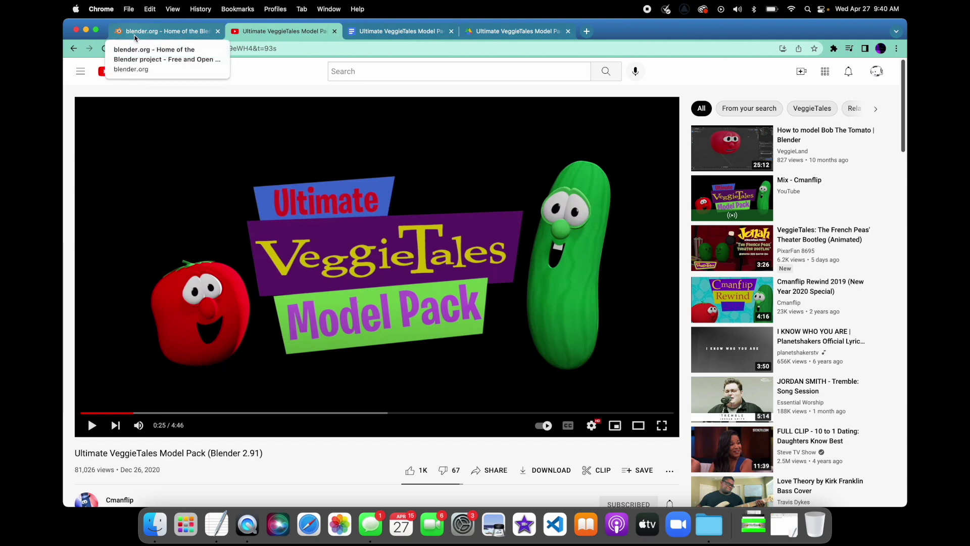
View the blender.org home page and open the download document linked in the Ultimate VeggieTales Model Pack video's description in a new tab.
{"action": "left_click", "coordinate": [136, 32]}
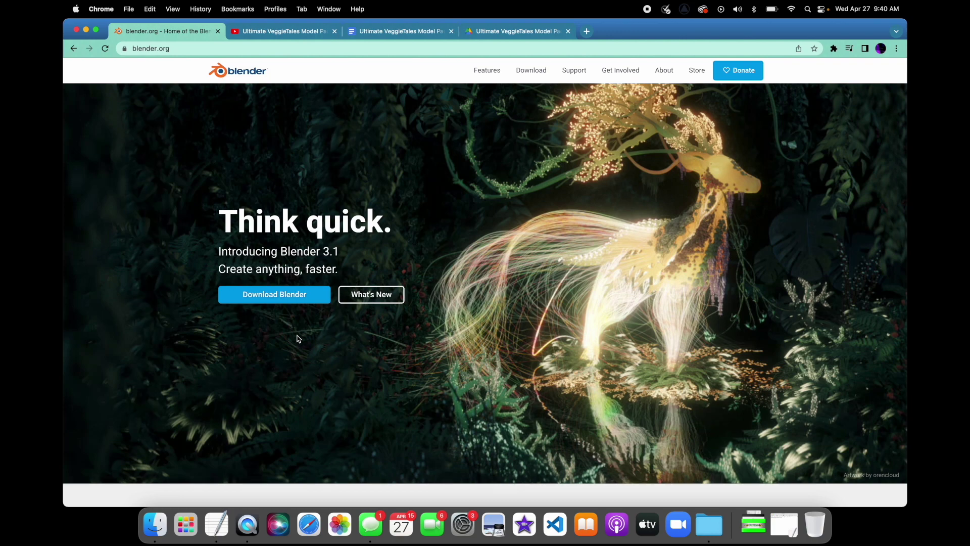
{"action": "left_click", "coordinate": [249, 34]}
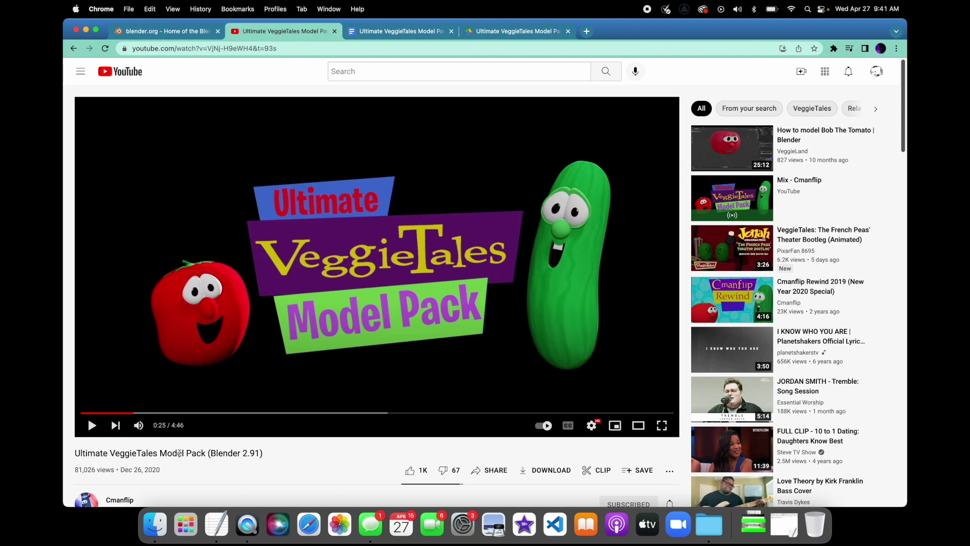
{"action": "scroll", "coordinate": [179, 453], "scroll_direction": "down", "scroll_amount": 3}
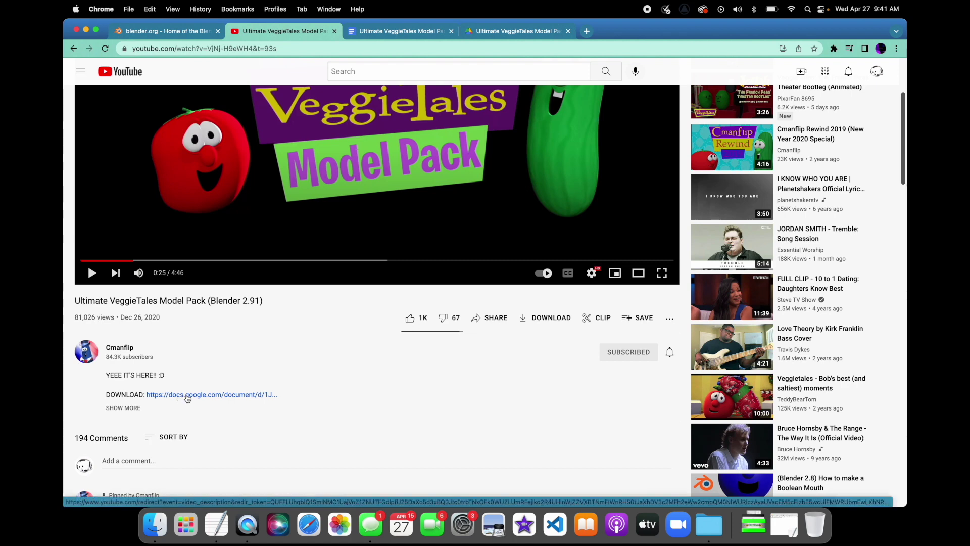
{"action": "scroll", "coordinate": [212, 391], "scroll_direction": "up", "scroll_amount": 1}
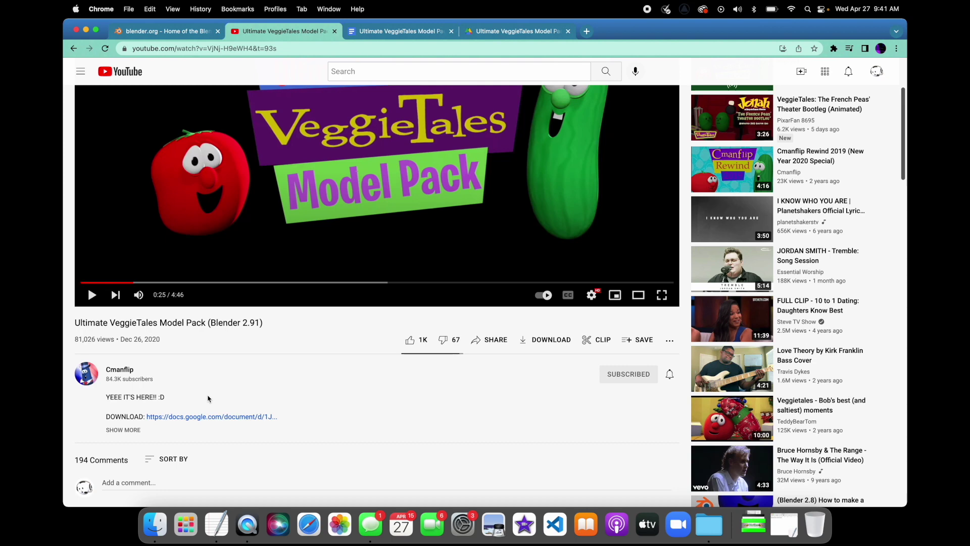
{"action": "right_click", "coordinate": [196, 419]}
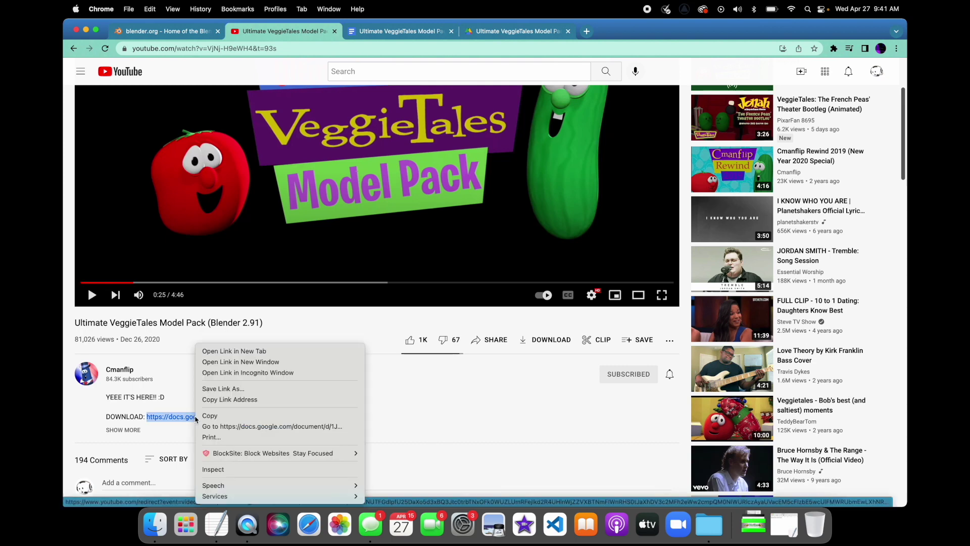
{"action": "left_click", "coordinate": [220, 351]}
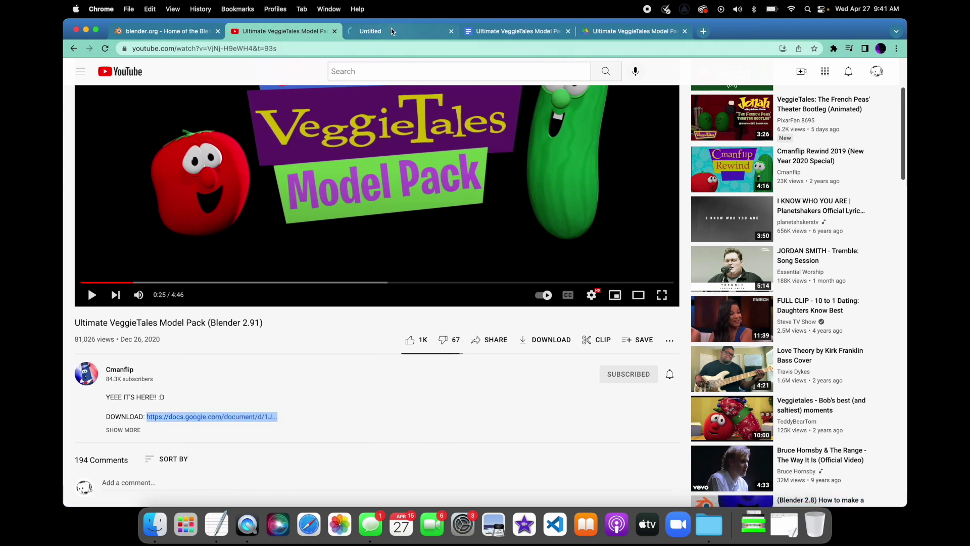
{"action": "left_click", "coordinate": [391, 29]}
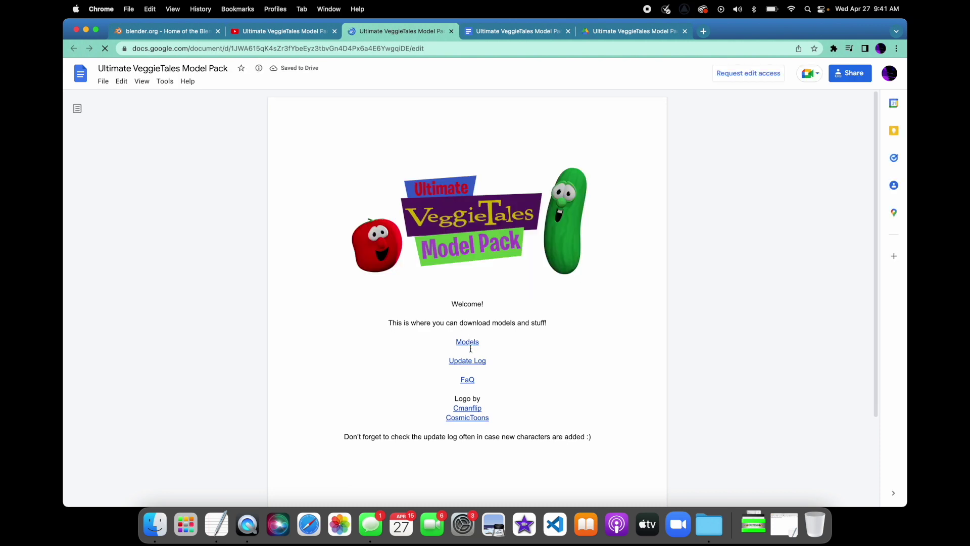
Open the Models folder linked in the document and download the whole Ultimate VeggieTales Model Pack folder from Google Drive.
{"action": "left_click", "coordinate": [469, 342]}
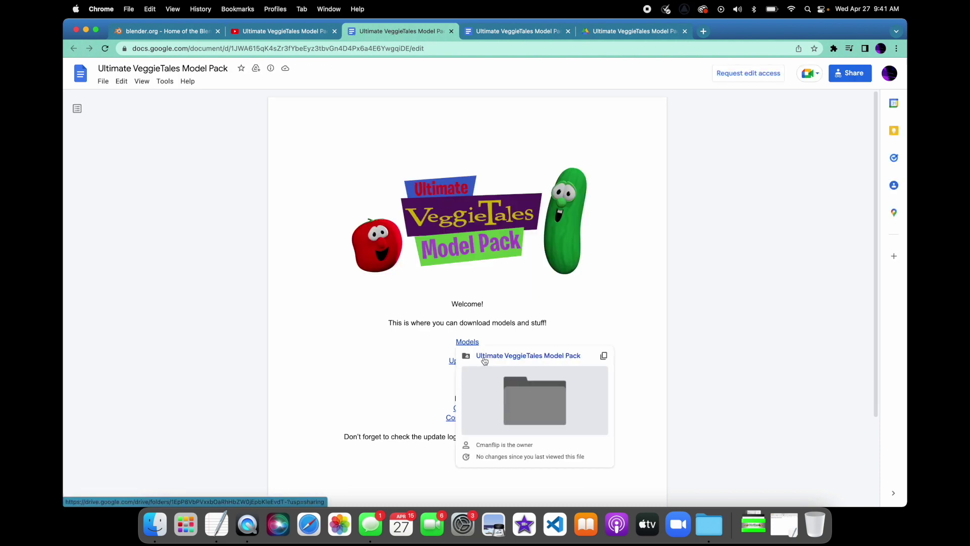
{"action": "left_click", "coordinate": [483, 357]}
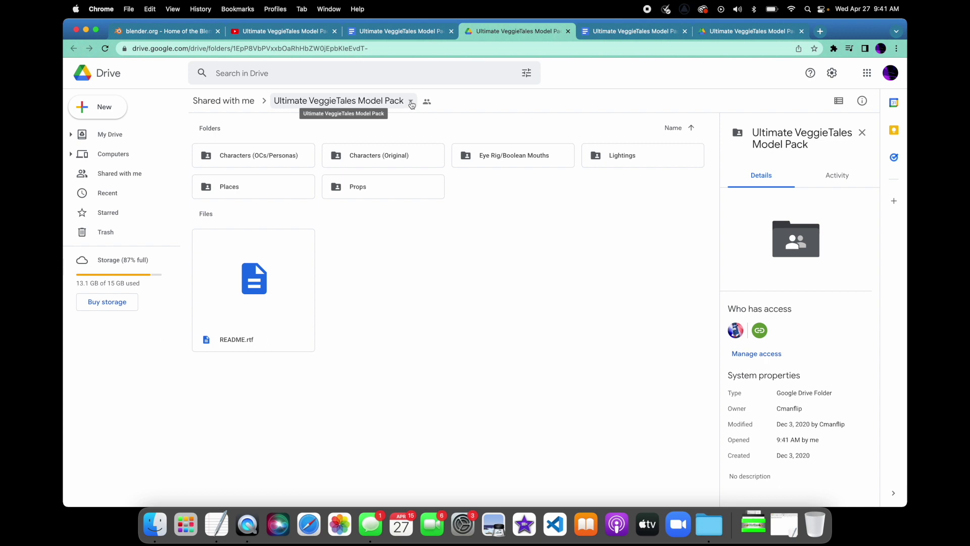
{"action": "left_click", "coordinate": [411, 102]}
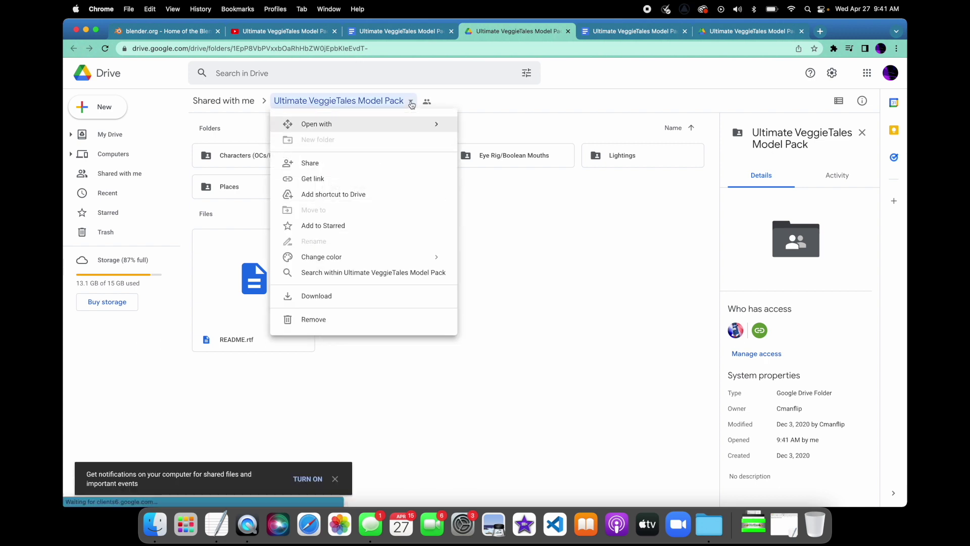
{"action": "left_click", "coordinate": [337, 296]}
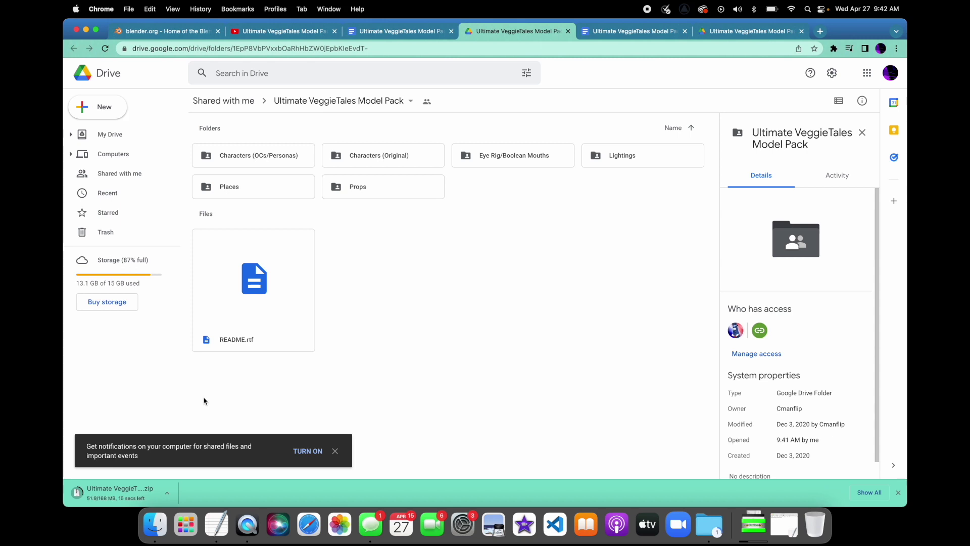
Switch to the downloaded model pack zip in Finder, extract it and open the extracted folder.
{"action": "left_click", "coordinate": [168, 497]}
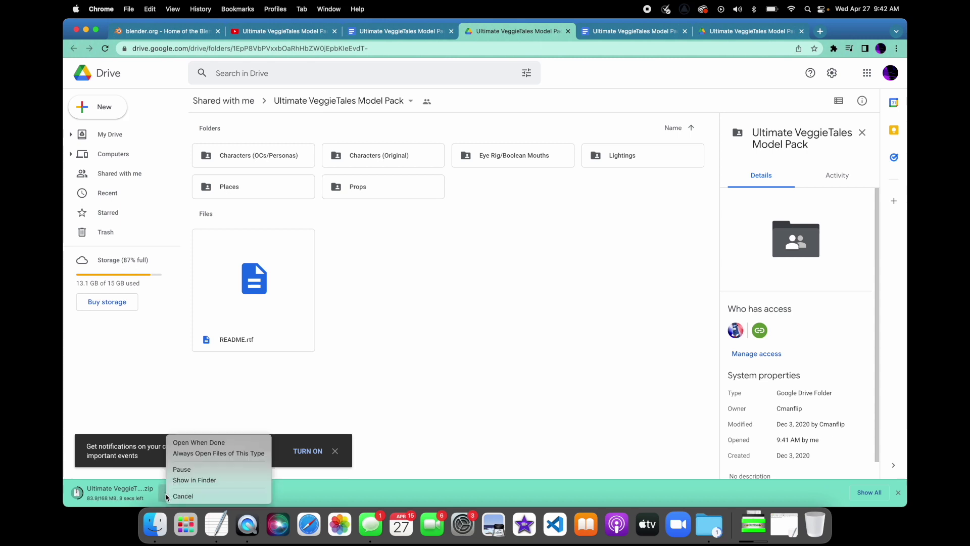
{"action": "left_click", "coordinate": [195, 480]}
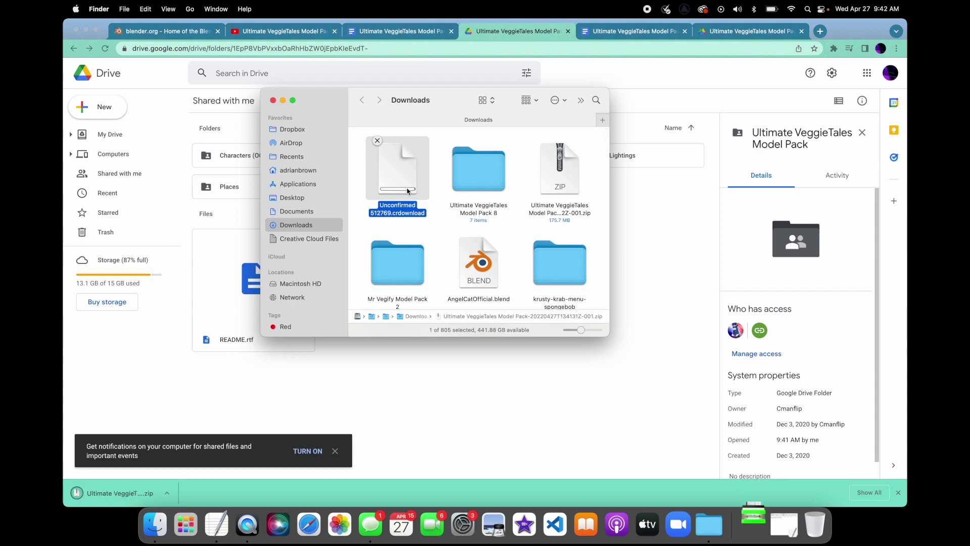
{"action": "double_click", "coordinate": [407, 168]}
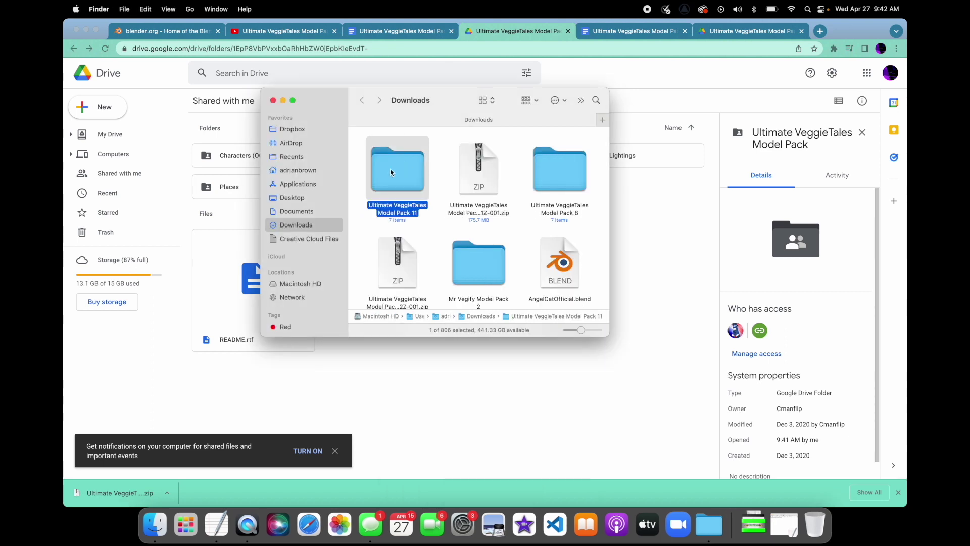
{"action": "double_click", "coordinate": [391, 172]}
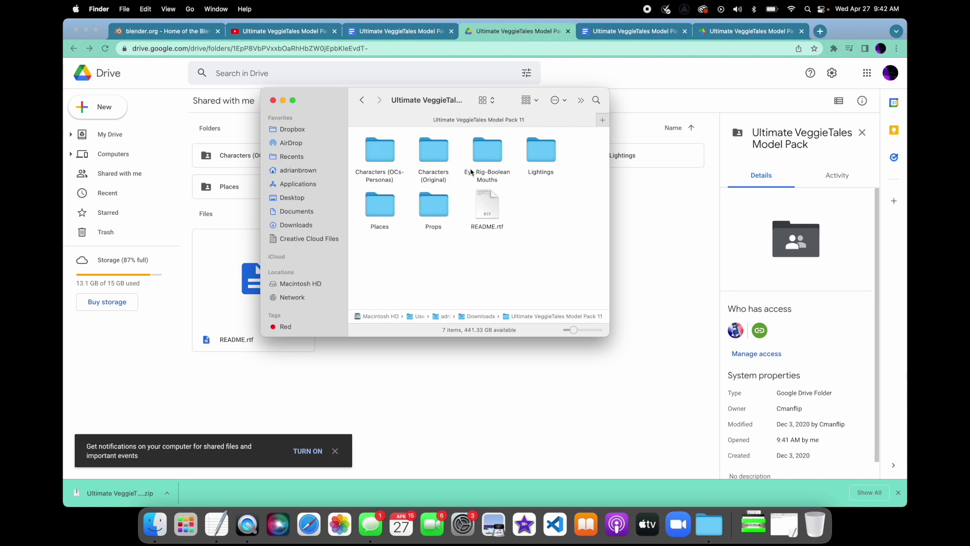
Open Bob The Tomato.blend in Blender from the Bob the Tomato folder inside Characters (Original).
{"action": "double_click", "coordinate": [440, 154]}
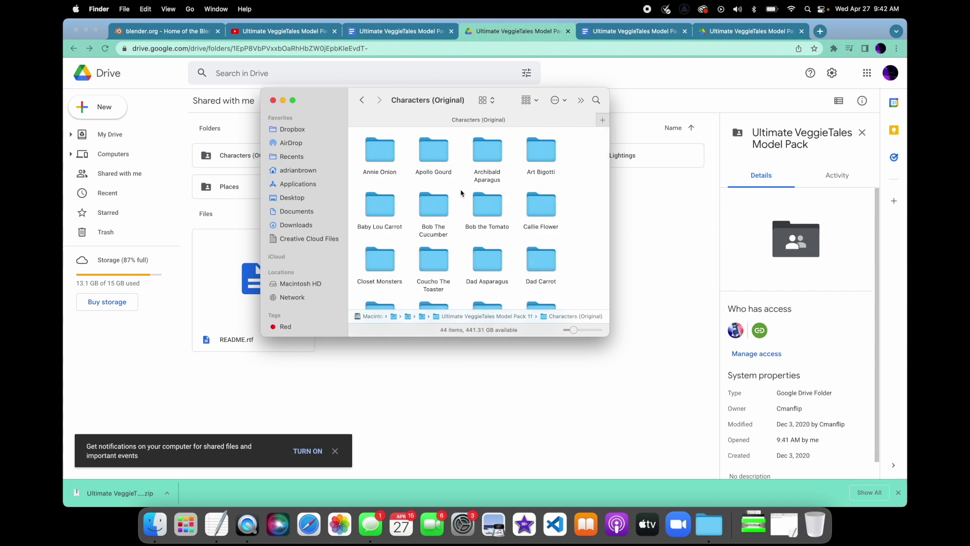
{"action": "double_click", "coordinate": [489, 204]}
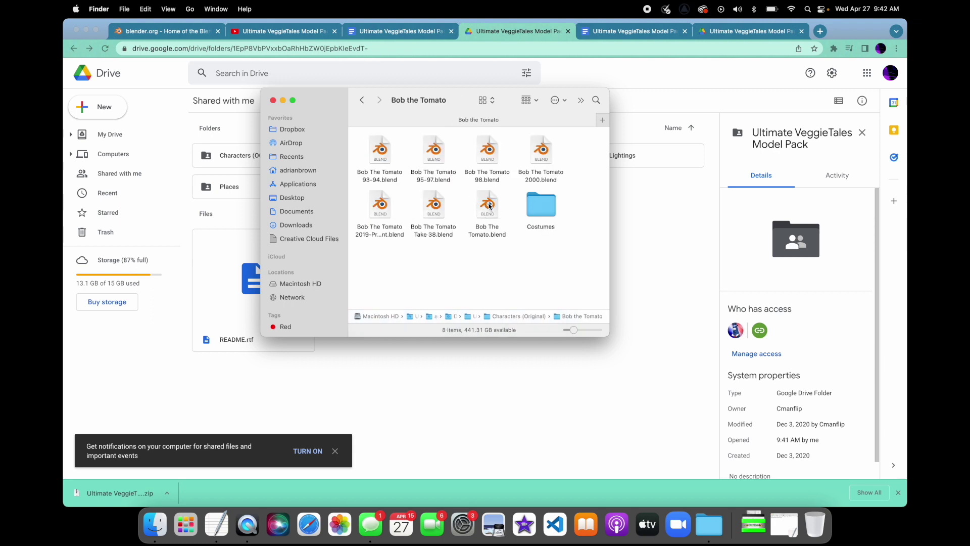
{"action": "double_click", "coordinate": [488, 205]}
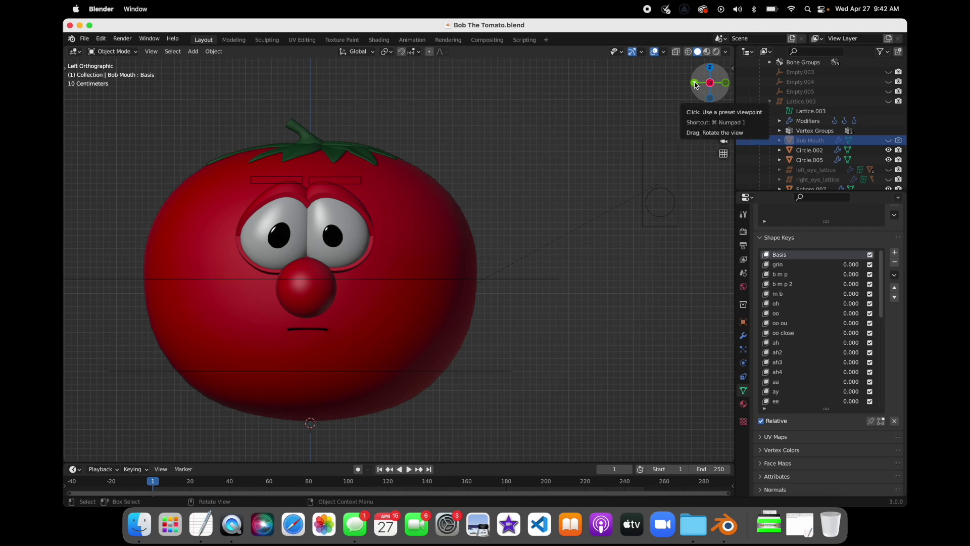
Enlarge the timeline area and add a camera to the tomato scene.
{"action": "left_click_drag", "start_coordinate": [695, 84], "coordinate": [586, 87]}
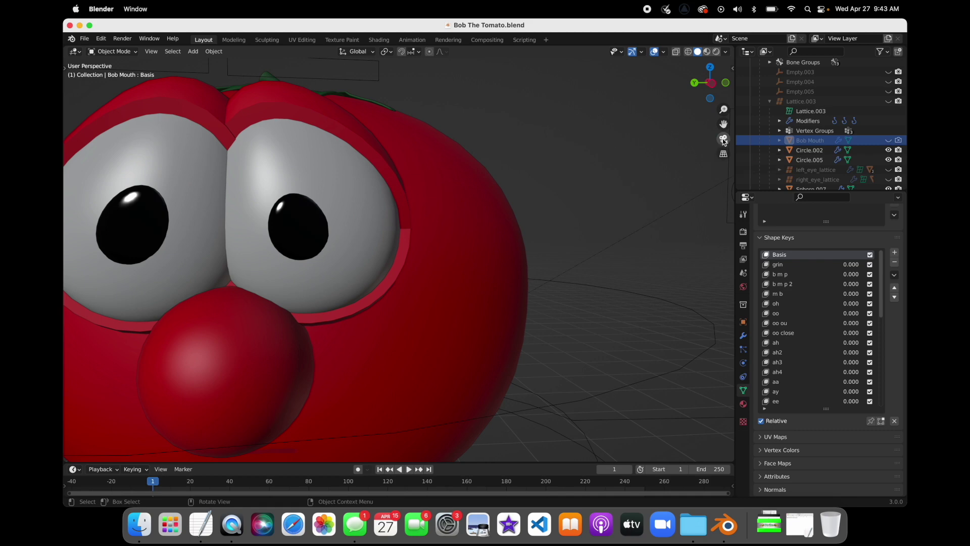
{"action": "left_click_drag", "start_coordinate": [589, 462], "coordinate": [585, 407]}
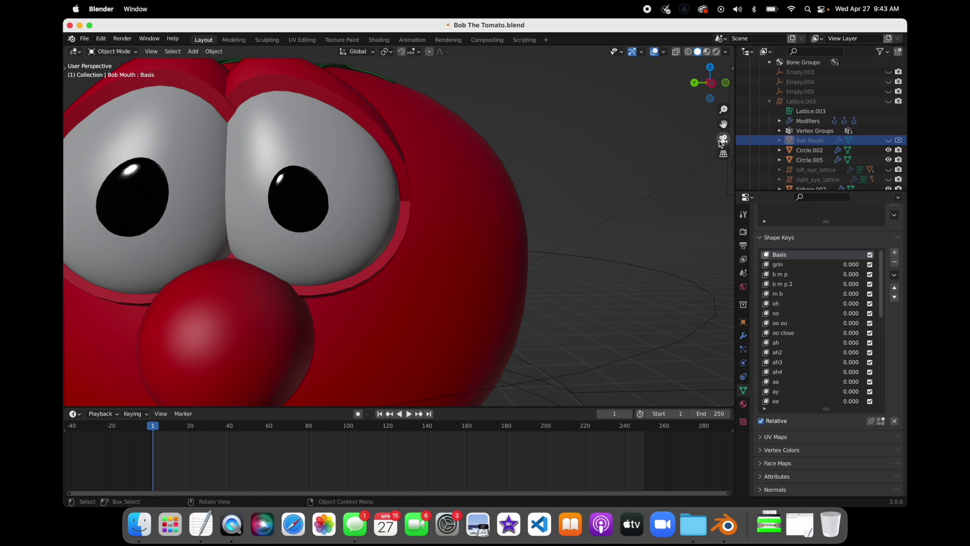
{"action": "left_click_drag", "start_coordinate": [723, 108], "coordinate": [724, 137]}
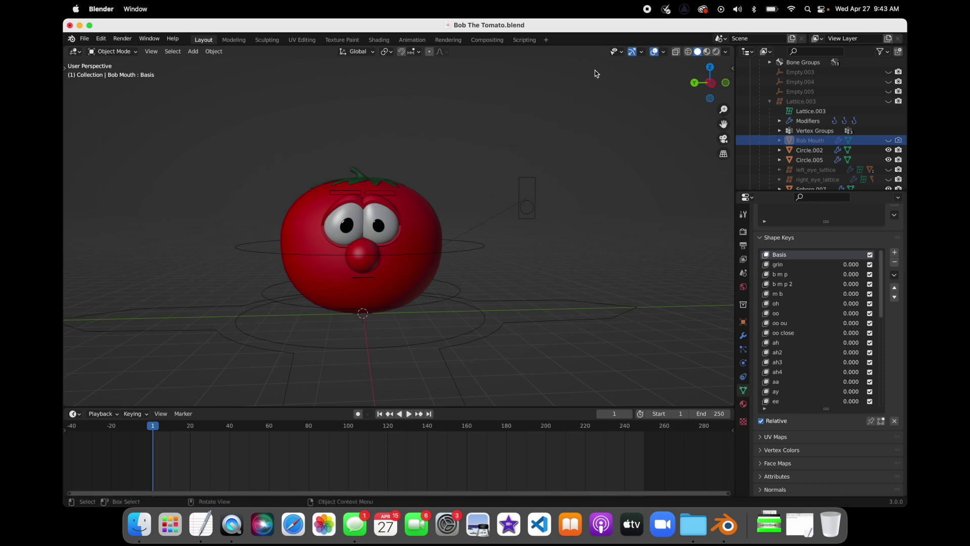
{"action": "left_click_drag", "start_coordinate": [537, 137], "coordinate": [594, 115]}
{"action": "key", "text": "shift+a"}
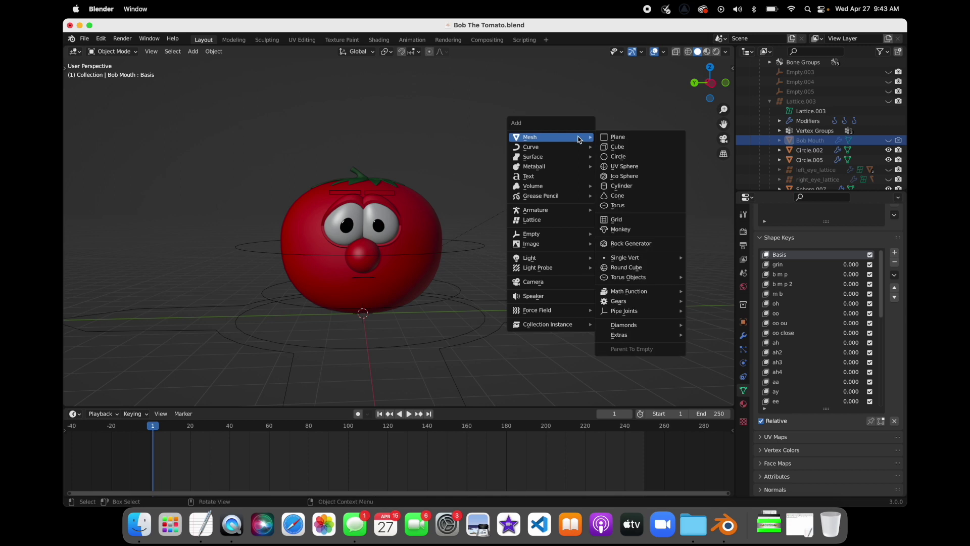
{"action": "left_click", "coordinate": [555, 282]}
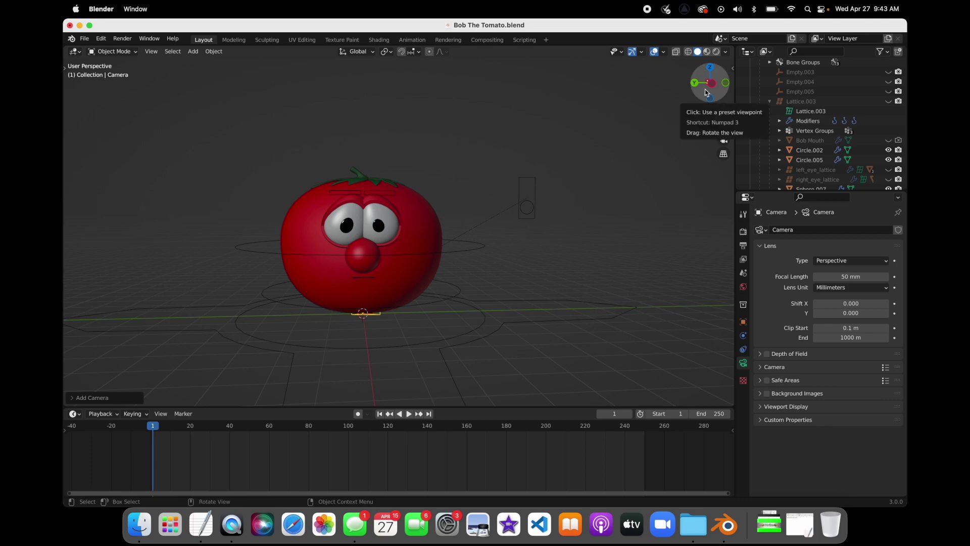
Move the new camera about 20 m out in front of the tomato's face and slightly above the ground.
{"action": "left_click_drag", "start_coordinate": [709, 85], "coordinate": [724, 129]}
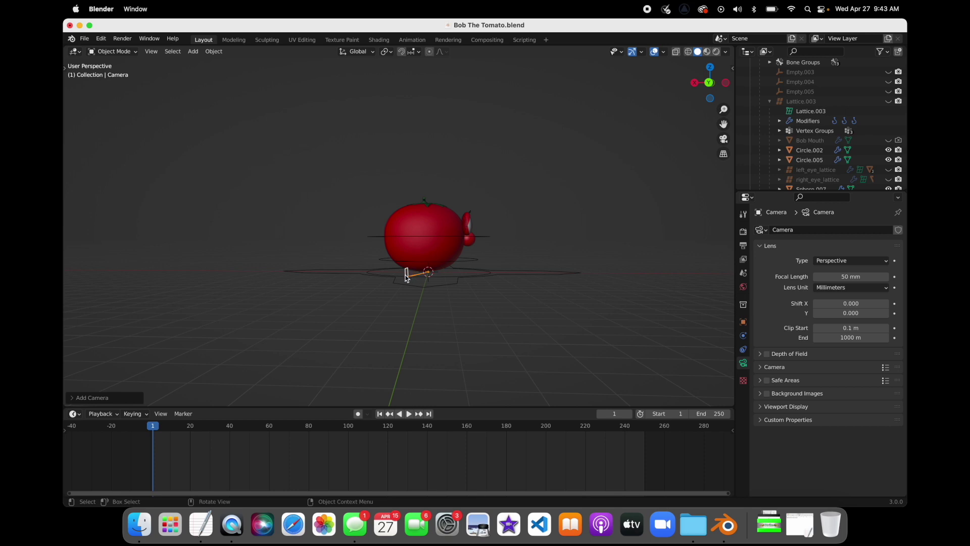
{"action": "key", "text": "g"}
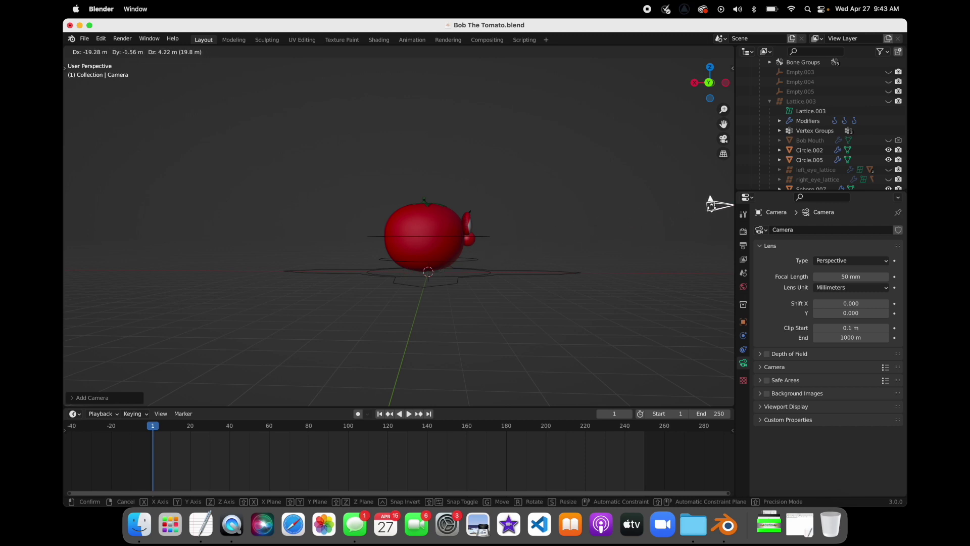
{"action": "left_click", "coordinate": [719, 205]}
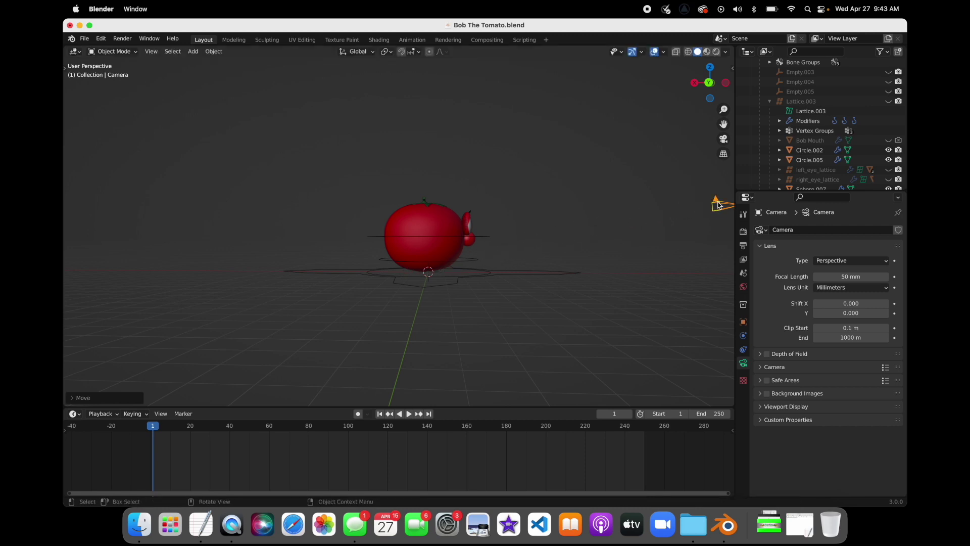
Looking through the camera, move it about 3.4 m so the tomato sits near the middle of the frame.
{"action": "left_click", "coordinate": [724, 139]}
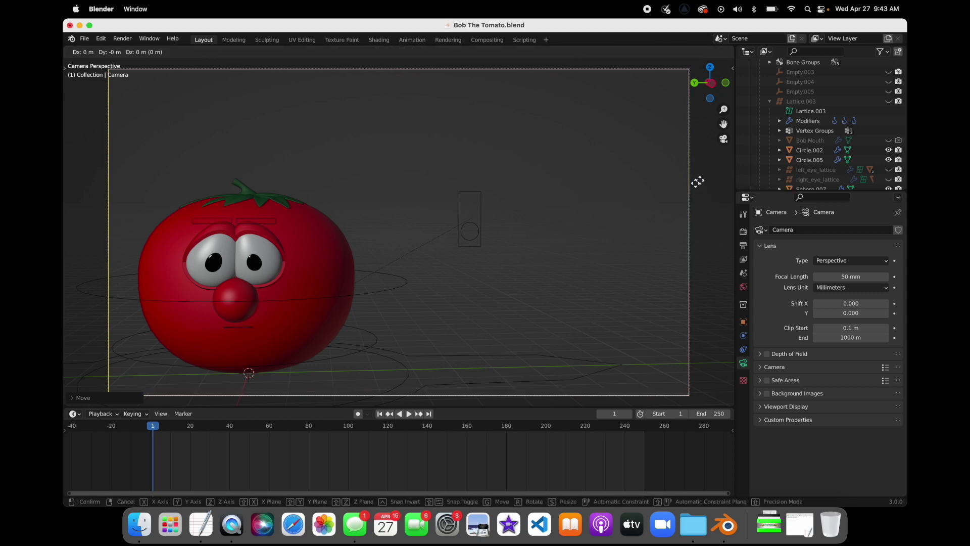
{"action": "key", "text": "g"}
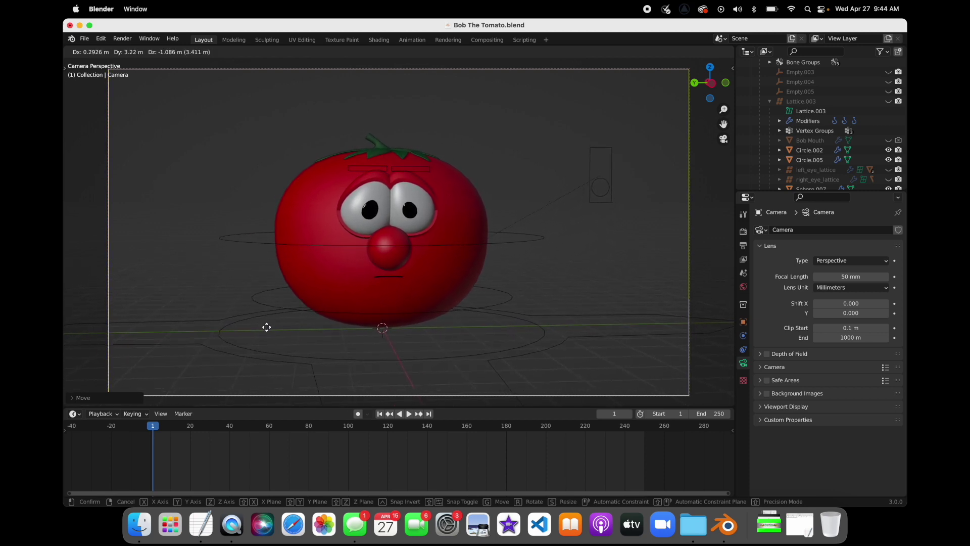
{"action": "left_click", "coordinate": [259, 337]}
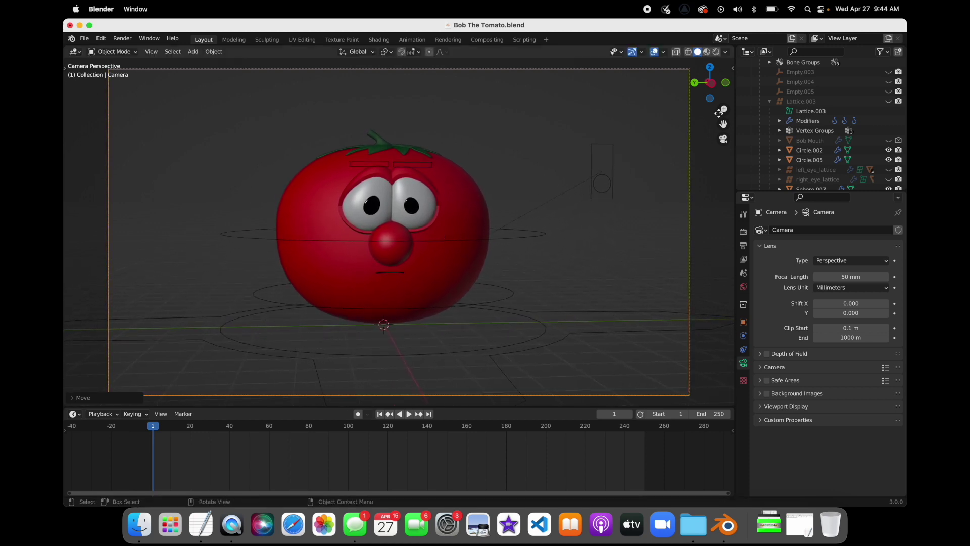
From above, shift the camera onto the X axis, rotate it about 2° toward the tomato and check the framing through the camera.
{"action": "left_click", "coordinate": [725, 139]}
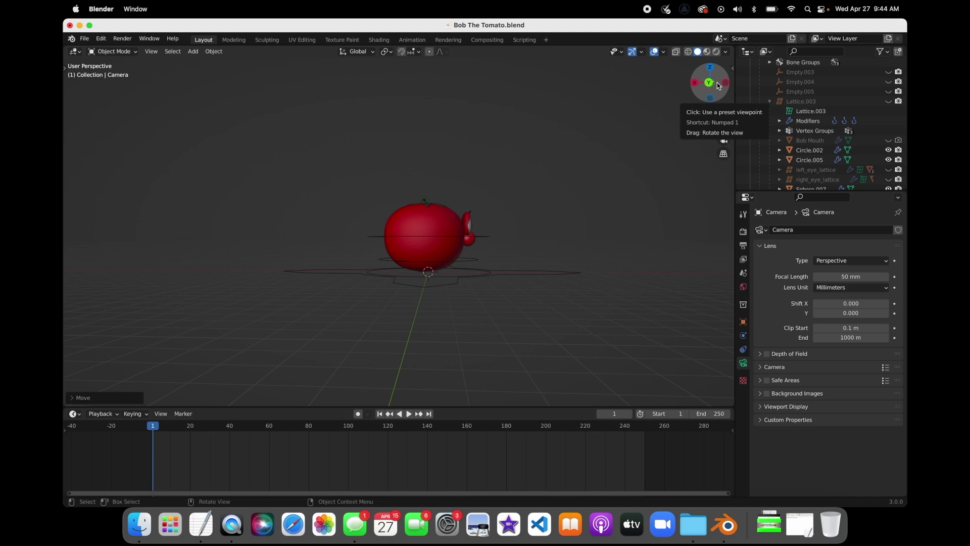
{"action": "left_click_drag", "start_coordinate": [719, 77], "coordinate": [723, 135]}
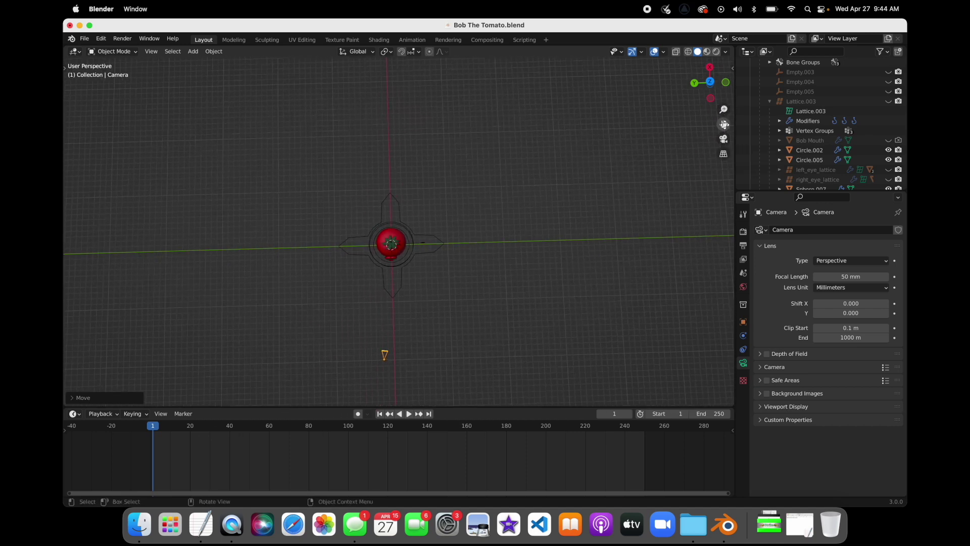
{"action": "left_click_drag", "start_coordinate": [723, 124], "coordinate": [723, 89]}
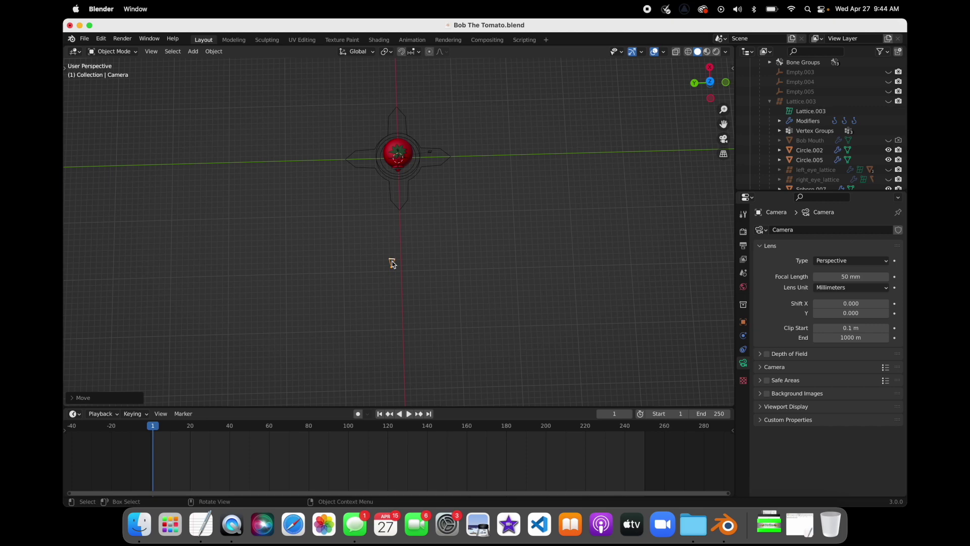
{"action": "key", "text": "r"}
{"action": "left_click", "coordinate": [369, 197]}
{"action": "key", "text": "g"}
{"action": "left_click", "coordinate": [378, 199]}
{"action": "key", "text": "r"}
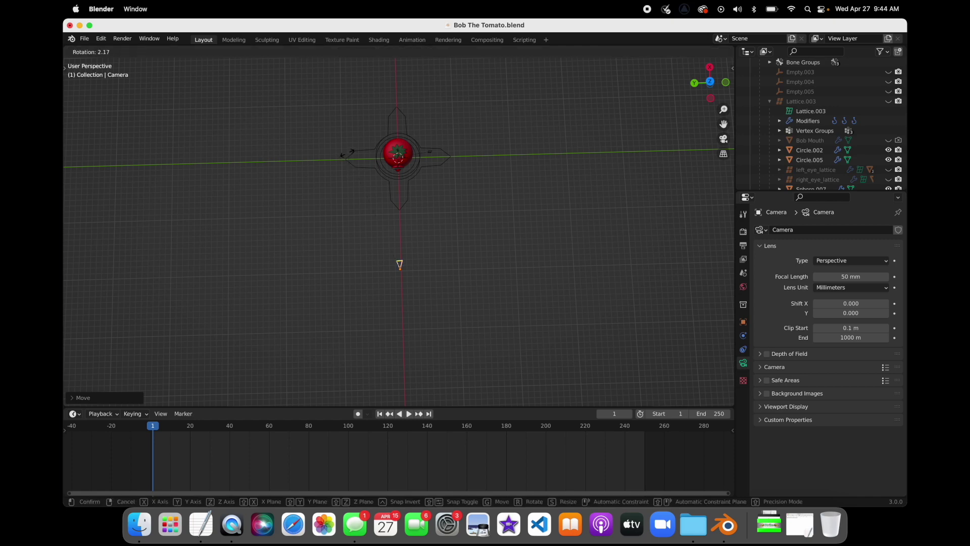
{"action": "left_click", "coordinate": [347, 153]}
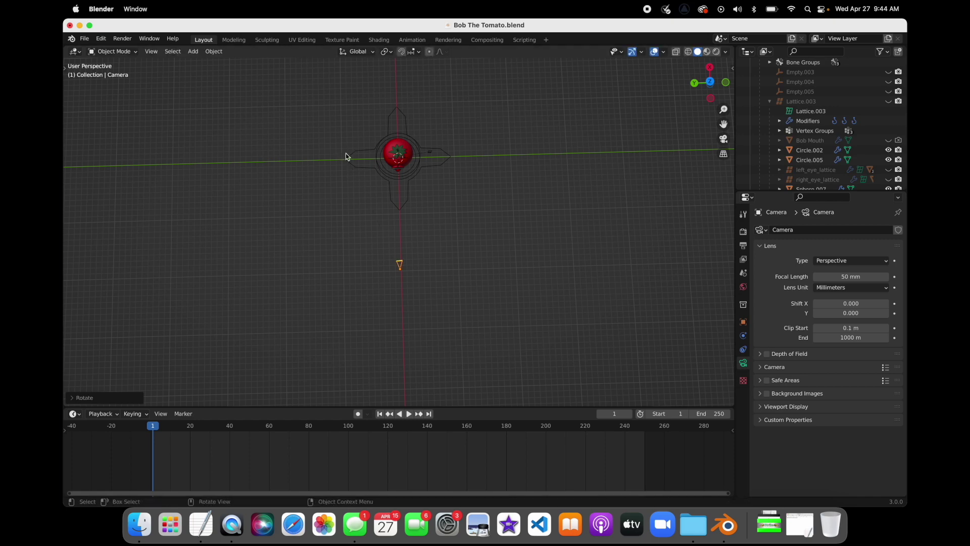
{"action": "left_click", "coordinate": [724, 140]}
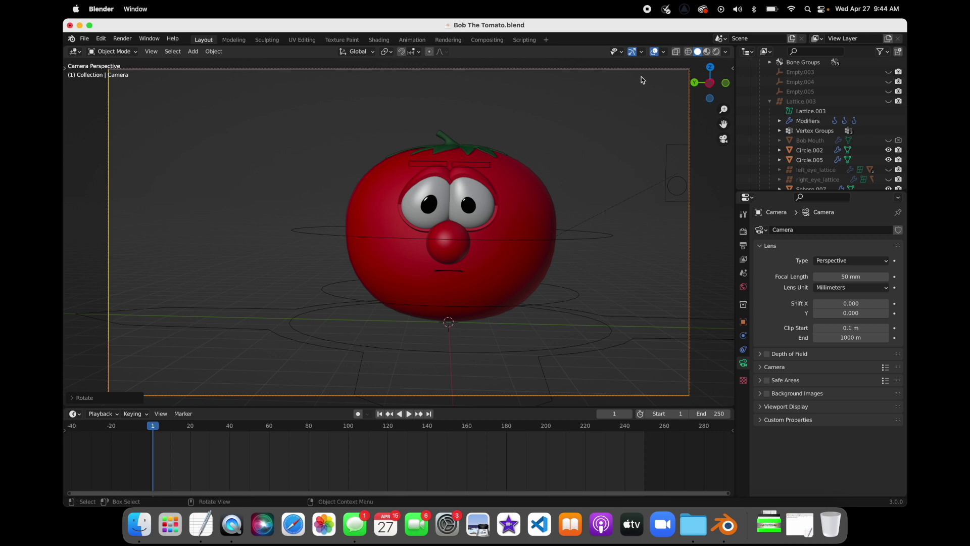
Rotate the camera about 2° in the camera view and move it sideways until the tomato's nose is centred in the frame.
{"action": "key", "text": "r"}
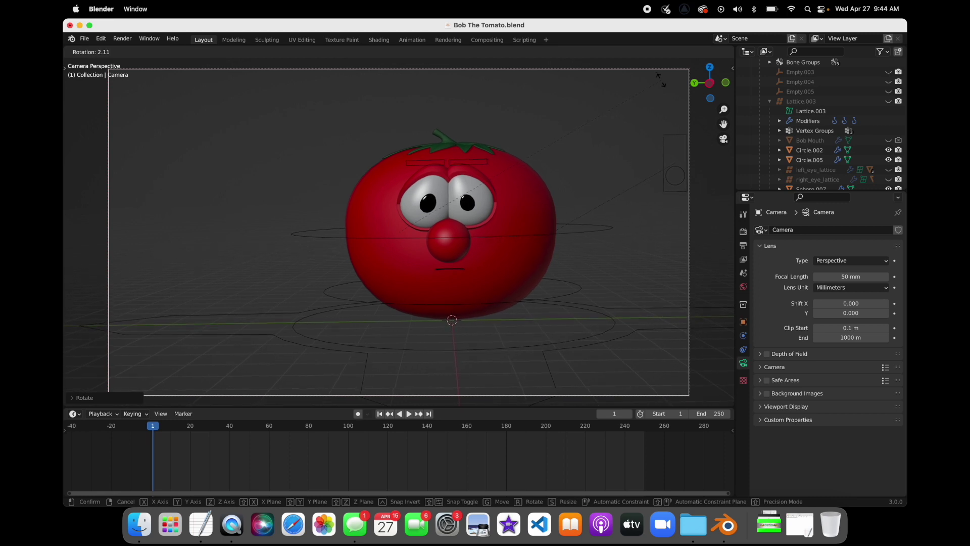
{"action": "left_click", "coordinate": [661, 82]}
{"action": "key", "text": "g"}
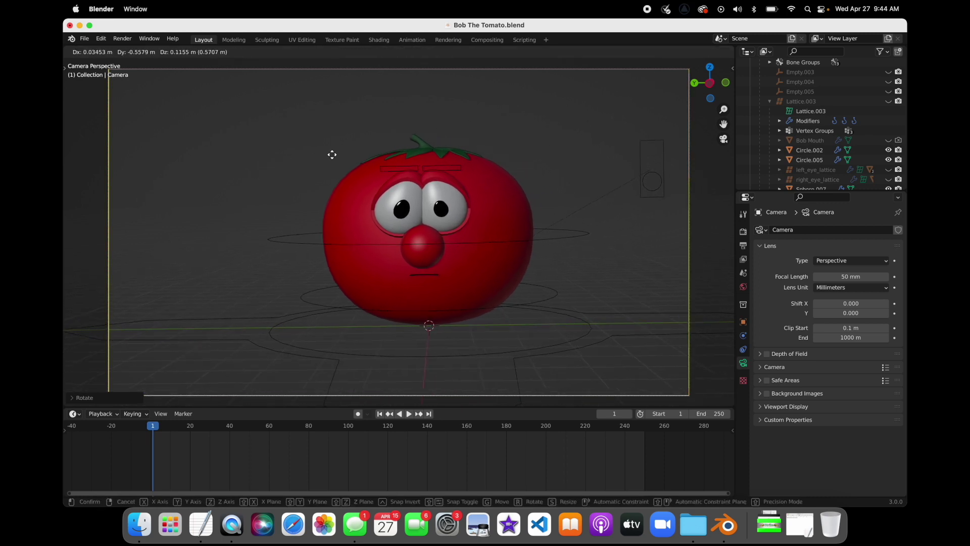
{"action": "left_click", "coordinate": [393, 160]}
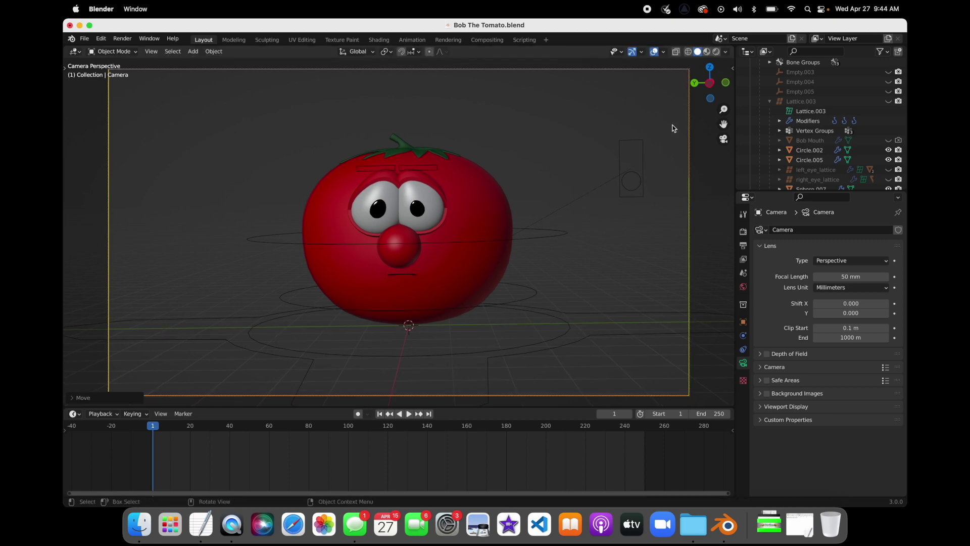
From above, rotate the camera slightly so it points along the X axis toward the tomato.
{"action": "left_click", "coordinate": [724, 139]}
{"action": "key", "text": "r"}
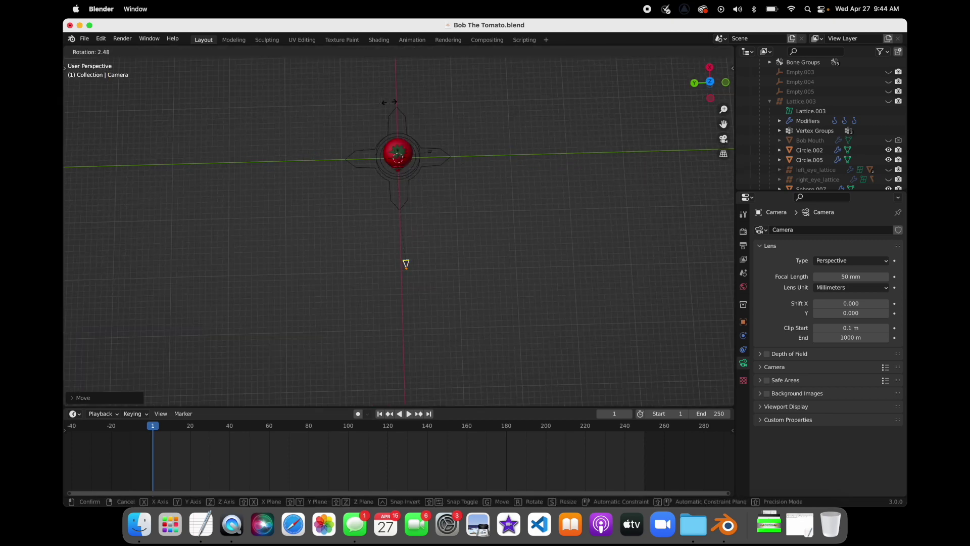
{"action": "key", "text": "z"}
{"action": "key", "text": "z"}
{"action": "key", "text": "z"}
{"action": "left_click", "coordinate": [387, 104]}
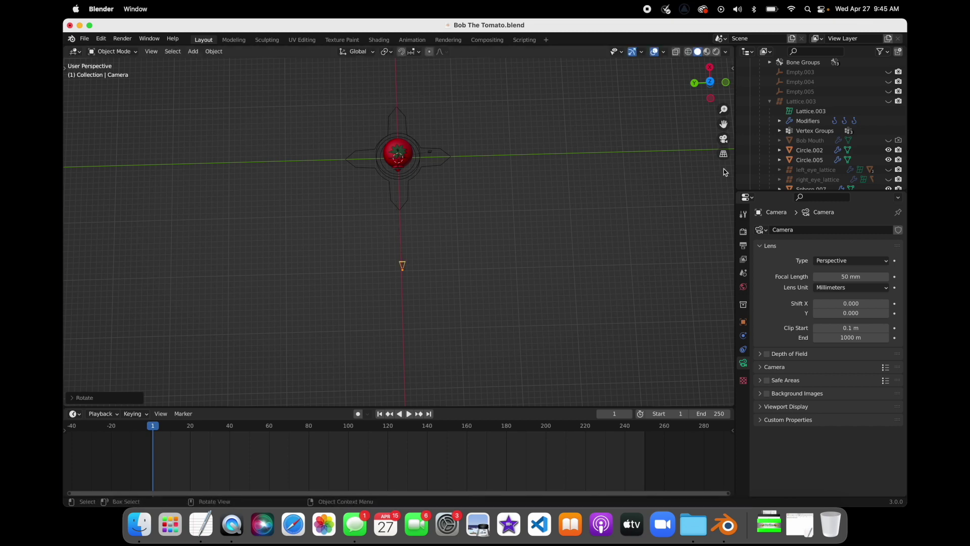
Looking through the camera, fine-tune its position and rotation so the tomato stays near the middle of the frame.
{"action": "left_click", "coordinate": [724, 139]}
{"action": "key", "text": "g"}
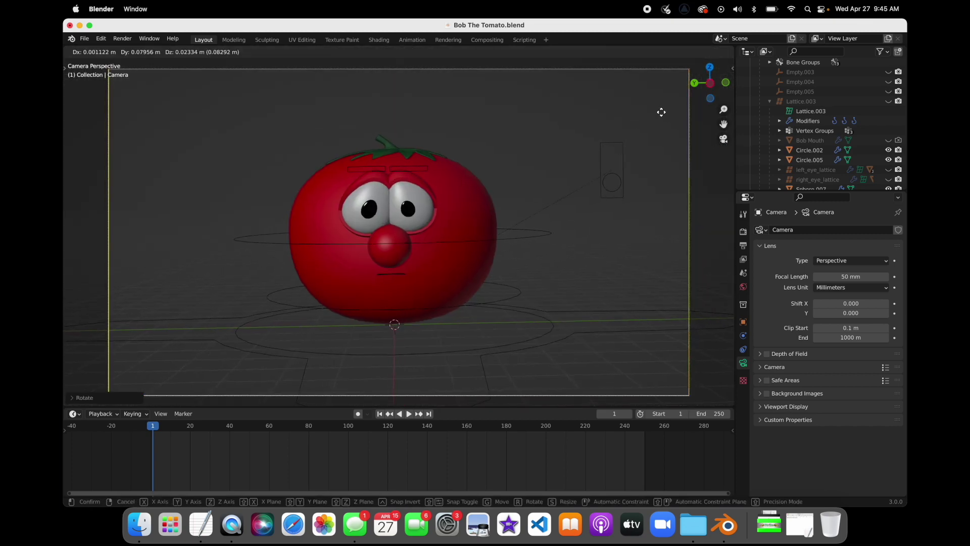
{"action": "left_click", "coordinate": [659, 108]}
{"action": "key", "text": "r"}
{"action": "left_click", "coordinate": [657, 108]}
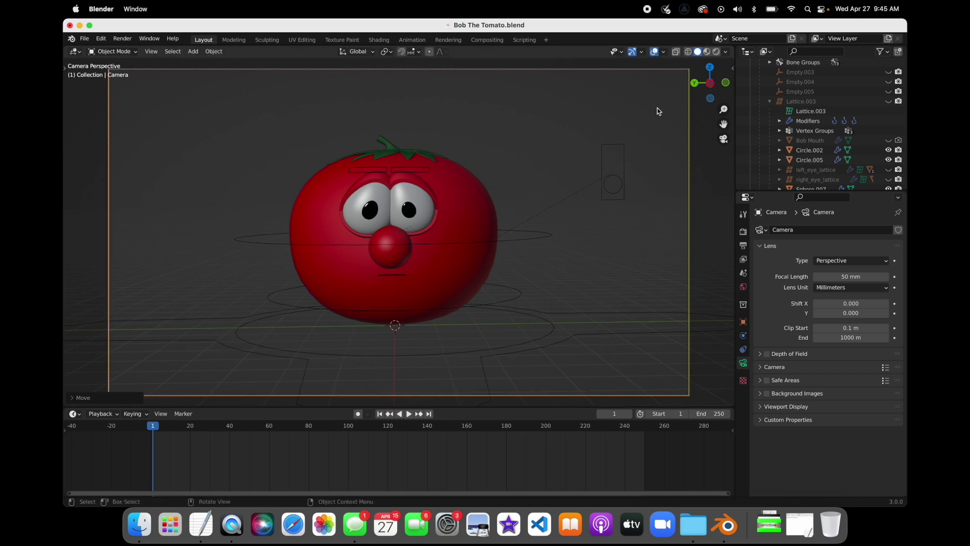
{"action": "key", "text": "g"}
{"action": "left_click", "coordinate": [661, 112]}
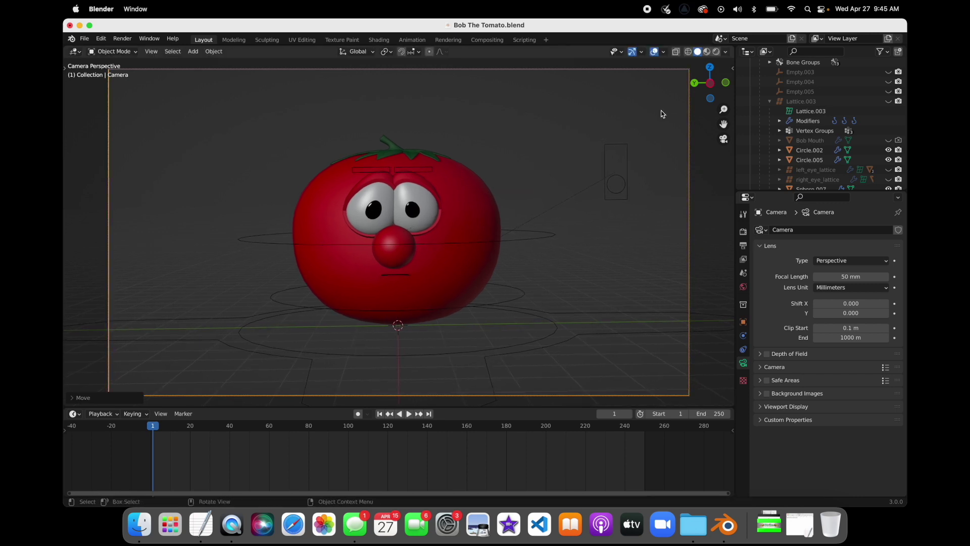
Save the file with the camera deselected and check the scene in rendered shading before returning to solid shading.
{"action": "left_click", "coordinate": [701, 200]}
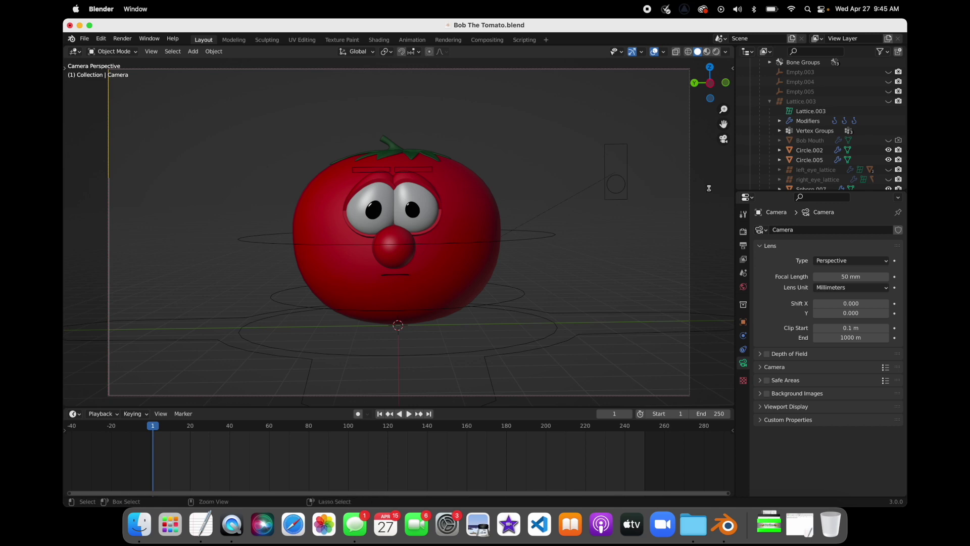
{"action": "key", "text": "super+s"}
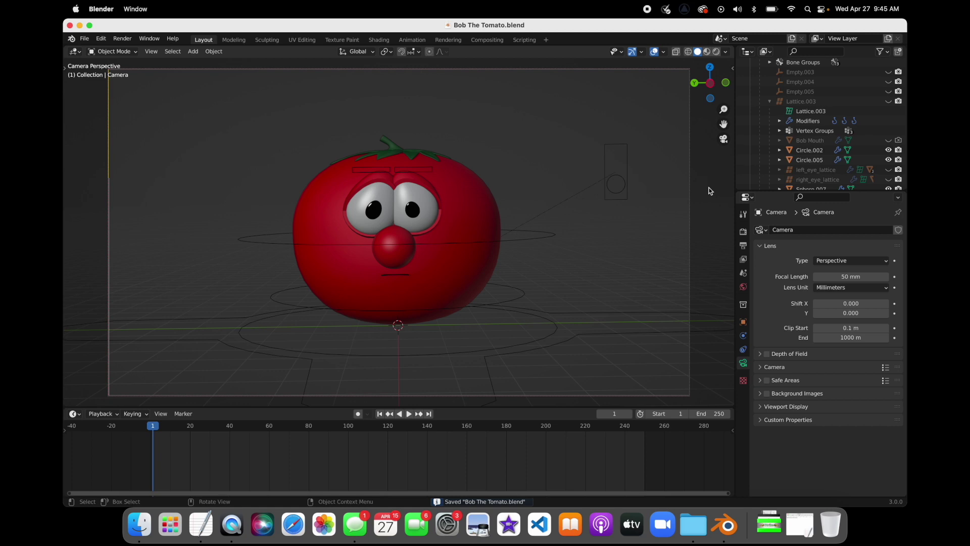
{"action": "key", "text": "XF86MonBrightnessUp"}
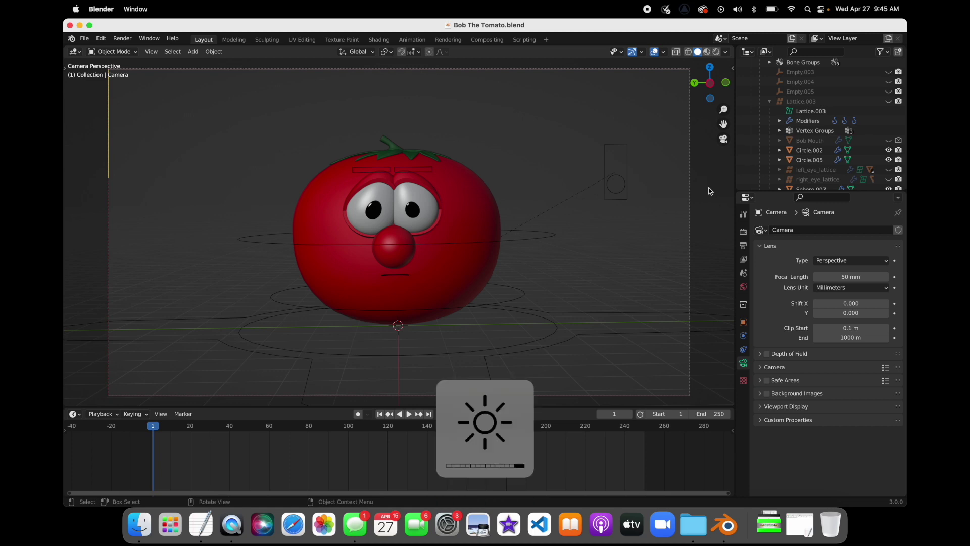
{"action": "left_click", "coordinate": [716, 52]}
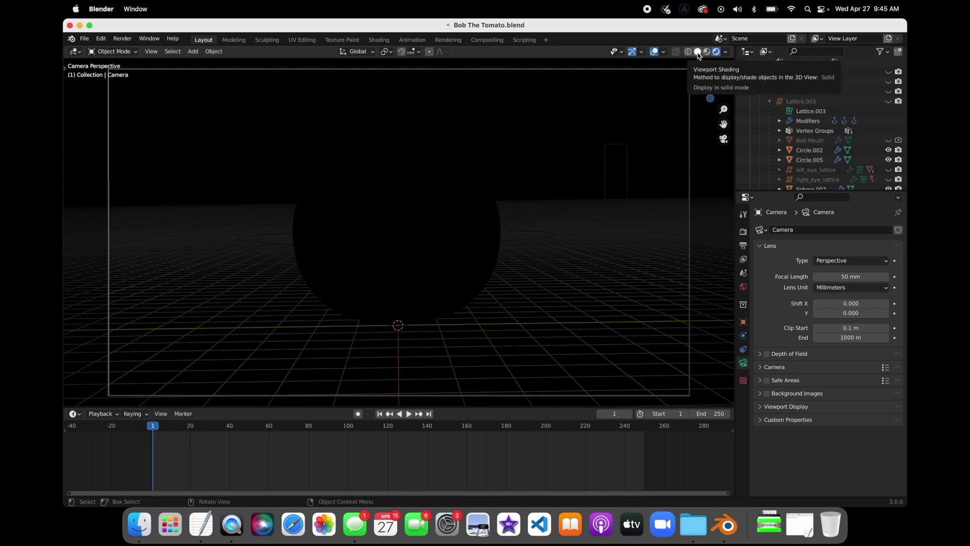
{"action": "left_click", "coordinate": [699, 53]}
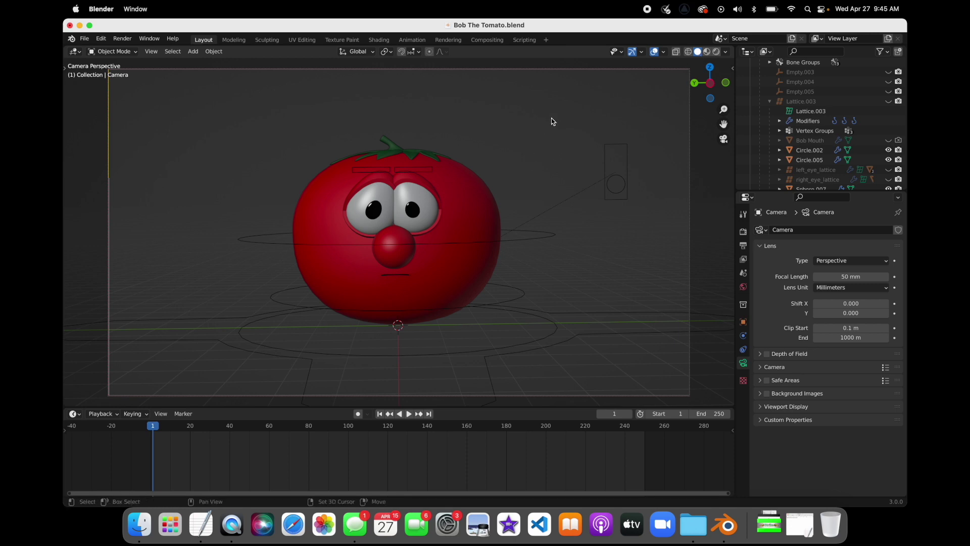
Add a sun light and, from the side, move it up and out in front of the tomato's face.
{"action": "key", "text": "shift+a"}
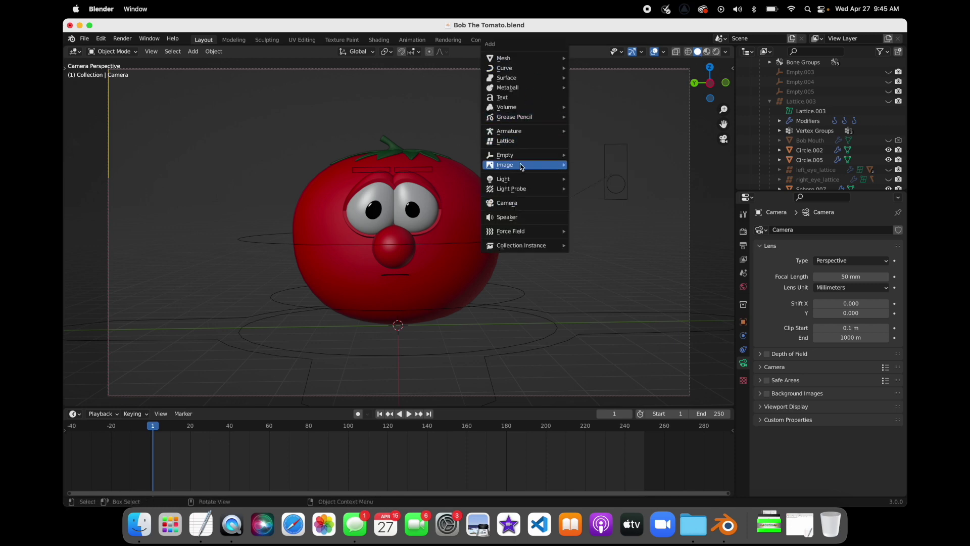
{"action": "mouse_move", "coordinate": [521, 179]}
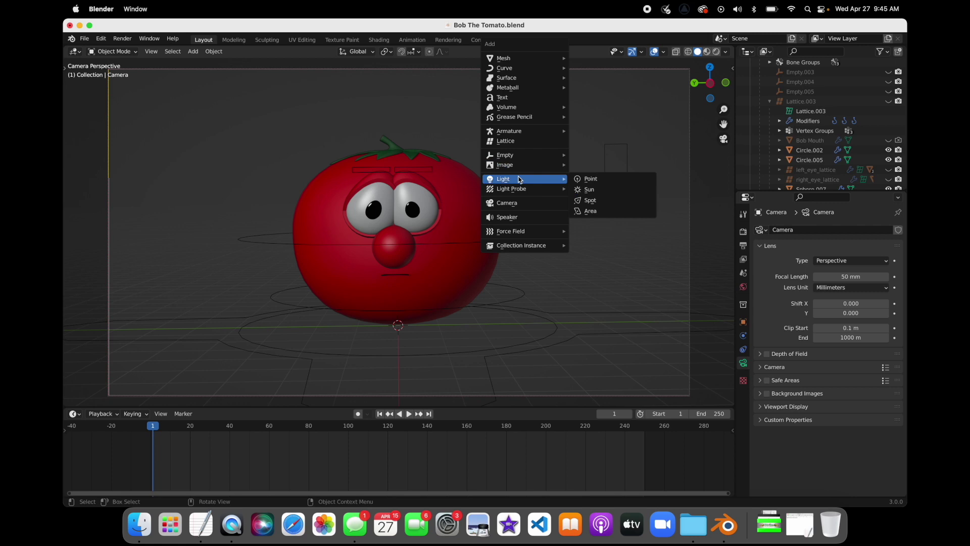
{"action": "left_click", "coordinate": [578, 190]}
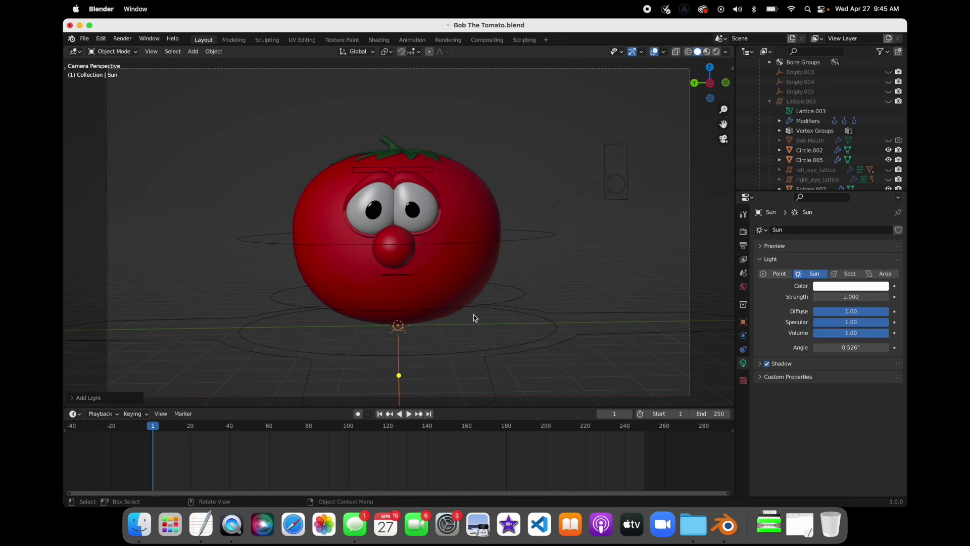
{"action": "left_click", "coordinate": [724, 140]}
{"action": "left_click_drag", "start_coordinate": [710, 84], "coordinate": [710, 108]}
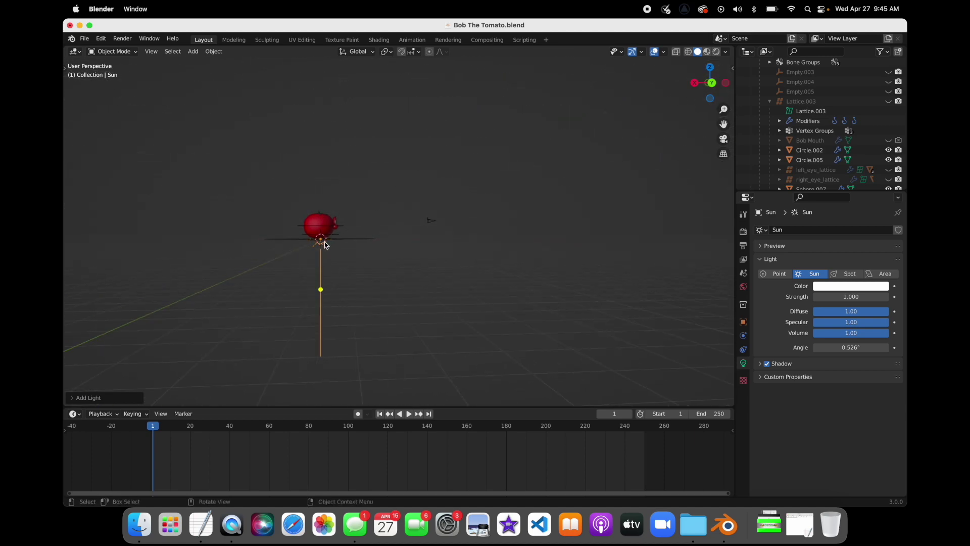
{"action": "left_click_drag", "start_coordinate": [319, 243], "coordinate": [357, 209]}
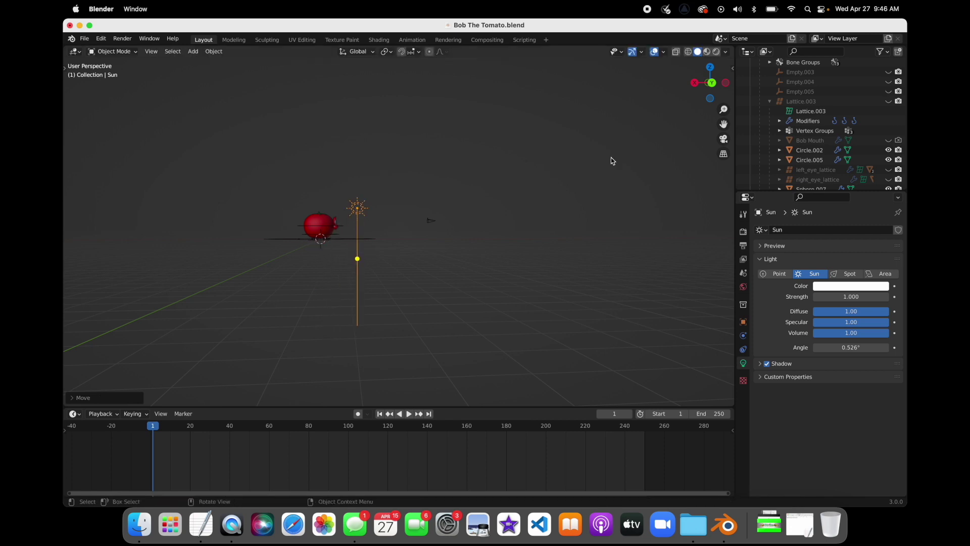
Looking through the camera in rendered shading, move the sun light sideways to just above the tomato's stem.
{"action": "left_click", "coordinate": [724, 139]}
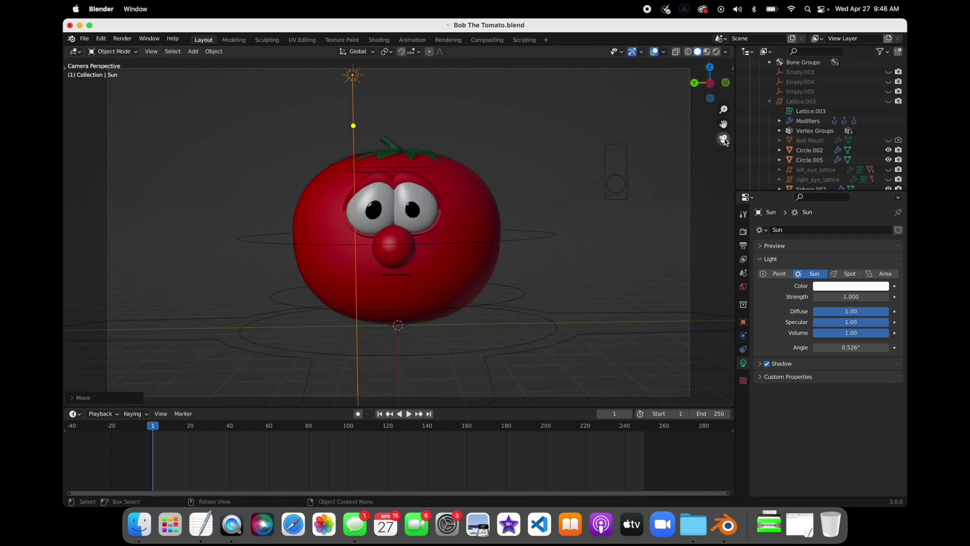
{"action": "left_click", "coordinate": [716, 51]}
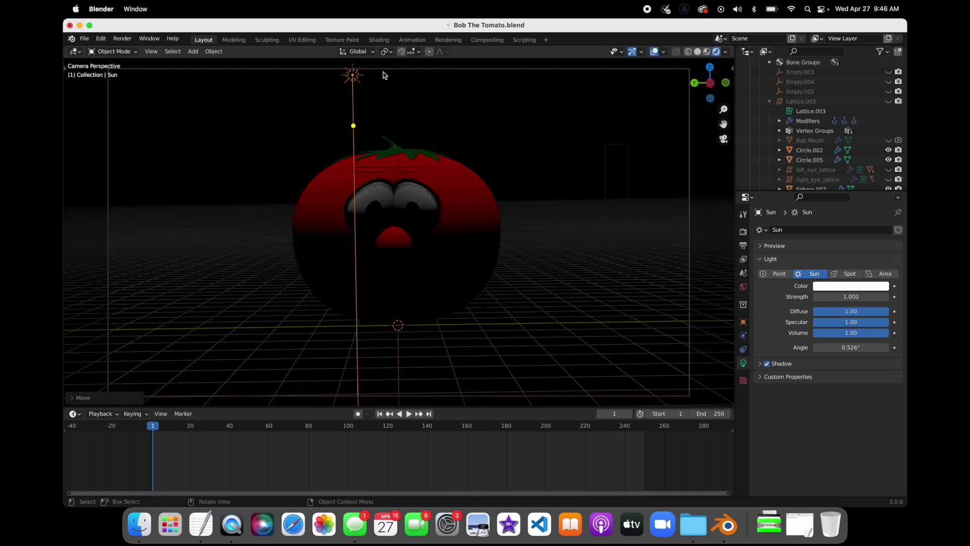
{"action": "key", "text": "g"}
{"action": "left_click", "coordinate": [433, 87]}
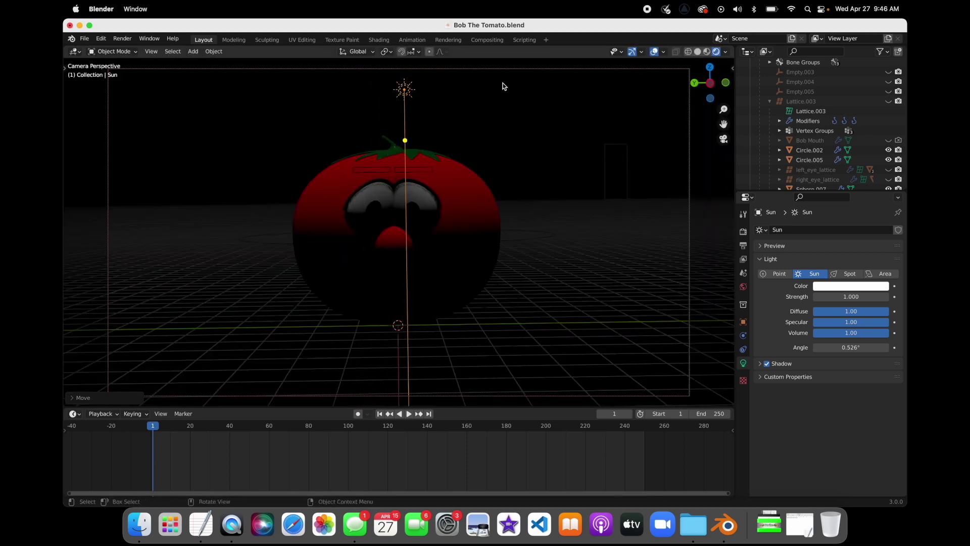
In solid shading outside the camera view, copy and paste the sun light and move the copy about 2.7 m, mostly downward.
{"action": "left_click_drag", "start_coordinate": [723, 124], "coordinate": [578, 134]}
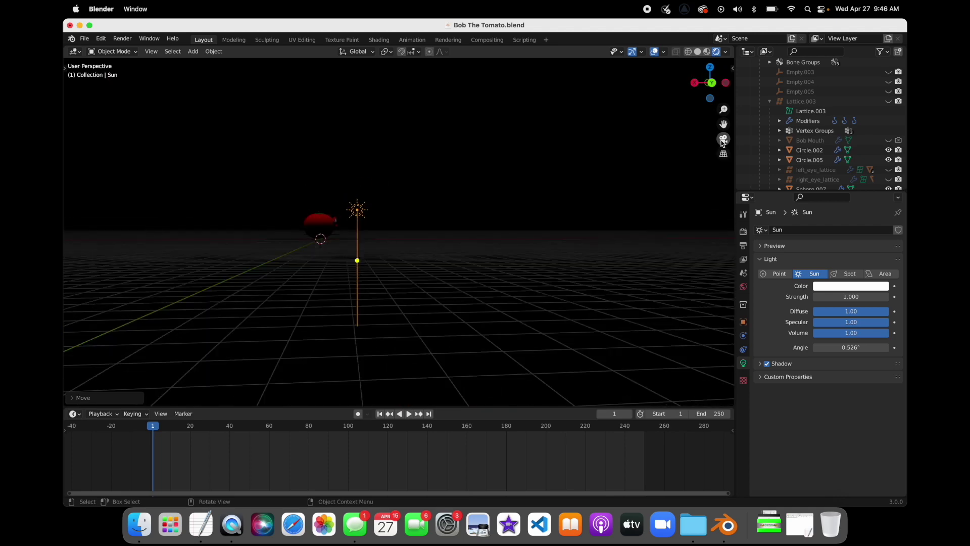
{"action": "left_click", "coordinate": [699, 53]}
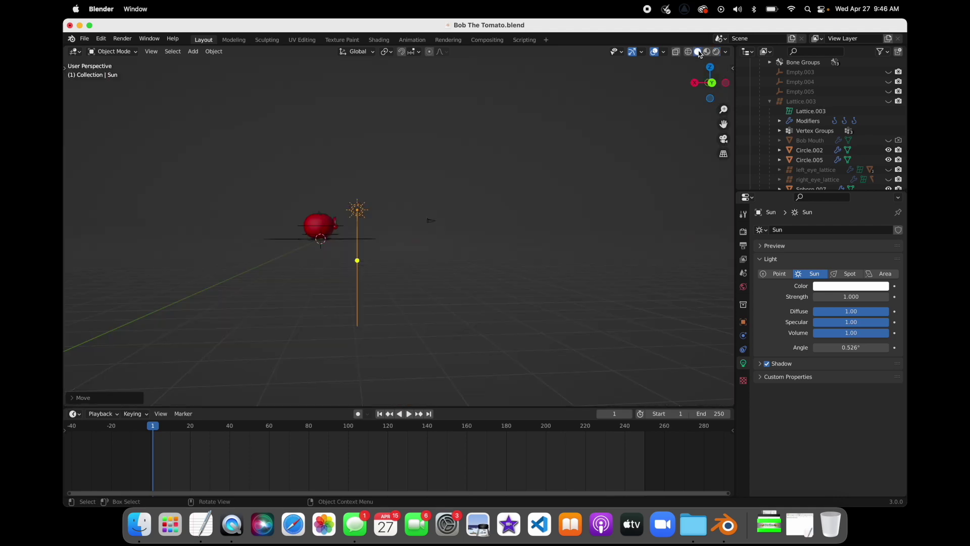
{"action": "key", "text": "super+c"}
{"action": "key", "text": "super+v"}
{"action": "key", "text": "g"}
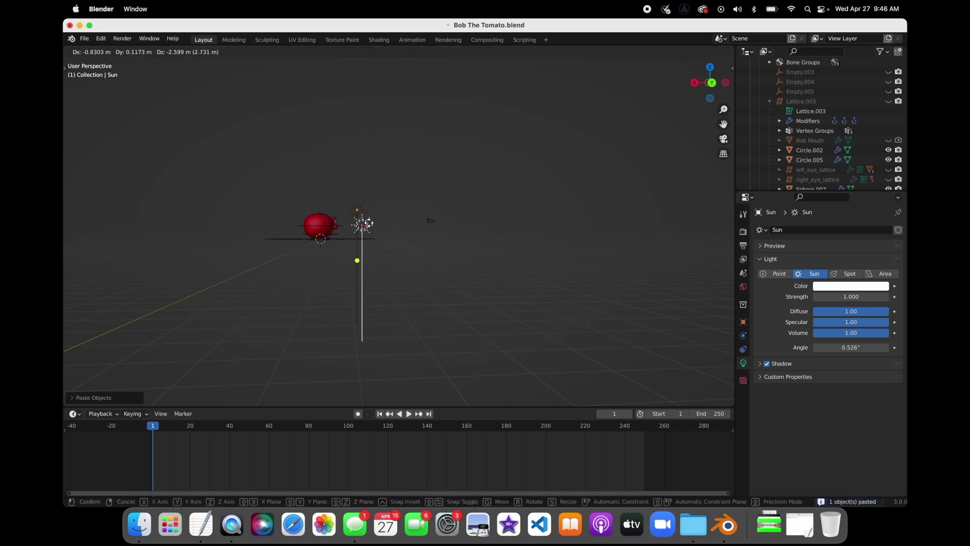
{"action": "left_click", "coordinate": [371, 224]}
In the rendered camera view, set the copied sun light's angle to 180° and its strength to 3.1.
{"action": "left_click", "coordinate": [717, 52]}
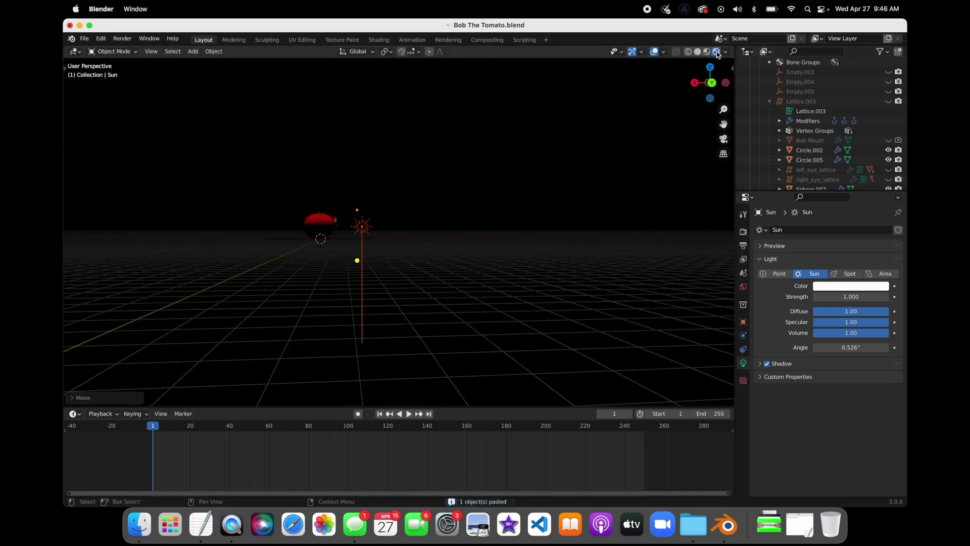
{"action": "left_click", "coordinate": [724, 139]}
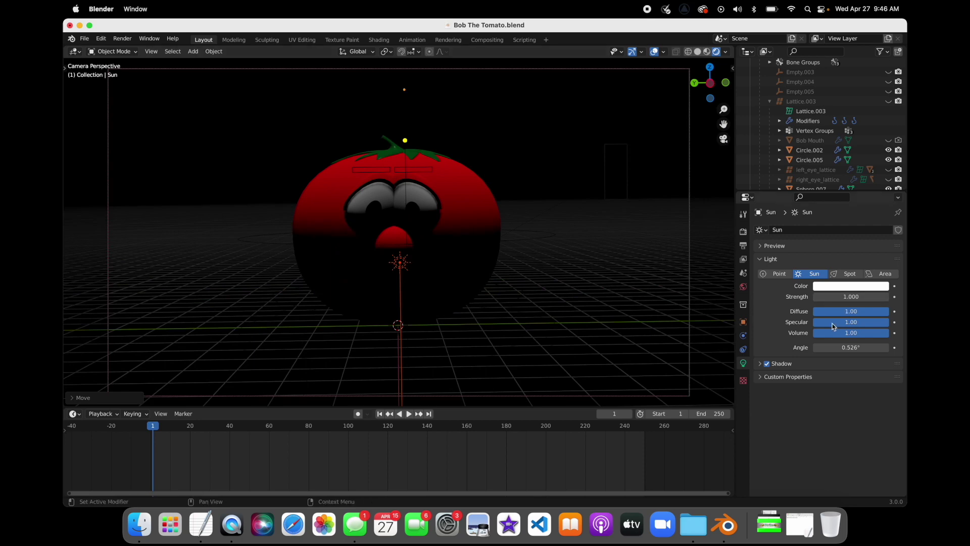
{"action": "mouse_move", "coordinate": [836, 348]}
{"action": "left_mouse_down"}
{"action": "mouse_move", "coordinate": [935, 348]}
{"action": "mouse_move", "coordinate": [843, 349]}
{"action": "left_mouse_up"}
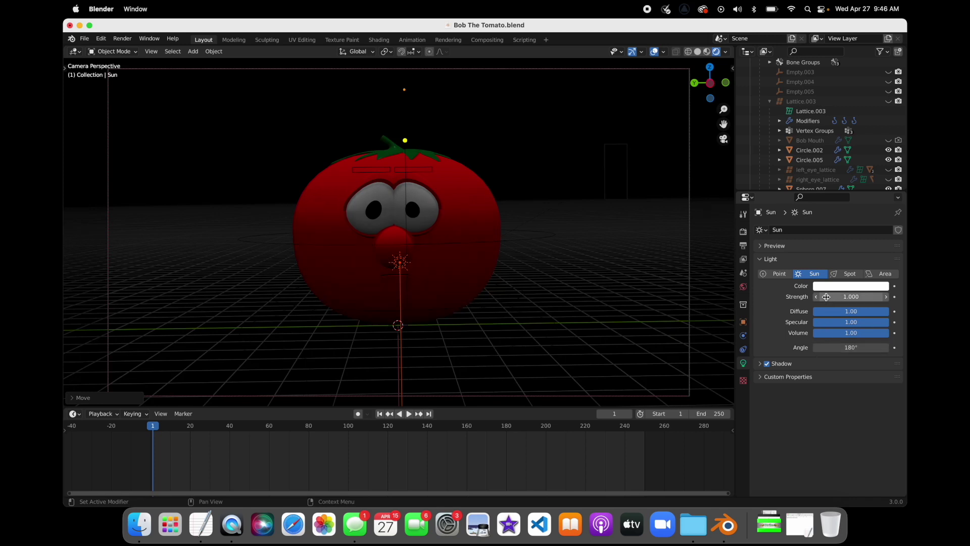
{"action": "left_click_drag", "start_coordinate": [826, 297], "coordinate": [874, 297]}
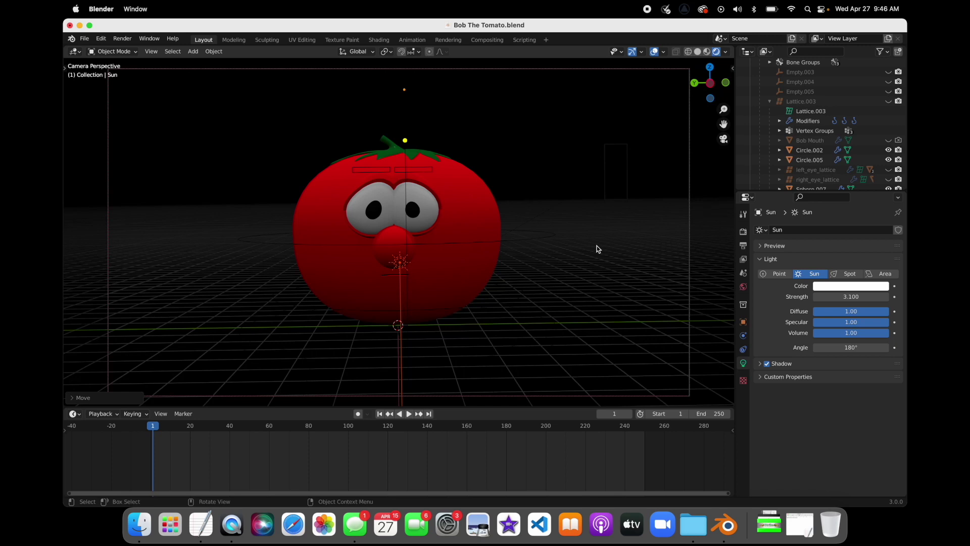
Return the viewport to solid shading, clear the selection and save the file.
{"action": "left_click", "coordinate": [698, 52]}
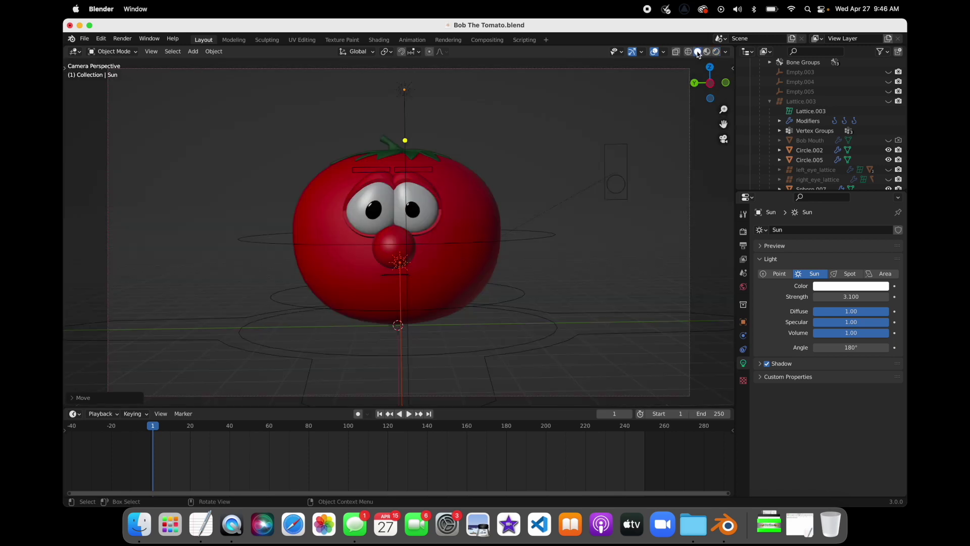
{"action": "left_click_drag", "start_coordinate": [592, 83], "coordinate": [534, 149]}
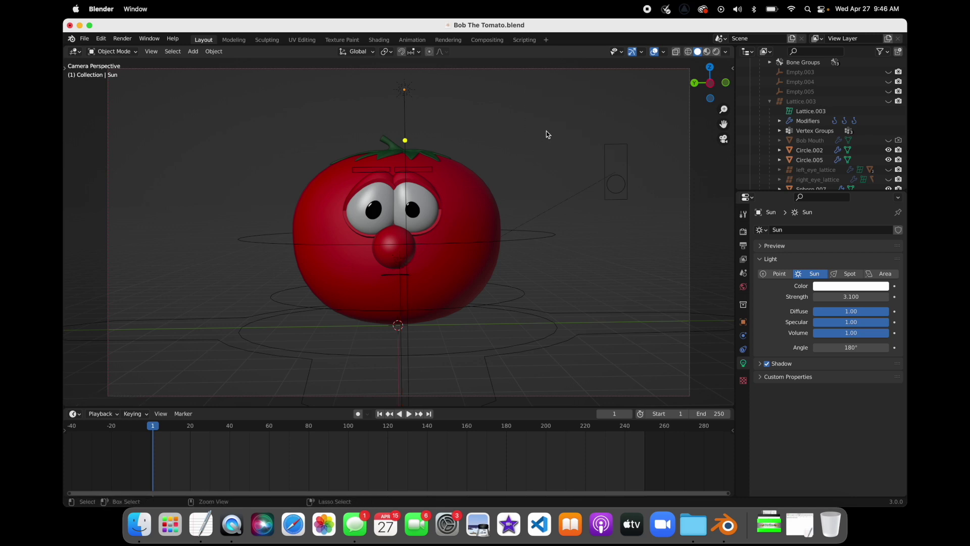
{"action": "key", "text": "super+s"}
Insert a Location, Rotation & Scale keyframe for the camera at frame 1.
{"action": "left_click", "coordinate": [465, 69]}
{"action": "right_click", "coordinate": [465, 69]}
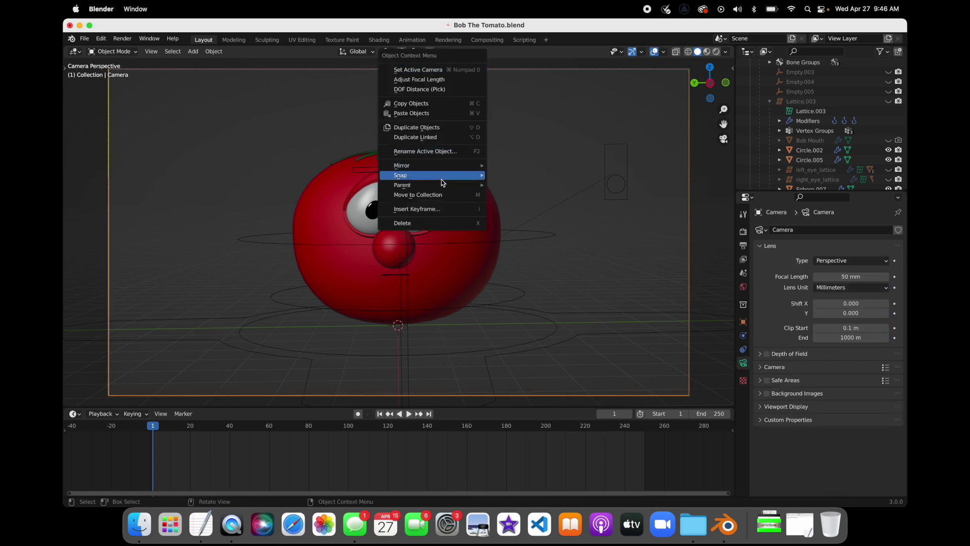
{"action": "left_click", "coordinate": [429, 209]}
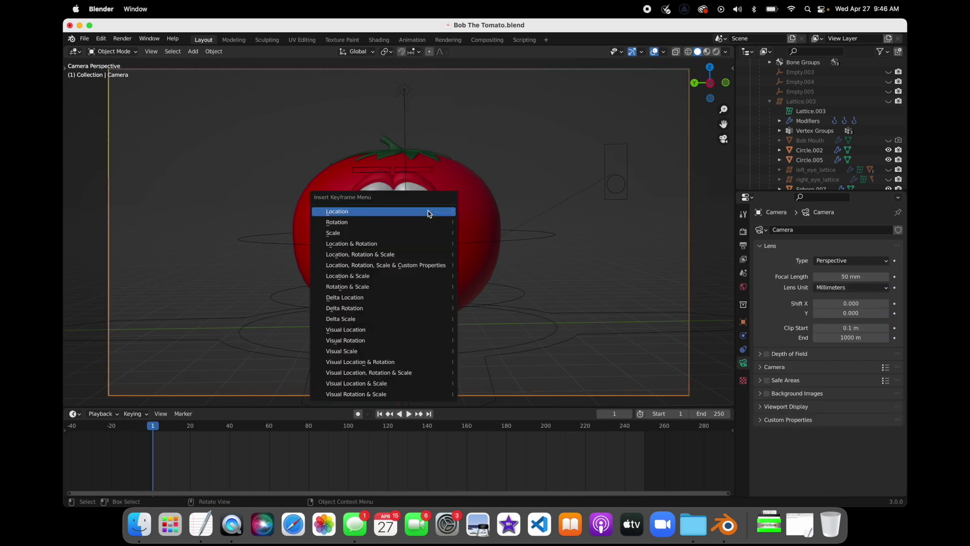
{"action": "left_click", "coordinate": [415, 255]}
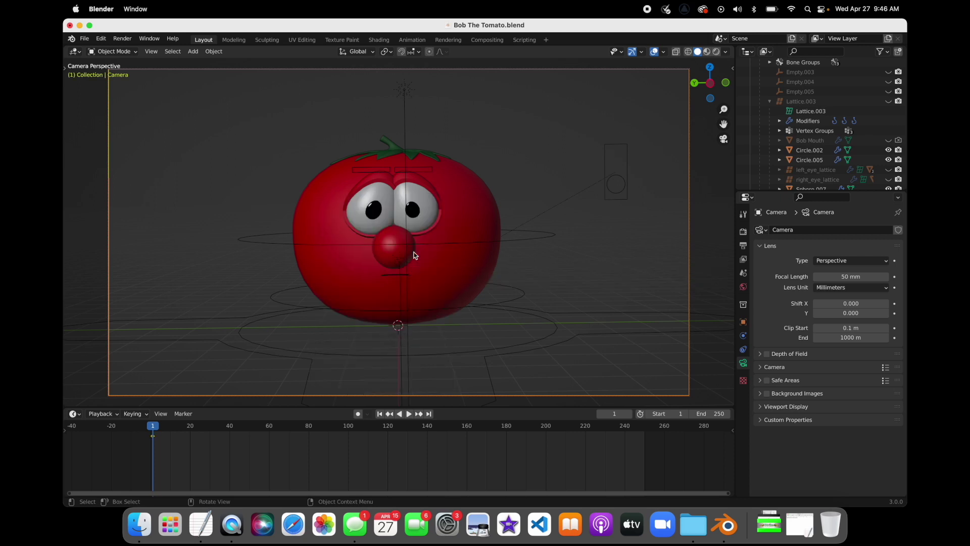
Select the camera, repeat its Location, Rotation & Scale keyframe at frame 1 and clear the selection.
{"action": "left_click", "coordinate": [508, 71]}
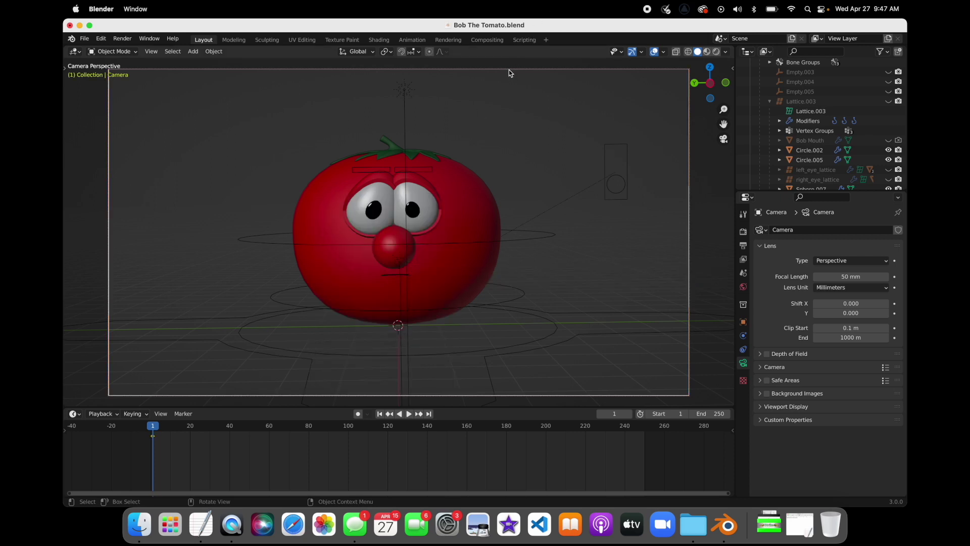
{"action": "right_click", "coordinate": [509, 70]}
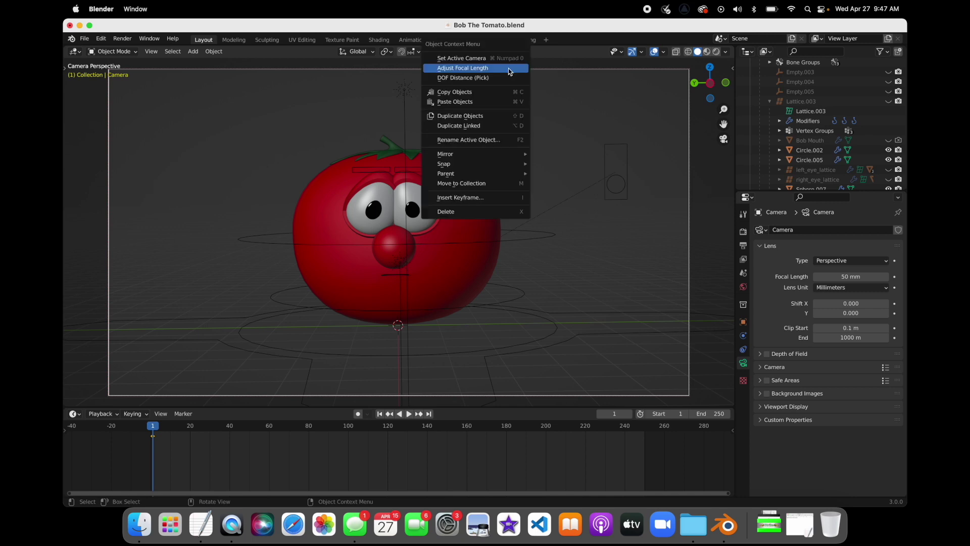
{"action": "left_click", "coordinate": [480, 197]}
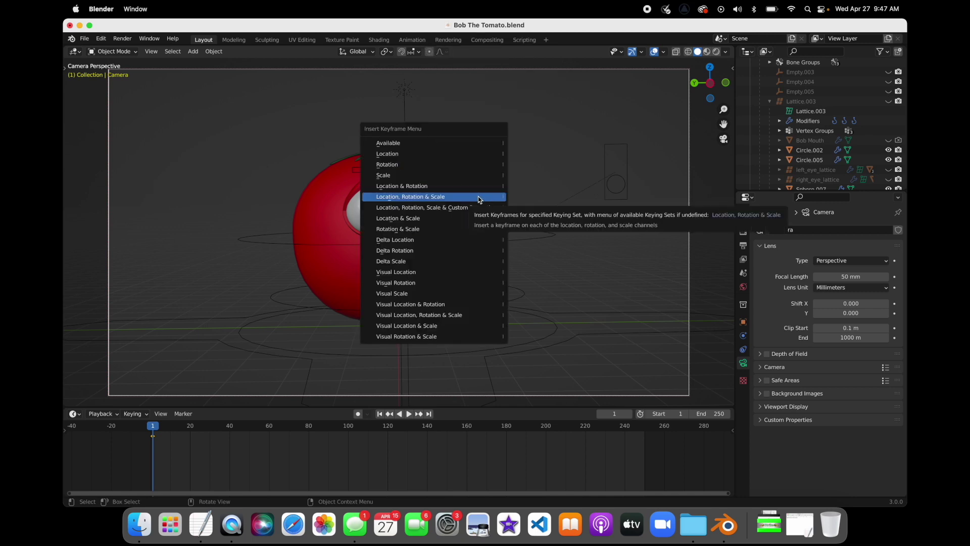
{"action": "left_click", "coordinate": [473, 198]}
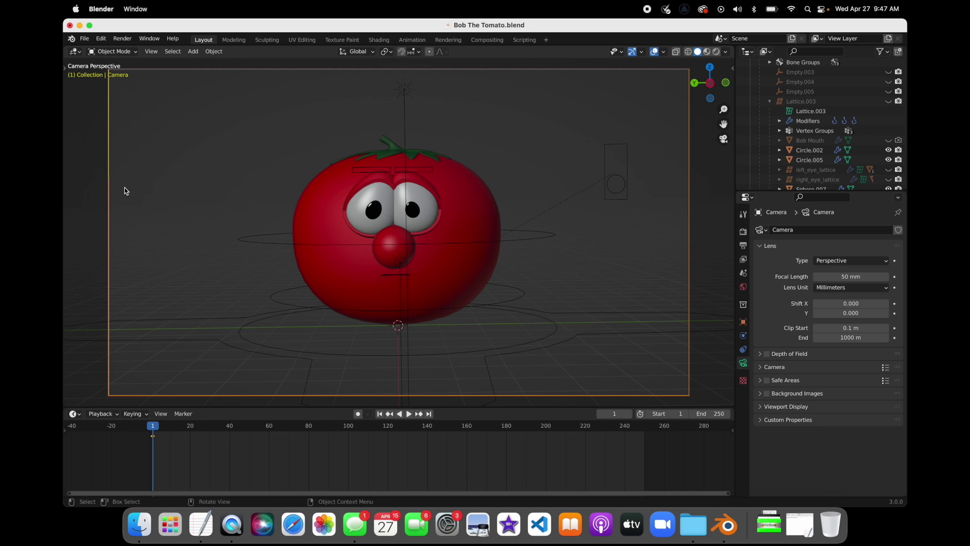
{"action": "left_click", "coordinate": [75, 216]}
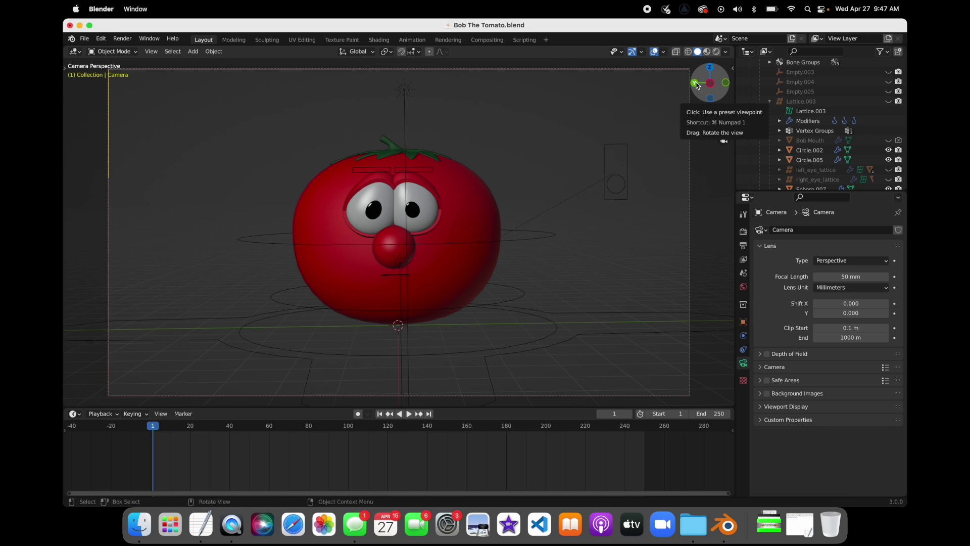
Play the timeline briefly, then stop playback and return to frame 1.
{"action": "left_click_drag", "start_coordinate": [696, 85], "coordinate": [138, 417]}
{"action": "key", "text": "space"}
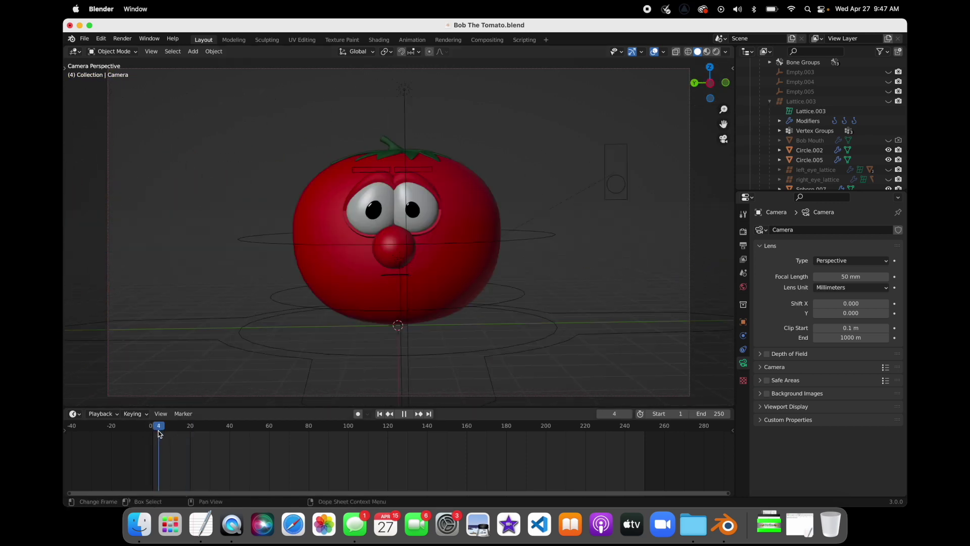
{"action": "left_click", "coordinate": [156, 432]}
{"action": "key", "text": "Escape"}
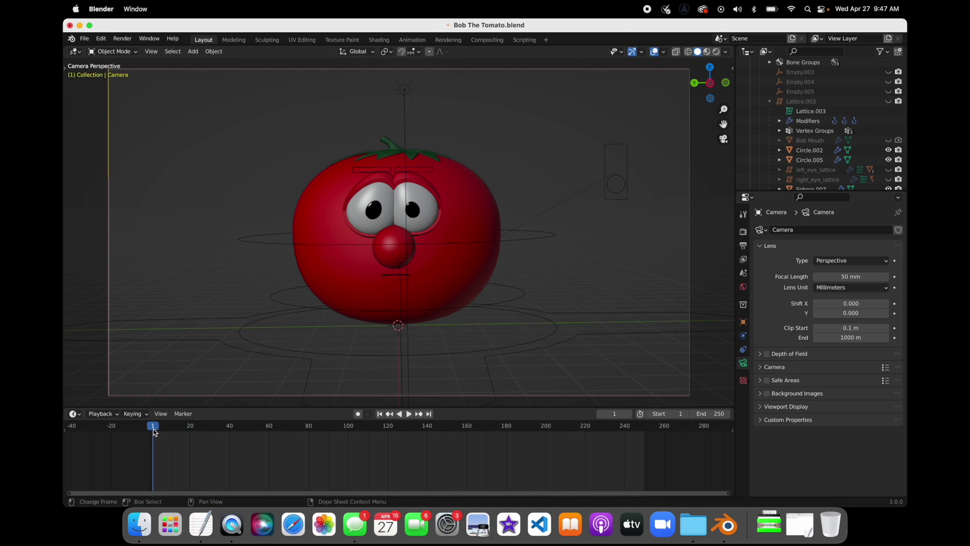
Leave the camera view for a side view of the scene, set the animation's end frame to 10 and go to frame 10.
{"action": "left_click", "coordinate": [724, 139]}
{"action": "left_click_drag", "start_coordinate": [718, 110], "coordinate": [719, 146]}
{"action": "mouse_move", "coordinate": [187, 427]}
{"action": "left_mouse_down"}
{"action": "mouse_move", "coordinate": [277, 427]}
{"action": "mouse_move", "coordinate": [162, 428]}
{"action": "mouse_move", "coordinate": [170, 428]}
{"action": "left_mouse_up"}
{"action": "double_click", "coordinate": [711, 414]}
{"action": "type", "text": "10"}
{"action": "key", "text": "Return"}
{"action": "scroll", "coordinate": [184, 442], "scroll_direction": "up", "scroll_amount": 5}
{"action": "scroll", "coordinate": [184, 444], "scroll_direction": "left", "scroll_amount": 8}
{"action": "scroll", "coordinate": [183, 444], "scroll_direction": "up", "scroll_amount": 5}
{"action": "scroll", "coordinate": [184, 444], "scroll_direction": "left", "scroll_amount": 7}
{"action": "scroll", "coordinate": [184, 444], "scroll_direction": "up", "scroll_amount": 6}
{"action": "scroll", "coordinate": [183, 443], "scroll_direction": "left", "scroll_amount": 7}
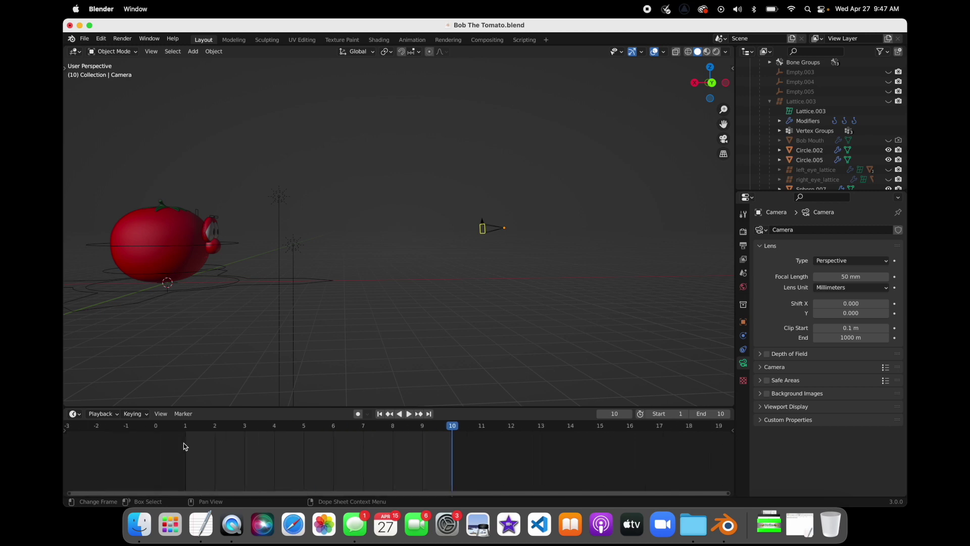
Move the camera closer to the tomato and insert a Location, Rotation & Scale keyframe for it at frame 10.
{"action": "left_click", "coordinate": [491, 234]}
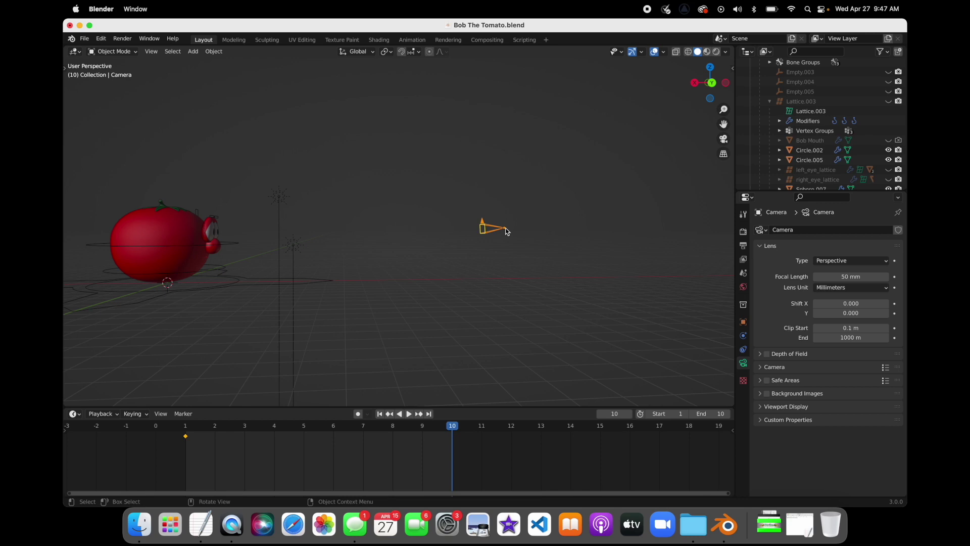
{"action": "key", "text": "g"}
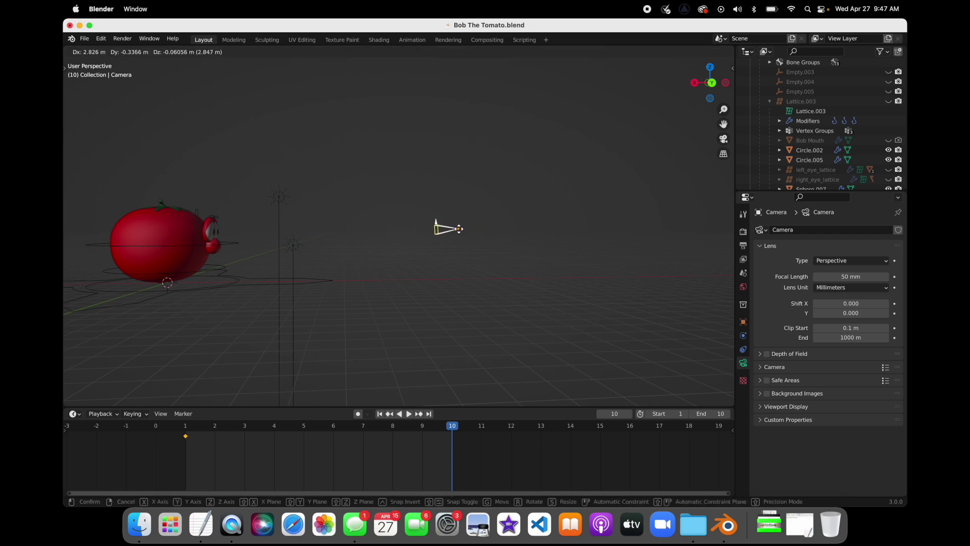
{"action": "left_click", "coordinate": [441, 228]}
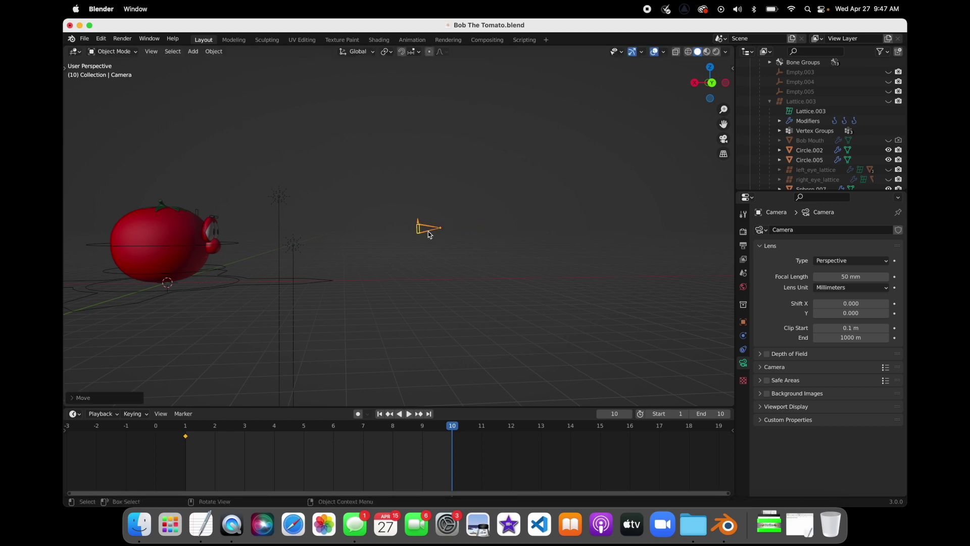
{"action": "right_click", "coordinate": [425, 233]}
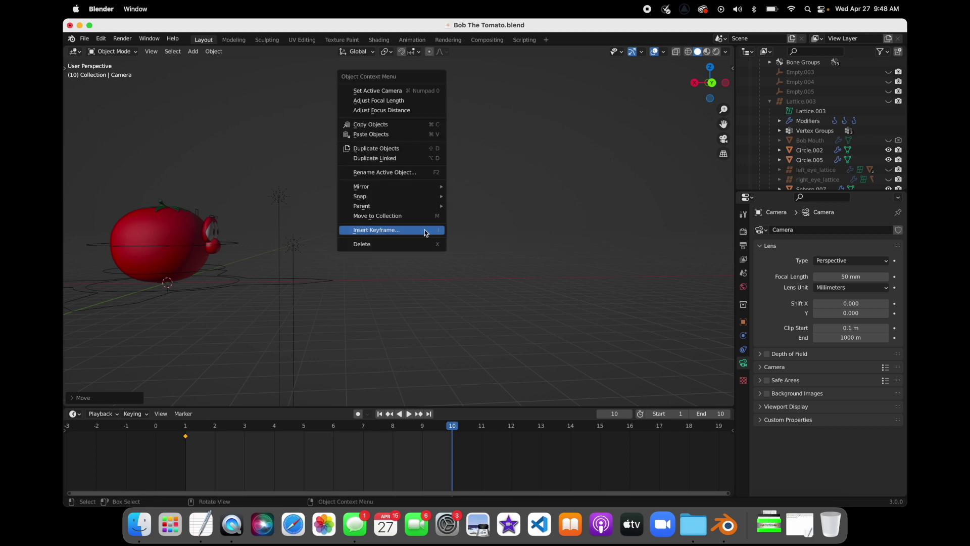
{"action": "left_click", "coordinate": [425, 230]}
{"action": "left_click", "coordinate": [426, 231]}
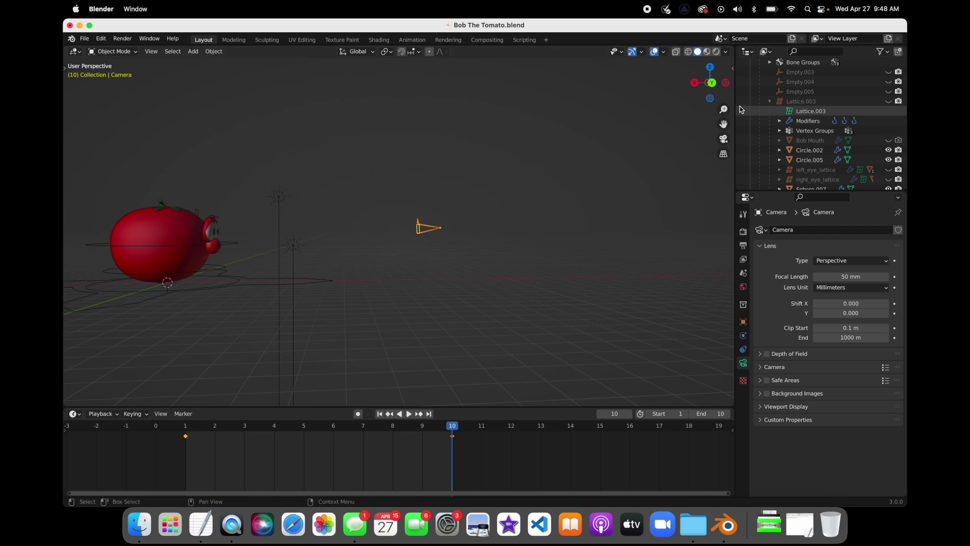
Play the camera move from the side view and again through the camera view.
{"action": "key", "text": "space"}
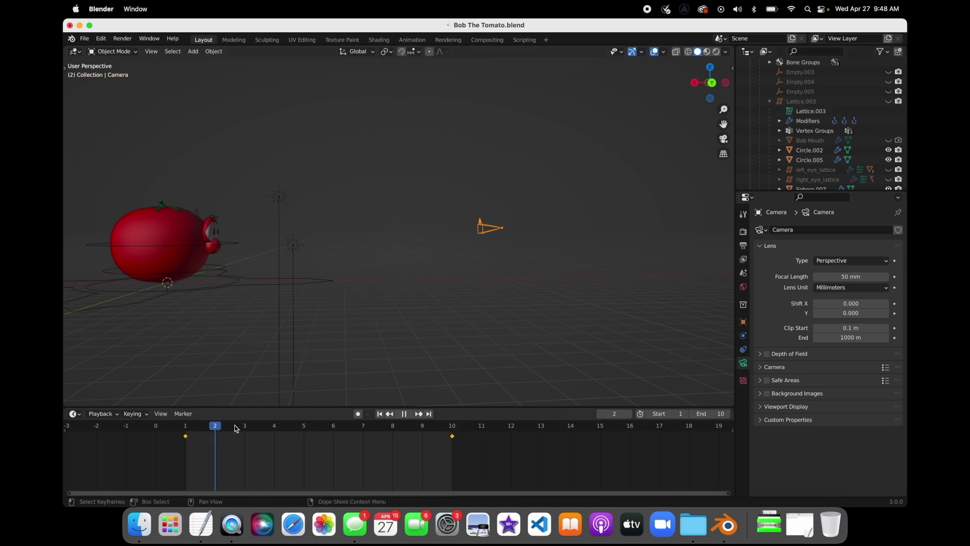
{"action": "key", "text": "Escape"}
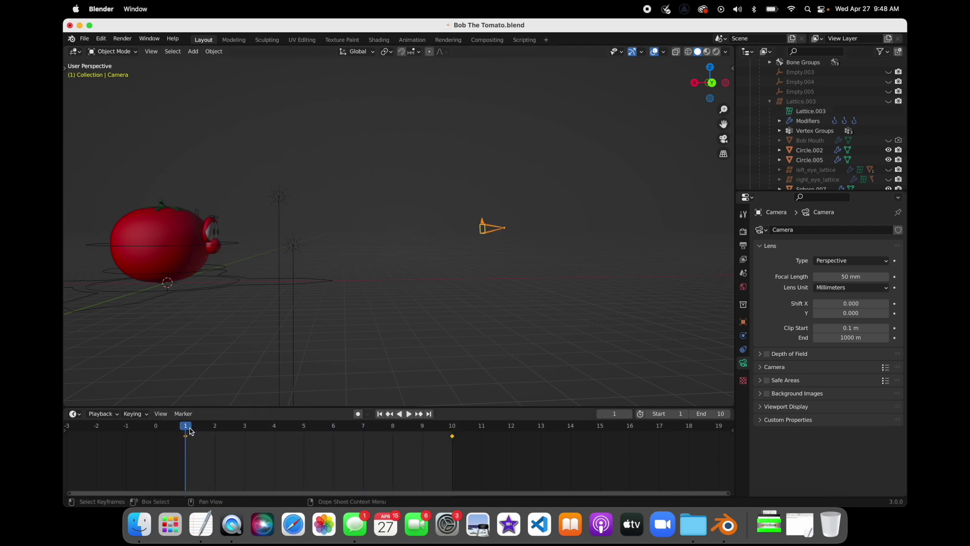
{"action": "left_click", "coordinate": [723, 139]}
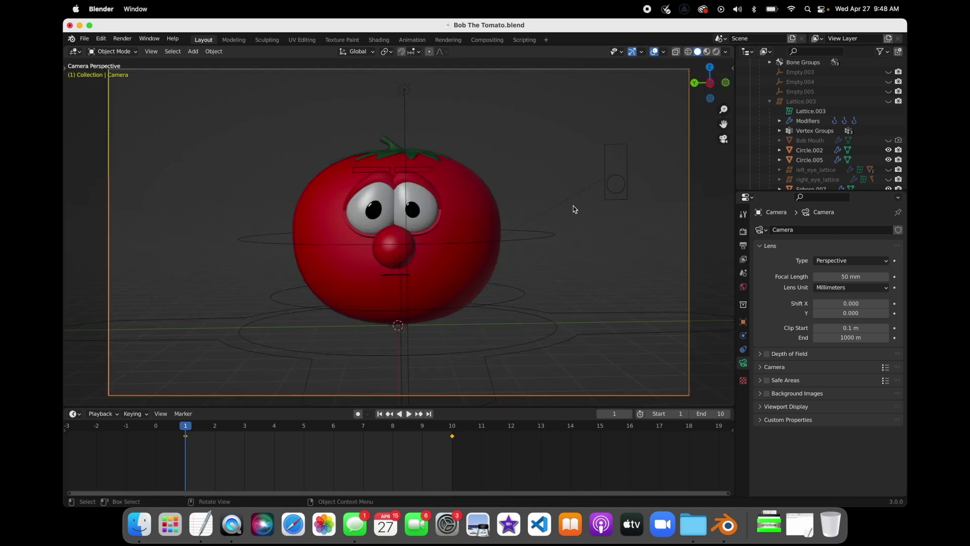
{"action": "key", "text": "space"}
{"action": "key", "text": "space"}
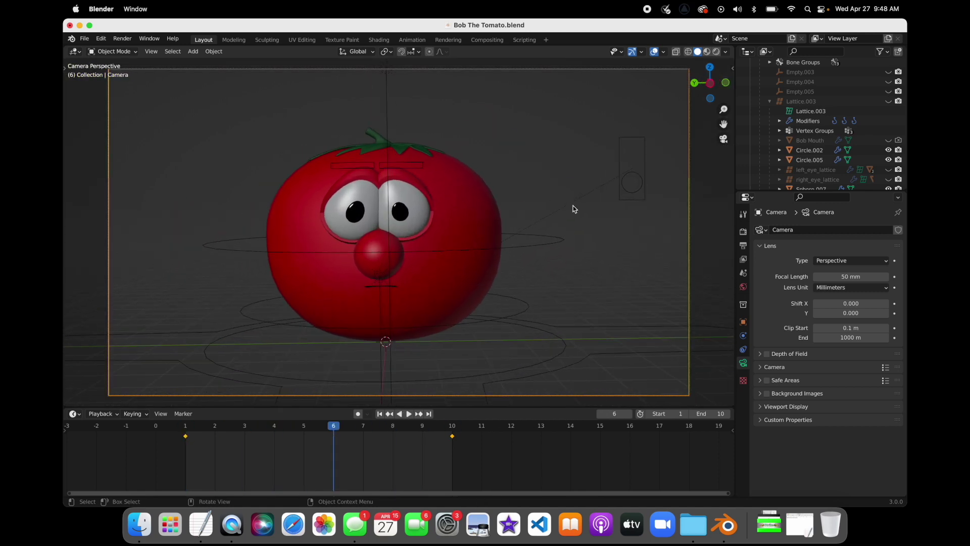
At the last frame, move and rotate the camera so the tomato is centred in the camera frame.
{"action": "left_click", "coordinate": [429, 413]}
{"action": "key", "text": "g"}
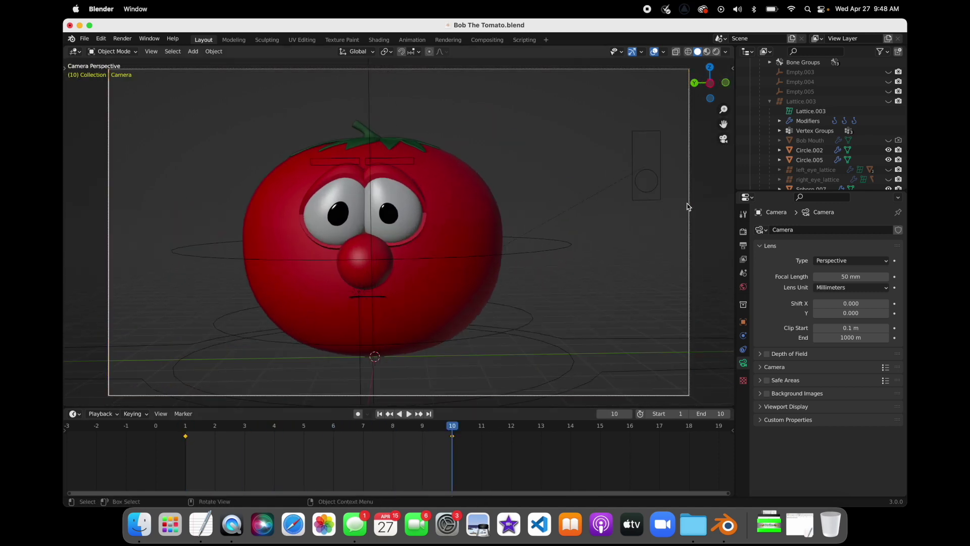
{"action": "left_click", "coordinate": [620, 214]}
{"action": "key", "text": "r"}
{"action": "left_click", "coordinate": [643, 206]}
{"action": "key", "text": "g"}
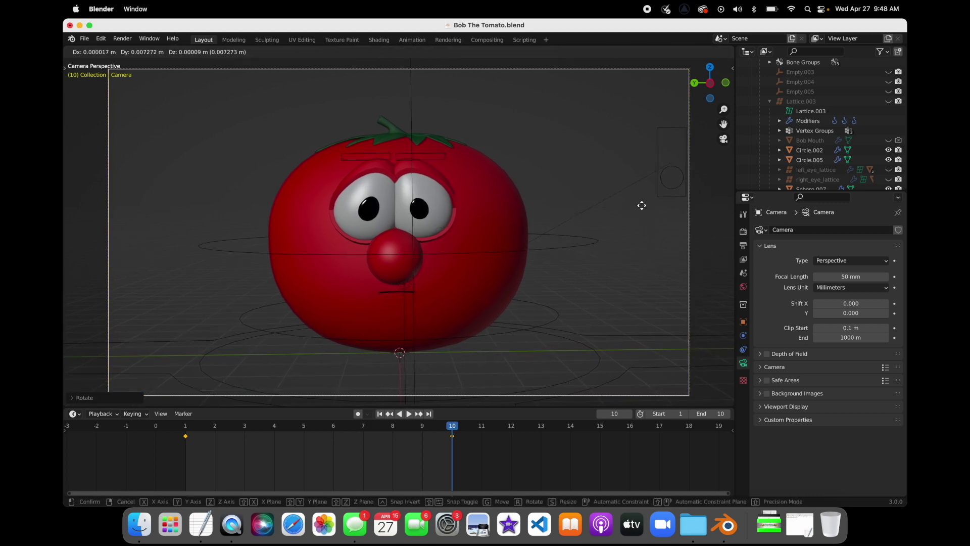
{"action": "left_click", "coordinate": [641, 209]}
Insert a keyframe for the reframed camera at frame 10, clear the selection and save the file.
{"action": "left_click", "coordinate": [452, 437], "text": "shift"}
{"action": "left_click", "coordinate": [669, 241]}
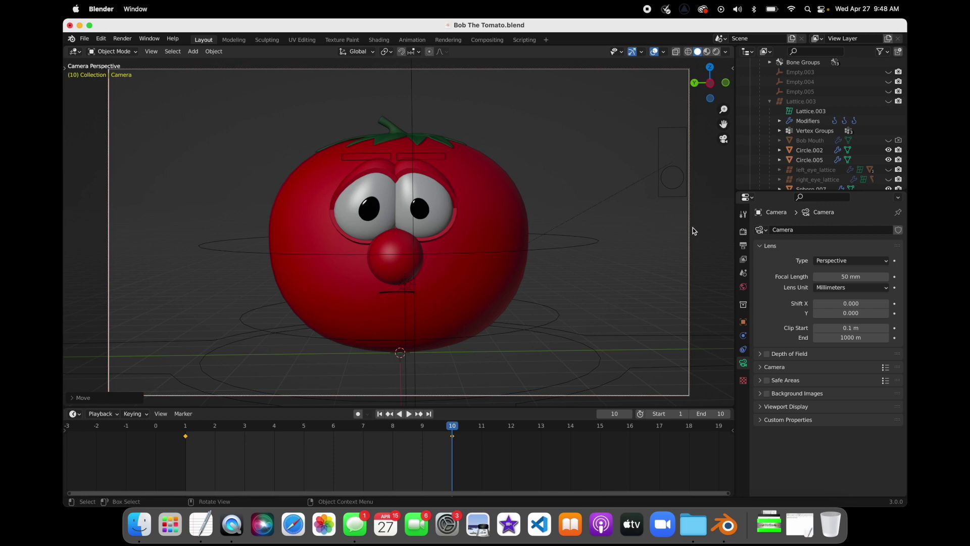
{"action": "right_click", "coordinate": [691, 233]}
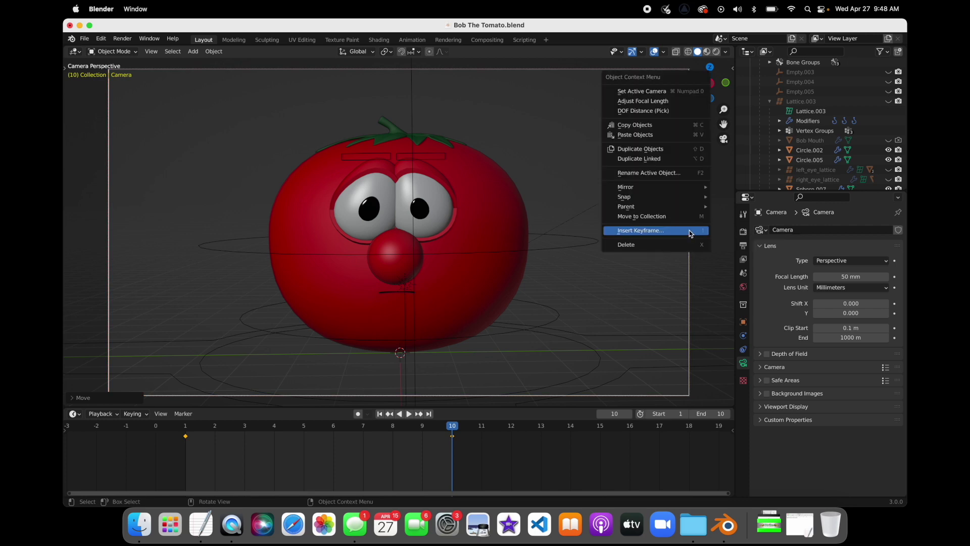
{"action": "left_click", "coordinate": [690, 232]}
{"action": "left_click", "coordinate": [689, 229]}
{"action": "left_click", "coordinate": [373, 397]}
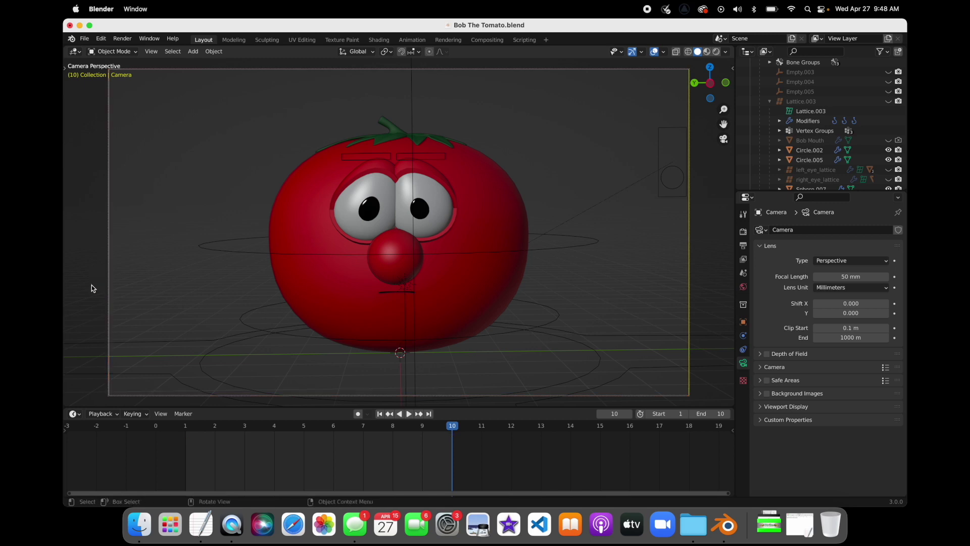
{"action": "key", "text": "super+s"}
Play the camera move from frame 1 through the camera view, return to frame 1 and save the file.
{"action": "left_click", "coordinate": [187, 427]}
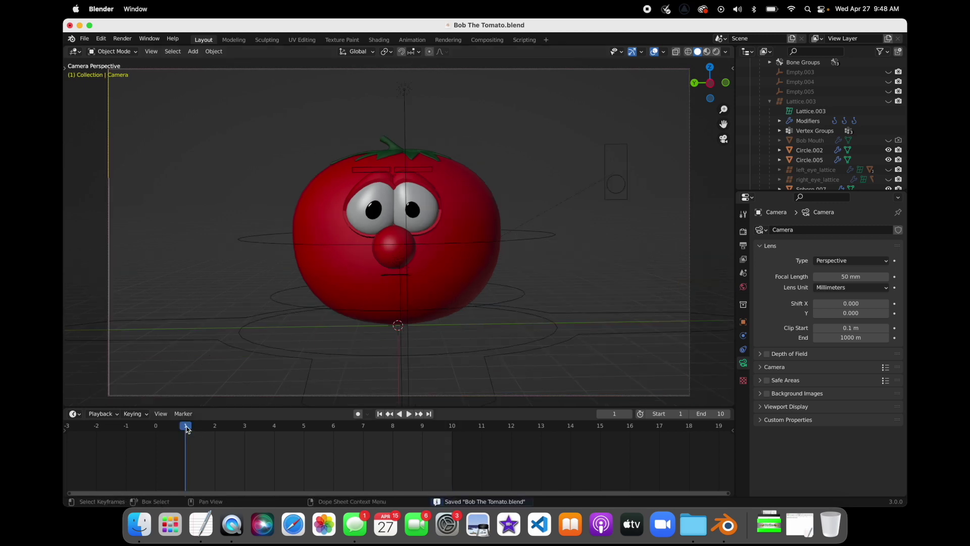
{"action": "key", "text": "space"}
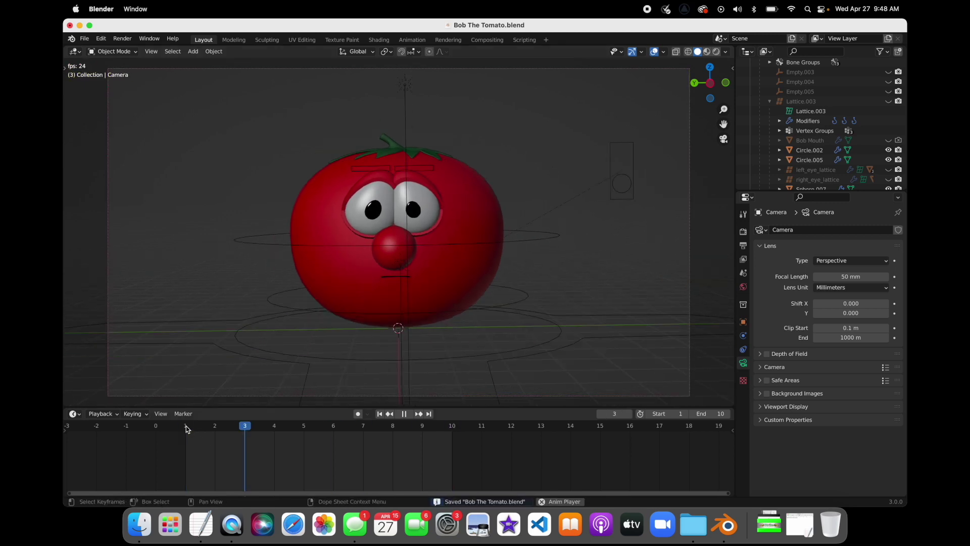
{"action": "key", "text": "Escape"}
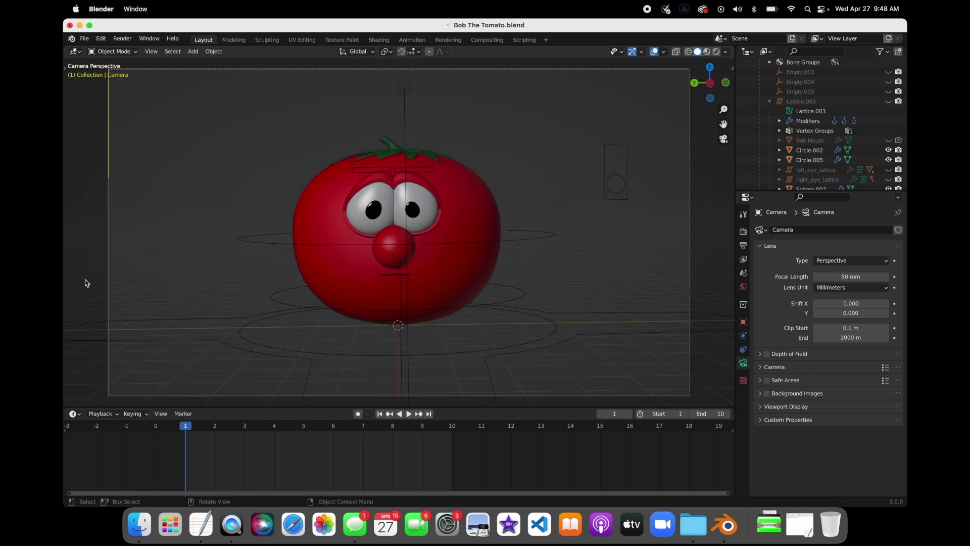
{"action": "key", "text": "super+s"}
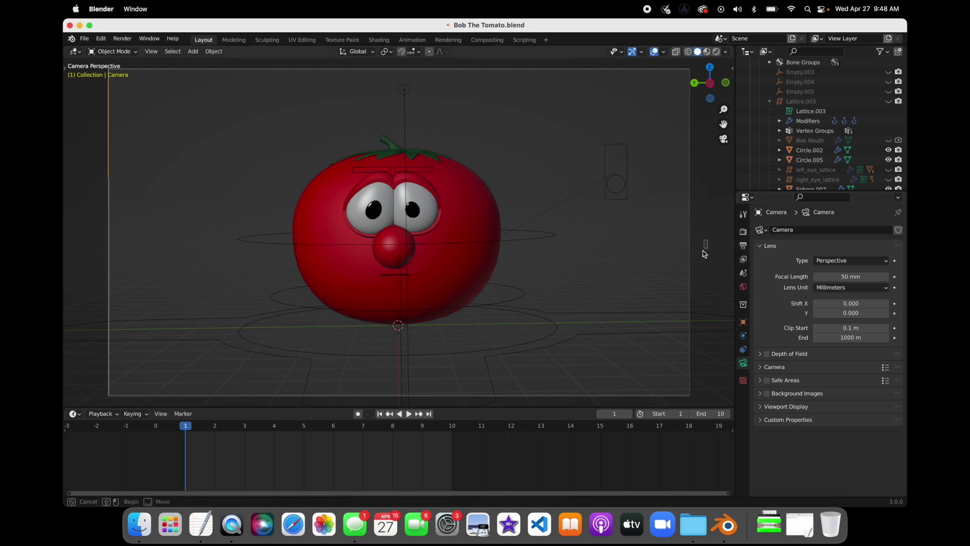
{"action": "key", "text": "super+s"}
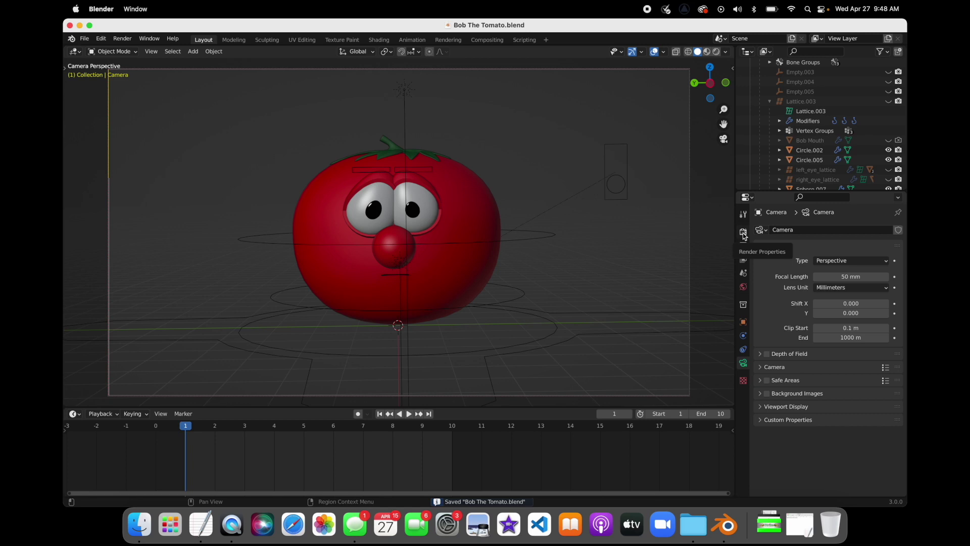
Enable the Transparent film option in the scene's render properties and save the file.
{"action": "left_click", "coordinate": [744, 233]}
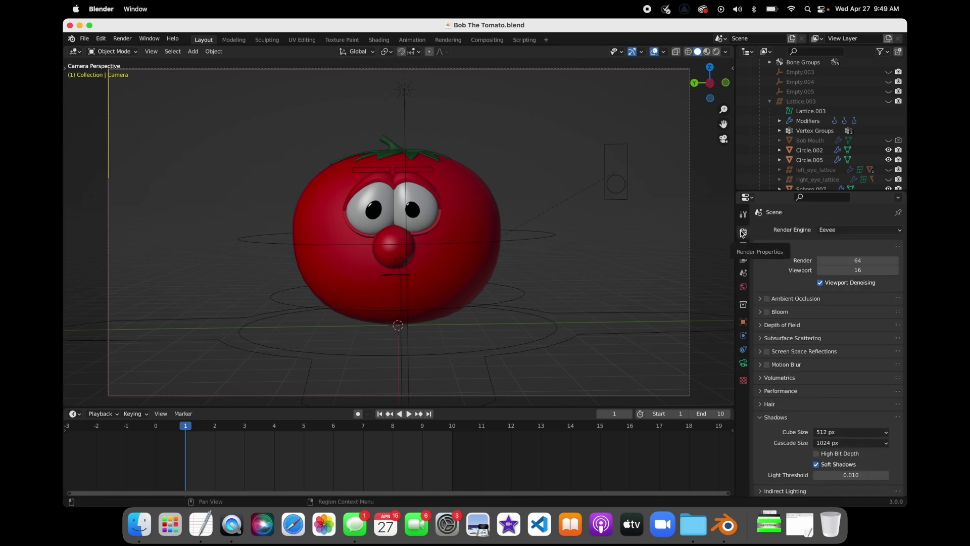
{"action": "scroll", "coordinate": [772, 340], "scroll_direction": "down", "scroll_amount": 5}
{"action": "left_click", "coordinate": [761, 367]}
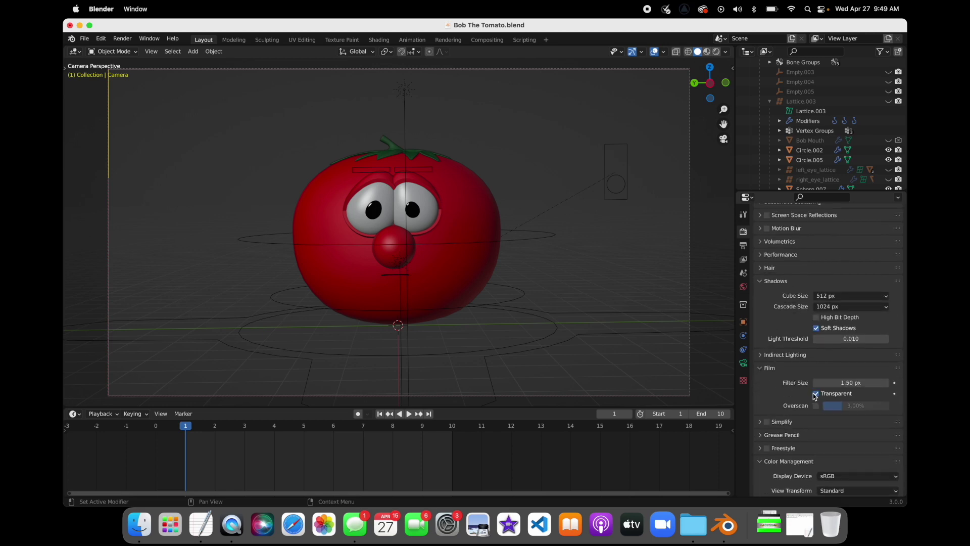
{"action": "scroll", "coordinate": [781, 397], "scroll_direction": "down", "scroll_amount": 3}
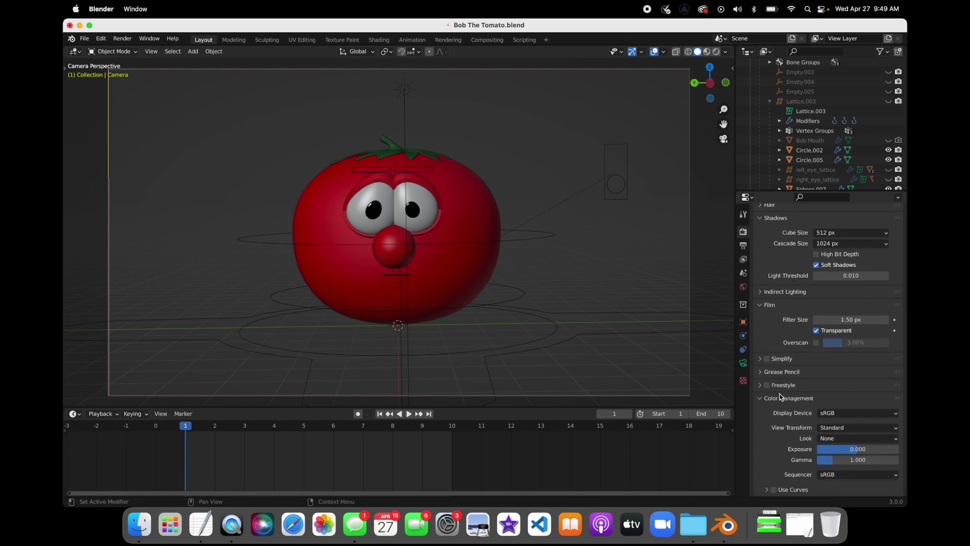
{"action": "key", "text": "b"}
{"action": "key", "text": "Escape"}
{"action": "key", "text": "super+s"}
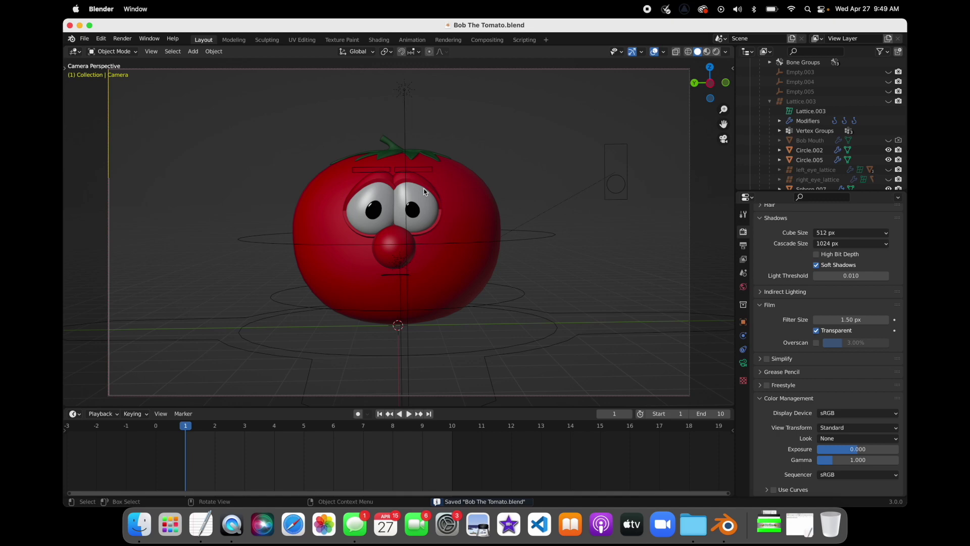
Switch to the Compositing workspace, enable Use Nodes and frame the compositing nodes.
{"action": "left_click", "coordinate": [486, 40]}
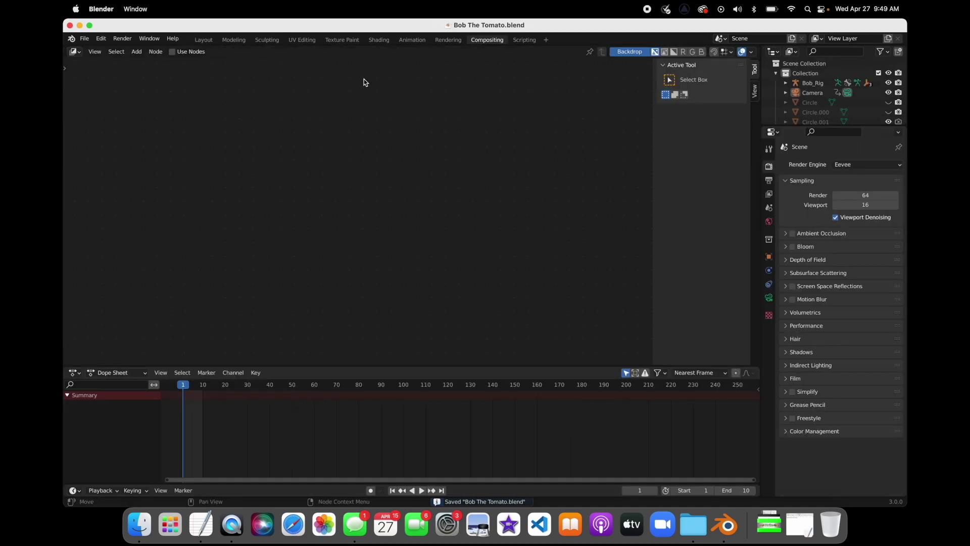
{"action": "left_click", "coordinate": [172, 52]}
{"action": "key", "text": "Home"}
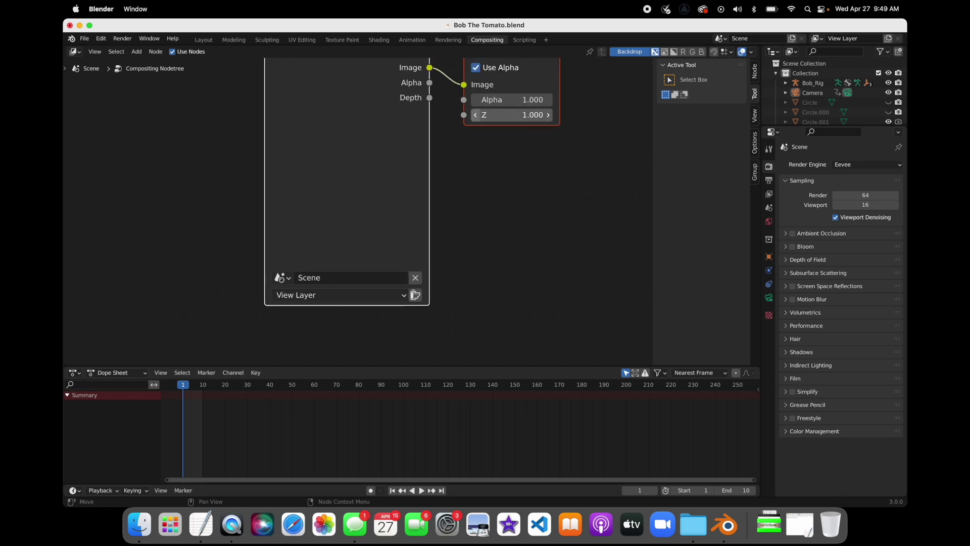
Insert an Alpha Over node between Render Layers and Composite, and connect the rendered image to its second Image input.
{"action": "left_click", "coordinate": [138, 54]}
{"action": "mouse_move", "coordinate": [157, 98]}
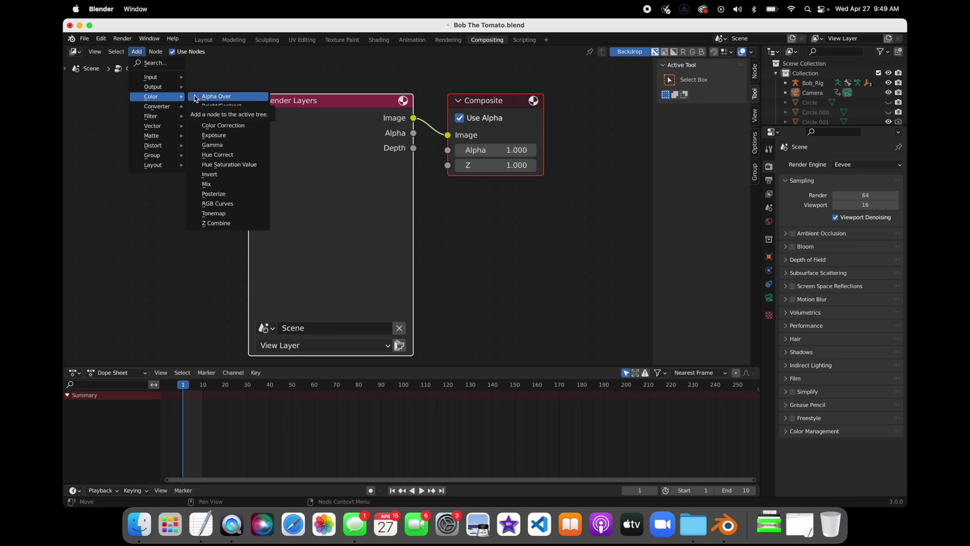
{"action": "left_click", "coordinate": [216, 97]}
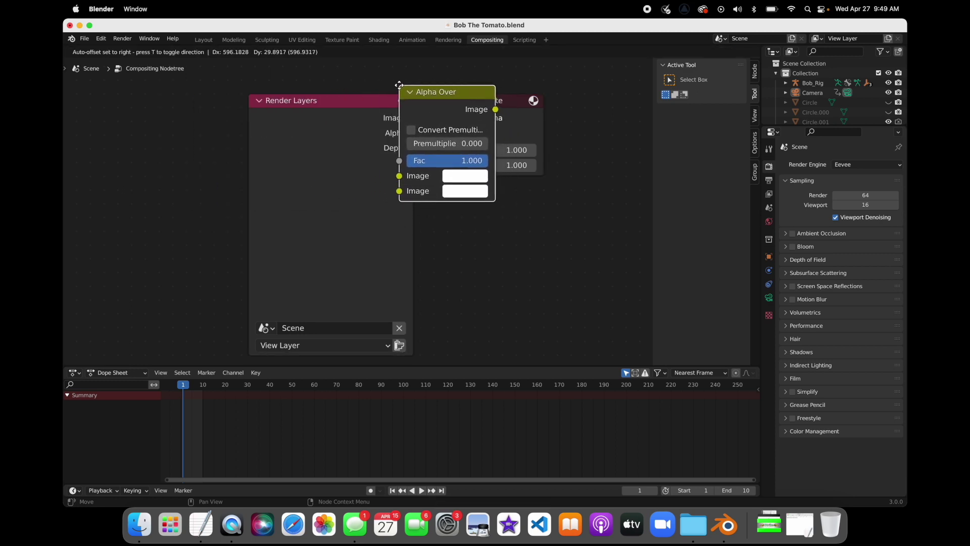
{"action": "left_click", "coordinate": [398, 85]}
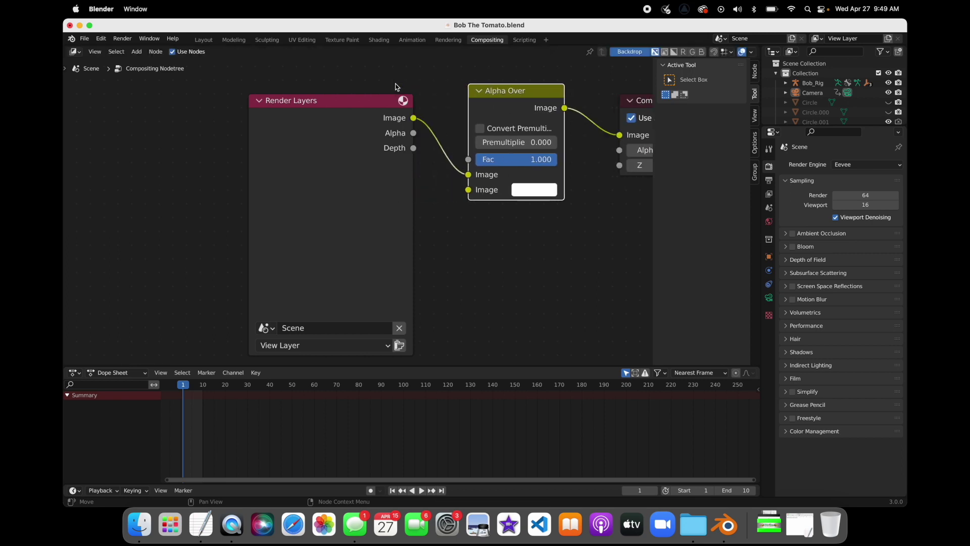
{"action": "middle_click_drag", "start_coordinate": [456, 180], "coordinate": [380, 208]}
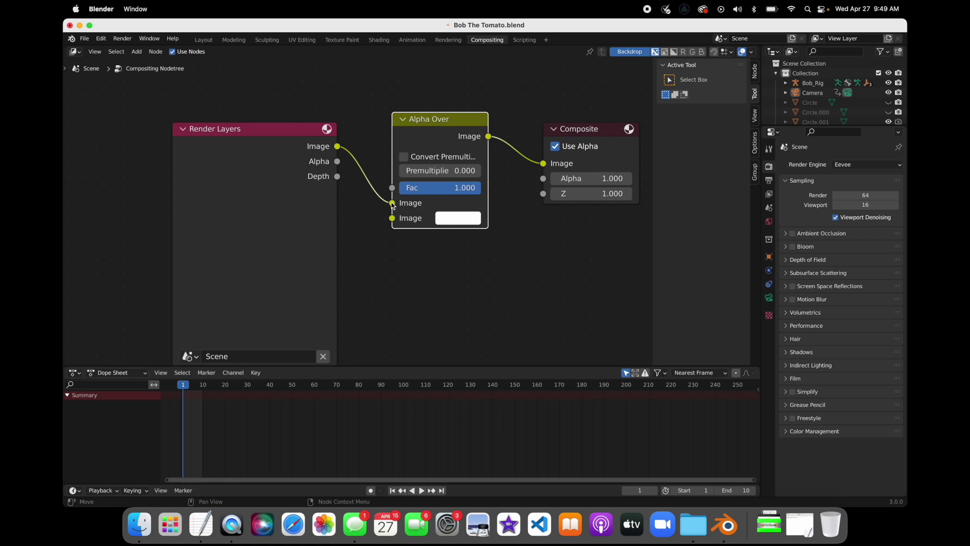
{"action": "left_click_drag", "start_coordinate": [393, 204], "coordinate": [392, 219]}
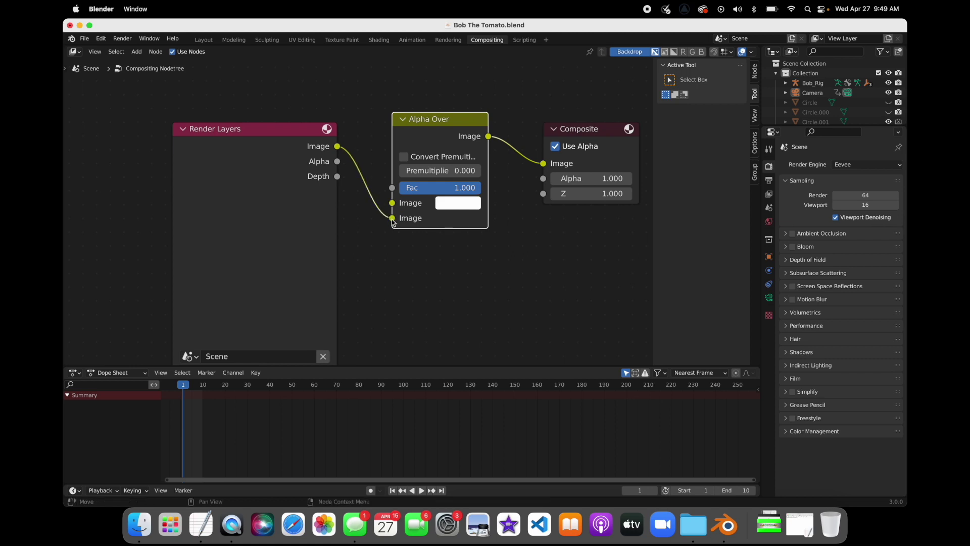
Enable Convert Premultiplied on the Alpha Over node, set Premultiplied to 1.0 and save the file.
{"action": "left_click", "coordinate": [404, 157]}
{"action": "left_click", "coordinate": [464, 174]}
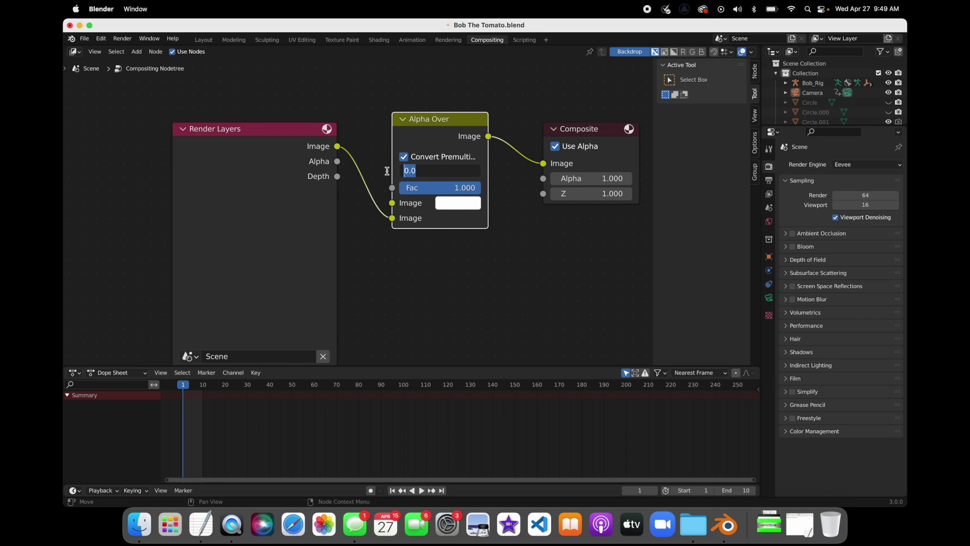
{"action": "type", "text": "1.0"}
{"action": "key", "text": "Return"}
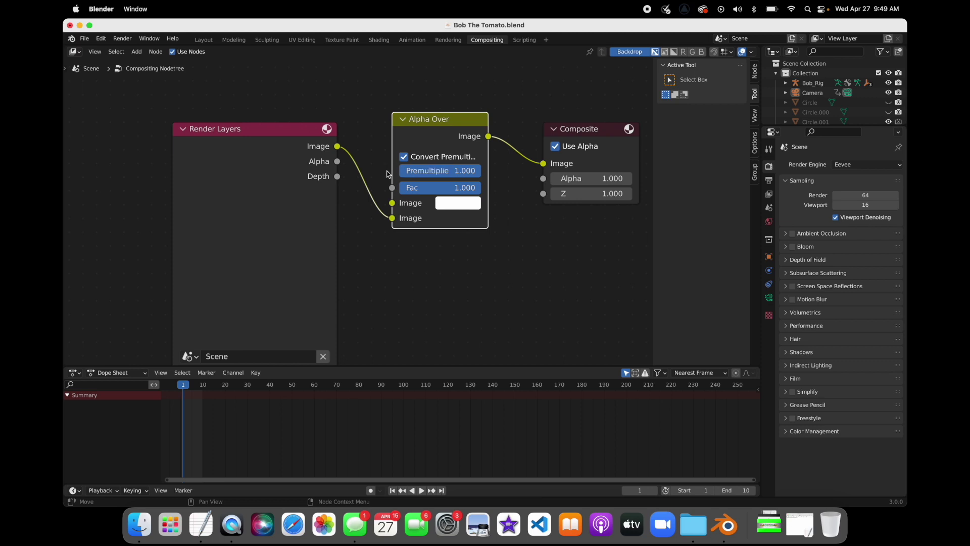
{"action": "left_click", "coordinate": [352, 101]}
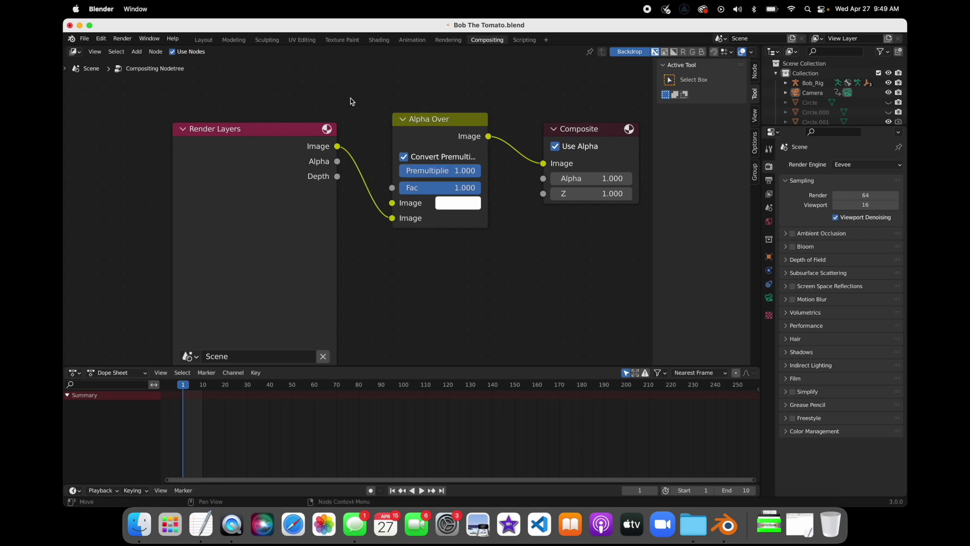
{"action": "key", "text": "super+s"}
Return to the Layout workspace and set the output frame rate to 30 fps.
{"action": "left_click", "coordinate": [203, 40]}
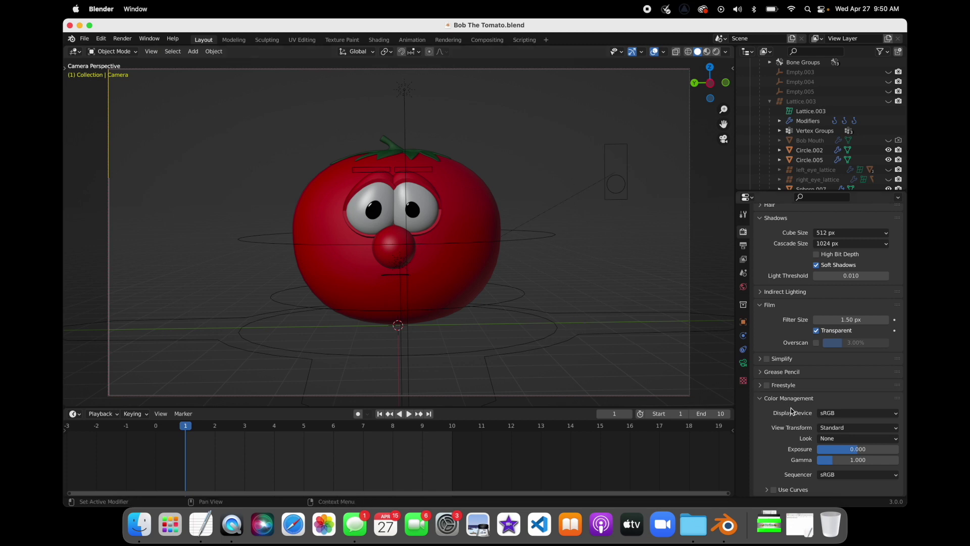
{"action": "left_click", "coordinate": [743, 246]}
{"action": "left_click", "coordinate": [843, 263]}
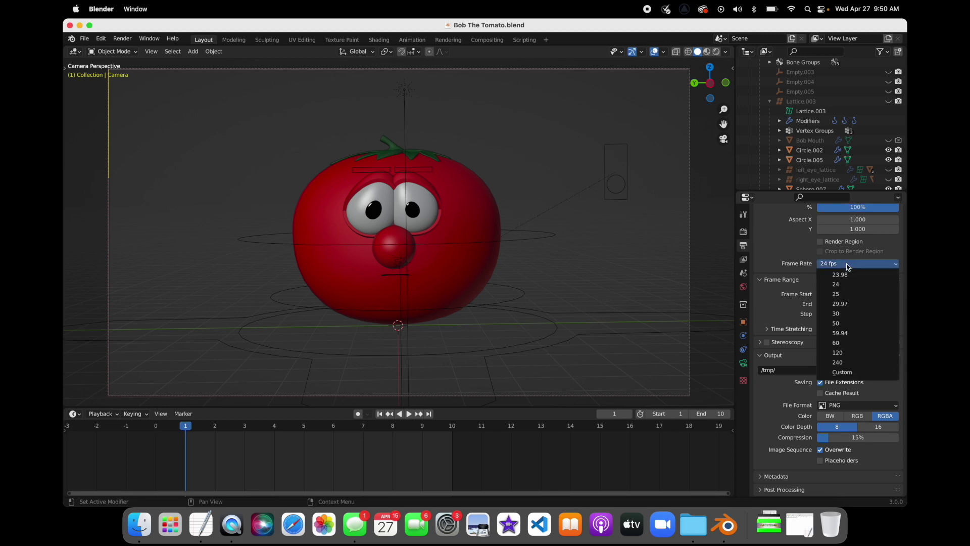
{"action": "left_click", "coordinate": [837, 313]}
{"action": "scroll", "coordinate": [807, 269], "scroll_direction": "up", "scroll_amount": 3}
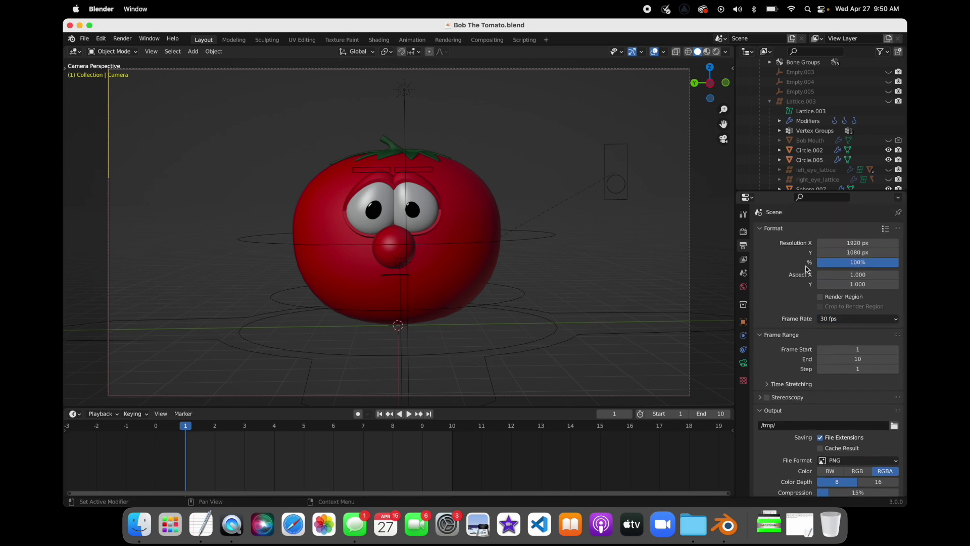
Set the render output path to the Documents folder.
{"action": "scroll", "coordinate": [807, 270], "scroll_direction": "up", "scroll_amount": 1}
{"action": "left_click", "coordinate": [893, 426]}
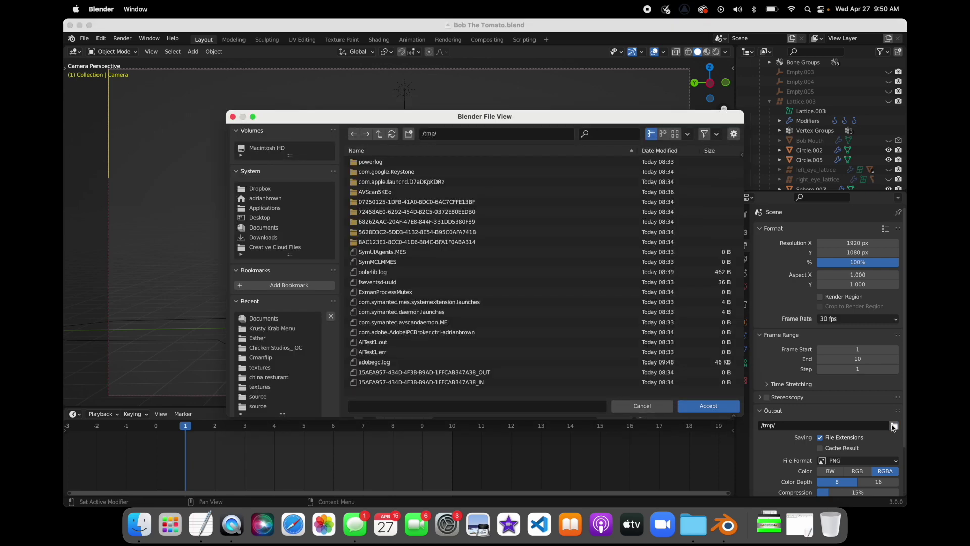
{"action": "left_click", "coordinate": [264, 227]}
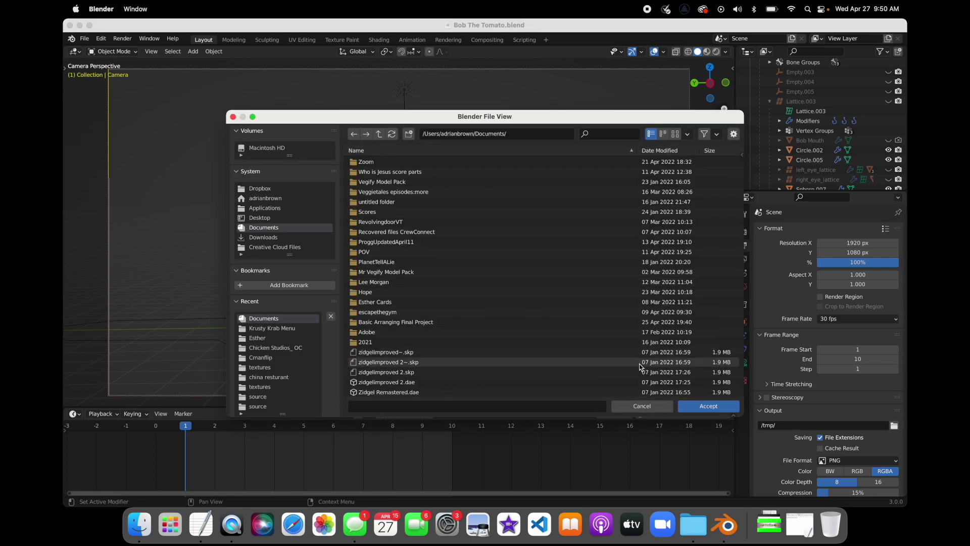
{"action": "left_click", "coordinate": [708, 406]}
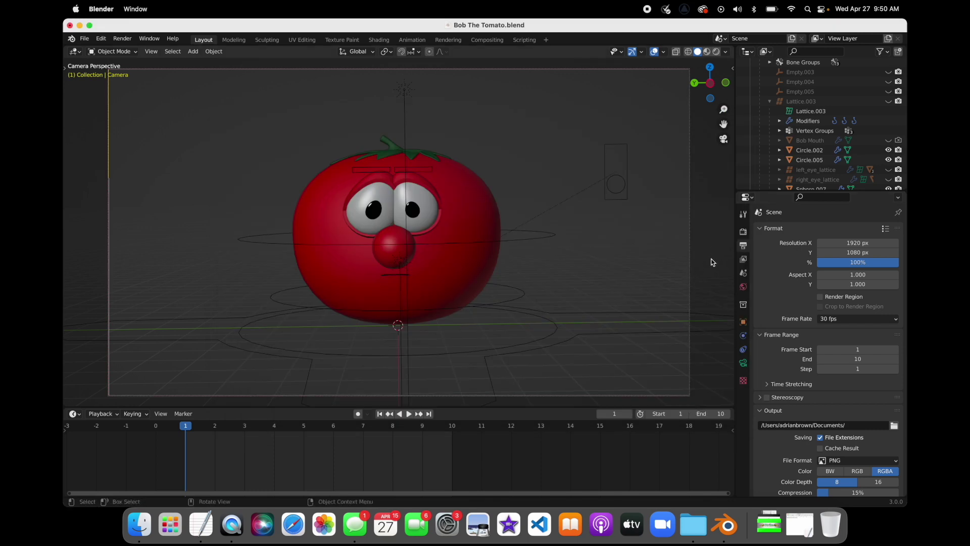
Set the output file format to FFmpeg Video and its encoding container to MPEG-4.
{"action": "scroll", "coordinate": [826, 414], "scroll_direction": "down", "scroll_amount": 3}
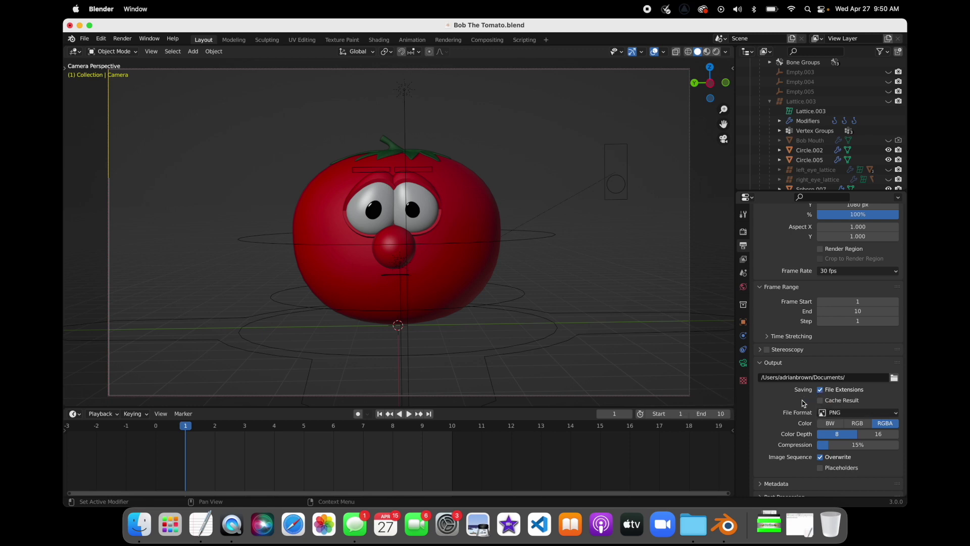
{"action": "left_click", "coordinate": [828, 414]}
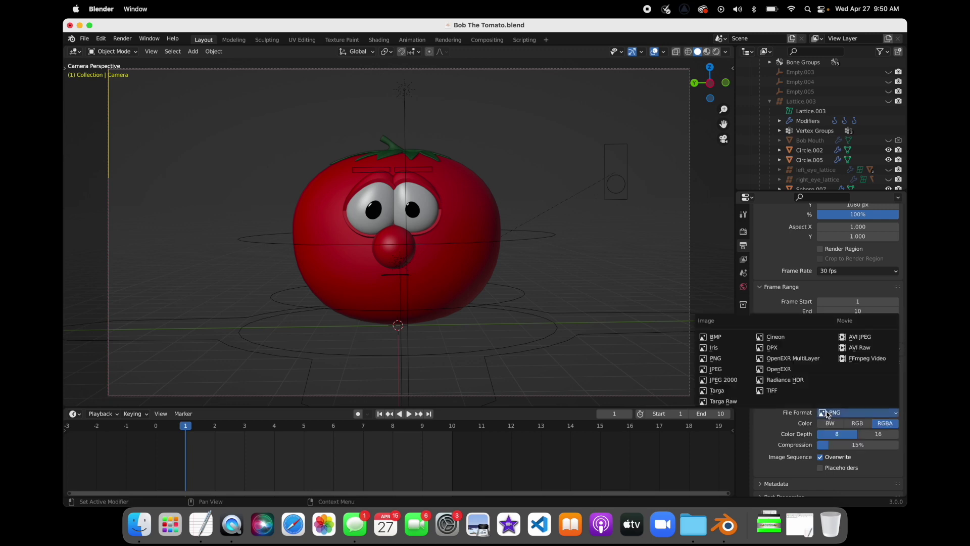
{"action": "left_click", "coordinate": [857, 359]}
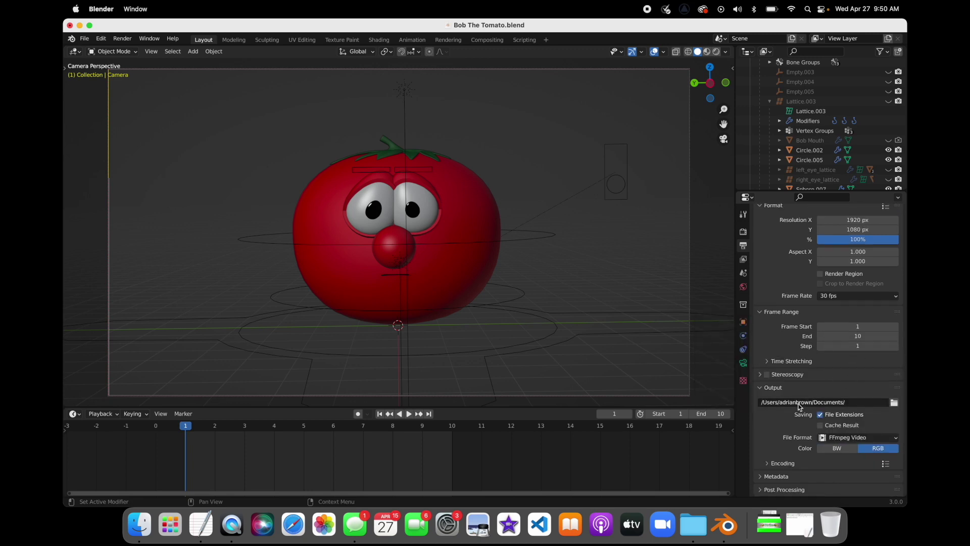
{"action": "left_click", "coordinate": [768, 464]}
{"action": "scroll", "coordinate": [768, 466], "scroll_direction": "down", "scroll_amount": 1}
{"action": "scroll", "coordinate": [767, 466], "scroll_direction": "down", "scroll_amount": 5}
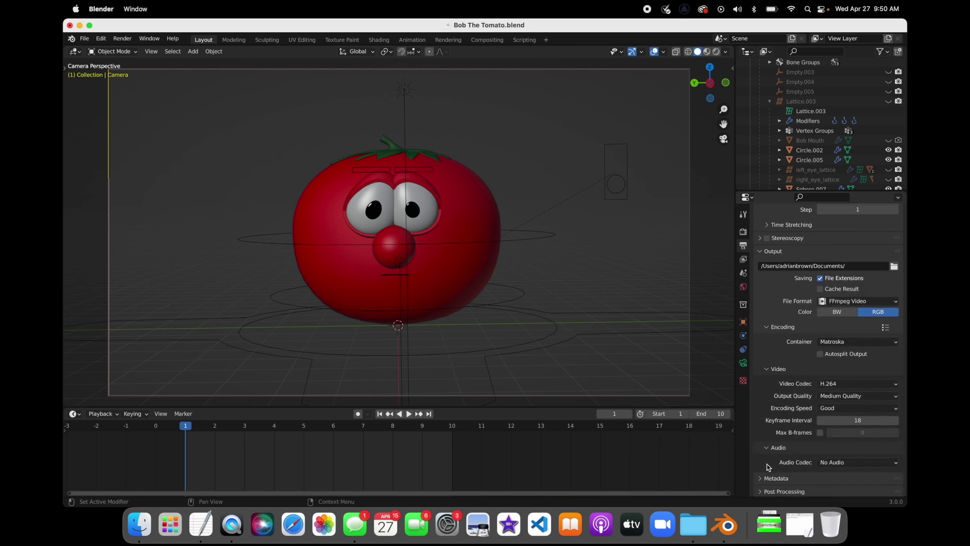
{"action": "left_click", "coordinate": [843, 339]}
{"action": "left_click", "coordinate": [838, 372]}
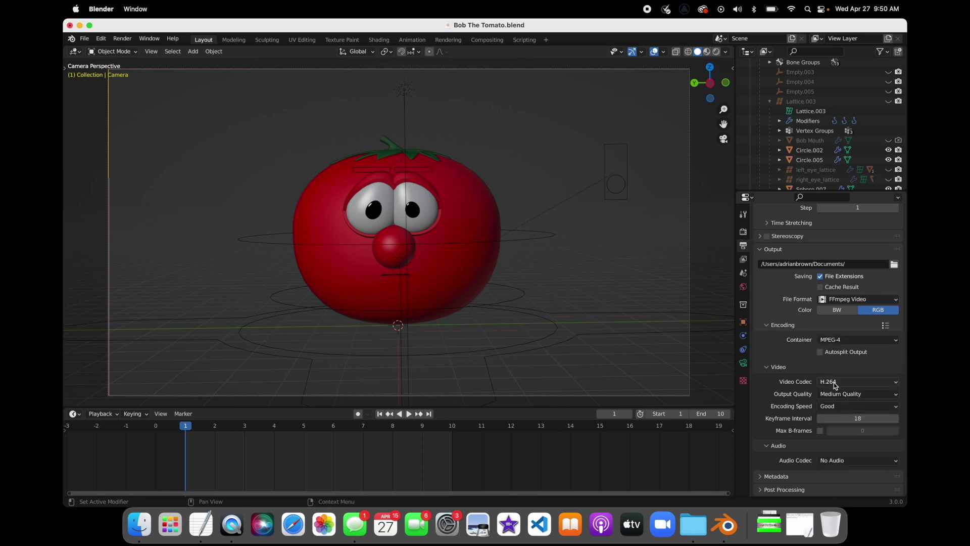
Set the video codec to MPEG-4 (divx) and the output quality to Constant Bitrate, and save the file.
{"action": "left_click", "coordinate": [836, 382]}
{"action": "left_click", "coordinate": [847, 276]}
{"action": "left_click", "coordinate": [830, 396]}
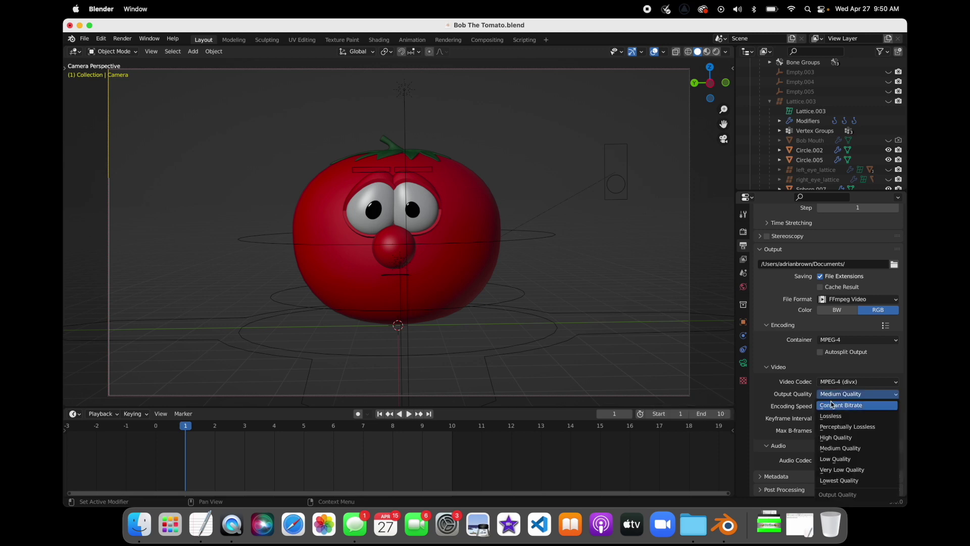
{"action": "left_click", "coordinate": [832, 405]}
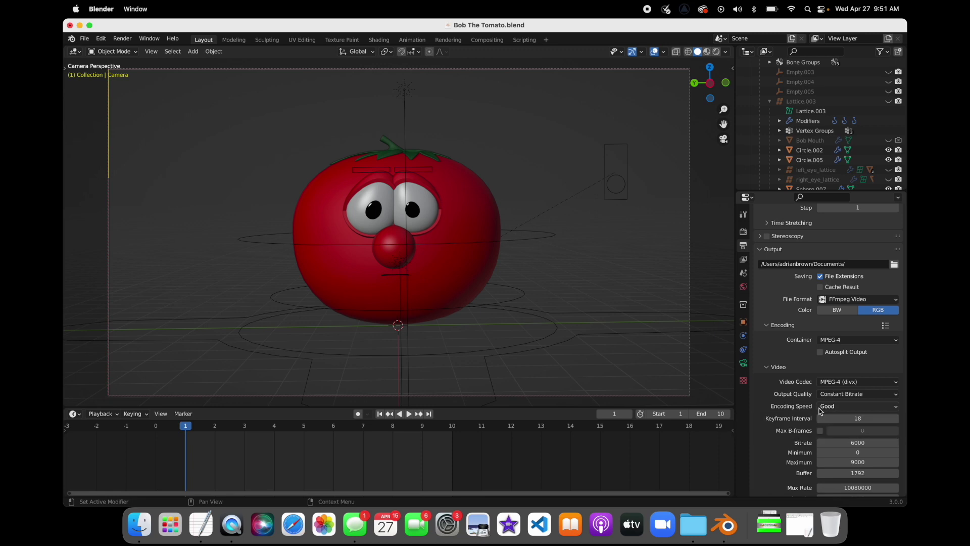
{"action": "key", "text": "b"}
{"action": "key", "text": "Escape"}
{"action": "key", "text": "super+s"}
{"action": "key", "text": "super+s"}
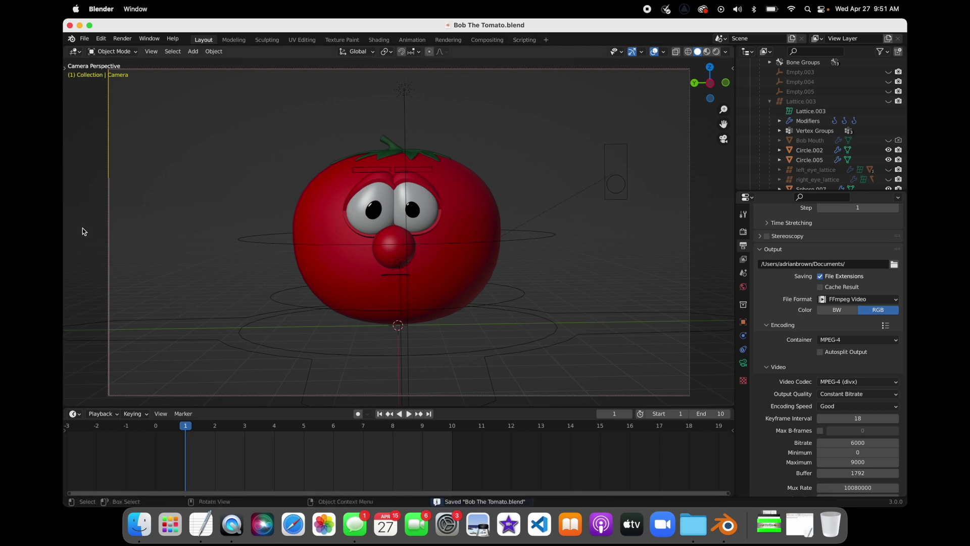
Add a Video Editing workspace to the project.
{"action": "left_click", "coordinate": [547, 42]}
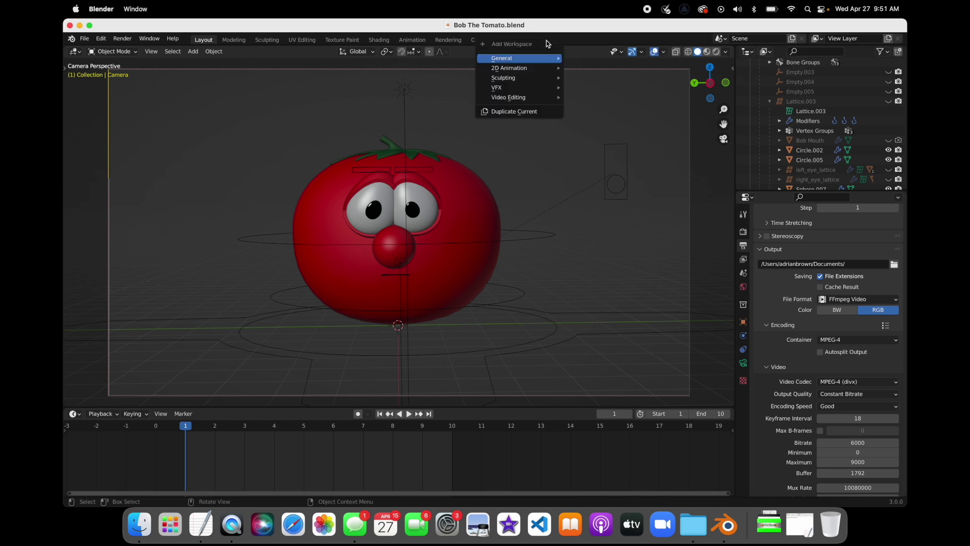
{"action": "mouse_move", "coordinate": [529, 97]}
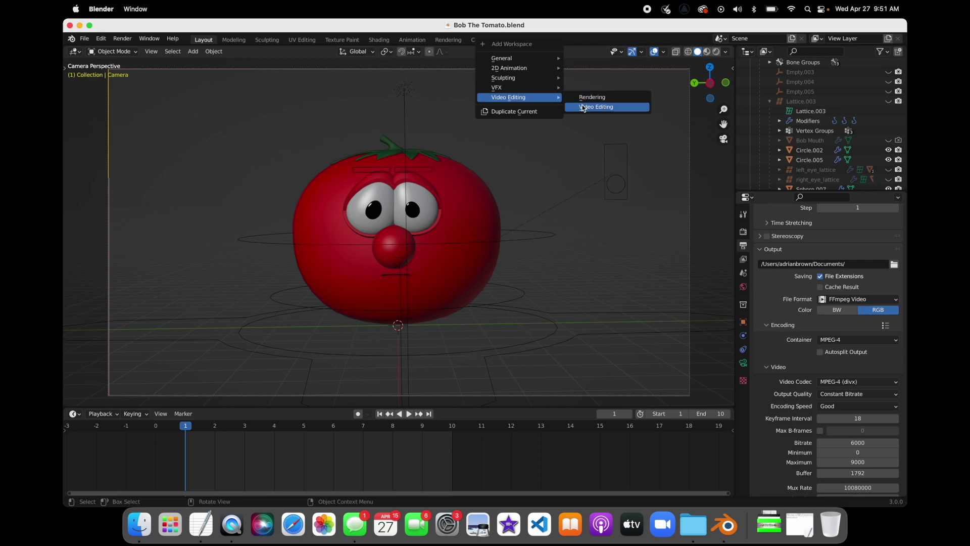
{"action": "left_click", "coordinate": [583, 107]}
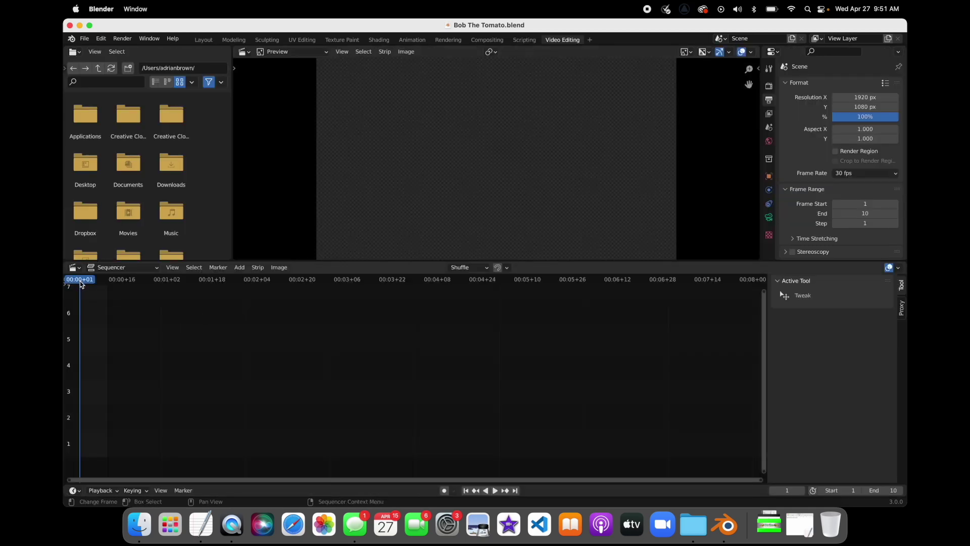
Add MI.mp3 from the Documents folder as a sound strip in the sequencer and briefly play it.
{"action": "left_click", "coordinate": [238, 269]}
{"action": "left_click", "coordinate": [248, 323]}
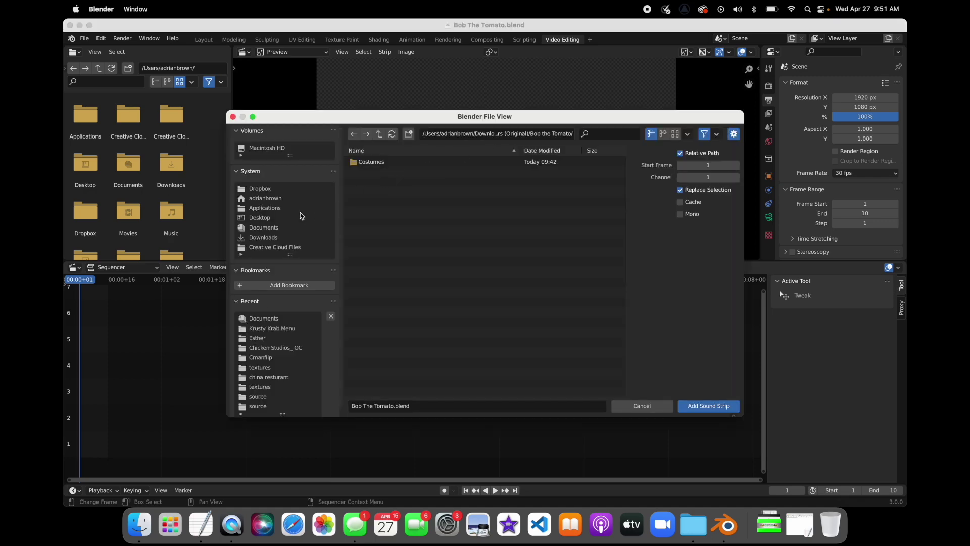
{"action": "left_click", "coordinate": [258, 229]}
{"action": "left_click", "coordinate": [596, 134]}
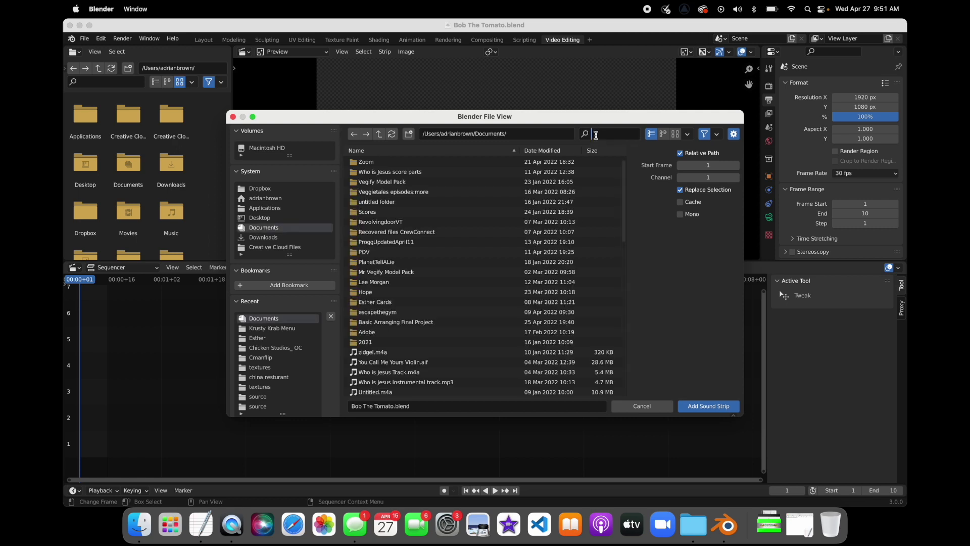
{"action": "type", "text": "MI"}
{"action": "left_click", "coordinate": [356, 163]}
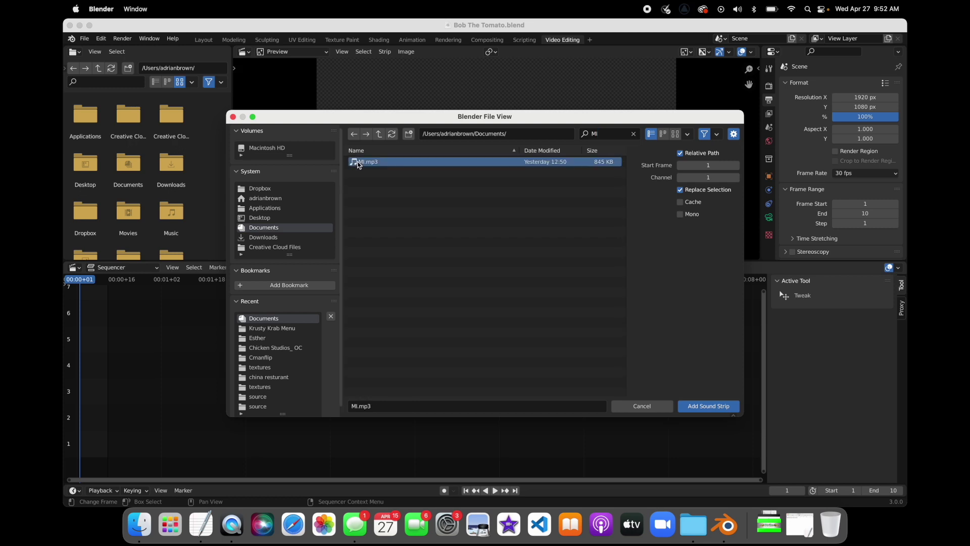
{"action": "left_click", "coordinate": [707, 408]}
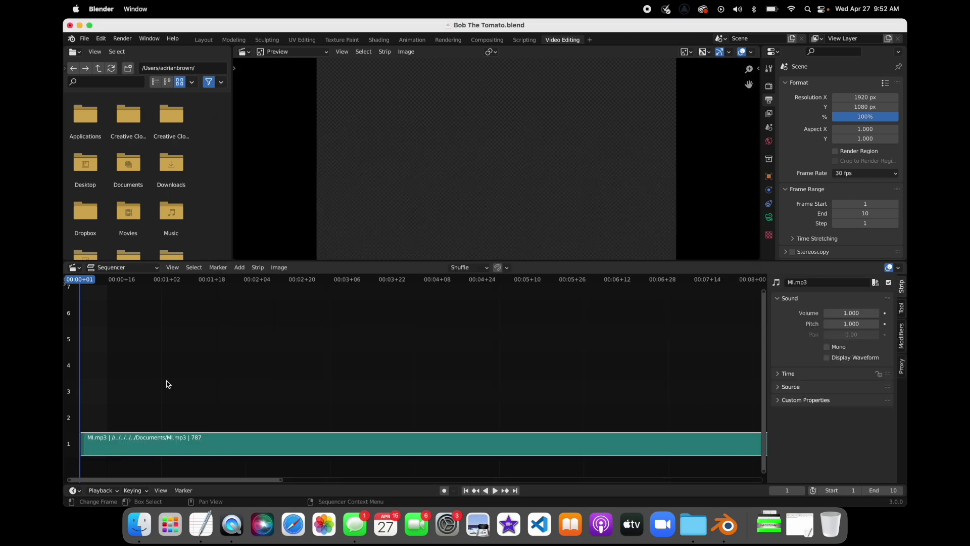
{"action": "left_click", "coordinate": [495, 491]}
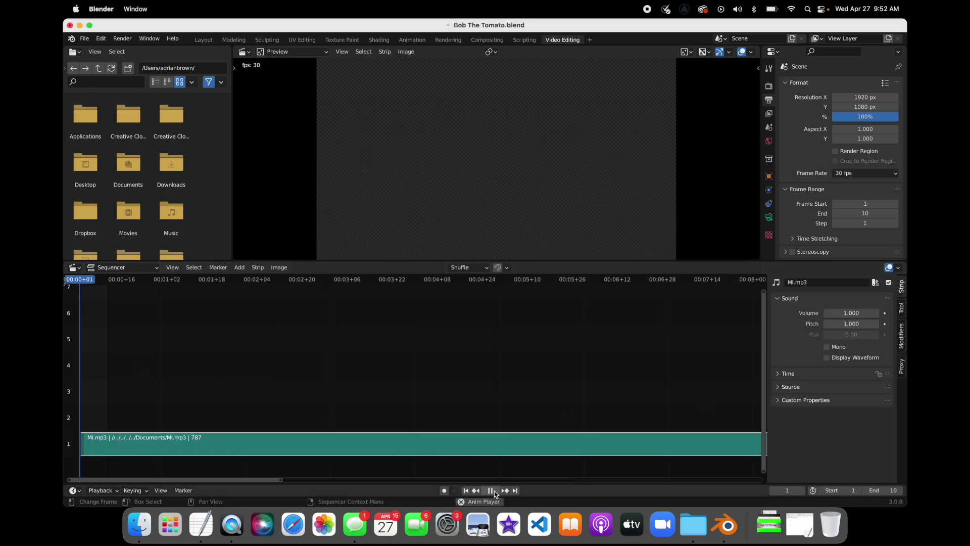
{"action": "left_click", "coordinate": [495, 491]}
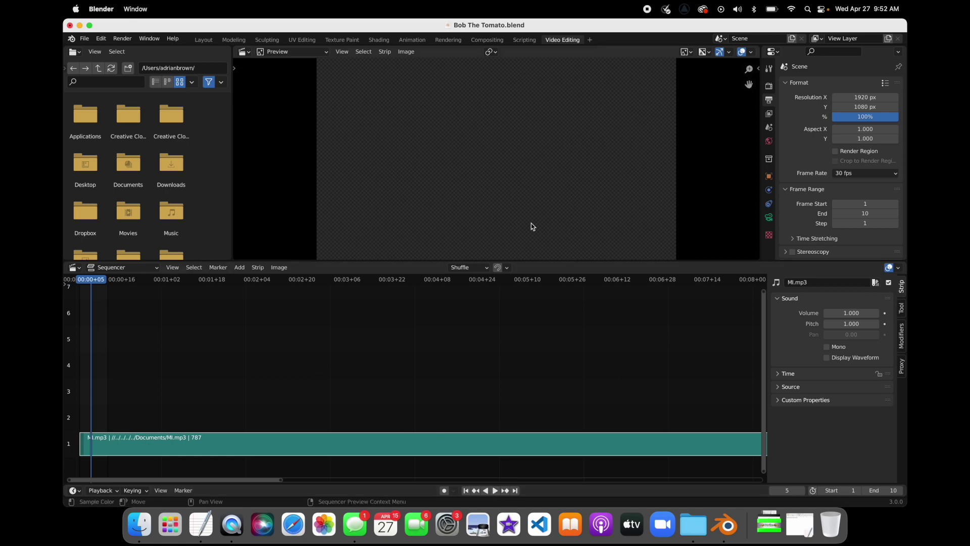
Return to the Layout workspace and set the scene's end frame to 100.
{"action": "left_click", "coordinate": [203, 40]}
{"action": "left_click", "coordinate": [696, 414]}
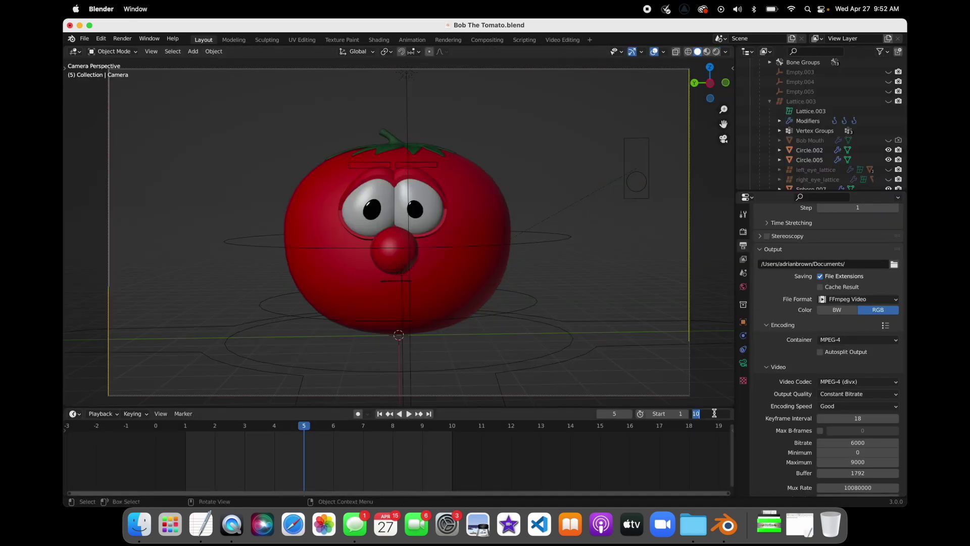
{"action": "type", "text": "10"}
{"action": "key", "text": "Return"}
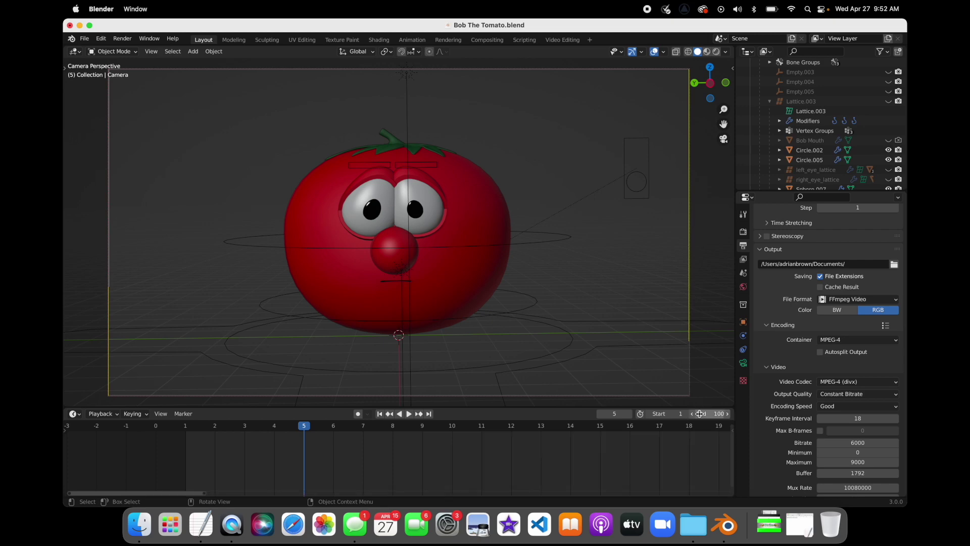
Play the MI.mp3 strip in the Video Editing workspace, then return the playhead to frame 1.
{"action": "left_click", "coordinate": [563, 40]}
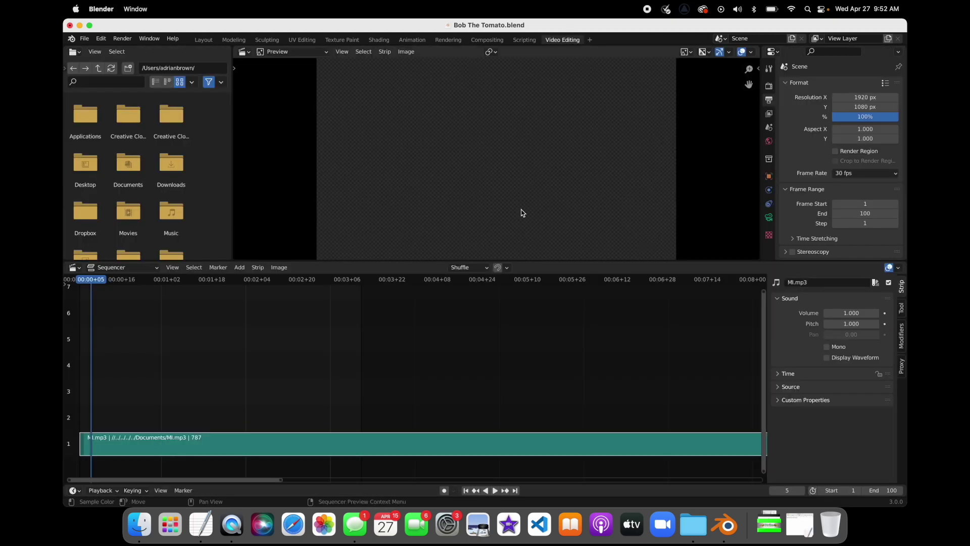
{"action": "left_click", "coordinate": [496, 490]}
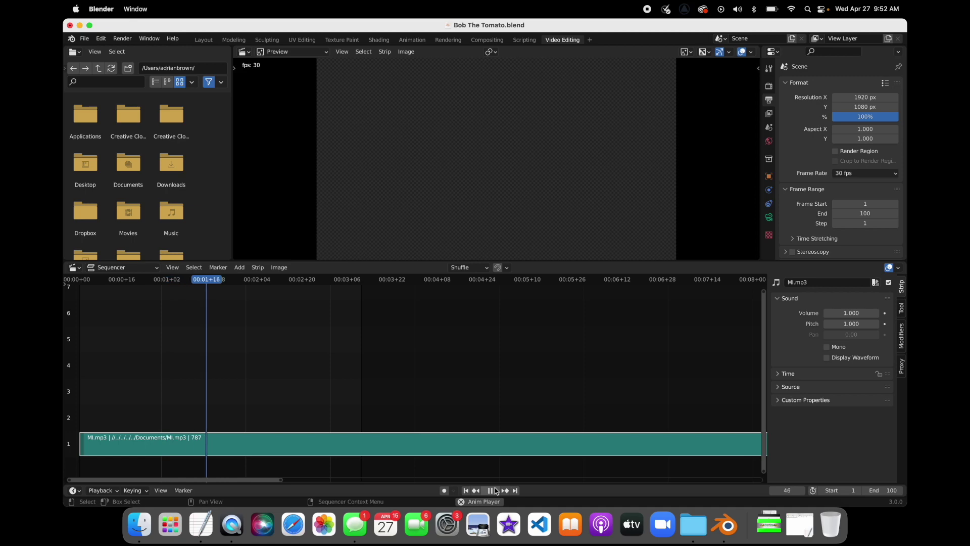
{"action": "left_click", "coordinate": [495, 490]}
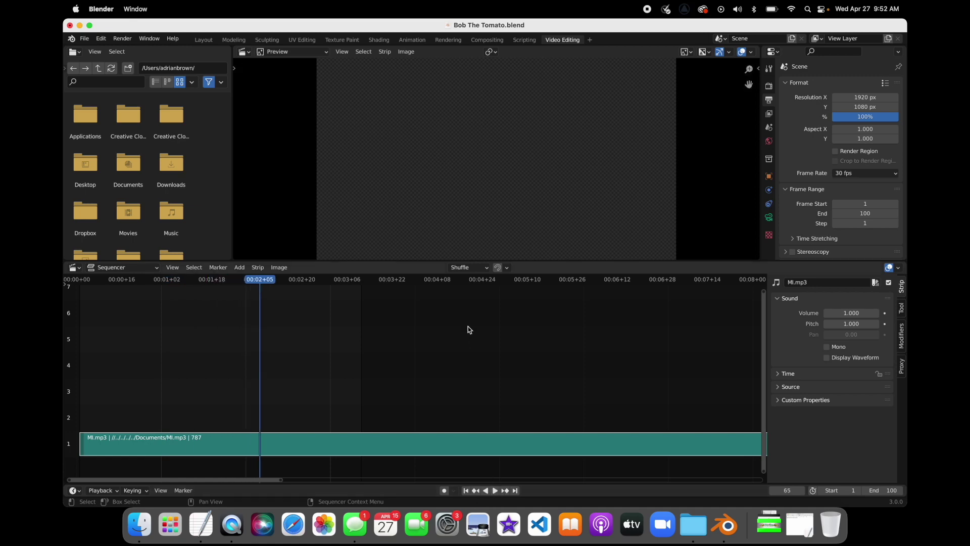
{"action": "left_click", "coordinate": [80, 283]}
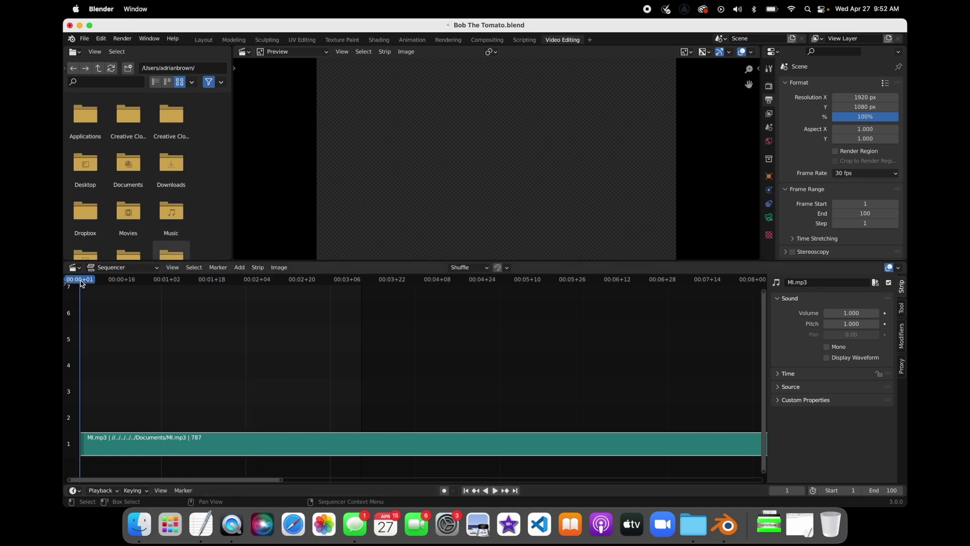
Set the scene's end frame to 10 in the Layout workspace, preview the playback, and save the file with the playhead at frame 1.
{"action": "left_click", "coordinate": [204, 40]}
{"action": "left_click", "coordinate": [710, 414]}
{"action": "type", "text": "10"}
{"action": "key", "text": "Return"}
{"action": "key", "text": "space"}
{"action": "key", "text": "space"}
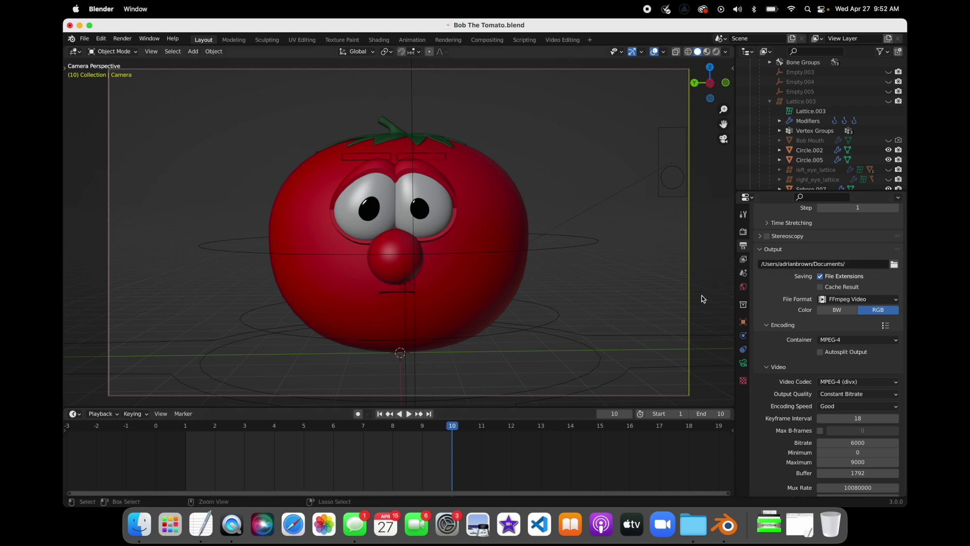
{"action": "key", "text": "super+s"}
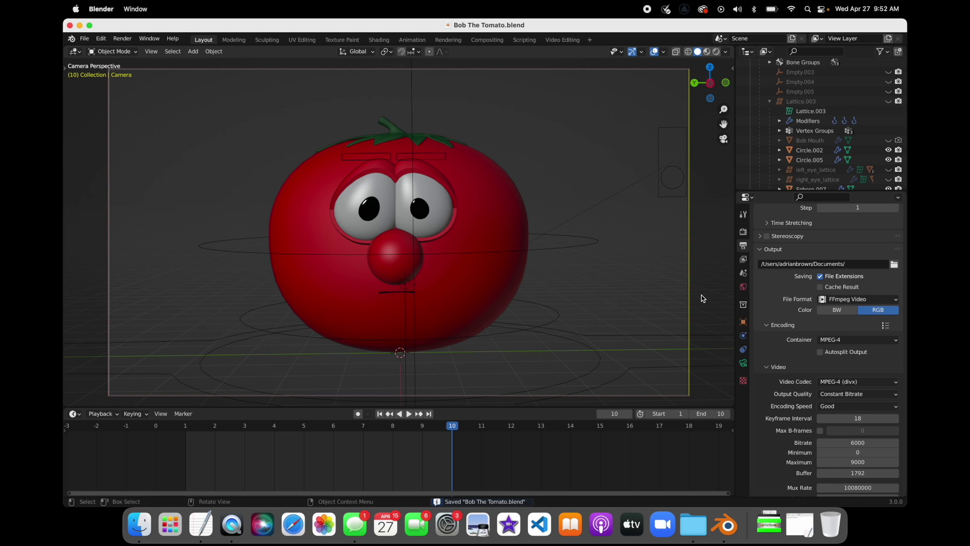
{"action": "left_click", "coordinate": [186, 431]}
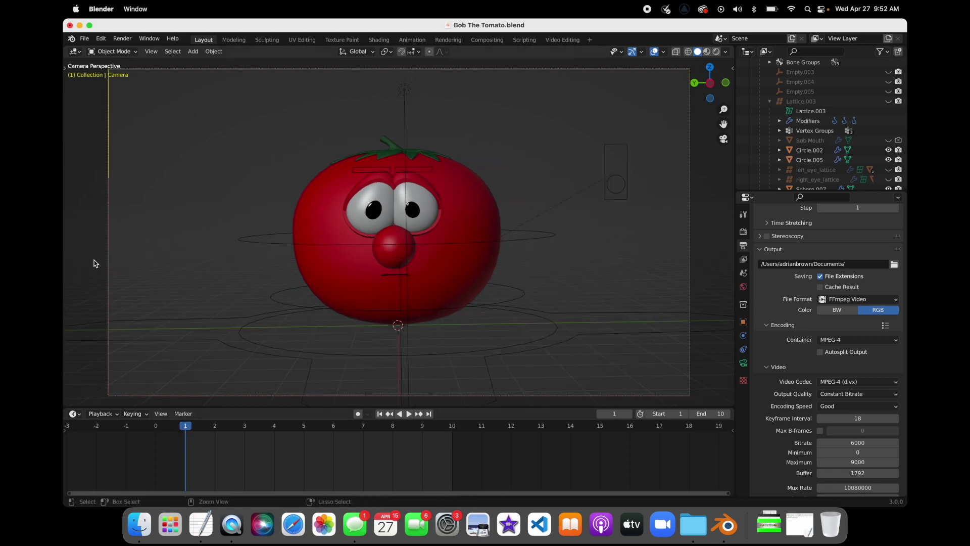
{"action": "key", "text": "super+s"}
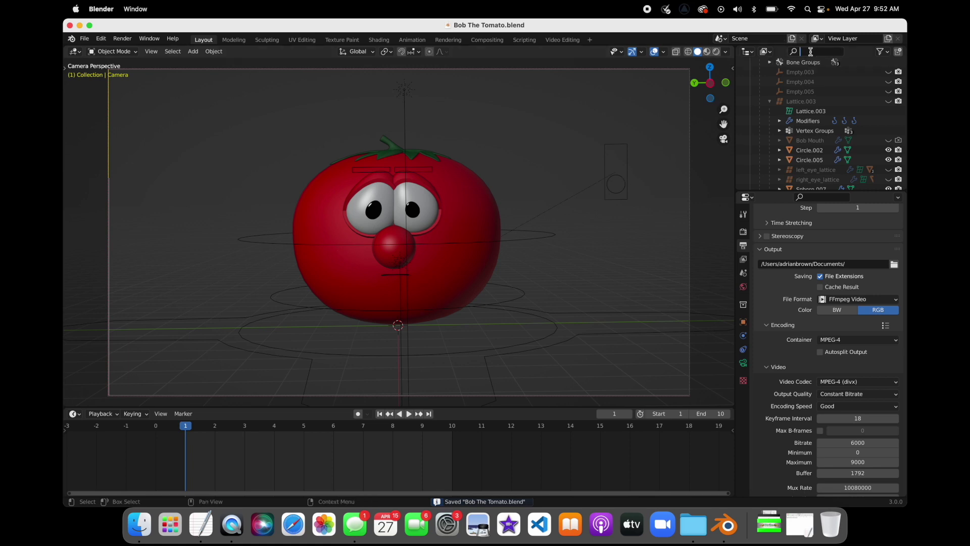
Filter the outliner for "mouth", select Bob Mouth, and look through its list of shape keys.
{"action": "type", "text": "mouth"}
{"action": "key", "text": "Return"}
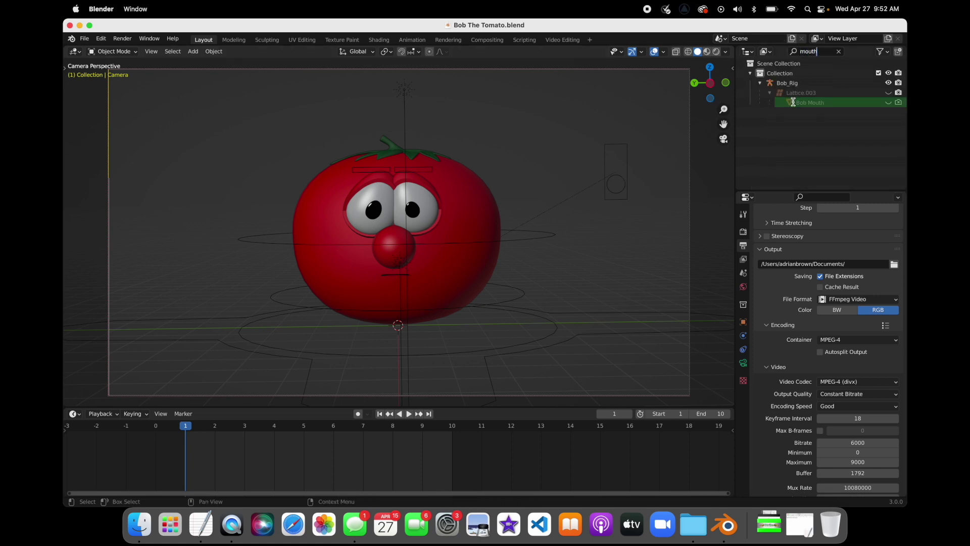
{"action": "left_click", "coordinate": [791, 102]}
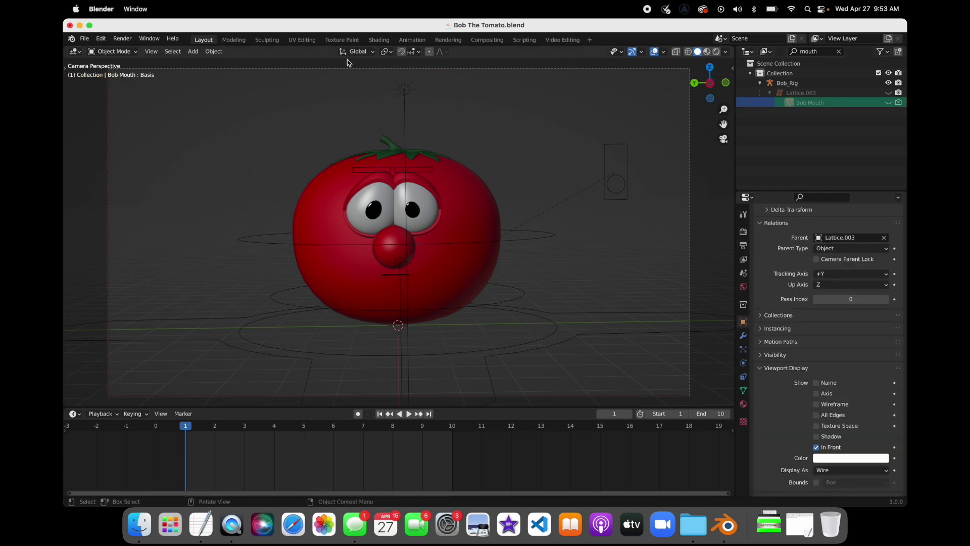
{"action": "left_click", "coordinate": [742, 392]}
{"action": "scroll", "coordinate": [859, 293], "scroll_direction": "up", "scroll_amount": 4}
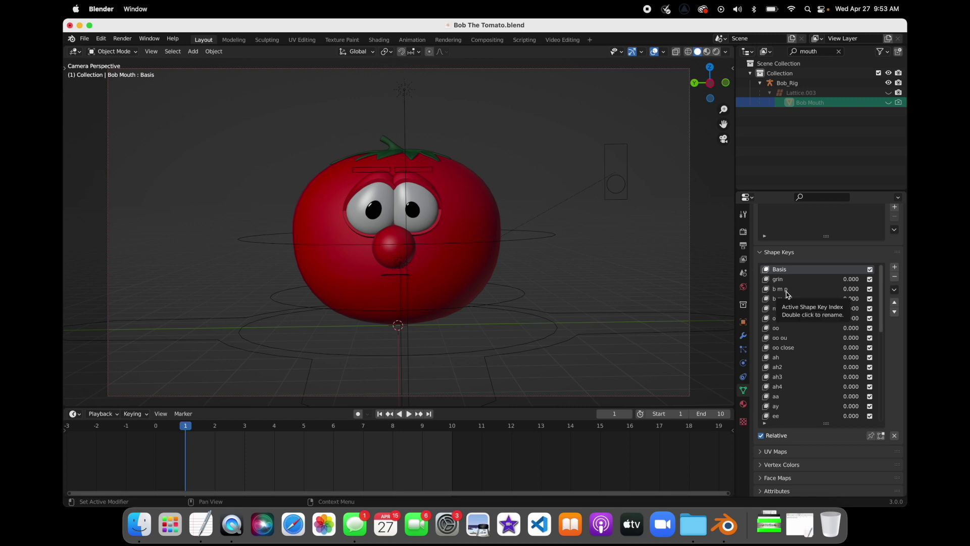
{"action": "scroll", "coordinate": [787, 329], "scroll_direction": "down", "scroll_amount": 8}
{"action": "scroll", "coordinate": [787, 332], "scroll_direction": "up", "scroll_amount": 8}
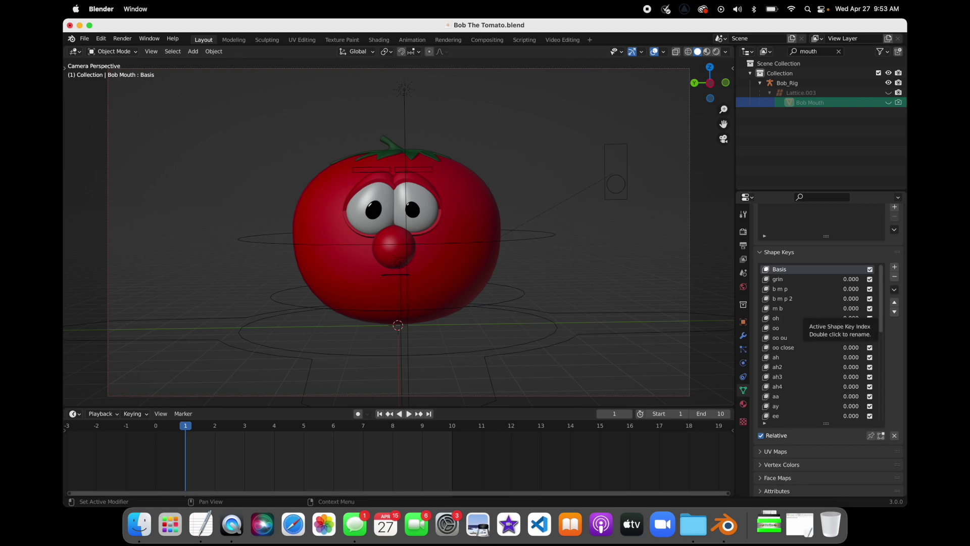
{"action": "scroll", "coordinate": [803, 334], "scroll_direction": "down", "scroll_amount": 10}
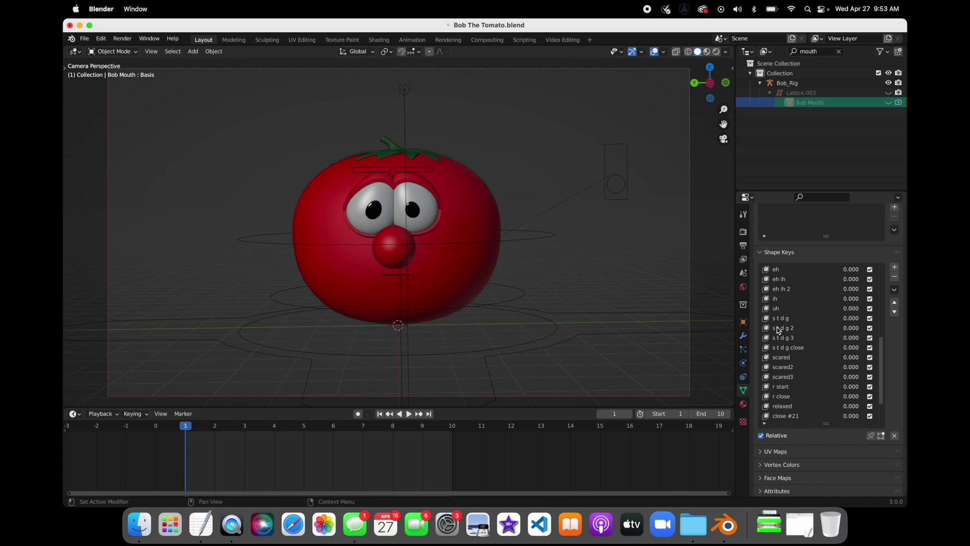
Set Bob Mouth's "s t d g 2" shape key to 1 and insert a keyframe for it at frame 1.
{"action": "left_click", "coordinate": [780, 329]}
{"action": "left_click", "coordinate": [848, 329]}
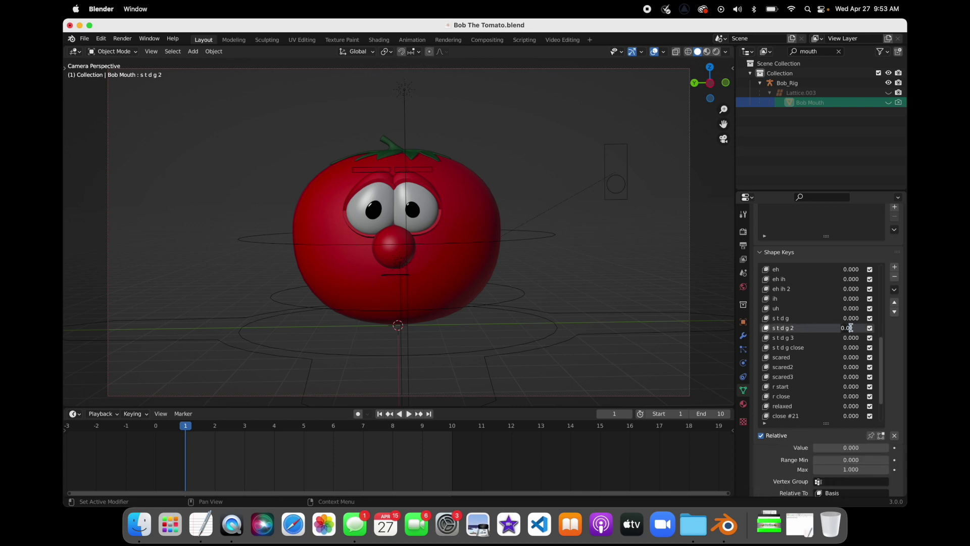
{"action": "type", "text": "1"}
{"action": "key", "text": "Return"}
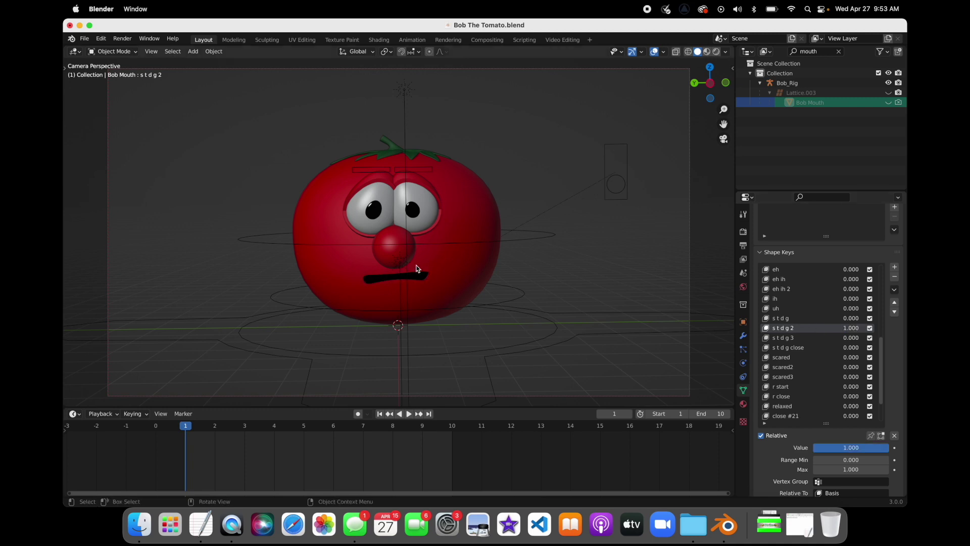
{"action": "right_click", "coordinate": [851, 332]}
{"action": "left_click", "coordinate": [849, 328]}
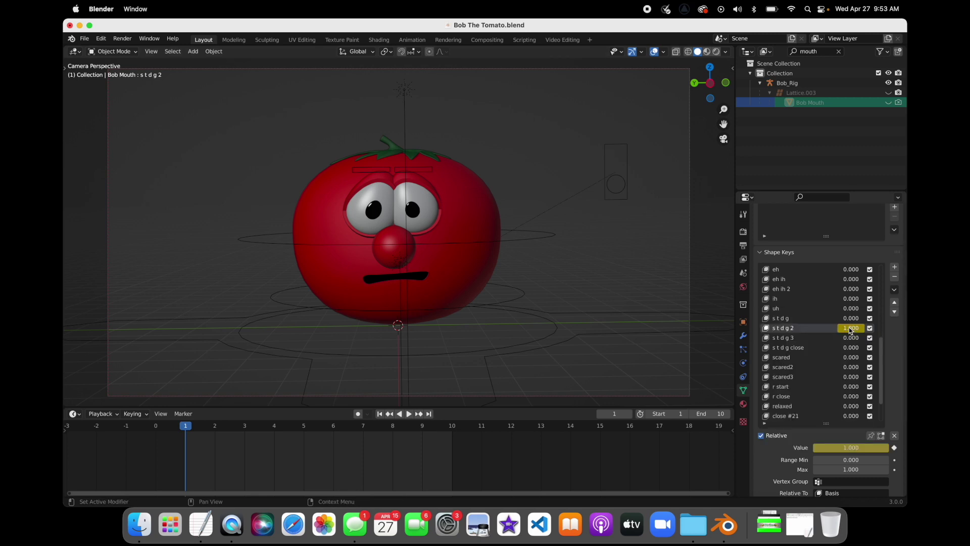
Set the "s t d g 2" shape key to 0 at frame 6, insert a keyframe for it, and preview the mouth animation.
{"action": "key", "text": "space"}
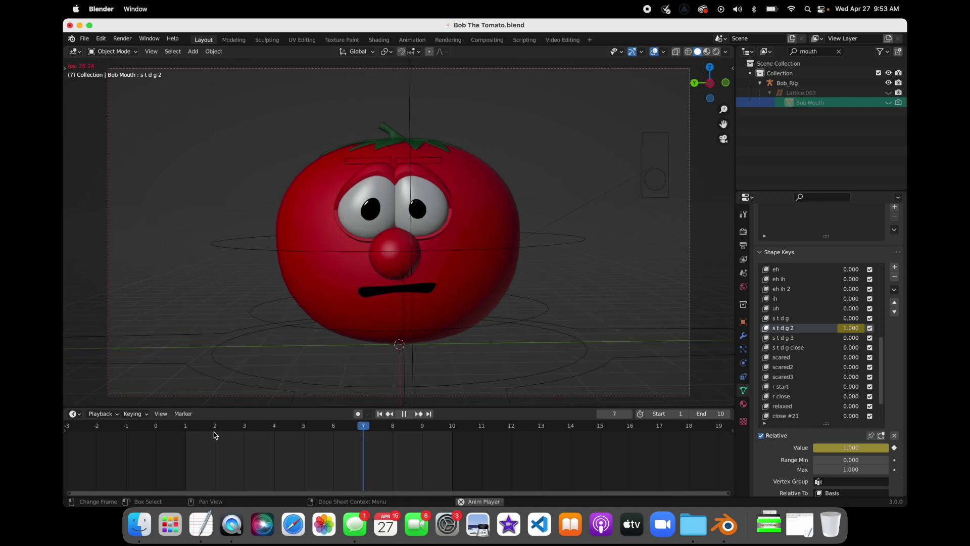
{"action": "left_click_drag", "start_coordinate": [310, 435], "coordinate": [331, 431]}
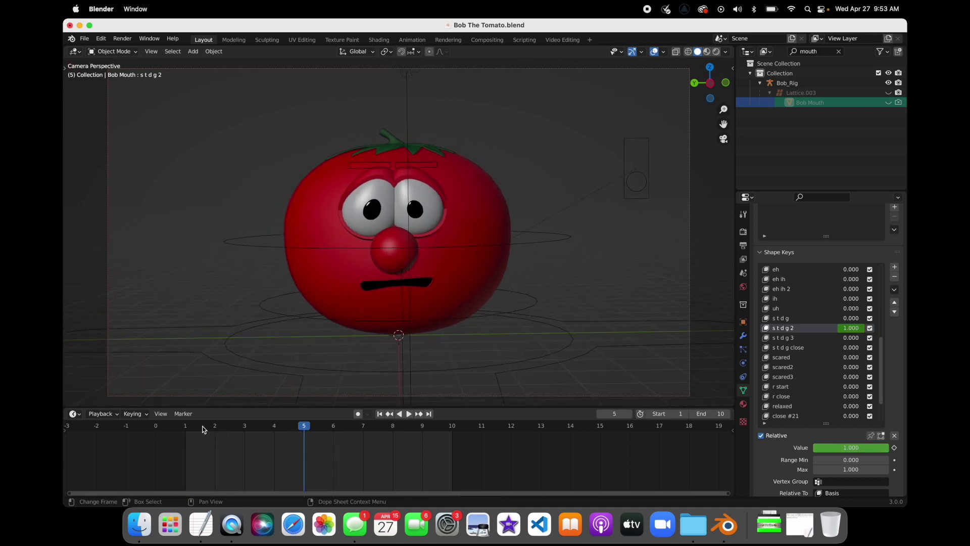
{"action": "key", "text": "space"}
{"action": "left_click", "coordinate": [331, 430]}
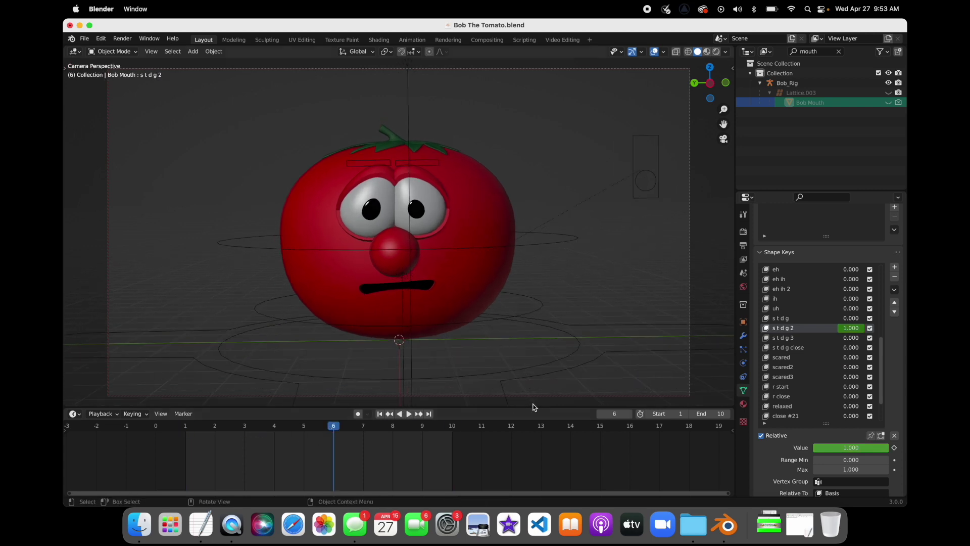
{"action": "left_click", "coordinate": [852, 328]}
{"action": "type", "text": "0"}
{"action": "key", "text": "Return"}
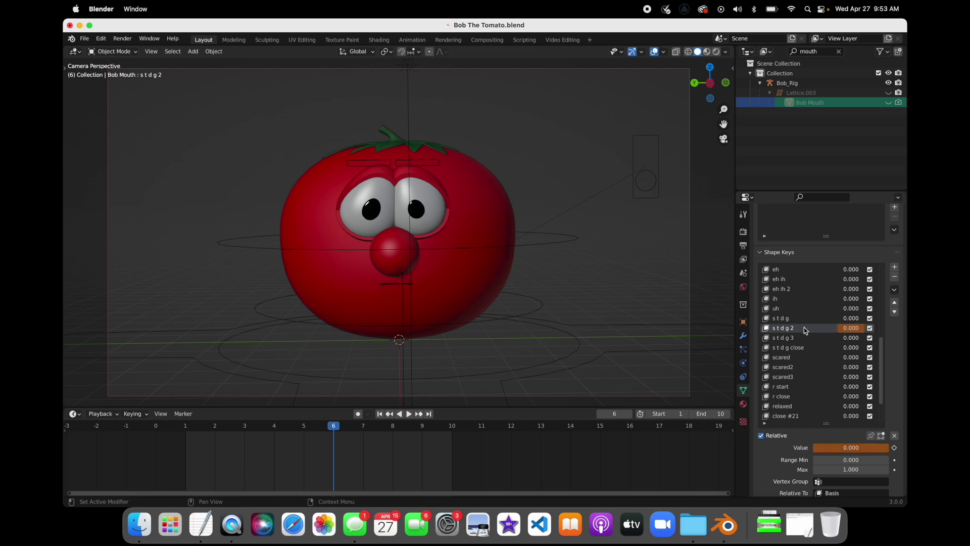
{"action": "right_click", "coordinate": [846, 328]}
{"action": "left_click", "coordinate": [847, 329]}
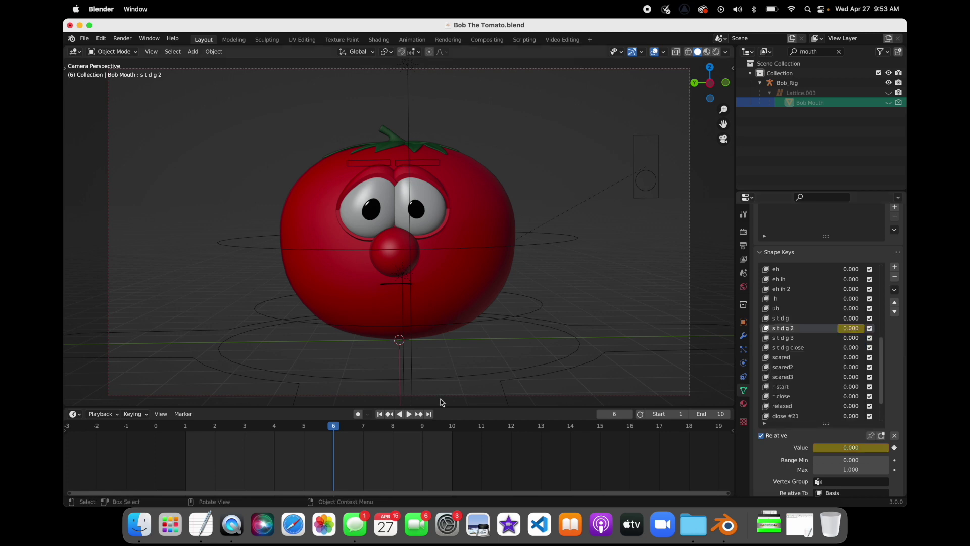
{"action": "key", "text": "space"}
{"action": "key", "text": "Escape"}
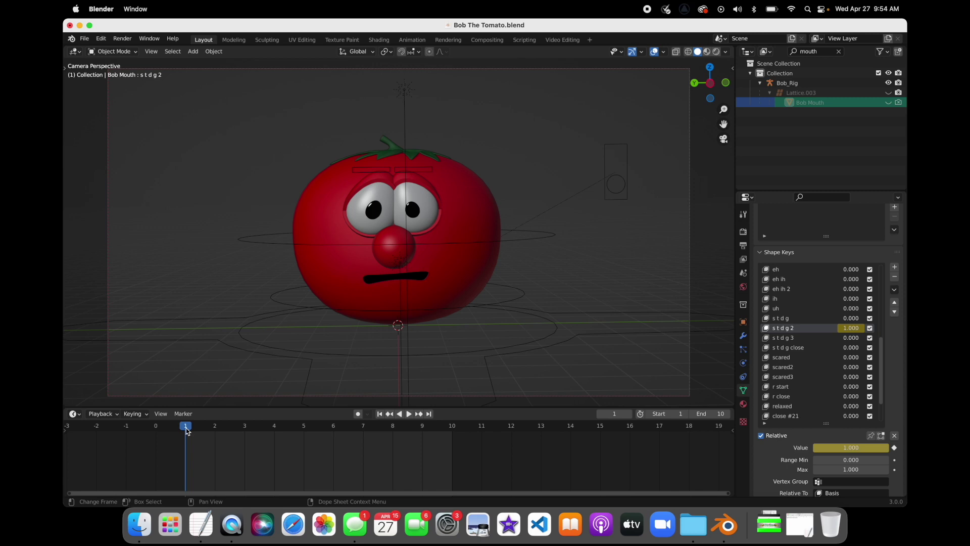
Insert a keyframe for the "uh" shape key at value 0 on frame 1.
{"action": "left_click", "coordinate": [775, 309]}
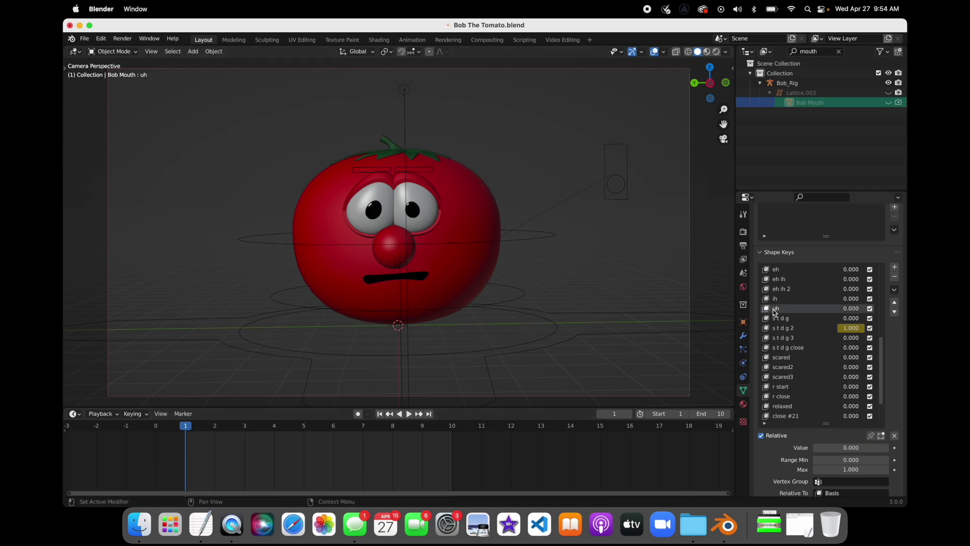
{"action": "right_click", "coordinate": [847, 310]}
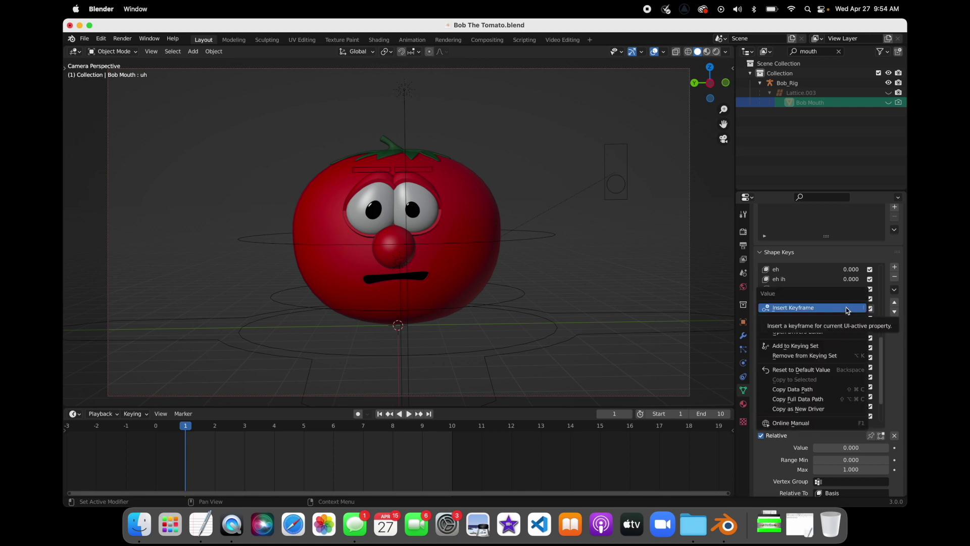
{"action": "left_click", "coordinate": [848, 308]}
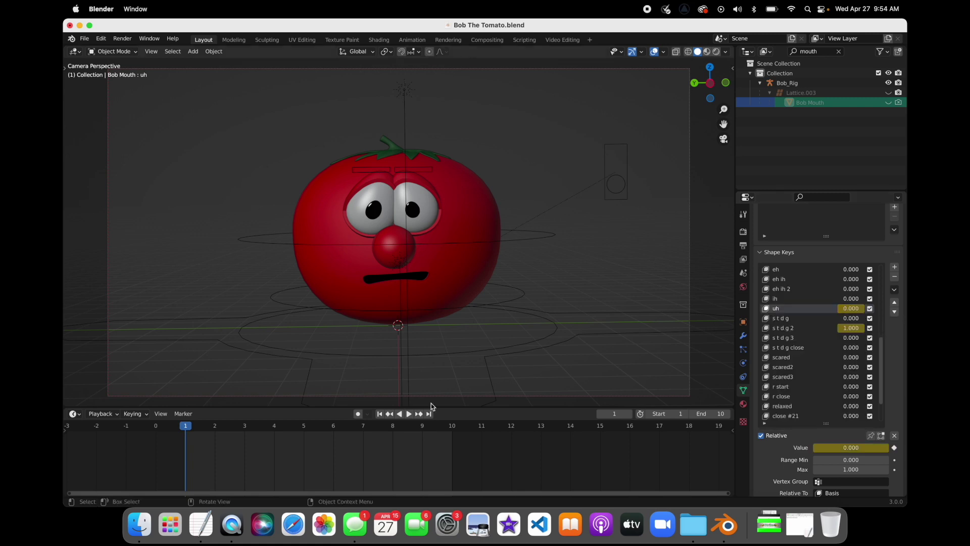
Set the "uh" shape key to 1 at frame 6, keyframe it, save the file, and preview the animation.
{"action": "left_click", "coordinate": [333, 428]}
{"action": "left_click", "coordinate": [851, 308]}
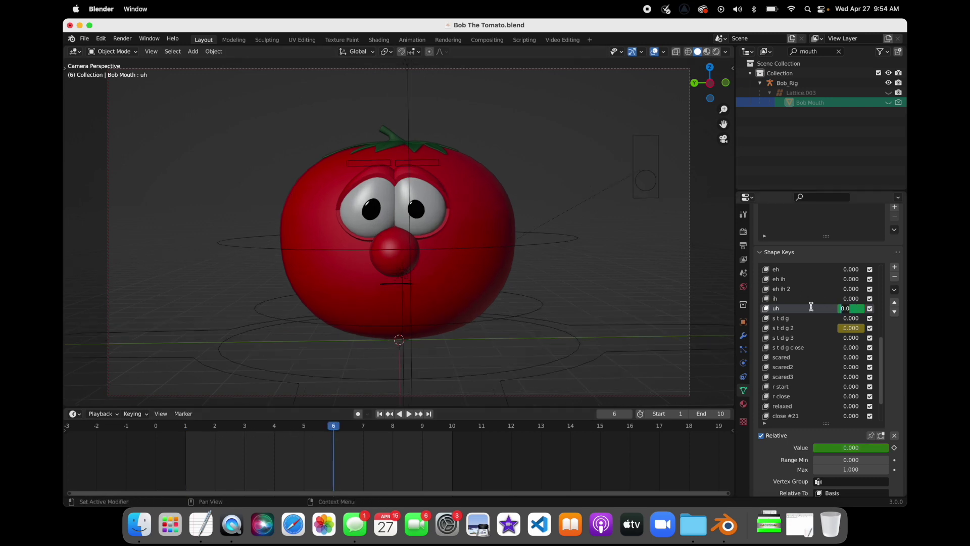
{"action": "type", "text": "1"}
{"action": "key", "text": "Return"}
{"action": "right_click", "coordinate": [845, 309]}
{"action": "left_click", "coordinate": [845, 309]}
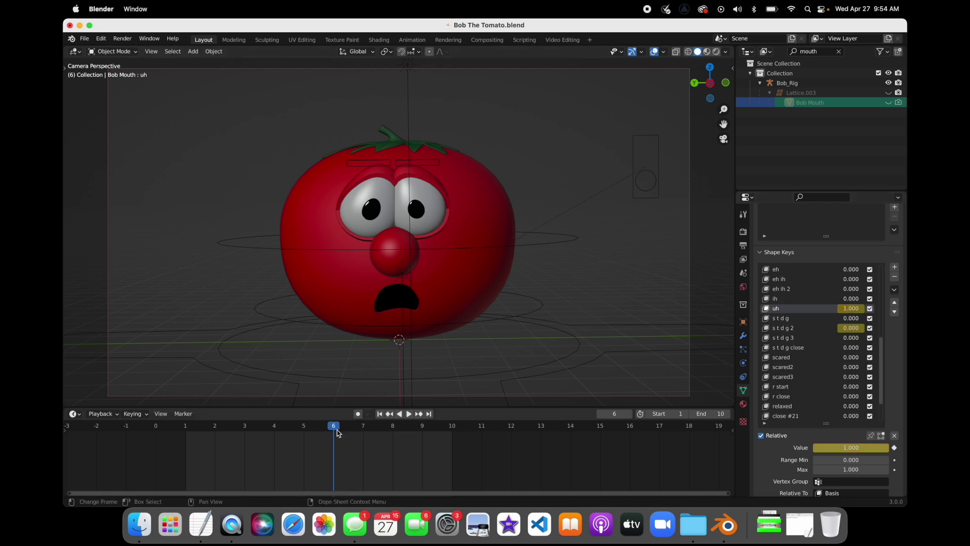
{"action": "key", "text": "super+s"}
{"action": "key", "text": "space"}
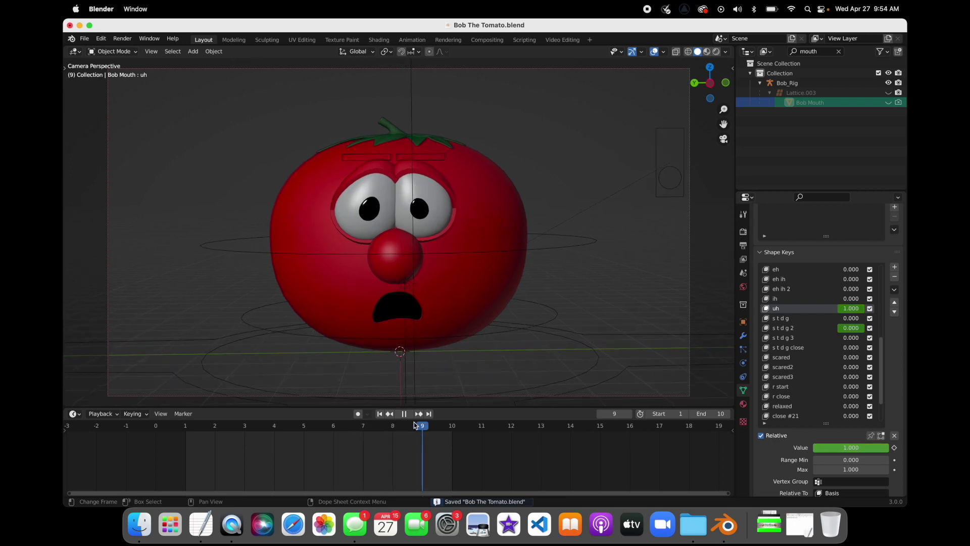
{"action": "key", "text": "Escape"}
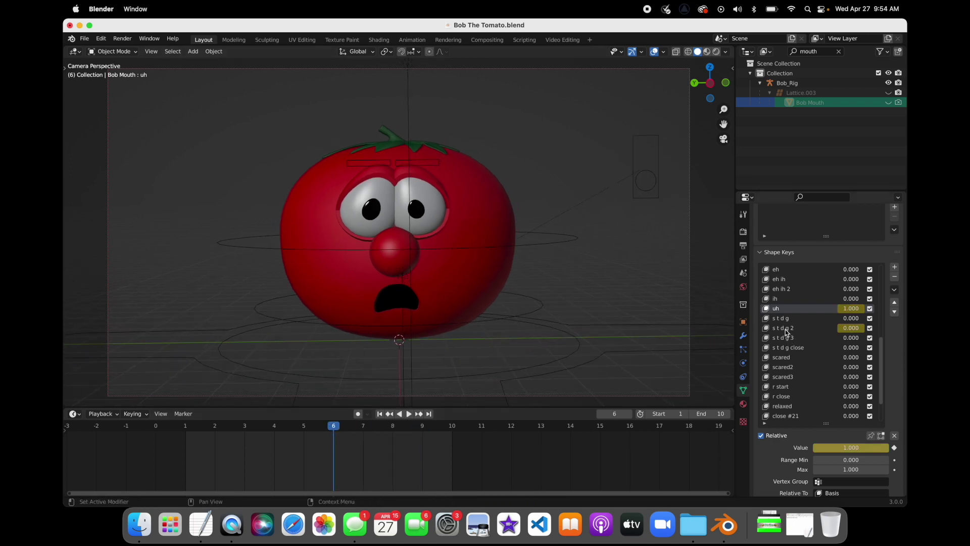
Insert a keyframe for the "s t d g 3" shape key at value 0 on frame 6.
{"action": "left_click", "coordinate": [771, 338]}
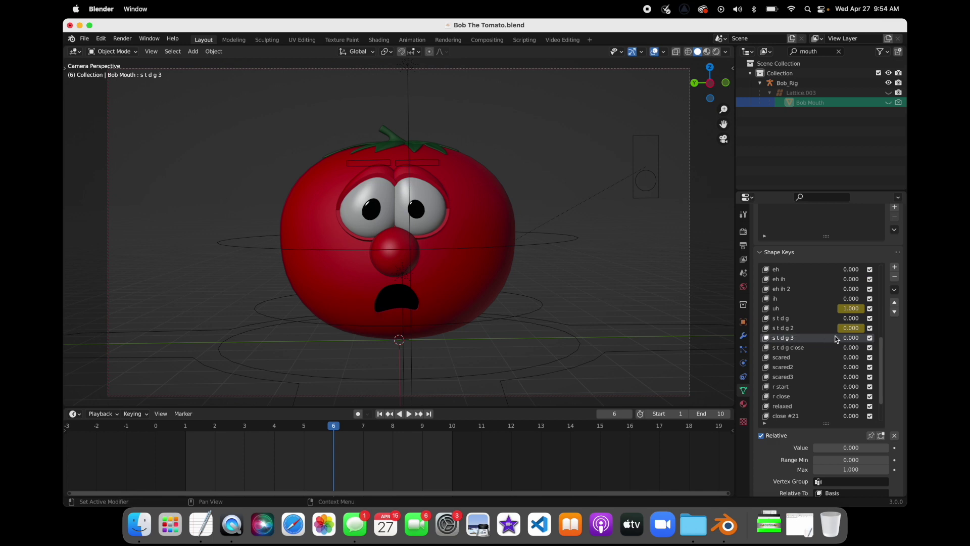
{"action": "right_click", "coordinate": [852, 338]}
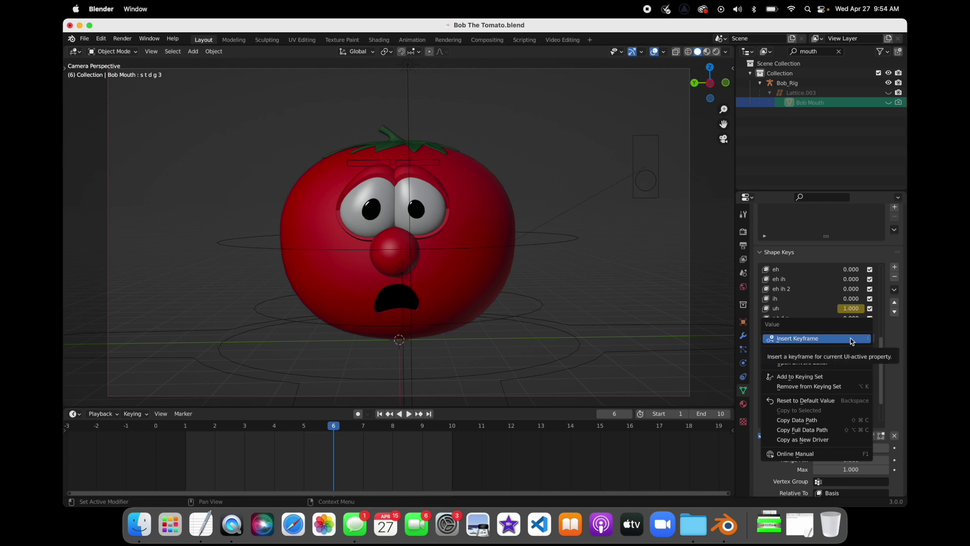
{"action": "left_click", "coordinate": [851, 338]}
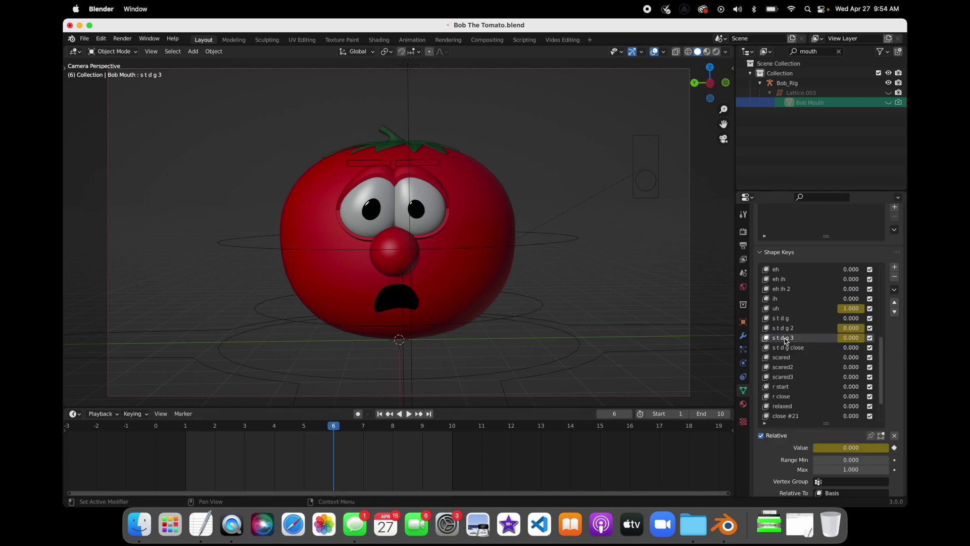
On frame 10, set the "s t d g 3" shape key to 1 and the "uh" shape key to 0.
{"action": "left_click_drag", "start_coordinate": [384, 429], "coordinate": [417, 427]}
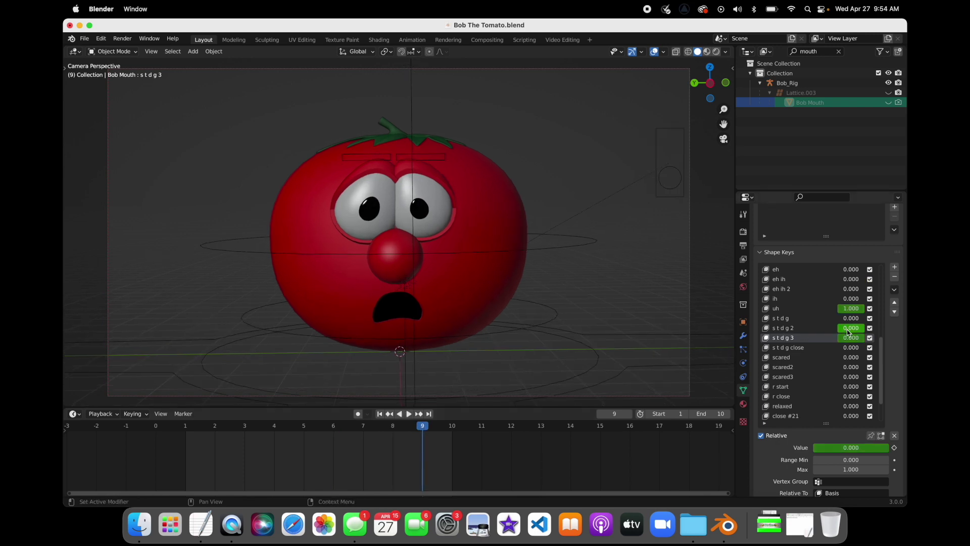
{"action": "left_click", "coordinate": [450, 428]}
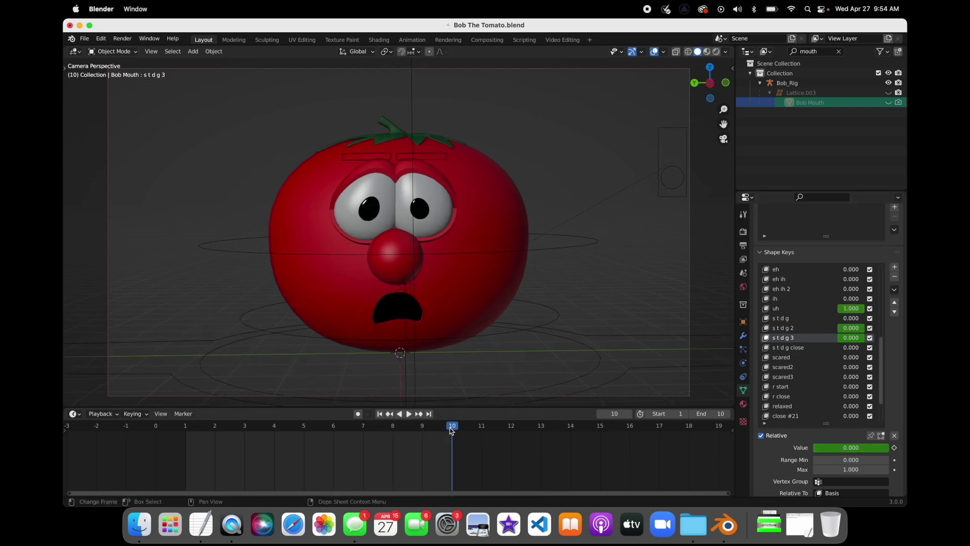
{"action": "left_click", "coordinate": [858, 337]}
{"action": "type", "text": "1"}
{"action": "key", "text": "Return"}
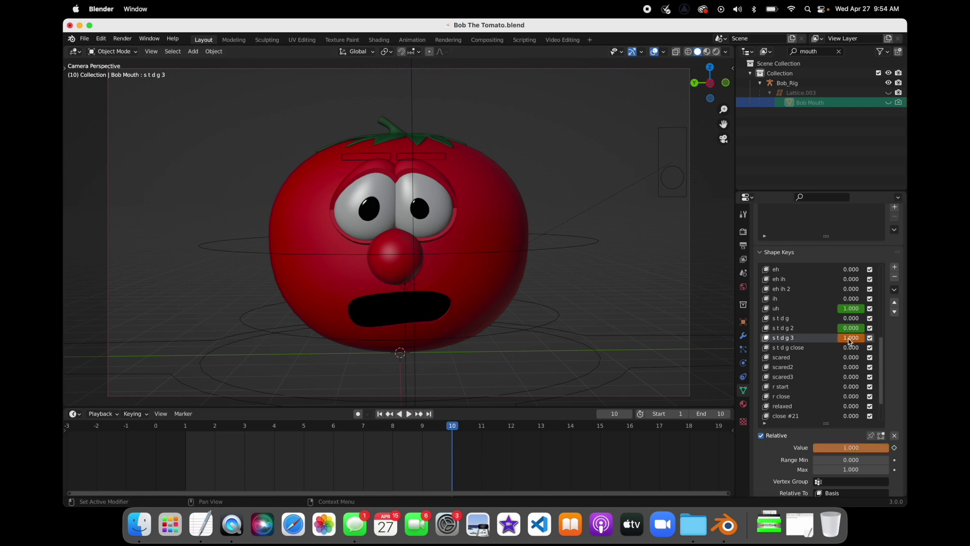
{"action": "left_click", "coordinate": [851, 309]}
{"action": "key", "text": "Return"}
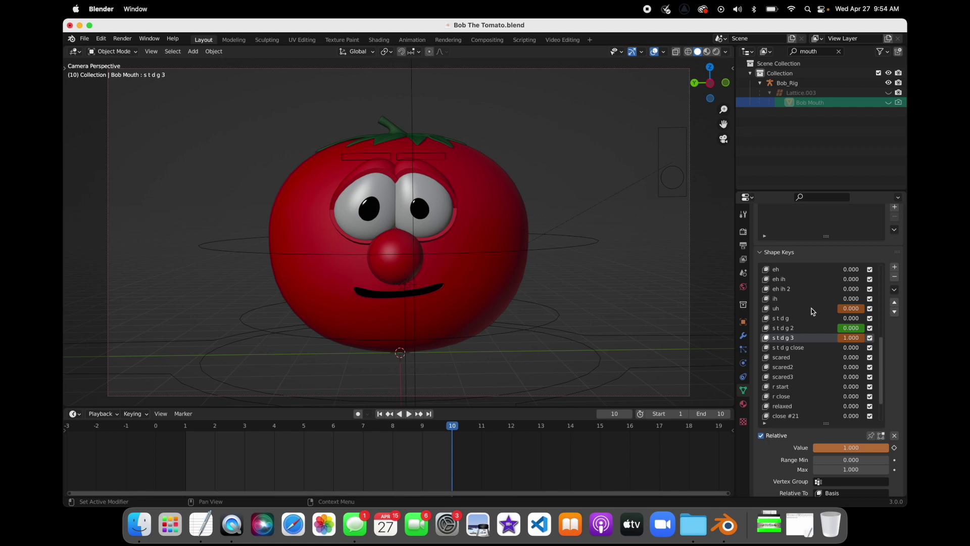
Insert keyframes for the "uh" and "s t d g 3" shape keys on frame 10.
{"action": "right_click", "coordinate": [845, 308]}
{"action": "left_click", "coordinate": [847, 310]}
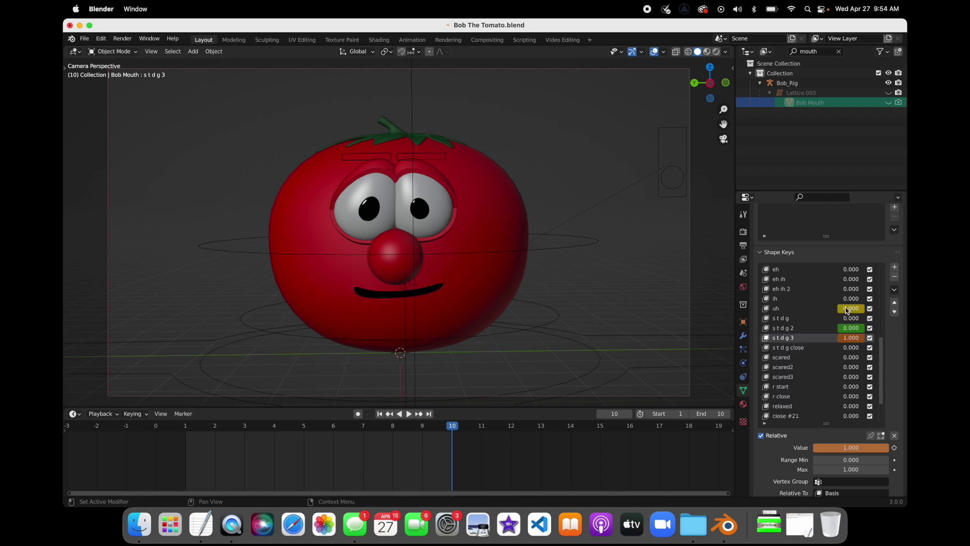
{"action": "right_click", "coordinate": [848, 338]}
{"action": "left_click", "coordinate": [848, 339]}
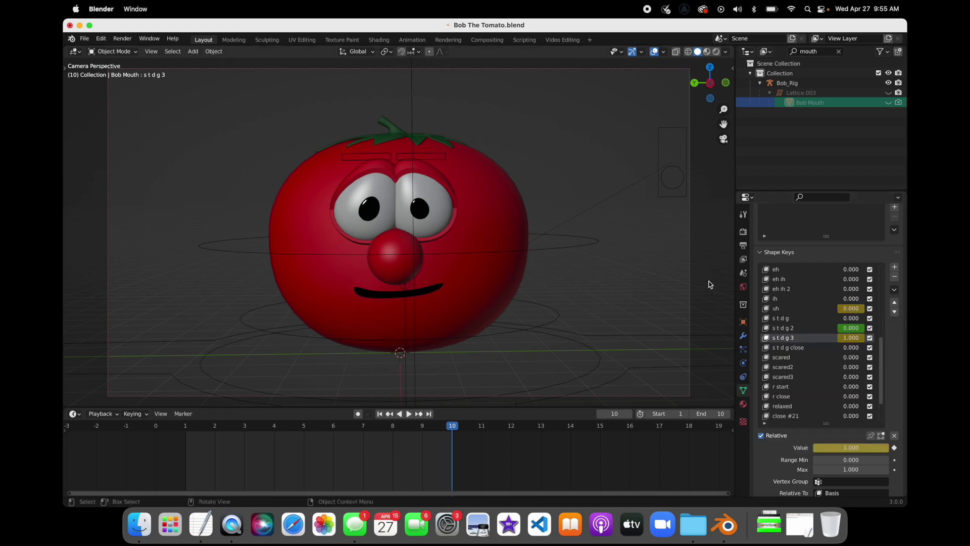
Save the file and preview the mouth animation, returning to frame 1.
{"action": "key", "text": "super+s"}
{"action": "key", "text": "space"}
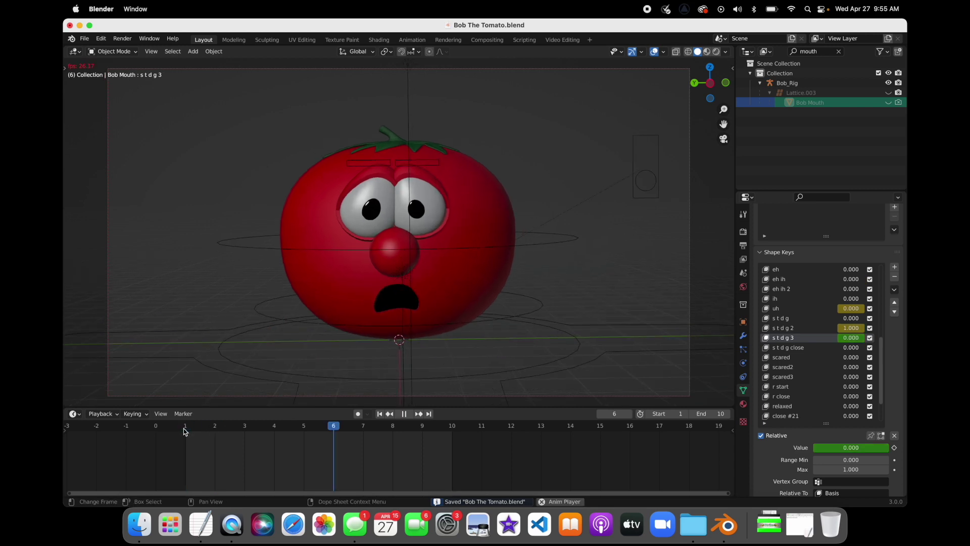
{"action": "mouse_move", "coordinate": [190, 429]}
{"action": "left_mouse_down"}
{"action": "mouse_move", "coordinate": [449, 427]}
{"action": "mouse_move", "coordinate": [187, 428]}
{"action": "left_mouse_up"}
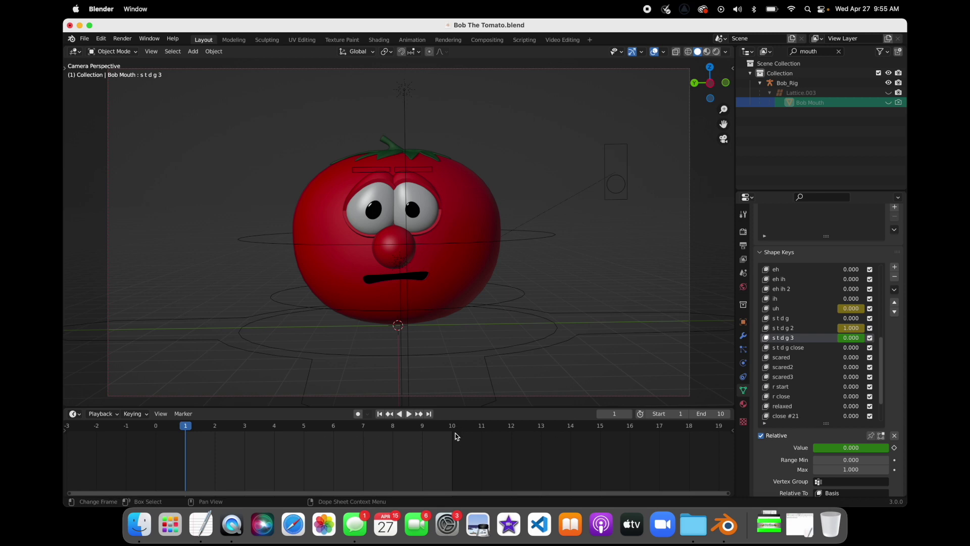
{"action": "key", "text": "super+s"}
Select Bob_Rig and switch it to Pose Mode.
{"action": "left_click", "coordinate": [434, 244]}
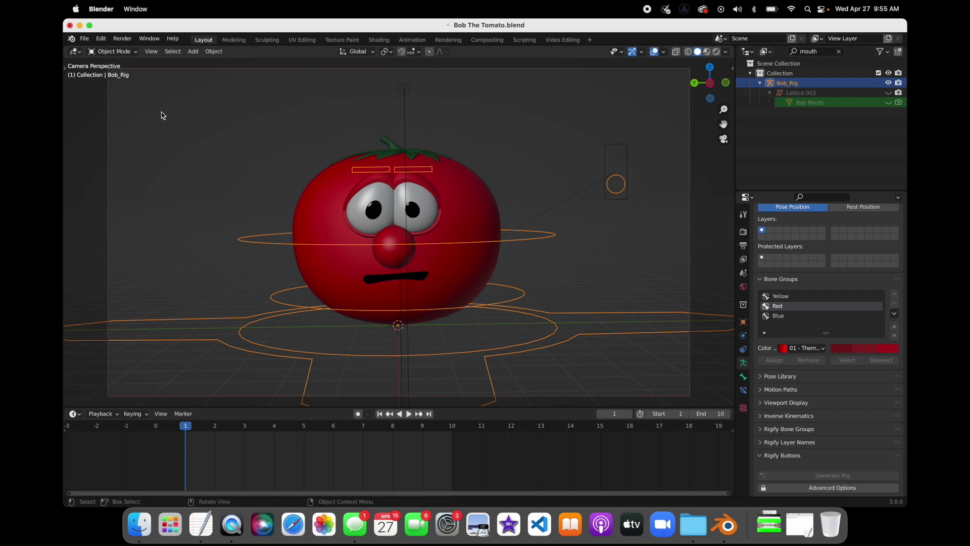
{"action": "left_click", "coordinate": [128, 52]}
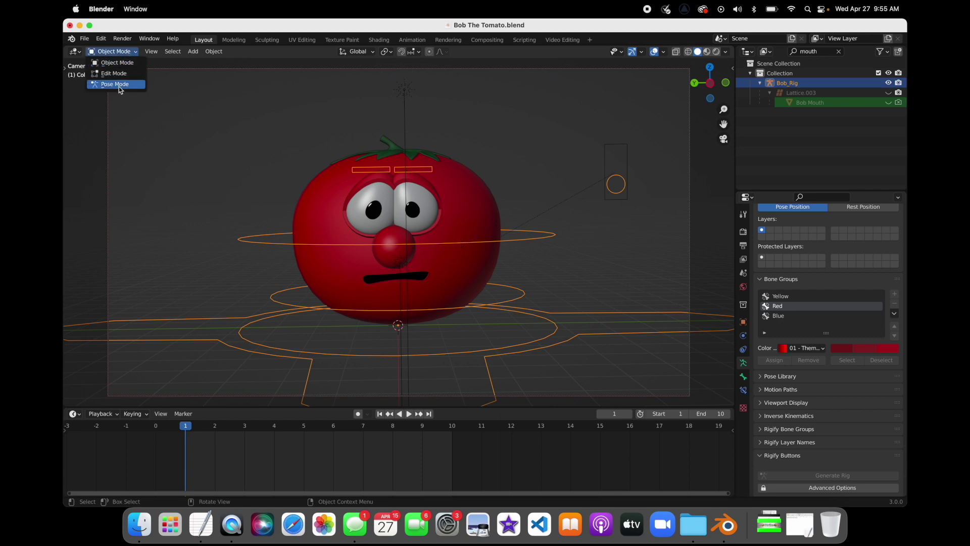
{"action": "left_click", "coordinate": [120, 85]}
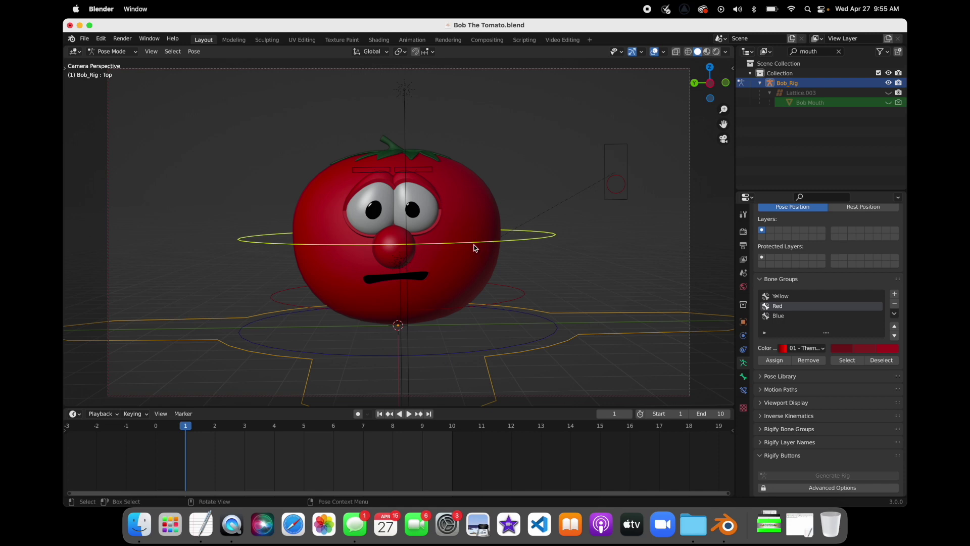
Insert a Location, Rotation & Scale keyframe for the rig's Top bone on frame 1.
{"action": "left_click", "coordinate": [527, 243]}
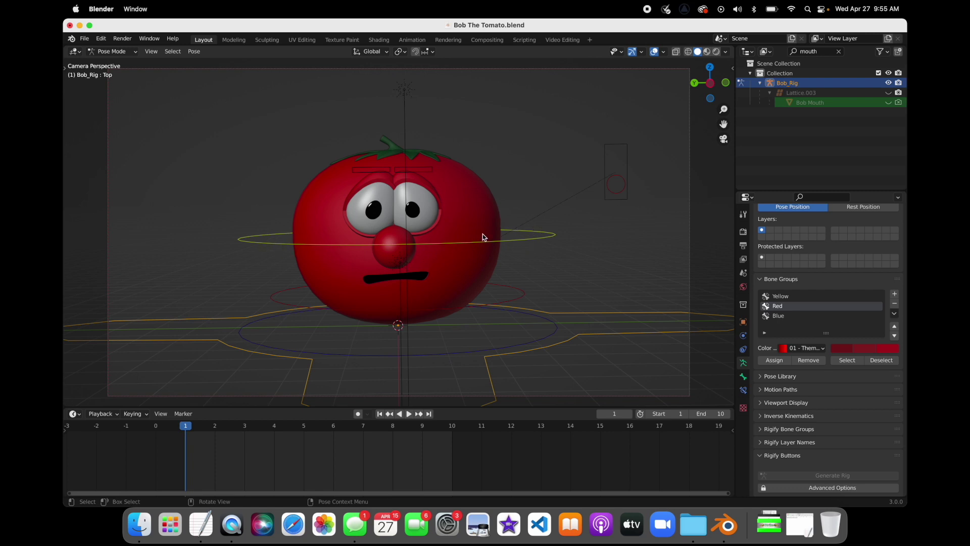
{"action": "left_click", "coordinate": [511, 241]}
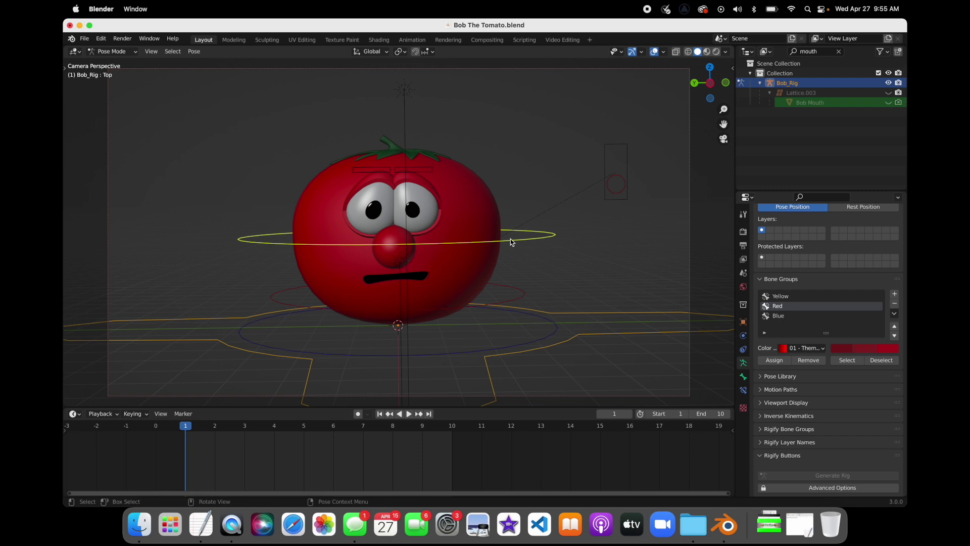
{"action": "right_click", "coordinate": [510, 240]}
{"action": "left_click", "coordinate": [510, 241]}
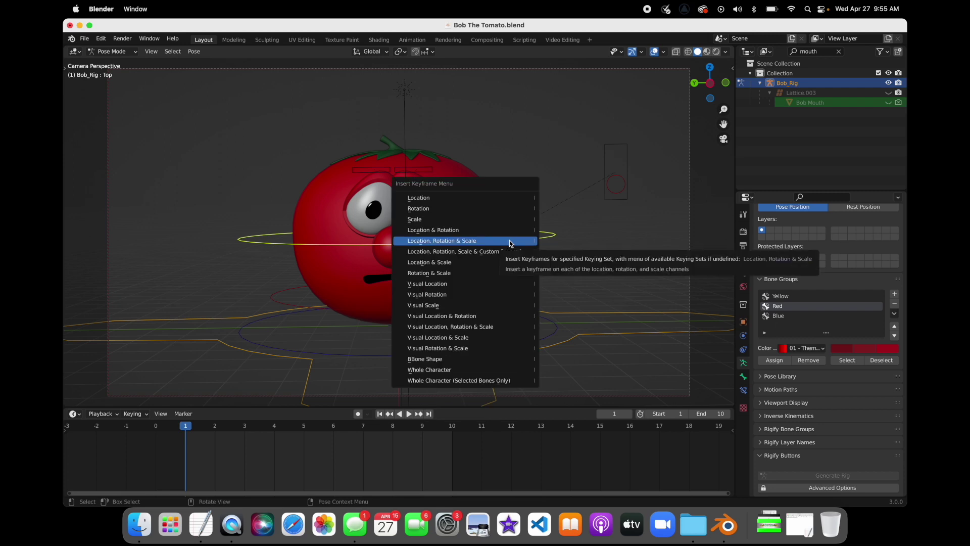
{"action": "left_click", "coordinate": [470, 241]}
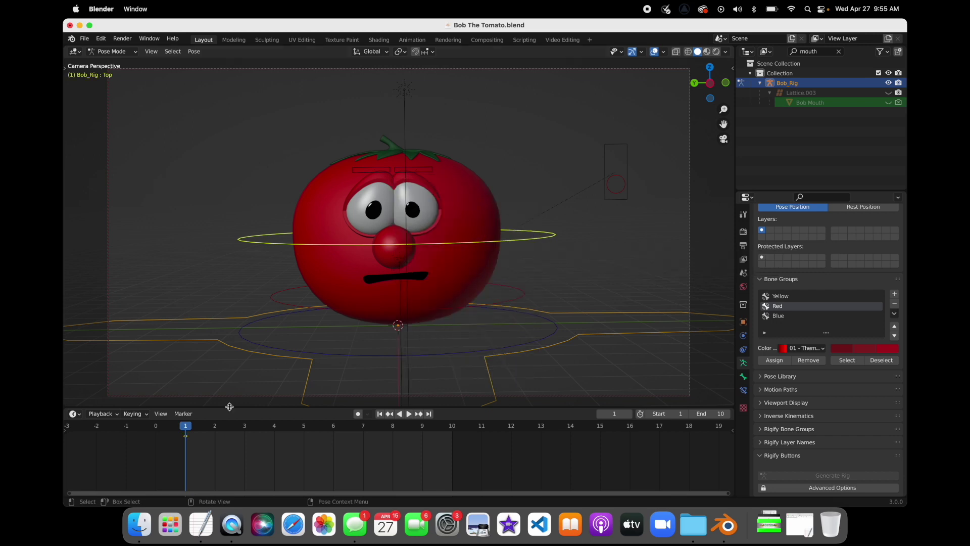
Advance to frame 10 and insert a keyframe for the Top bone in its unchanged pose.
{"action": "key", "text": "space"}
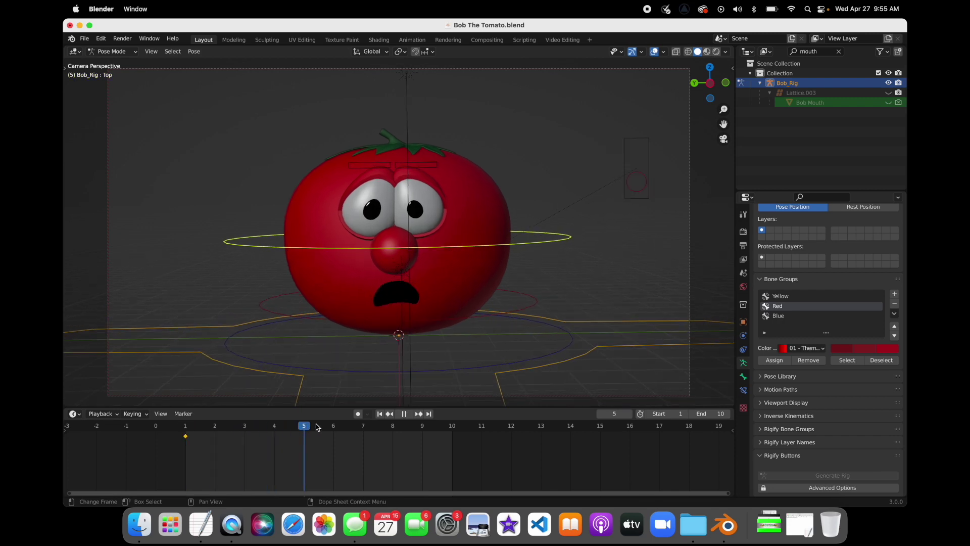
{"action": "key", "text": "space"}
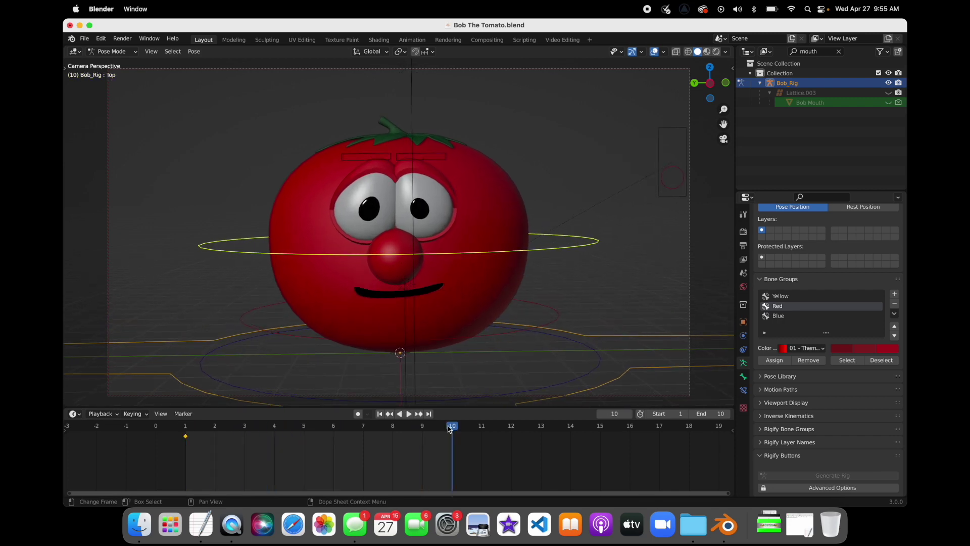
{"action": "right_click", "coordinate": [523, 249]}
{"action": "left_click", "coordinate": [523, 250]}
{"action": "left_click", "coordinate": [522, 249]}
On frame 5, raise the Top bone about 0.64 m along global Z to stretch the tomato, and keyframe it.
{"action": "left_click", "coordinate": [304, 429]}
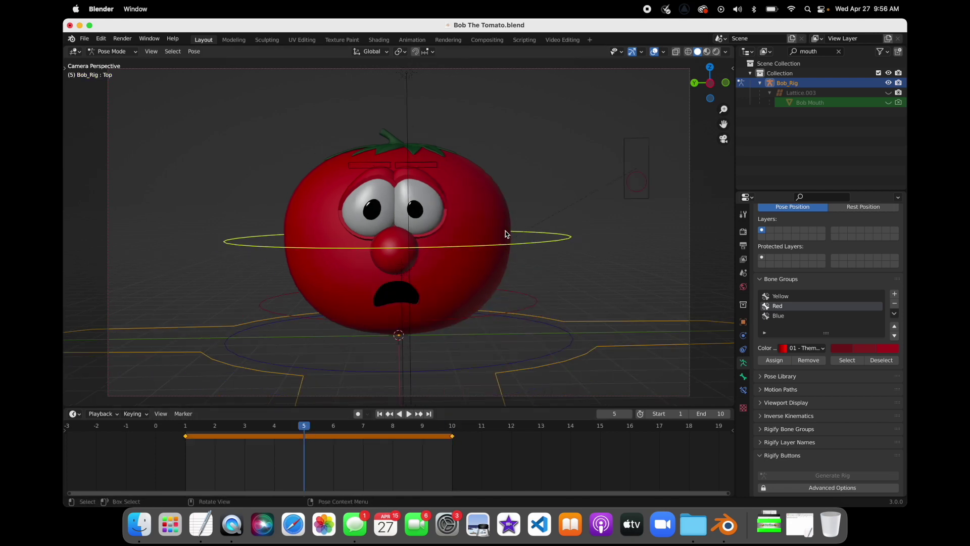
{"action": "key", "text": "g"}
{"action": "key", "text": "z"}
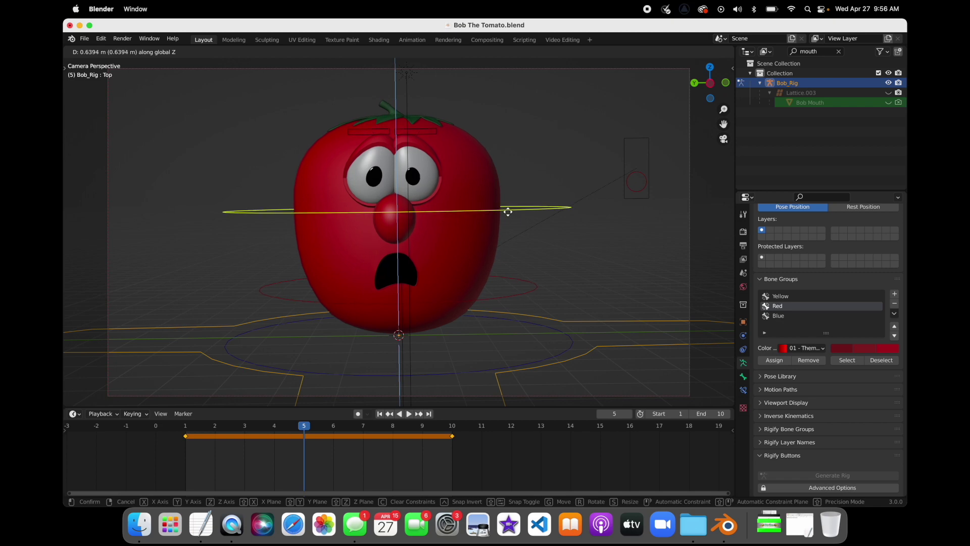
{"action": "left_click", "coordinate": [508, 211]}
{"action": "right_click", "coordinate": [518, 209]}
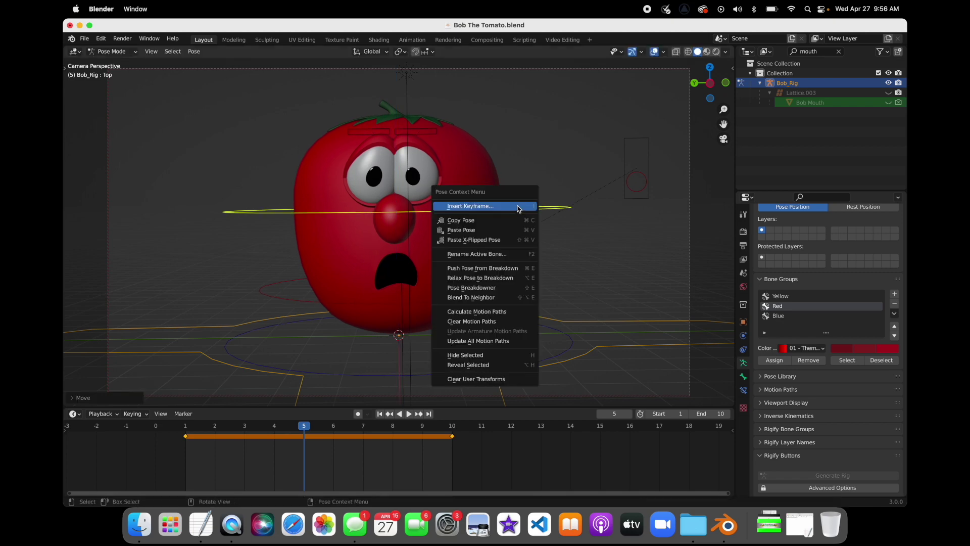
{"action": "left_click", "coordinate": [518, 208]}
{"action": "left_click", "coordinate": [518, 208]}
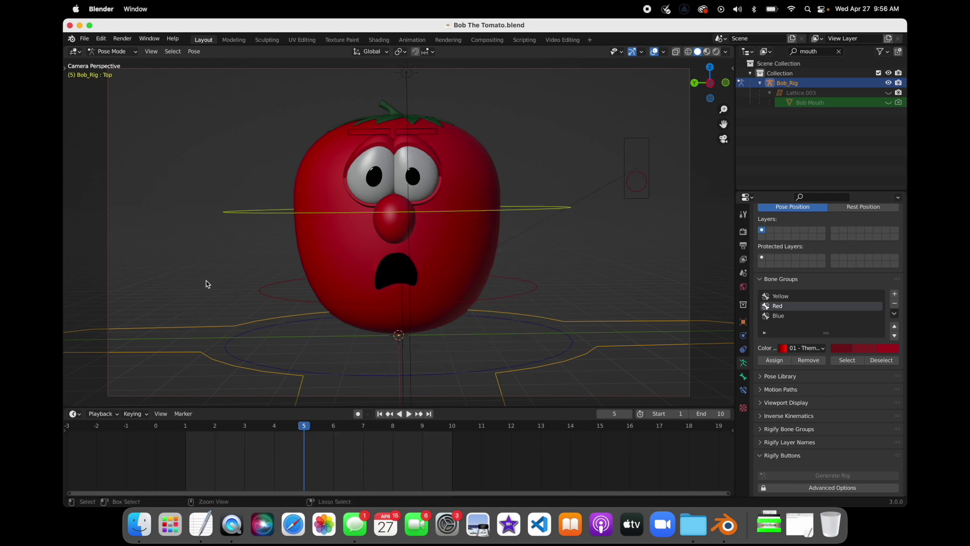
Save the file and preview the body stretch animation from frame 1.
{"action": "key", "text": "super+s"}
{"action": "left_click", "coordinate": [186, 426]}
{"action": "key", "text": "space"}
{"action": "key", "text": "space"}
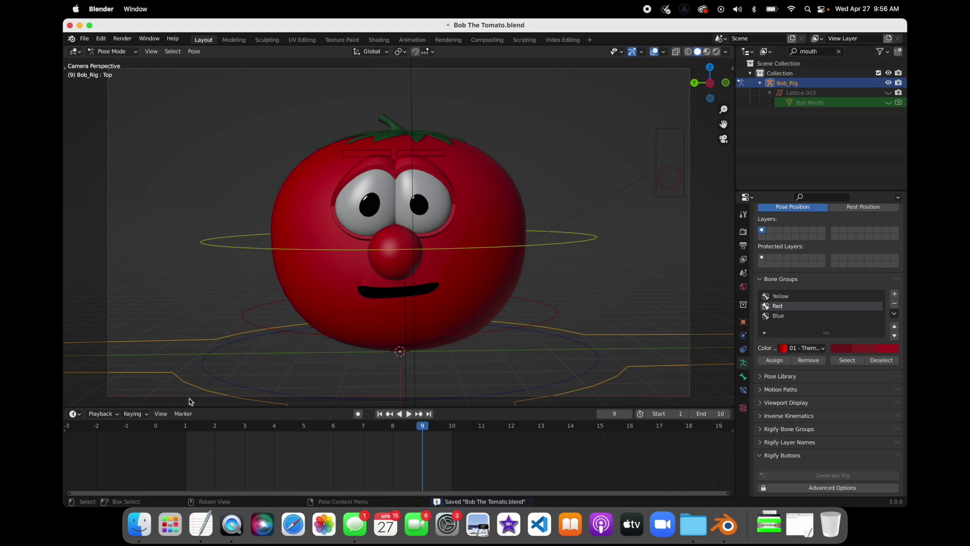
{"action": "key", "text": "space"}
{"action": "left_click_drag", "start_coordinate": [431, 442], "coordinate": [187, 439]}
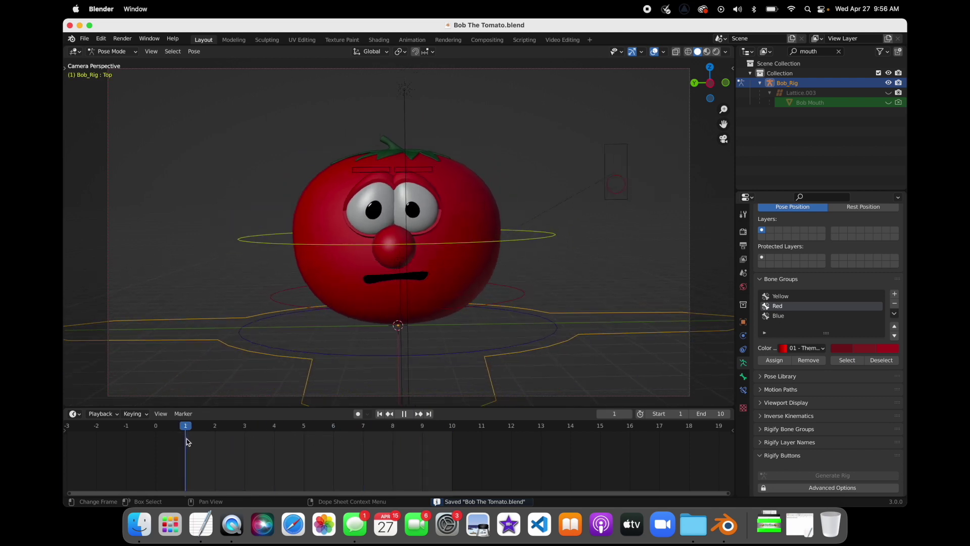
{"action": "key", "text": "space"}
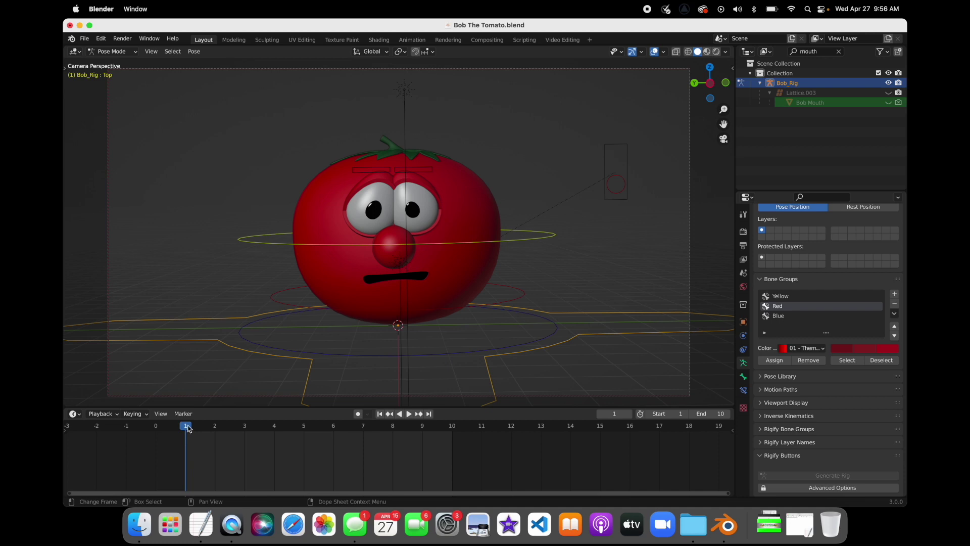
{"action": "key", "text": "super+s"}
Insert a keyframe for the LeftEye bone on frame 1.
{"action": "left_click", "coordinate": [380, 171]}
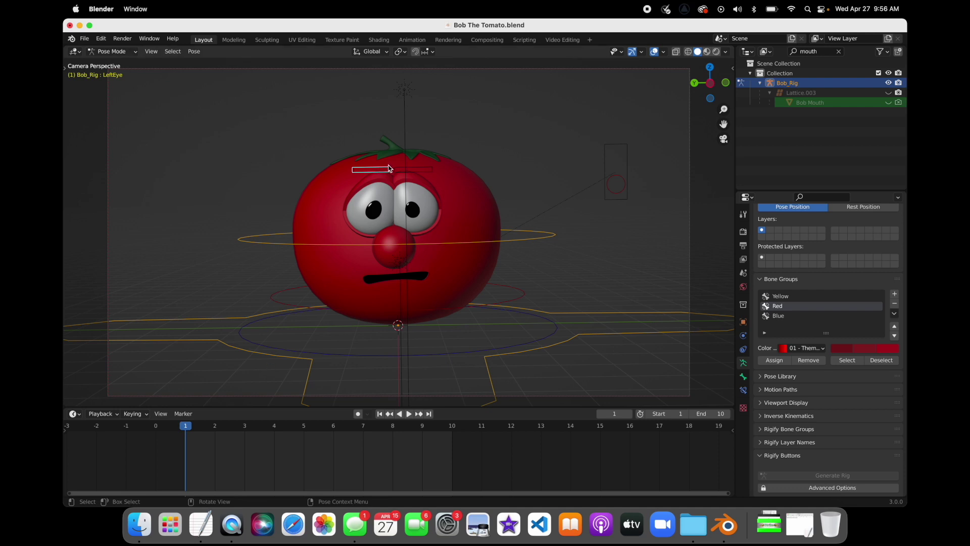
{"action": "right_click", "coordinate": [382, 170]}
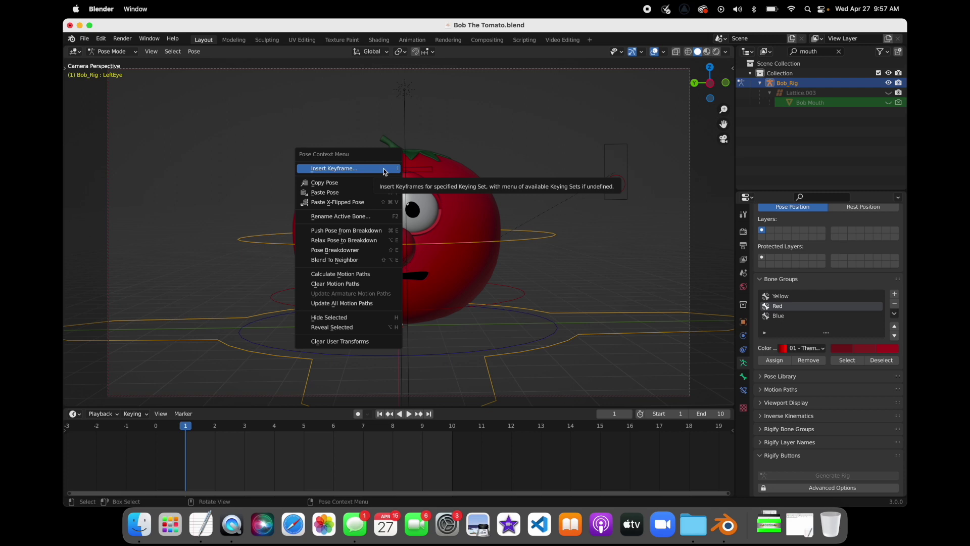
{"action": "left_click", "coordinate": [384, 170]}
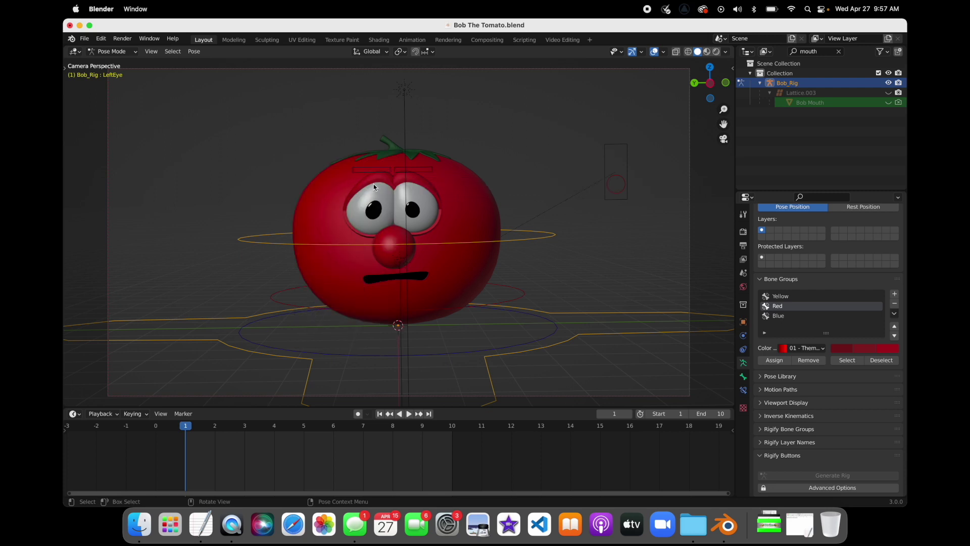
{"action": "left_click", "coordinate": [368, 170]}
{"action": "right_click", "coordinate": [367, 170]}
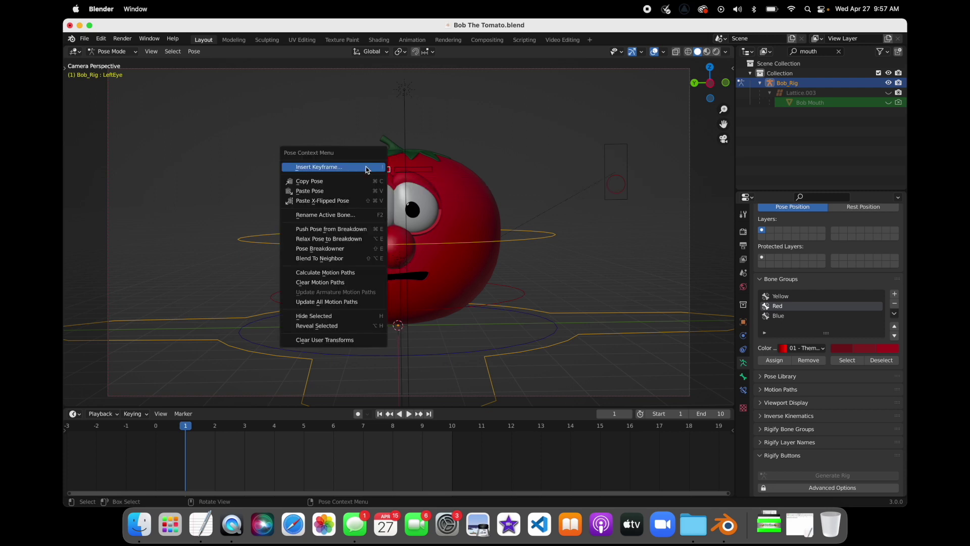
{"action": "left_click", "coordinate": [368, 170]}
{"action": "left_click", "coordinate": [368, 168]}
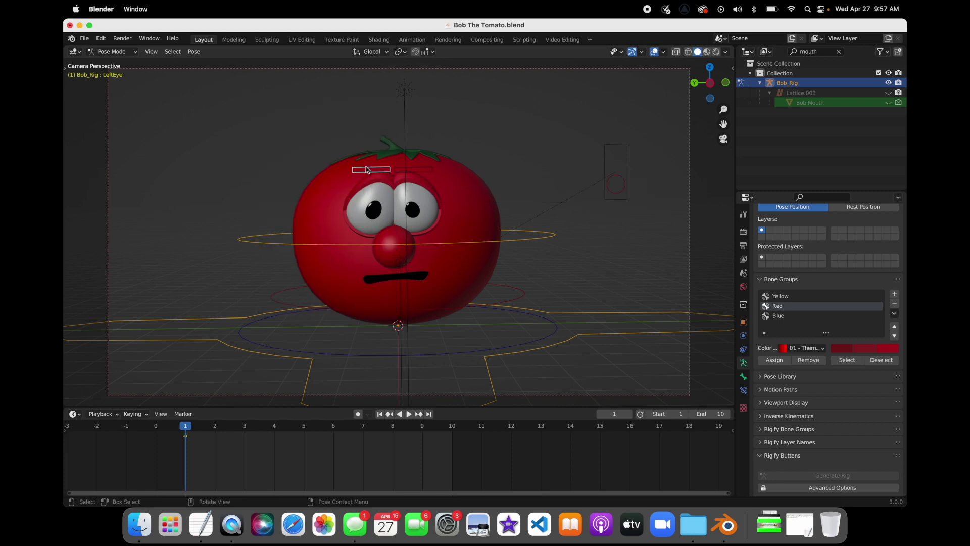
Insert a keyframe for the RightEye bone on frame 1.
{"action": "left_click", "coordinate": [407, 169]}
{"action": "right_click", "coordinate": [420, 169]}
{"action": "left_click", "coordinate": [420, 168]}
Advance to frame 10 and insert keyframes for the RightEye and LeftEye bones in their unchanged pose.
{"action": "key", "text": "space"}
{"action": "key", "text": "space"}
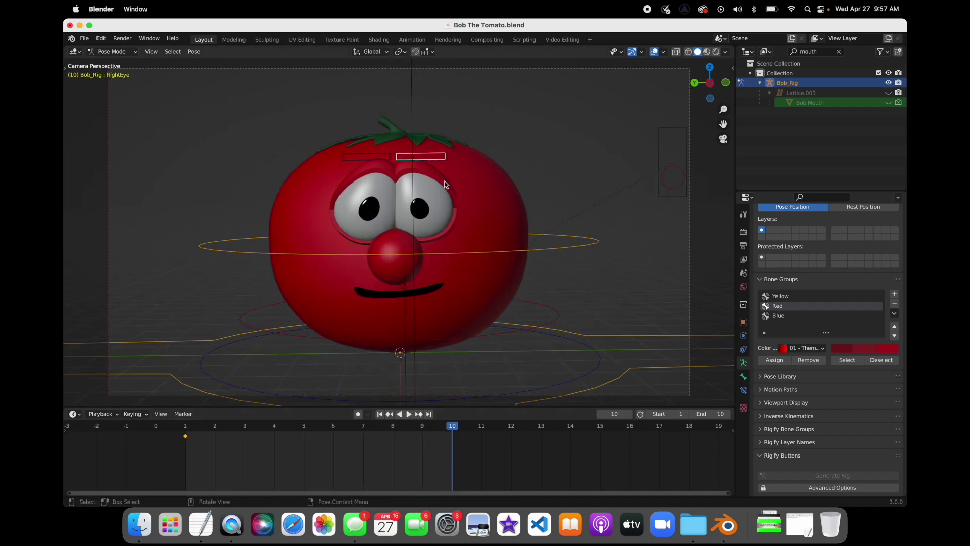
{"action": "right_click", "coordinate": [433, 156]}
{"action": "left_click", "coordinate": [434, 155]}
{"action": "left_click", "coordinate": [434, 157]}
{"action": "left_click", "coordinate": [369, 156]}
{"action": "right_click", "coordinate": [370, 155]}
{"action": "left_click", "coordinate": [371, 156]}
On frame 5, raise the LeftEye bone to the height of the tomato's leaves and insert a keyframe for it.
{"action": "left_click", "coordinate": [311, 423]}
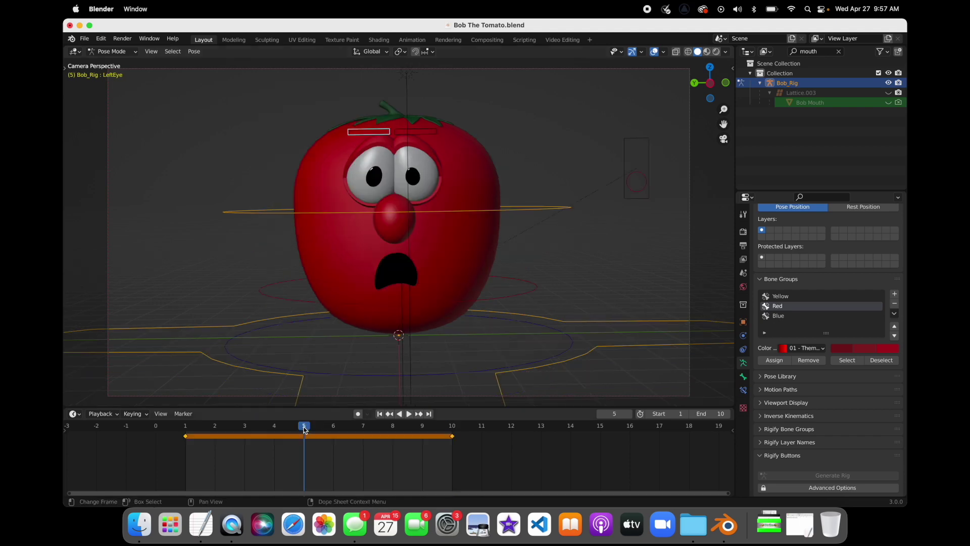
{"action": "key", "text": "g"}
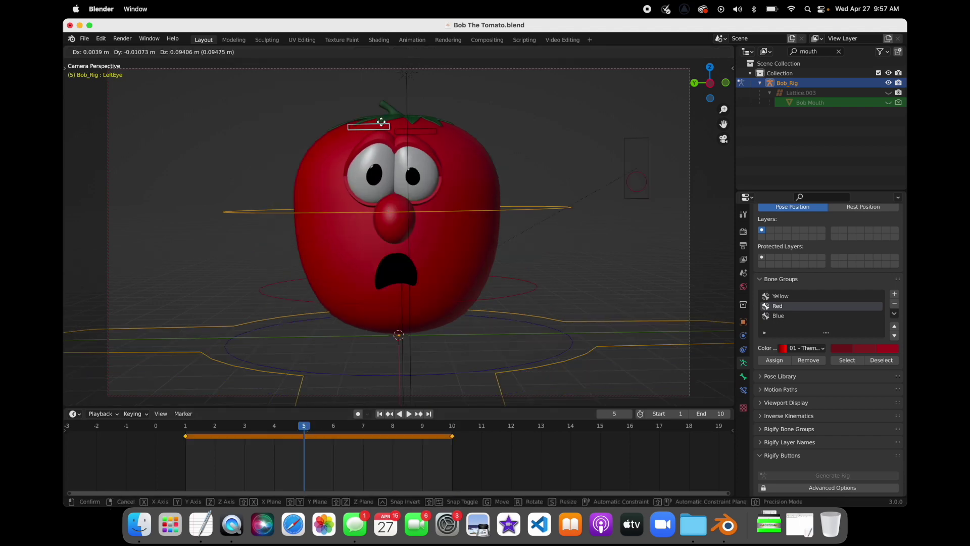
{"action": "left_click", "coordinate": [382, 114]}
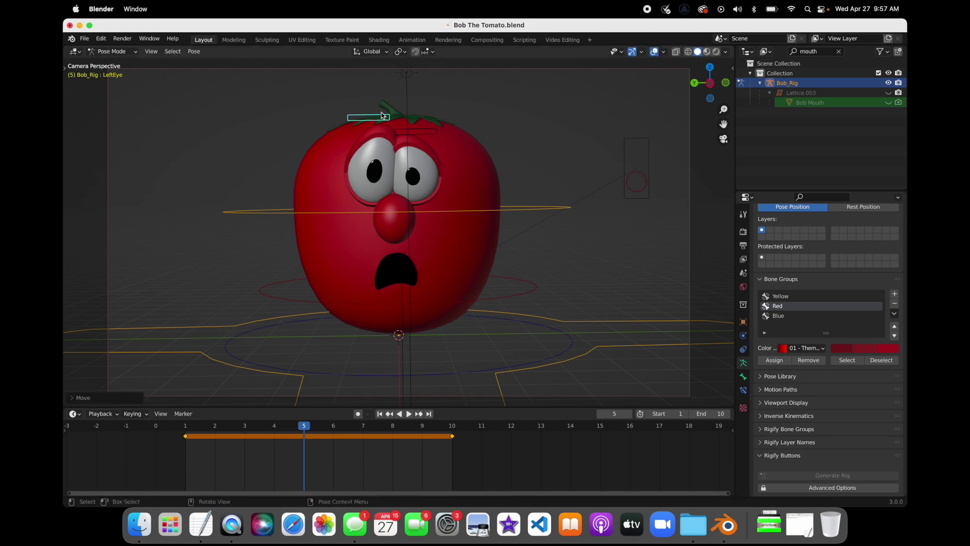
{"action": "right_click", "coordinate": [381, 112]}
{"action": "left_click", "coordinate": [381, 114]}
{"action": "left_click", "coordinate": [380, 116]}
On frame 5, raise the RightEye bone about 0.25 m to the height of the LeftEye bone and insert a keyframe for it.
{"action": "left_click", "coordinate": [409, 132]}
{"action": "key", "text": "g"}
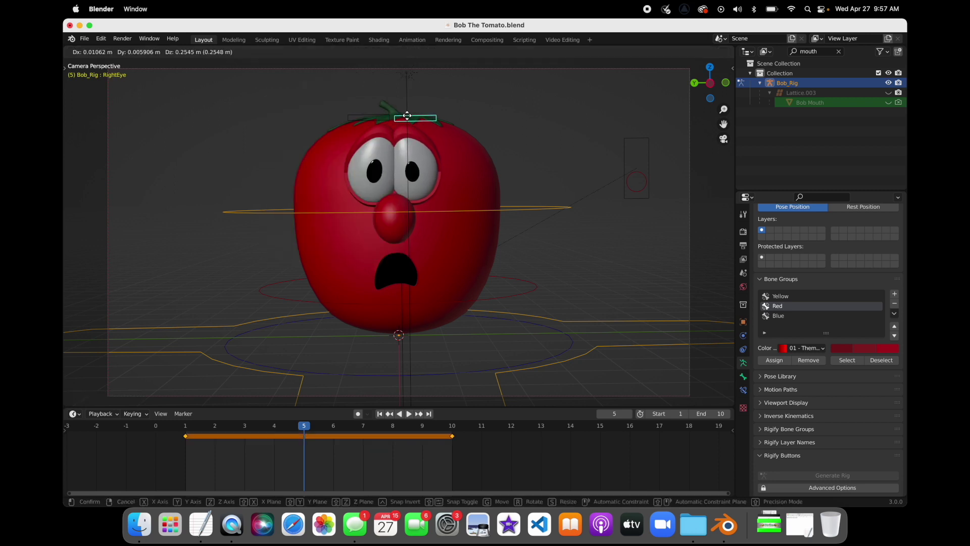
{"action": "left_click", "coordinate": [407, 117]}
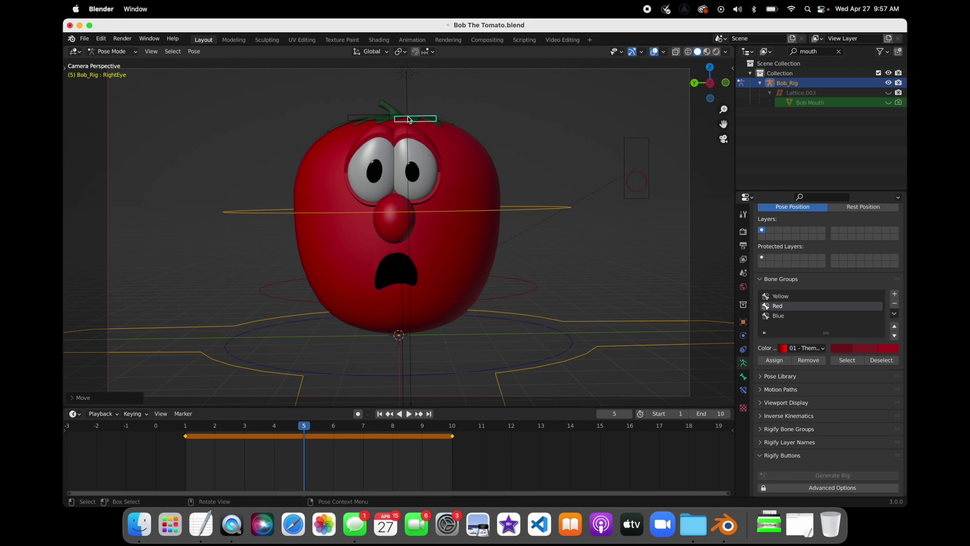
{"action": "right_click", "coordinate": [407, 116]}
{"action": "left_click", "coordinate": [407, 116]}
{"action": "left_click", "coordinate": [410, 117]}
{"action": "left_click", "coordinate": [493, 123]}
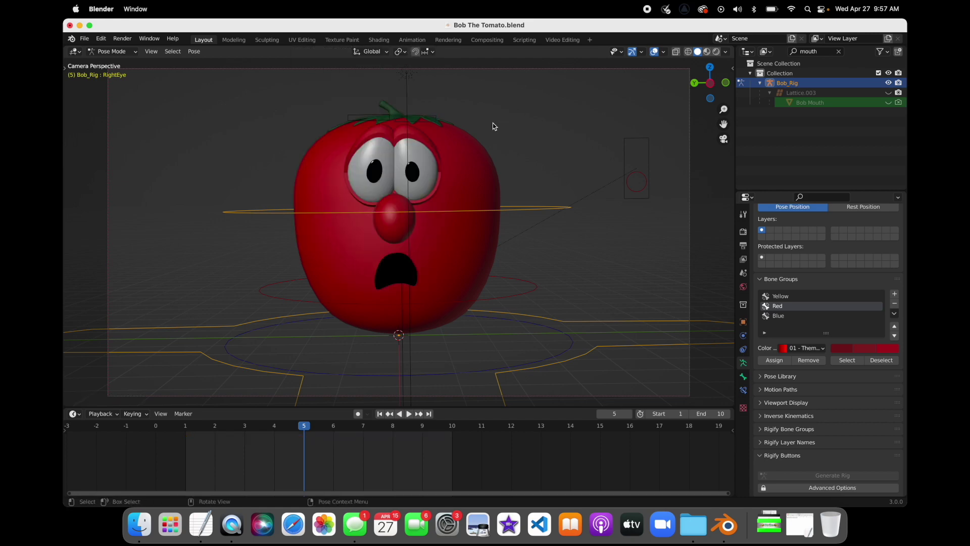
Save the file, play back the animation and return to frame 1.
{"action": "key", "text": "super+s"}
{"action": "key", "text": "space"}
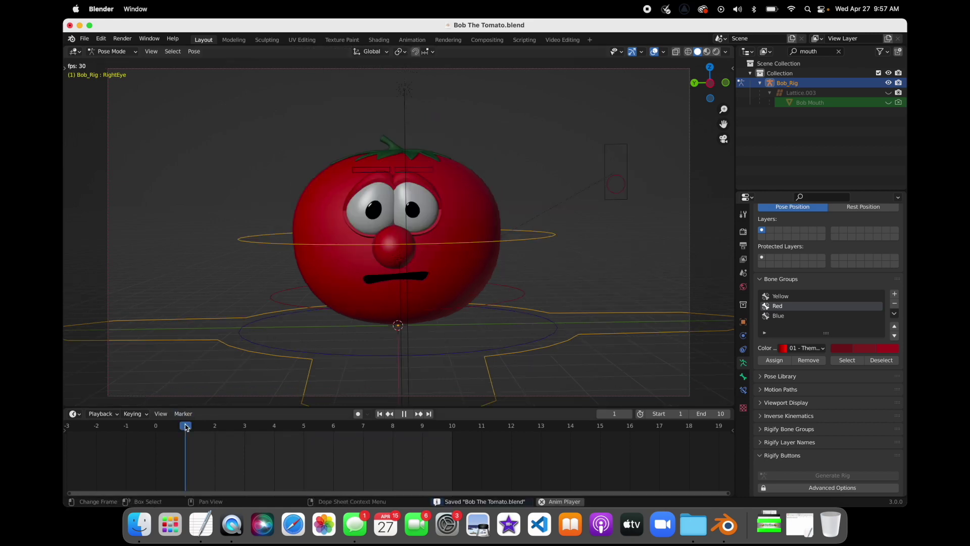
{"action": "left_click_drag", "start_coordinate": [262, 427], "coordinate": [187, 437]}
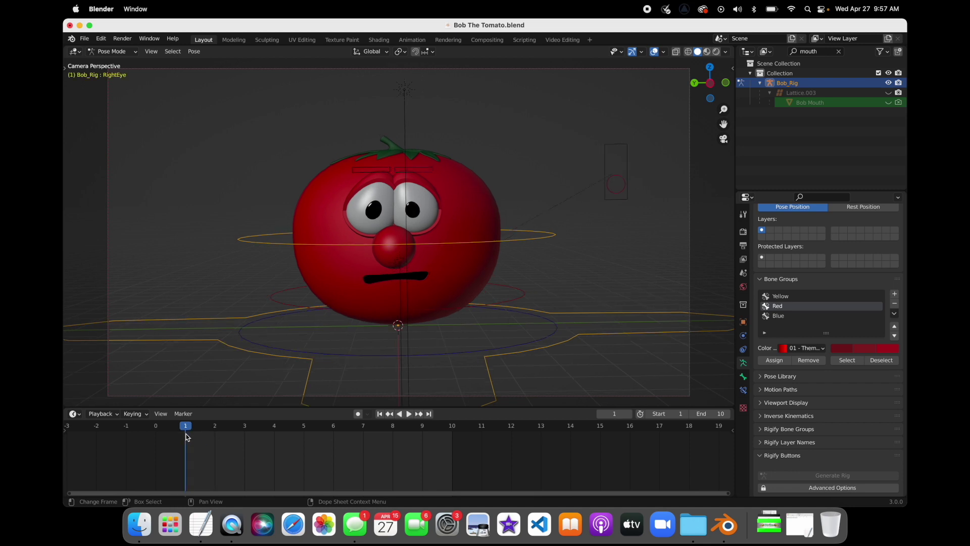
Insert keyframes for the blink custom property of the LeftEye and RightEye bones on frame 1.
{"action": "left_click", "coordinate": [367, 171]}
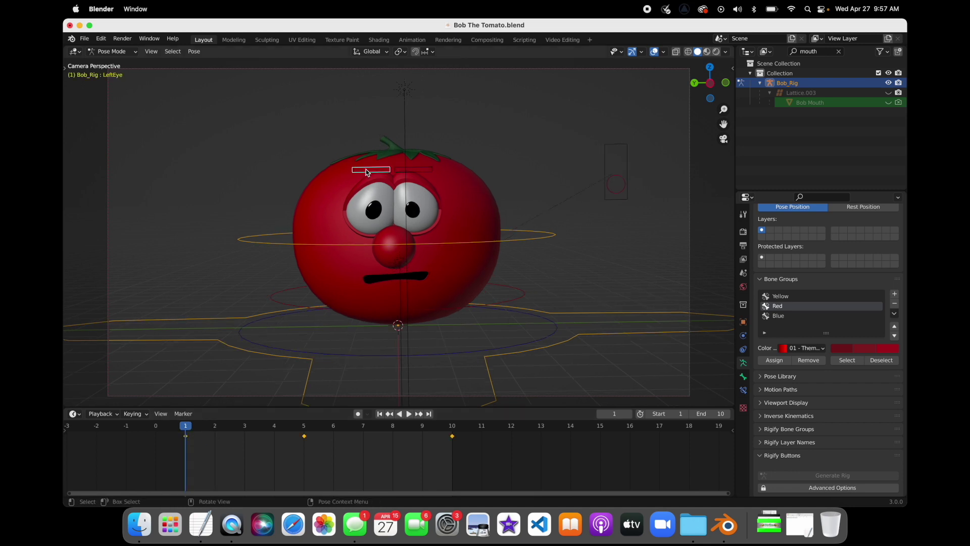
{"action": "left_click", "coordinate": [742, 377]}
{"action": "scroll", "coordinate": [809, 389], "scroll_direction": "down", "scroll_amount": 15}
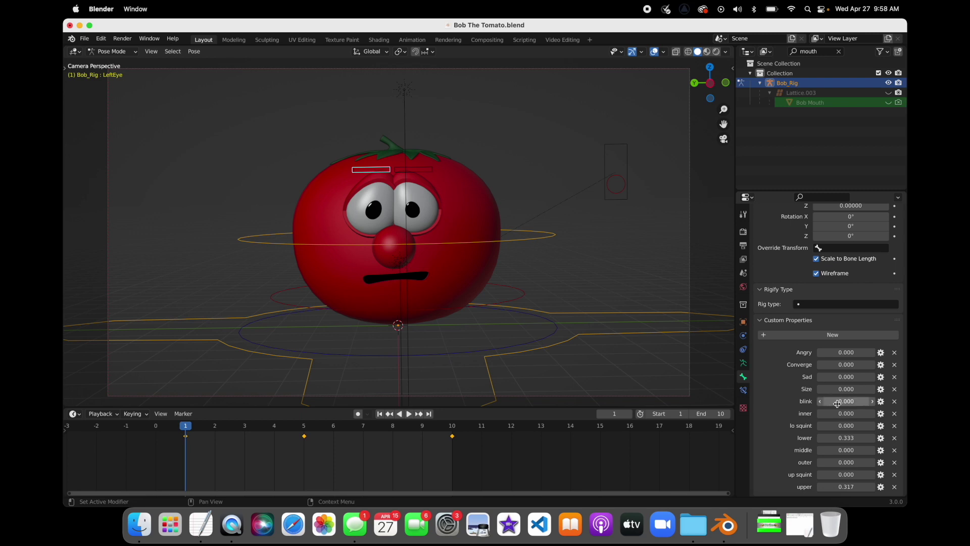
{"action": "right_click", "coordinate": [838, 403]}
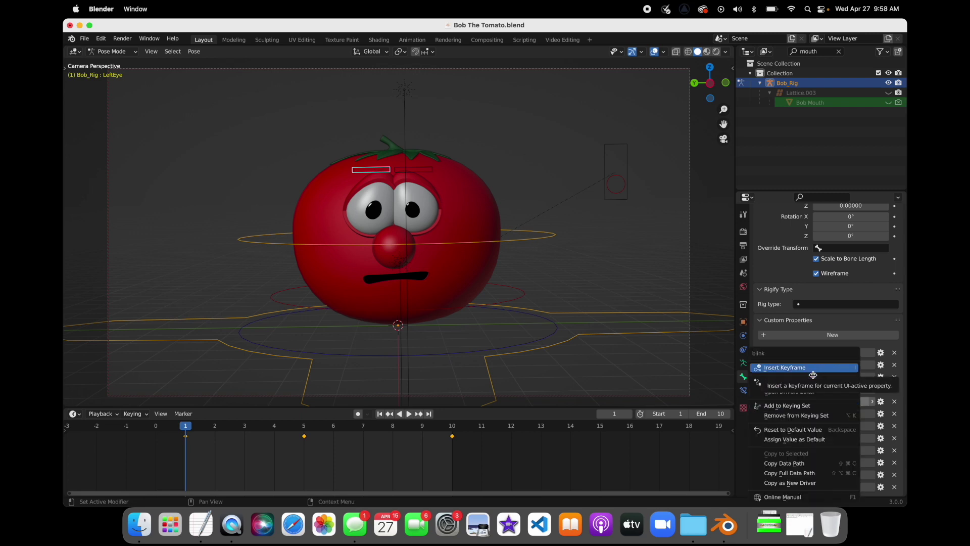
{"action": "right_click", "coordinate": [838, 400]}
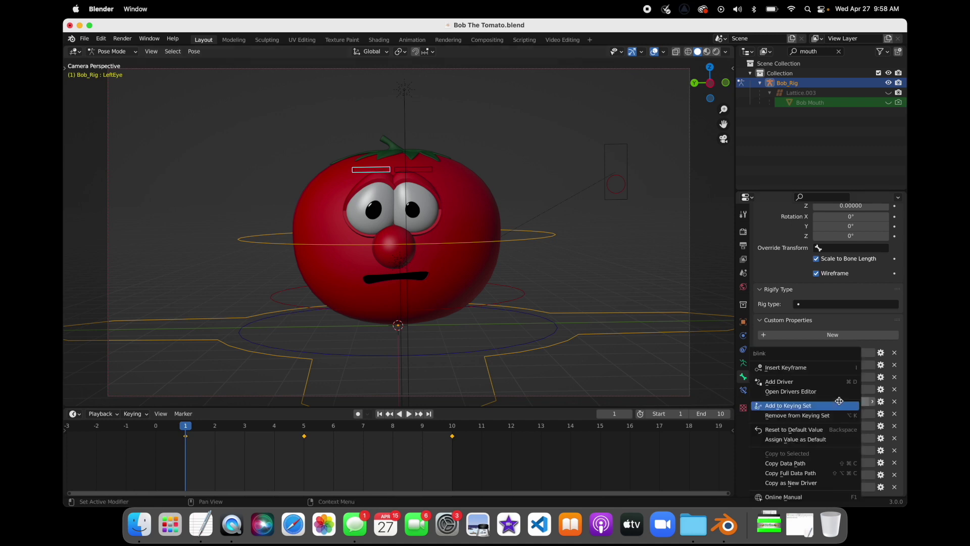
{"action": "left_click", "coordinate": [811, 368]}
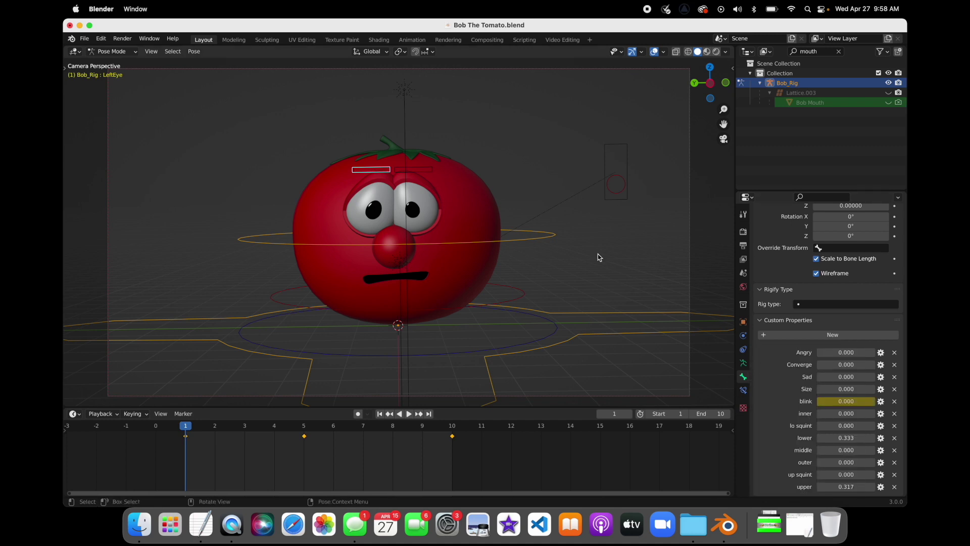
{"action": "left_click", "coordinate": [427, 170]}
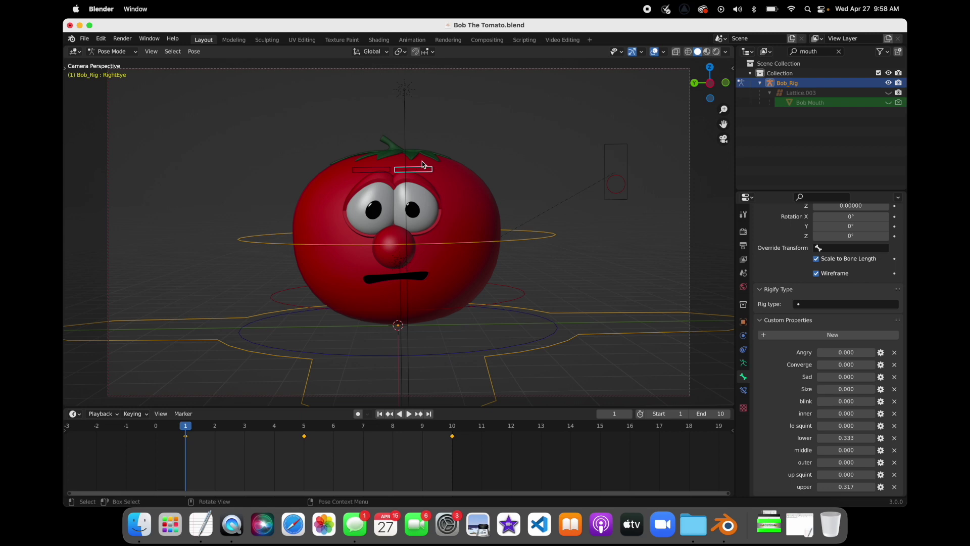
{"action": "right_click", "coordinate": [849, 401]}
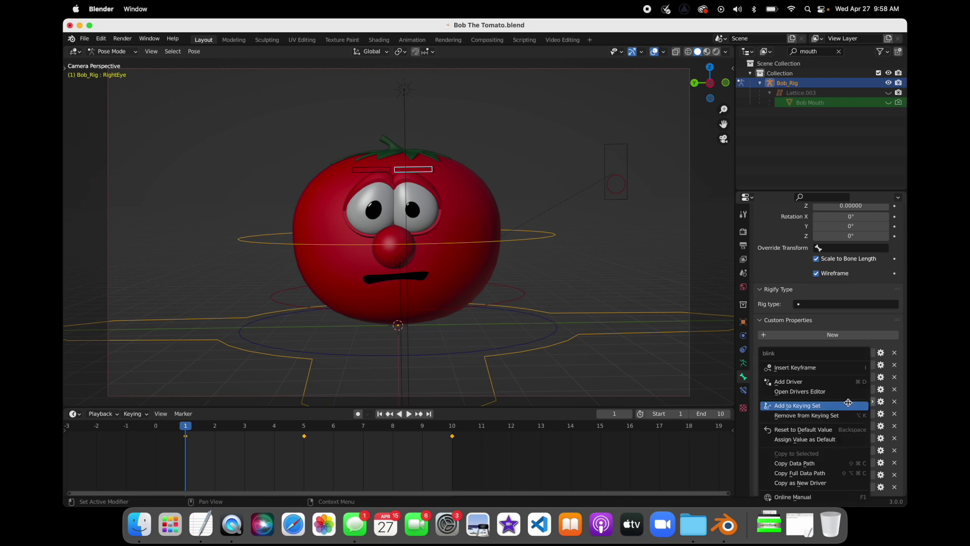
{"action": "left_click", "coordinate": [818, 368]}
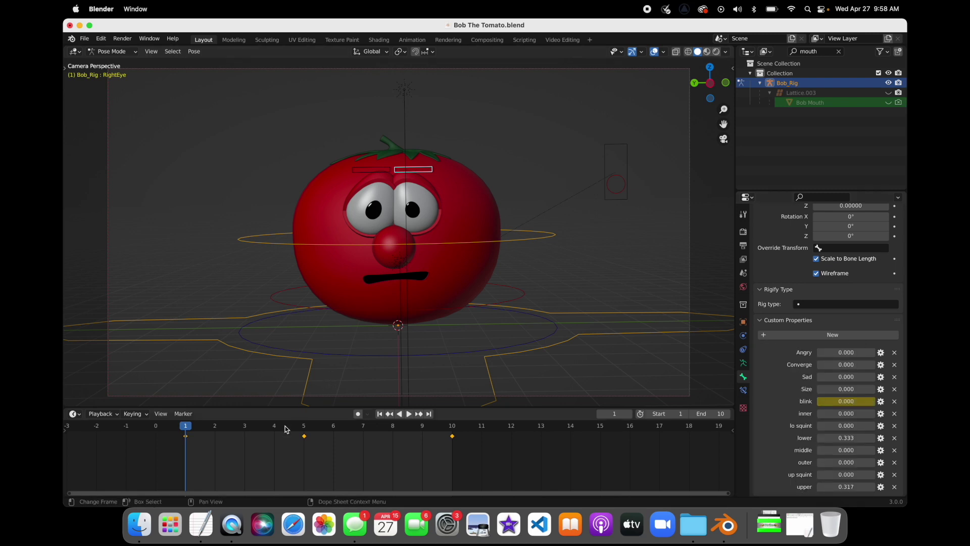
Insert keyframes for the blink property of the RightEye and LeftEye bones on frame 5 and save the file.
{"action": "left_click_drag", "start_coordinate": [236, 427], "coordinate": [300, 424]}
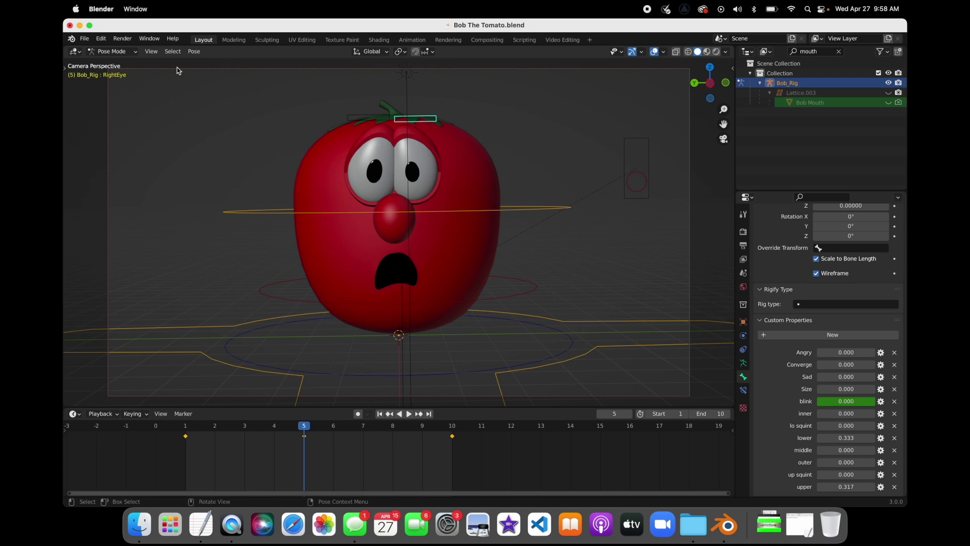
{"action": "right_click", "coordinate": [846, 402]}
{"action": "left_click", "coordinate": [819, 381]}
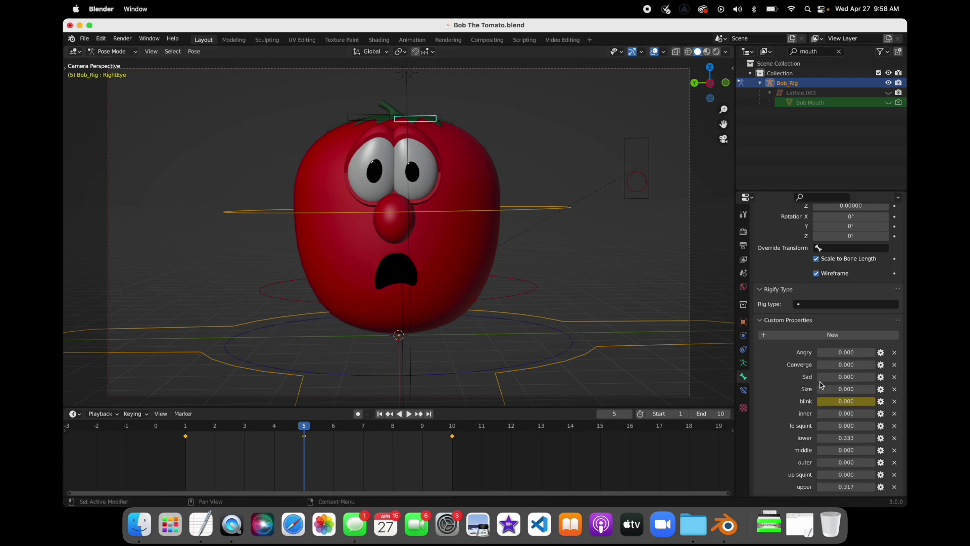
{"action": "left_click", "coordinate": [369, 118]}
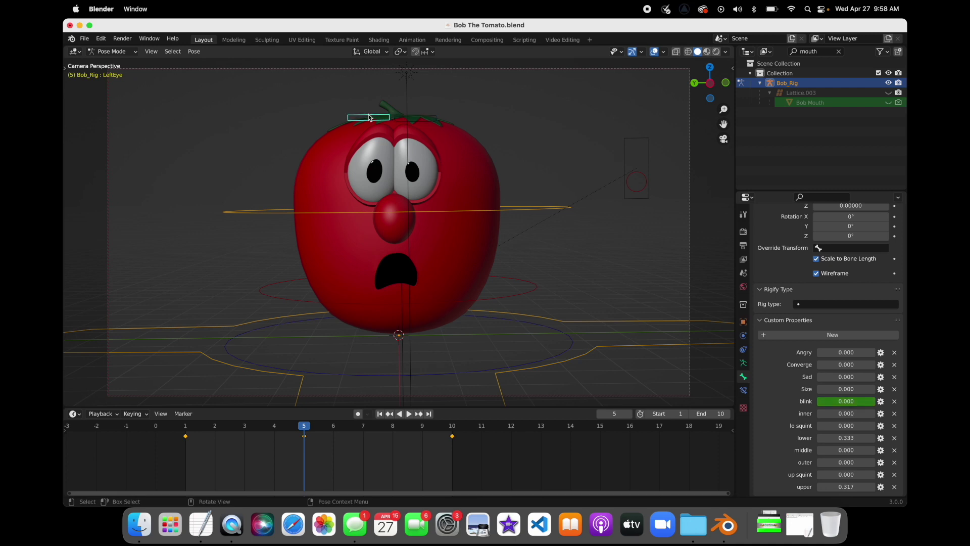
{"action": "right_click", "coordinate": [856, 401]}
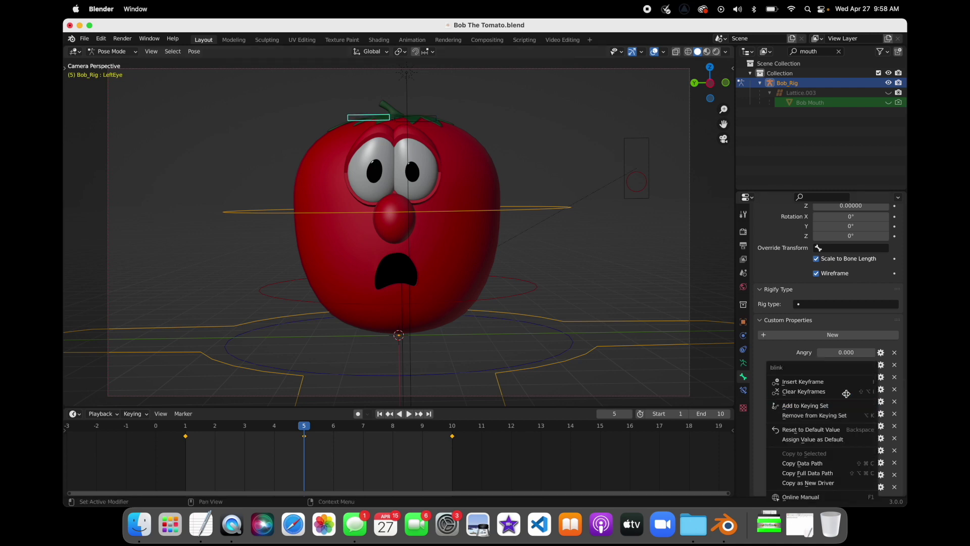
{"action": "left_click", "coordinate": [832, 382]}
{"action": "key", "text": "super+s"}
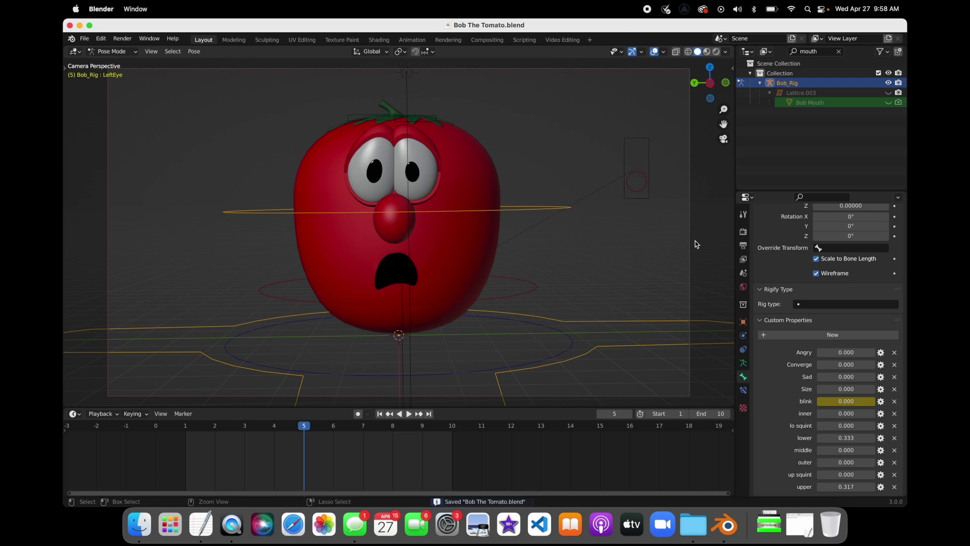
On frame 3, set the LeftEye bone's blink property to 1 and insert a keyframe for it.
{"action": "left_click", "coordinate": [245, 429]}
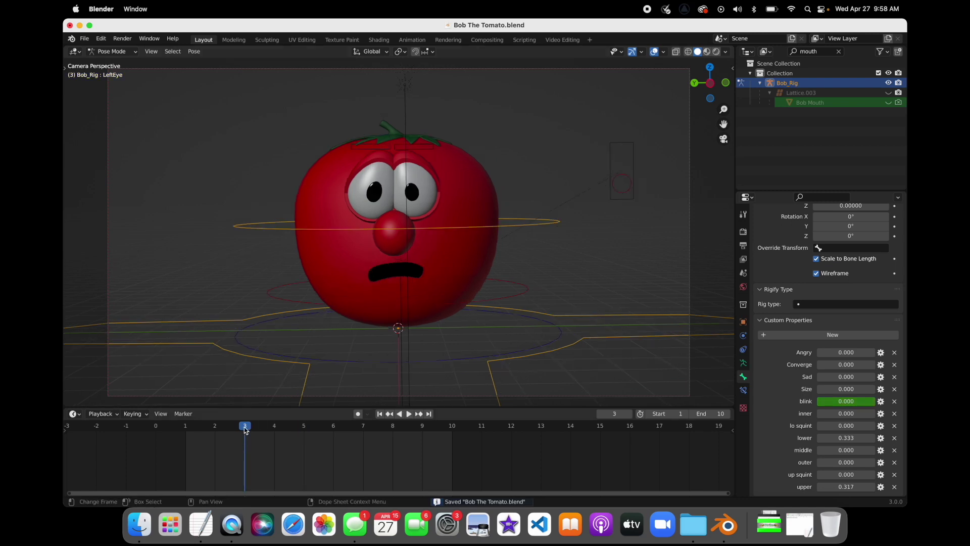
{"action": "double_click", "coordinate": [870, 401]}
{"action": "type", "text": "1"}
{"action": "key", "text": "Return"}
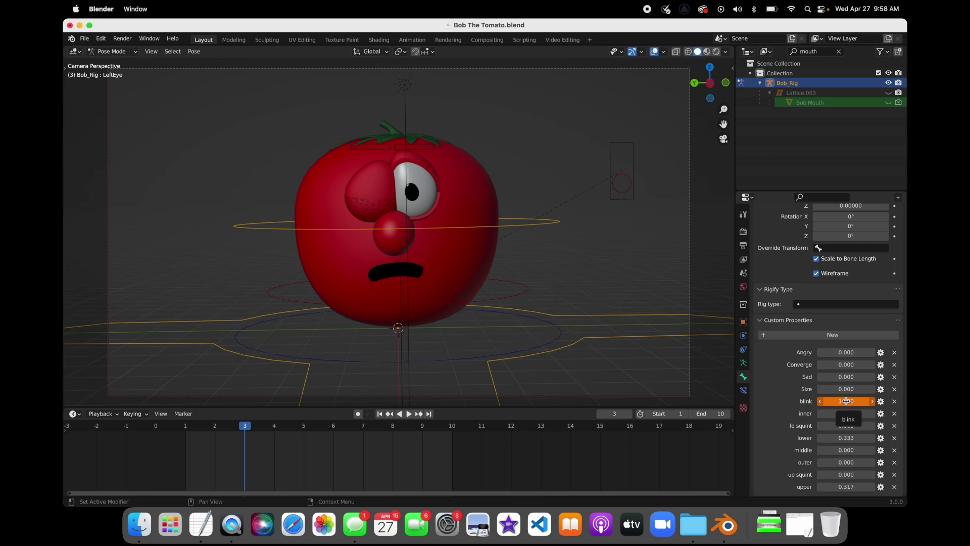
{"action": "left_click", "coordinate": [380, 147]}
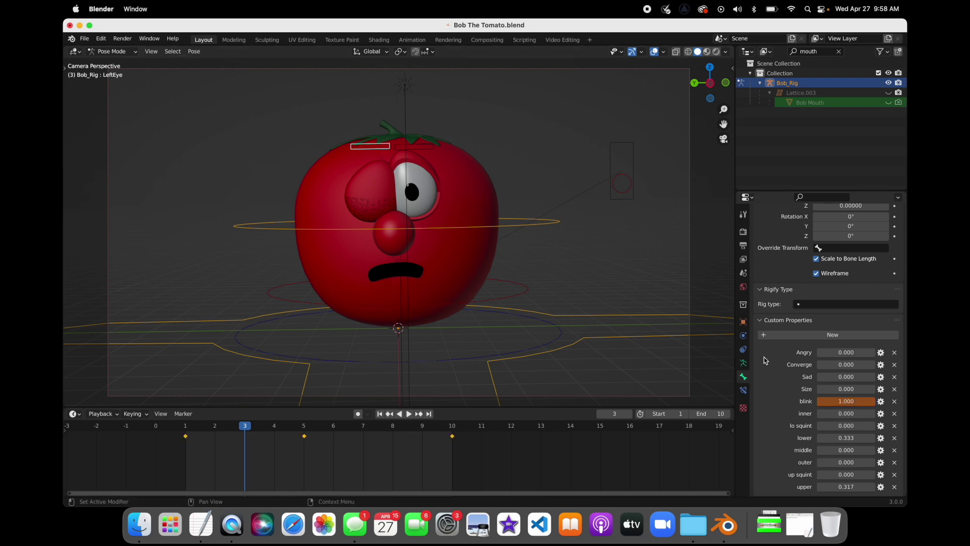
{"action": "right_click", "coordinate": [847, 403]}
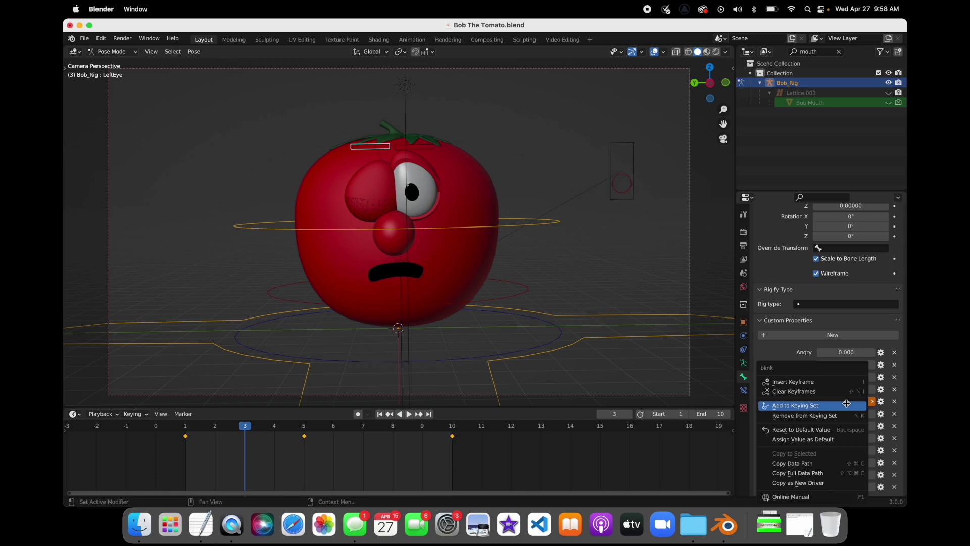
{"action": "left_click", "coordinate": [811, 382]}
Set the RightEye bone's blink property to 1 on frame 3, insert a keyframe for it and save the file.
{"action": "left_click", "coordinate": [429, 146]}
{"action": "left_click", "coordinate": [847, 401]}
{"action": "type", "text": "1"}
{"action": "key", "text": "Return"}
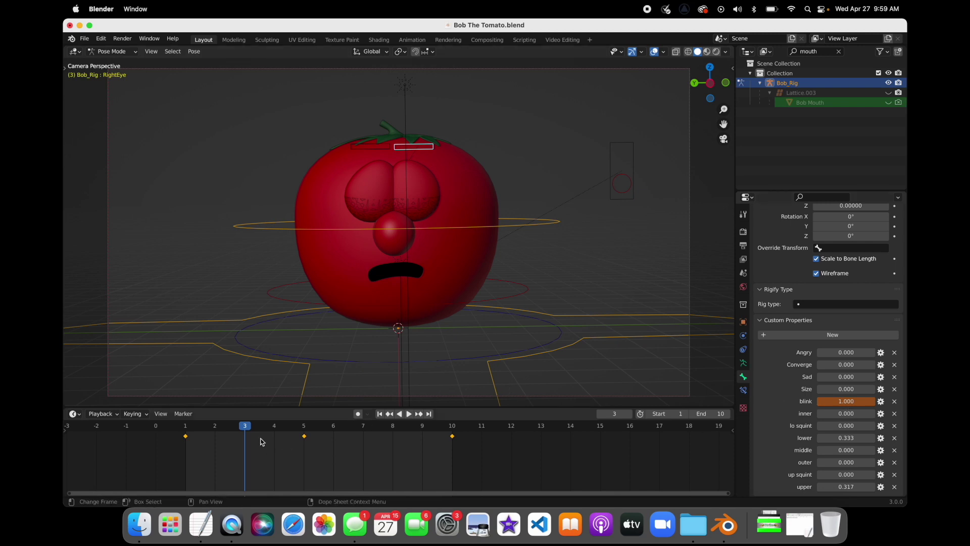
{"action": "right_click", "coordinate": [837, 404]}
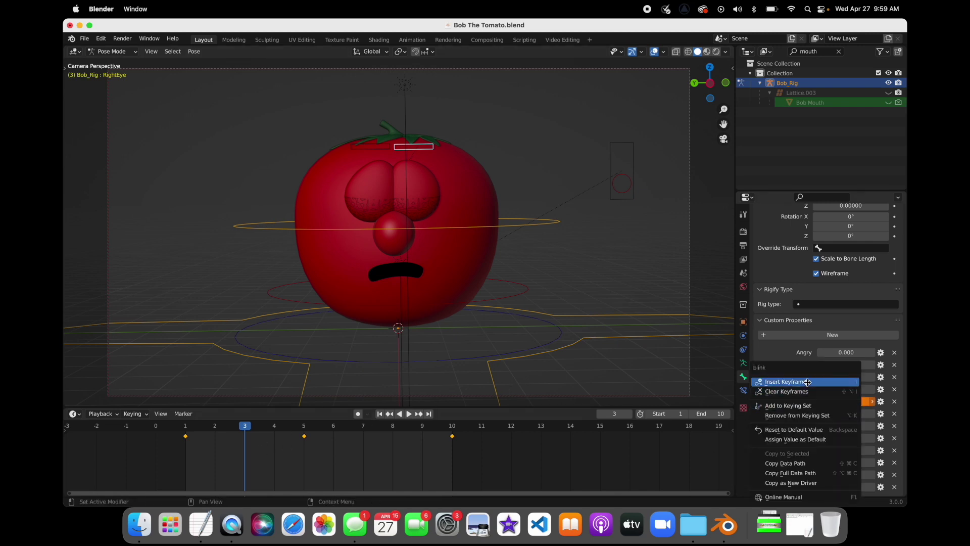
{"action": "left_click", "coordinate": [788, 379]}
{"action": "key", "text": "super+s"}
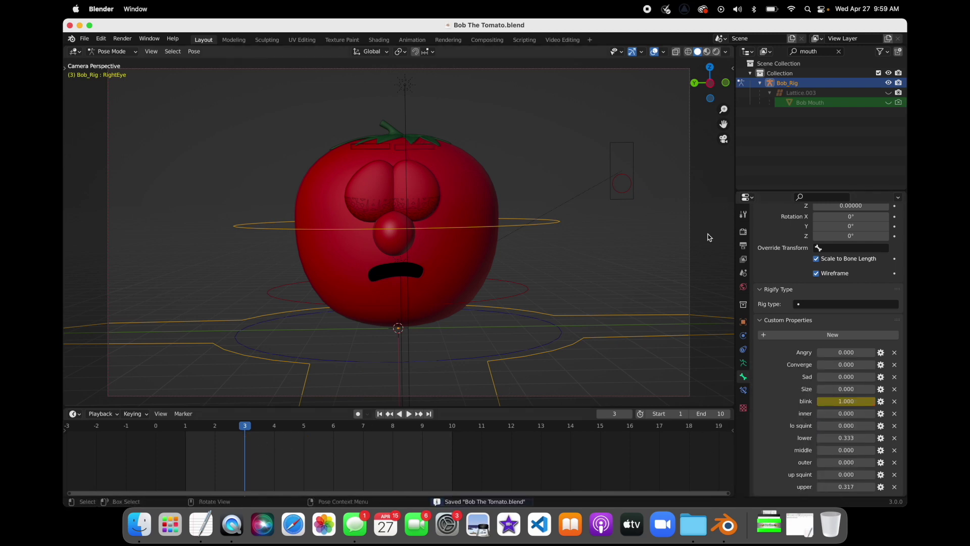
Play back the animation from the first frame to check the blink.
{"action": "left_click", "coordinate": [186, 429]}
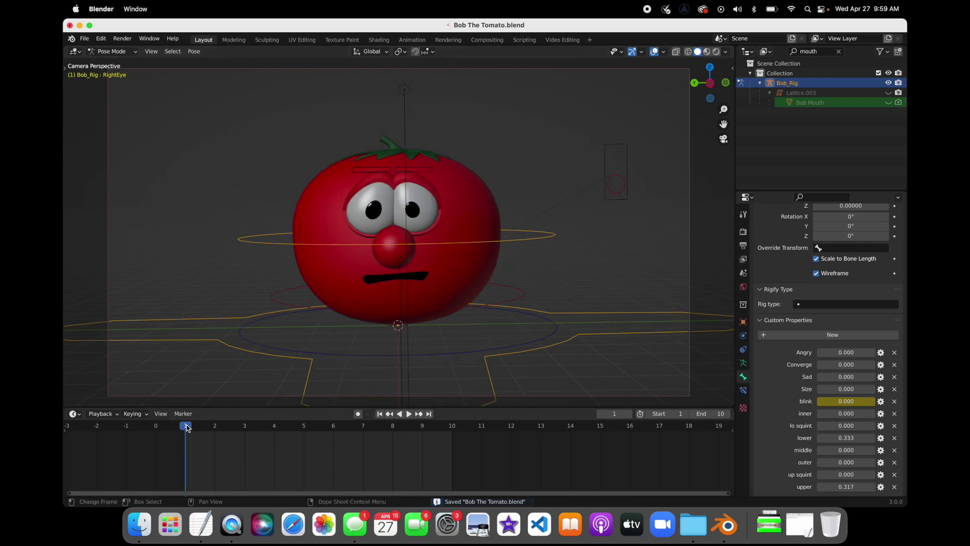
{"action": "key", "text": "shift+Right"}
{"action": "key", "text": "space"}
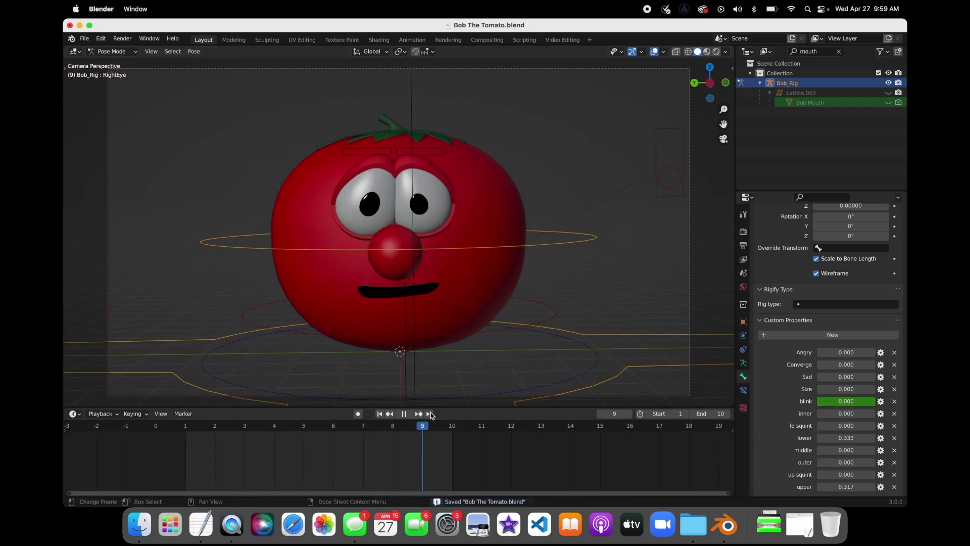
{"action": "key", "text": "space"}
Insert keyframes for the lo squint property of the LeftEye and RightEye bones on frame 1.
{"action": "left_click", "coordinate": [183, 432]}
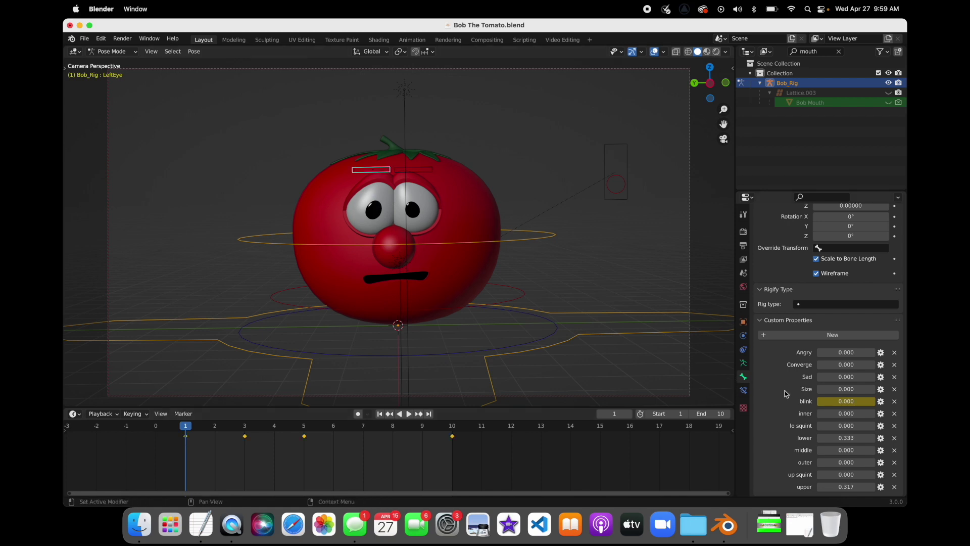
{"action": "right_click", "coordinate": [838, 427]}
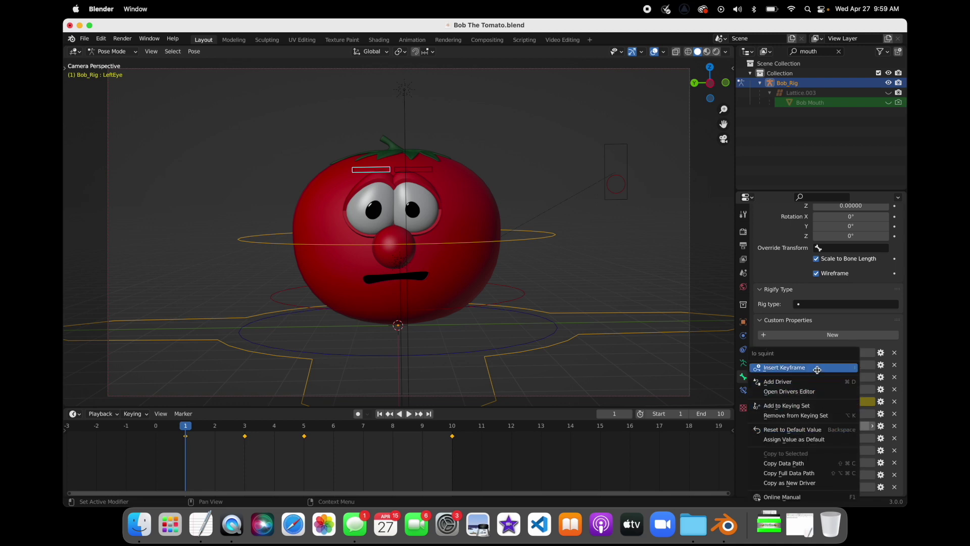
{"action": "left_click", "coordinate": [817, 369]}
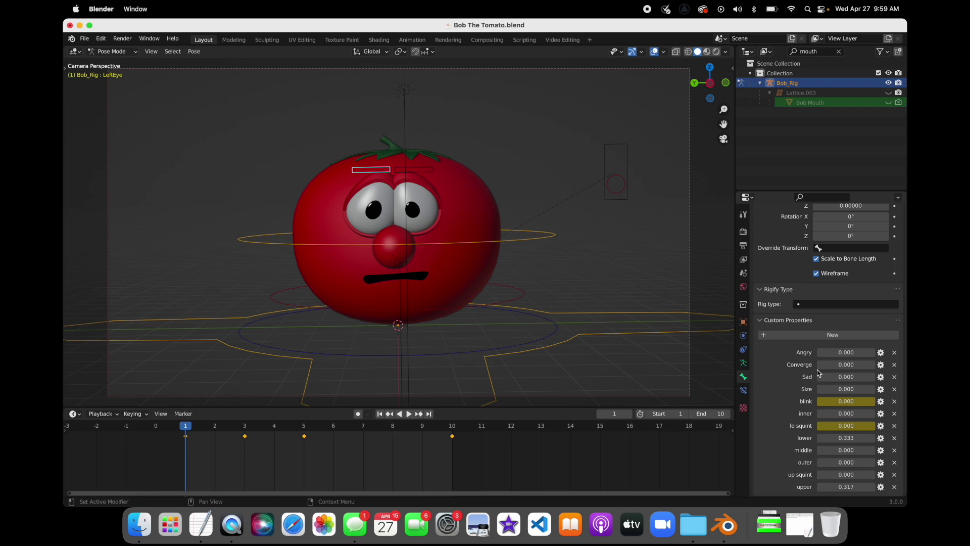
{"action": "left_click", "coordinate": [418, 171]}
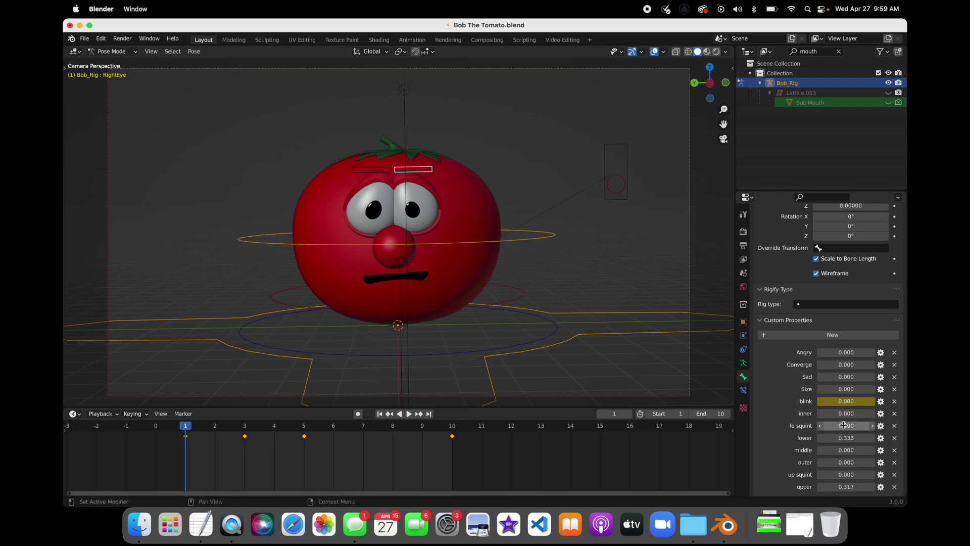
{"action": "right_click", "coordinate": [844, 426]}
{"action": "left_click", "coordinate": [819, 369]}
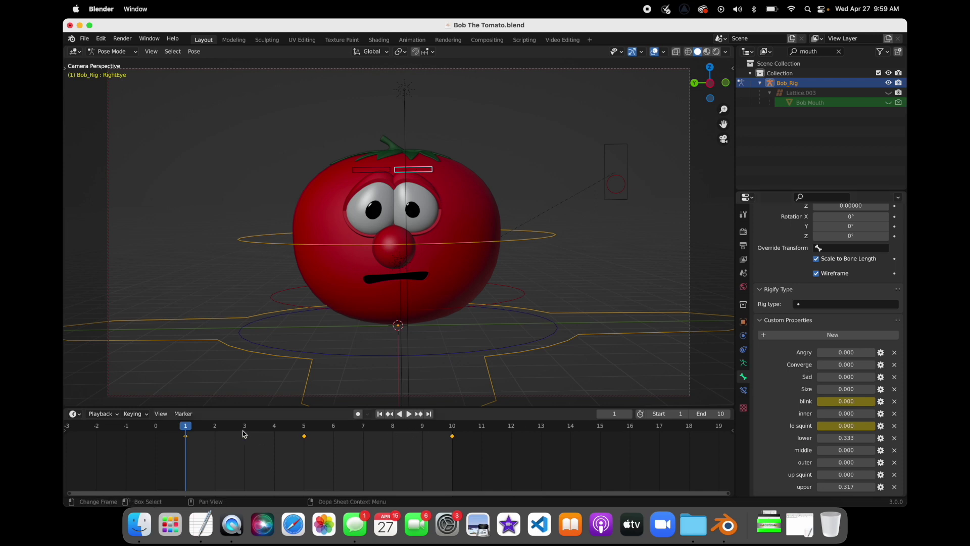
Insert keyframes for the lo squint property of the RightEye and LeftEye bones on frame 5 and save the file.
{"action": "key", "text": "space"}
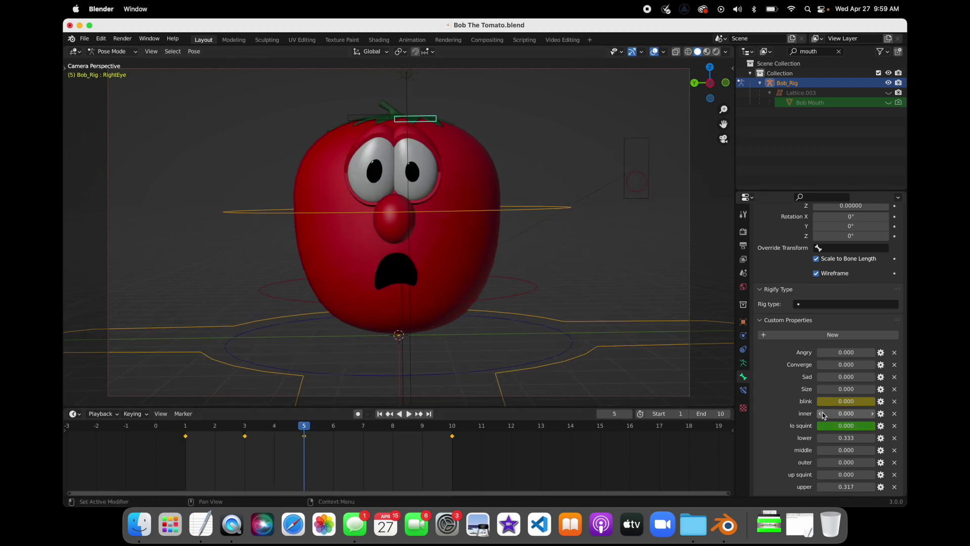
{"action": "right_click", "coordinate": [841, 425]}
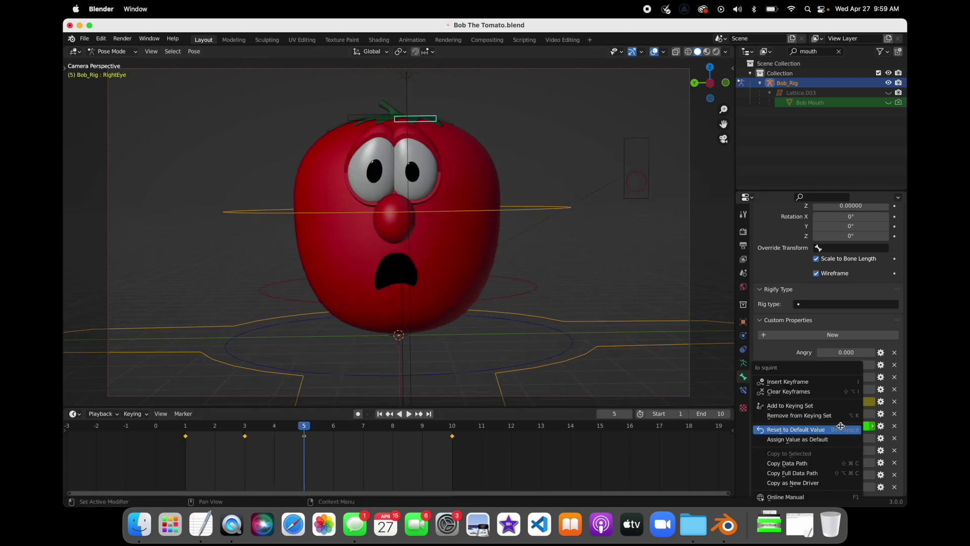
{"action": "left_click", "coordinate": [799, 383]}
{"action": "left_click", "coordinate": [383, 122]}
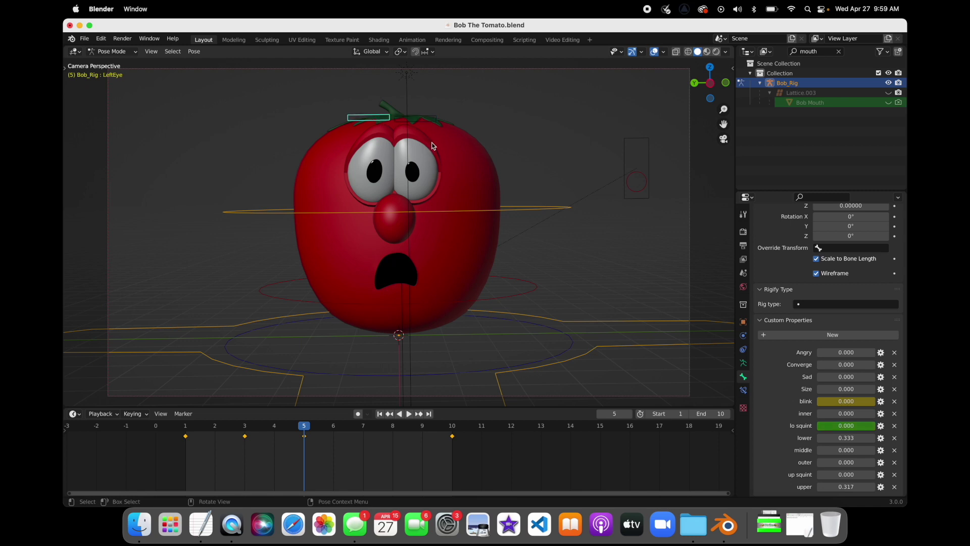
{"action": "right_click", "coordinate": [843, 426]}
{"action": "left_click", "coordinate": [789, 381]}
{"action": "left_click", "coordinate": [713, 269]}
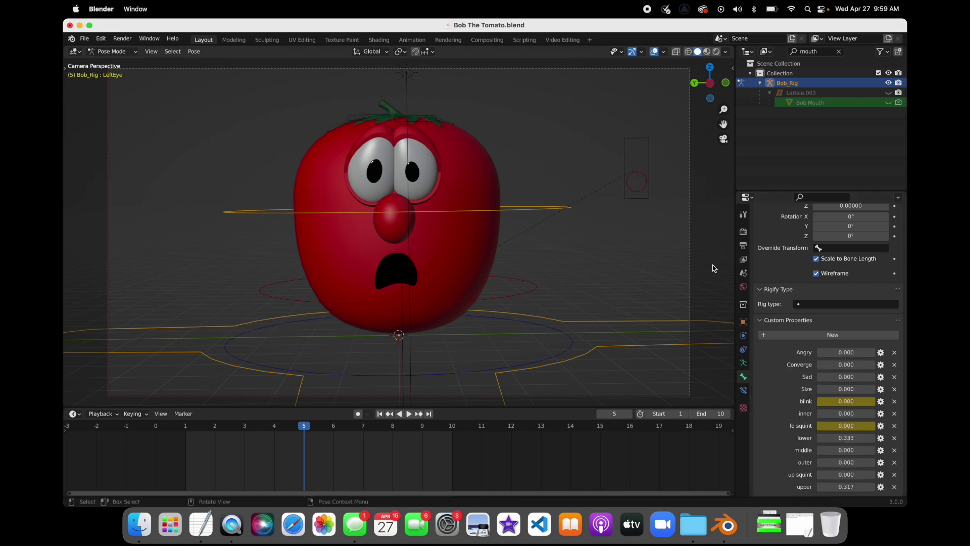
{"action": "key", "text": "super+s"}
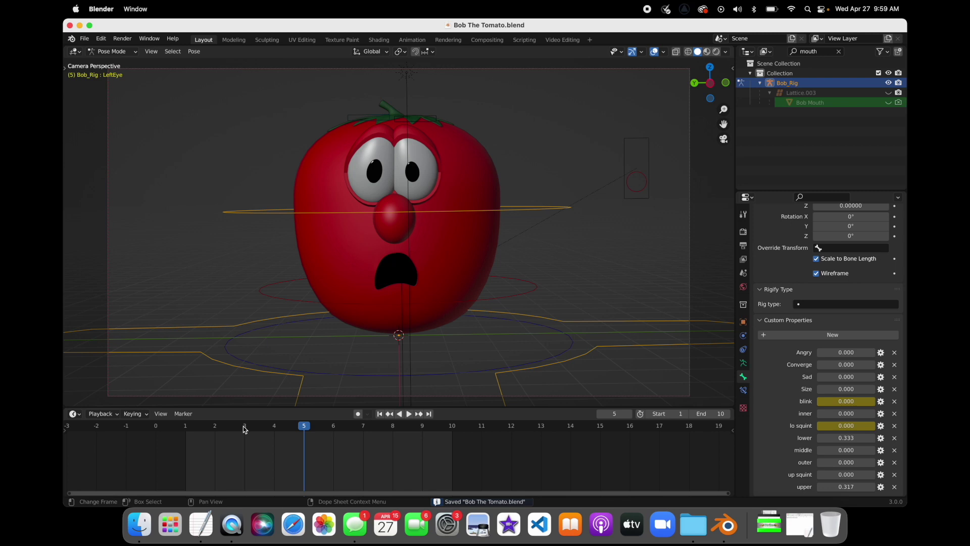
On frame 3, set the LeftEye bone's lo squint property to 1 and insert a keyframe for it.
{"action": "left_click", "coordinate": [244, 425]}
{"action": "left_click", "coordinate": [842, 424]}
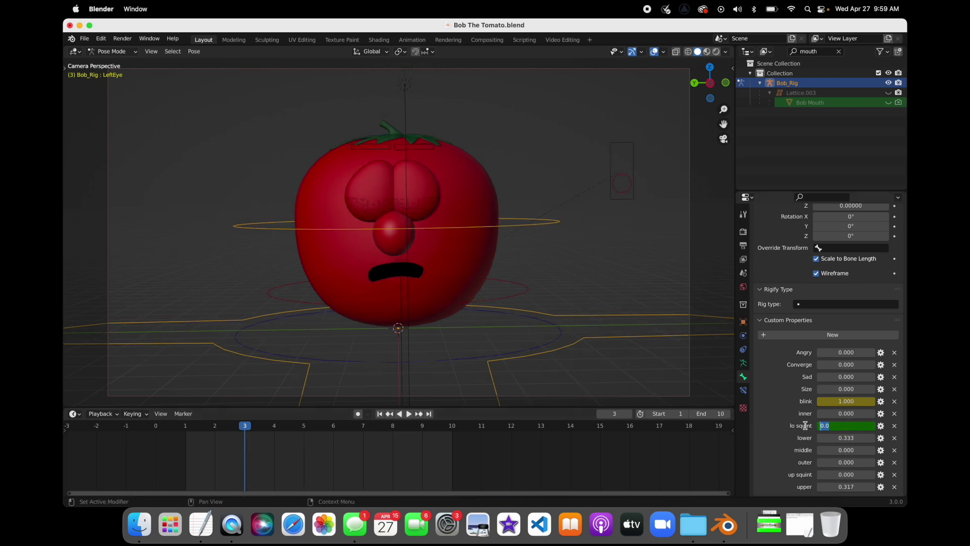
{"action": "left_click", "coordinate": [387, 147]}
{"action": "left_click", "coordinate": [848, 427]}
{"action": "type", "text": "1"}
{"action": "key", "text": "Return"}
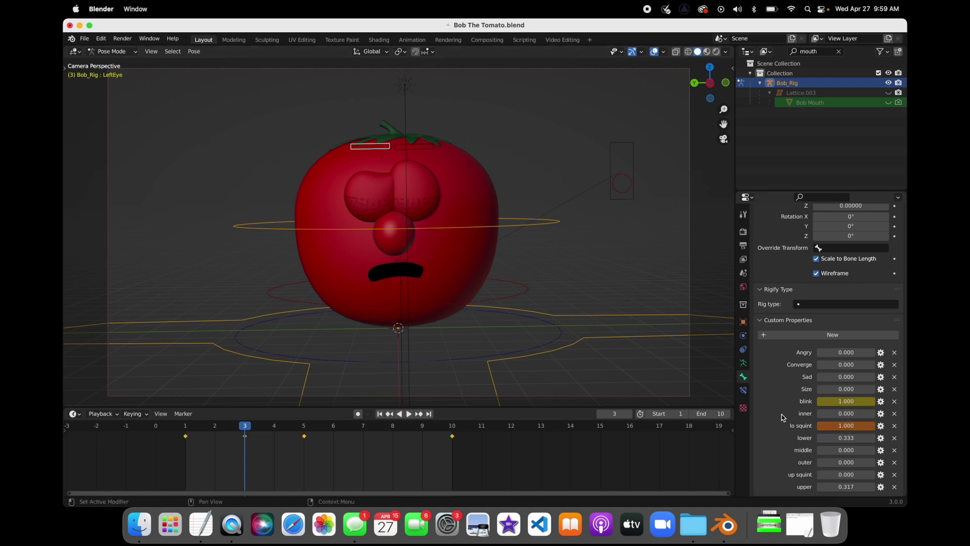
{"action": "right_click", "coordinate": [842, 427]}
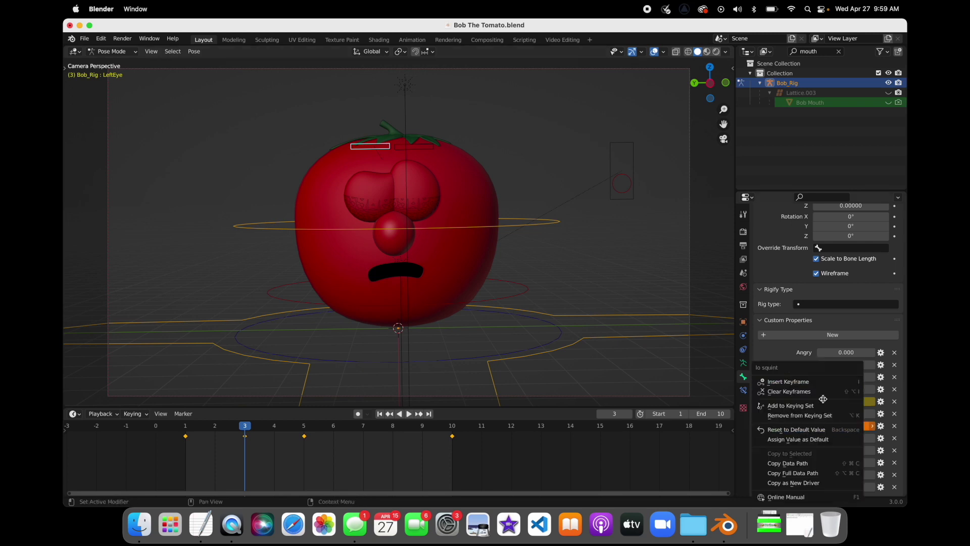
{"action": "left_click", "coordinate": [806, 383]}
Set the RightEye bone's lo squint property to 1 on frame 3, insert a keyframe for it and save the file.
{"action": "left_click", "coordinate": [432, 146]}
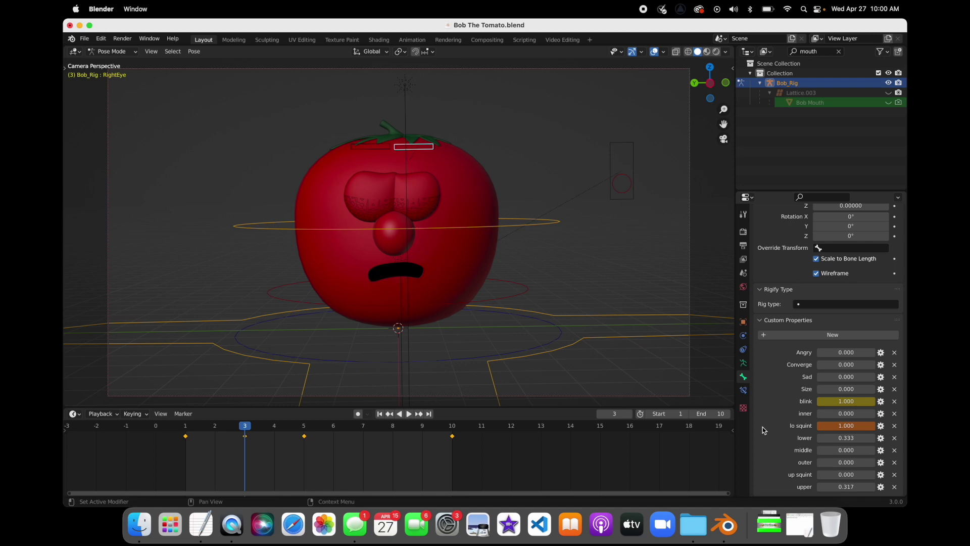
{"action": "right_click", "coordinate": [842, 427]}
{"action": "left_click", "coordinate": [804, 380]}
{"action": "left_click", "coordinate": [704, 266]}
{"action": "key", "text": "super+s"}
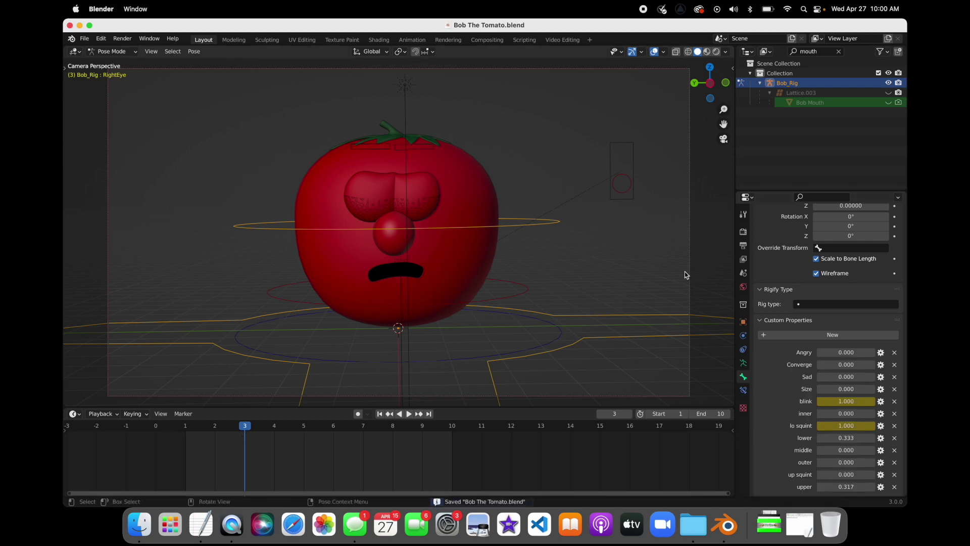
Play back the animation to check the squint, return to frame 1 and save the file.
{"action": "key", "text": "space"}
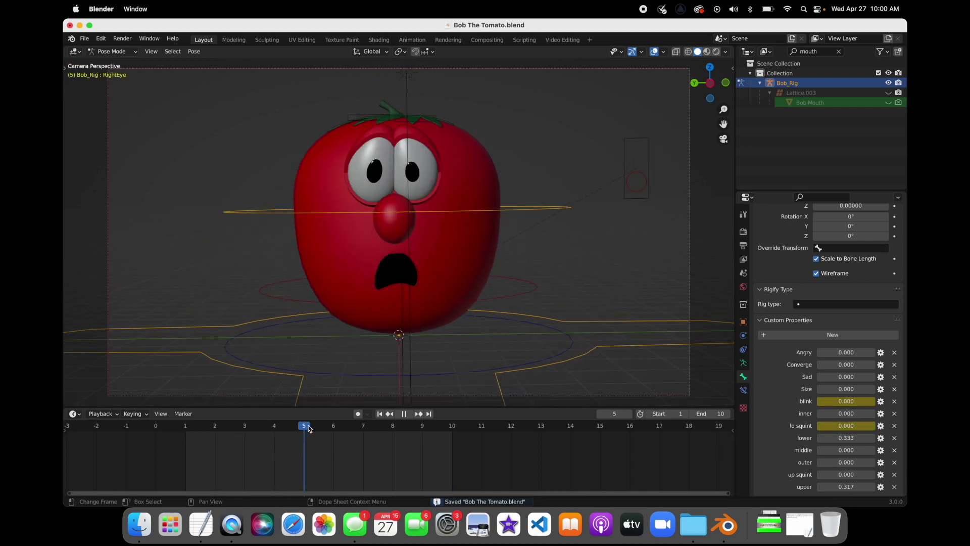
{"action": "left_click_drag", "start_coordinate": [433, 445], "coordinate": [186, 422]}
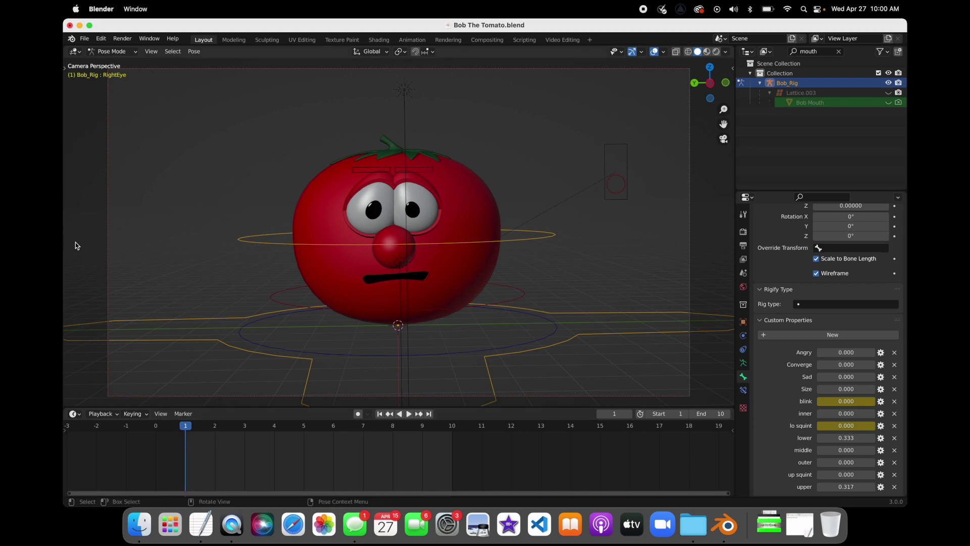
{"action": "key", "text": "super+s"}
Review the scene's output settings and its render settings down to Film and Color Management.
{"action": "left_click", "coordinate": [743, 246]}
{"action": "scroll", "coordinate": [810, 302], "scroll_direction": "up", "scroll_amount": 2}
{"action": "scroll", "coordinate": [813, 308], "scroll_direction": "up", "scroll_amount": 2}
{"action": "scroll", "coordinate": [824, 253], "scroll_direction": "up", "scroll_amount": 3}
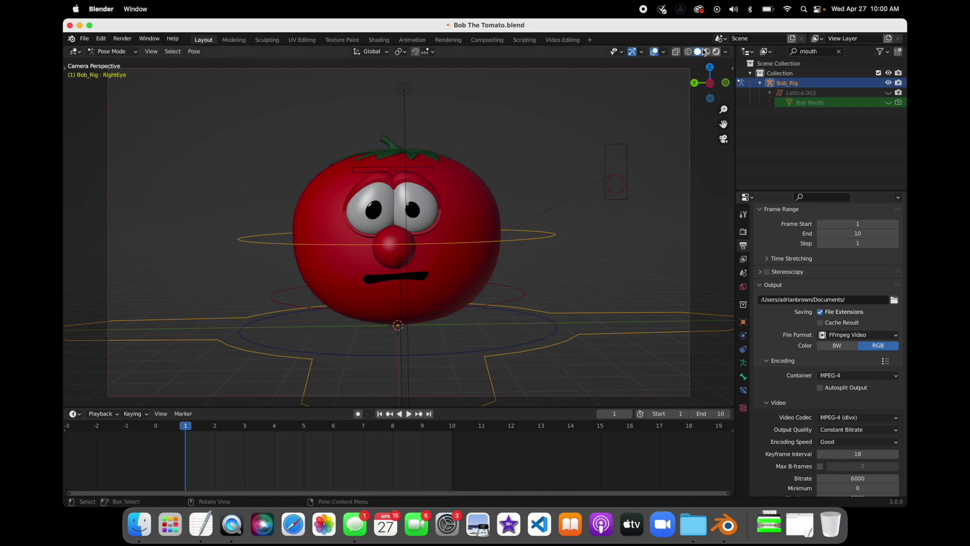
{"action": "left_click", "coordinate": [743, 231]}
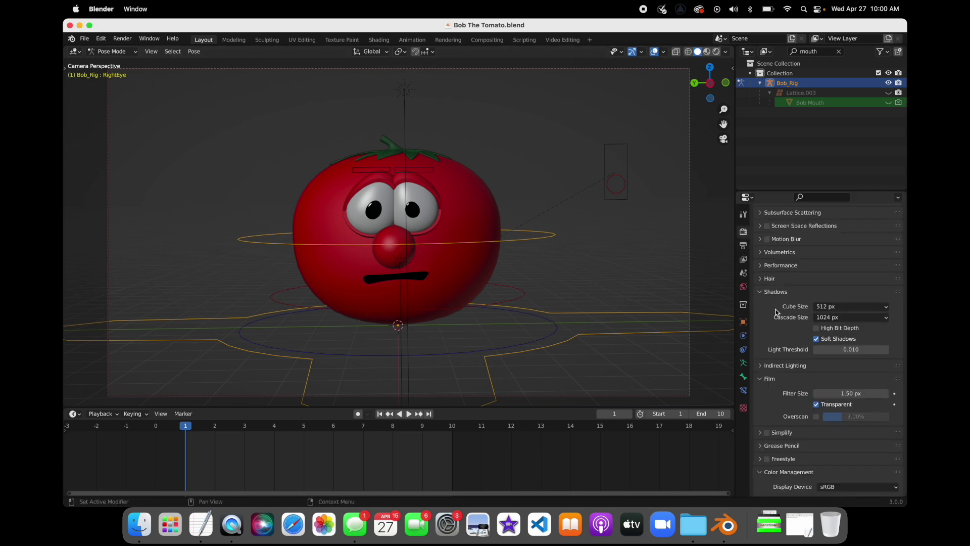
{"action": "scroll", "coordinate": [801, 407], "scroll_direction": "down", "scroll_amount": 3}
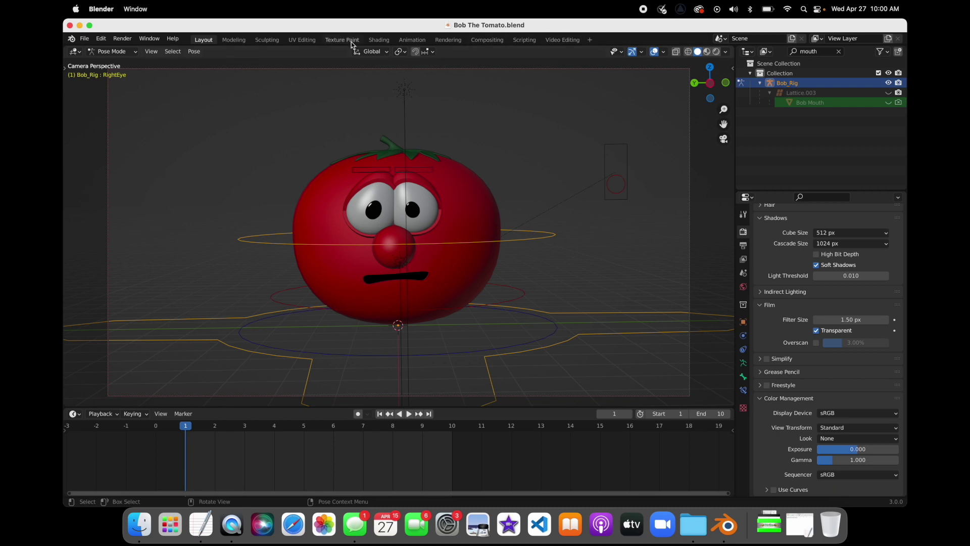
Switch from Pose Mode to Object Mode and select the green stem and leaves on top of the tomato.
{"action": "left_click", "coordinate": [112, 51]}
{"action": "left_click", "coordinate": [130, 65]}
{"action": "left_click", "coordinate": [396, 152]}
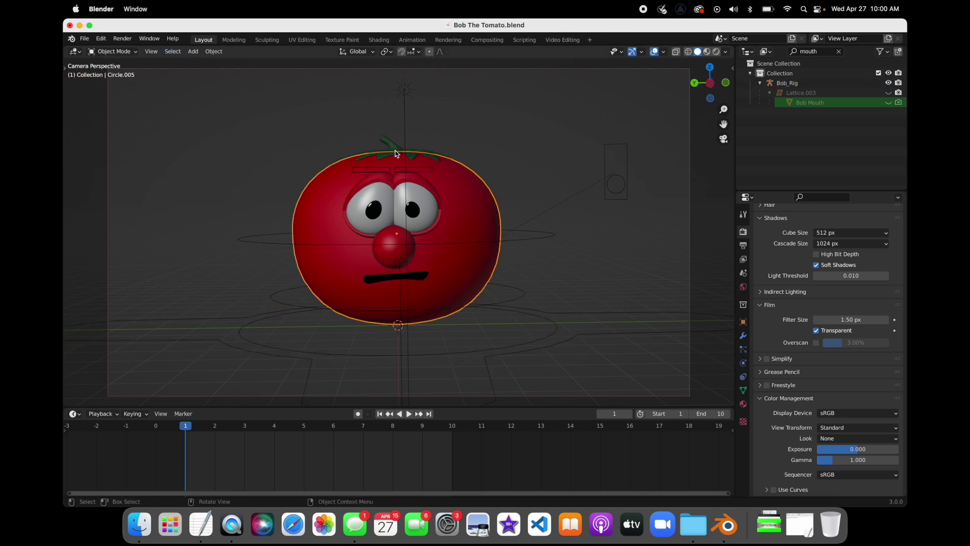
{"action": "left_click", "coordinate": [393, 146]}
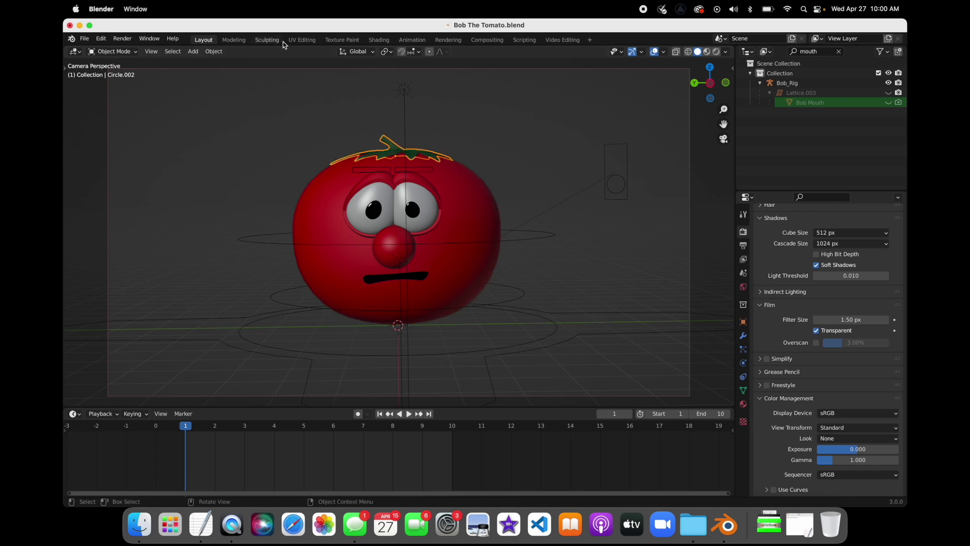
Thicken the tomato's green leaves and stem in Sculpt Mode with the Mesh Filter set to Inflate.
{"action": "left_click", "coordinate": [267, 40]}
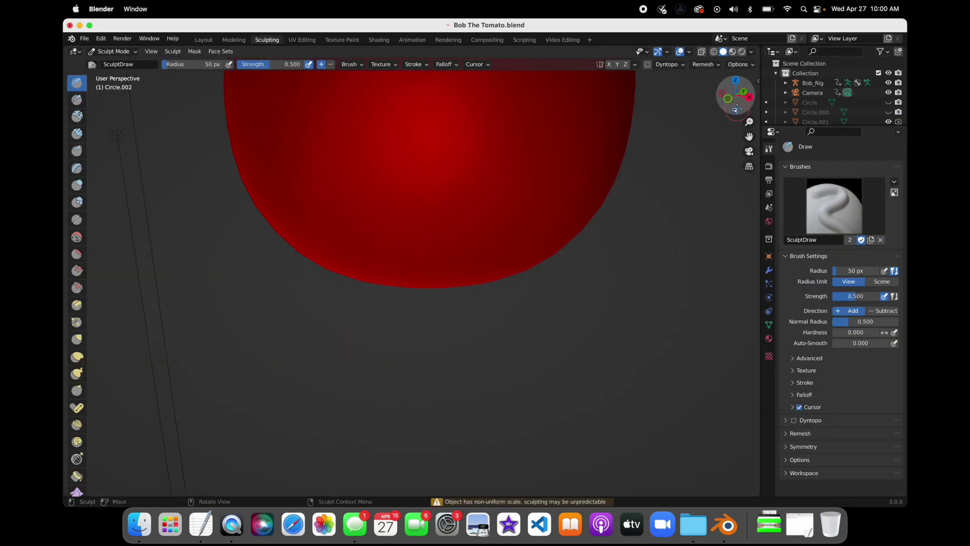
{"action": "left_click_drag", "start_coordinate": [750, 136], "coordinate": [750, 311]}
{"action": "left_click_drag", "start_coordinate": [736, 95], "coordinate": [781, 98]}
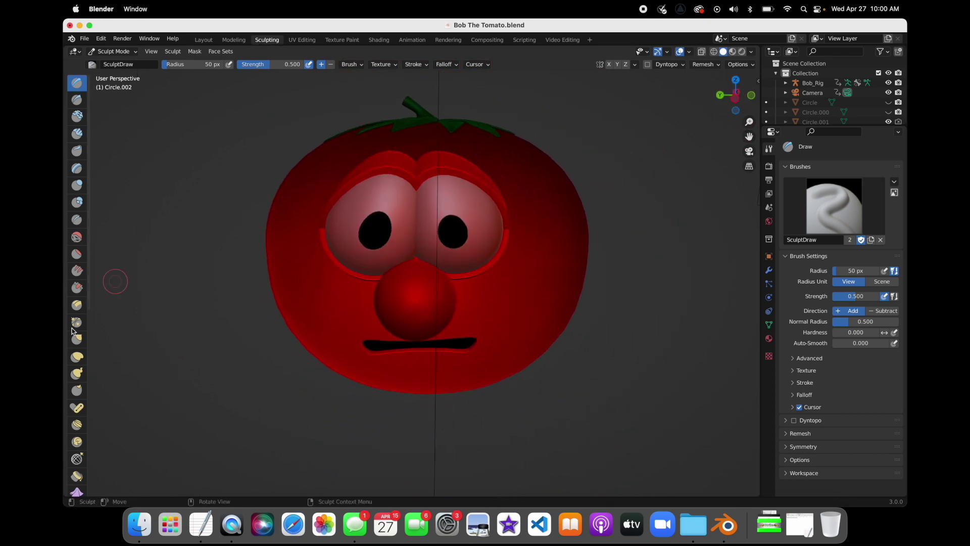
{"action": "scroll", "coordinate": [77, 457], "scroll_direction": "down", "scroll_amount": 10}
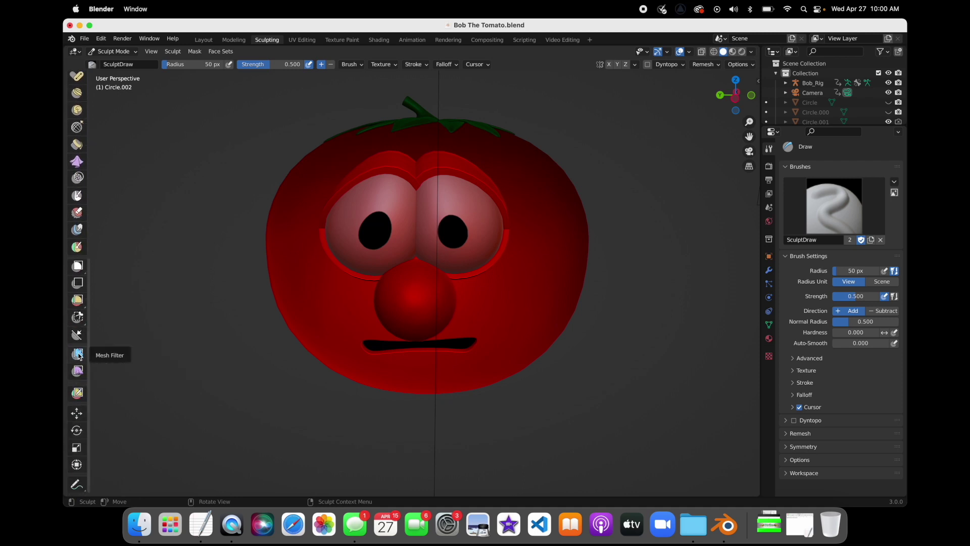
{"action": "left_click", "coordinate": [78, 354]}
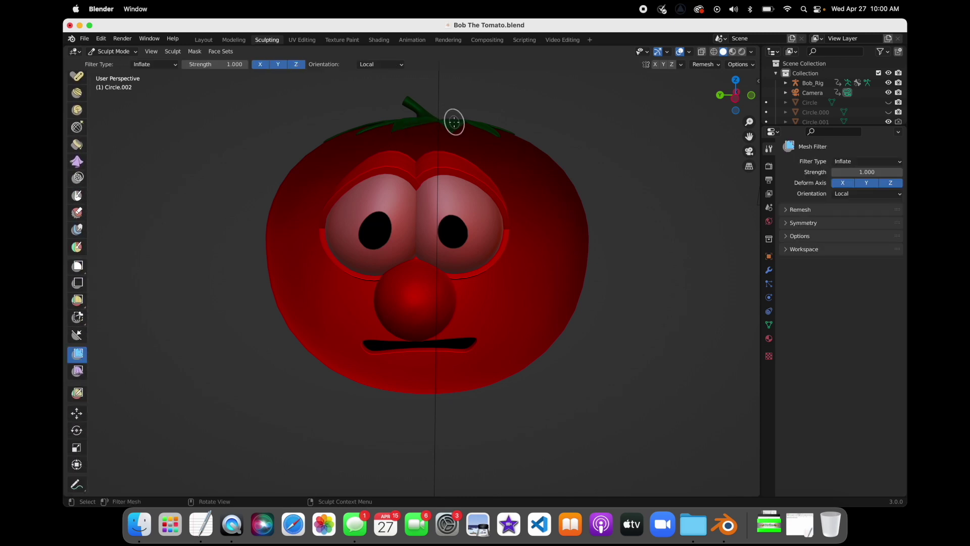
{"action": "left_click_drag", "start_coordinate": [454, 122], "coordinate": [497, 99]}
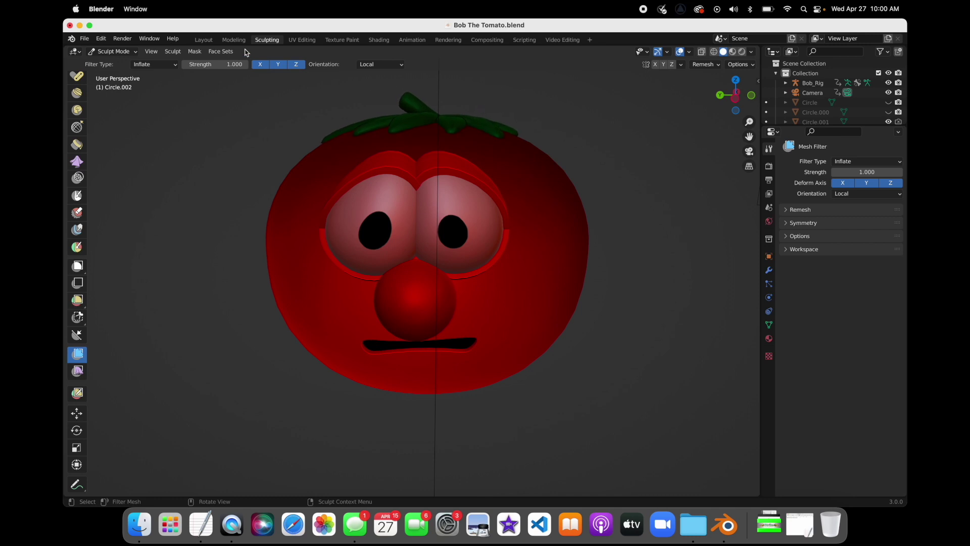
Return to the Layout workspace, show the camera view in rendered shading, and save the file.
{"action": "left_click", "coordinate": [215, 41]}
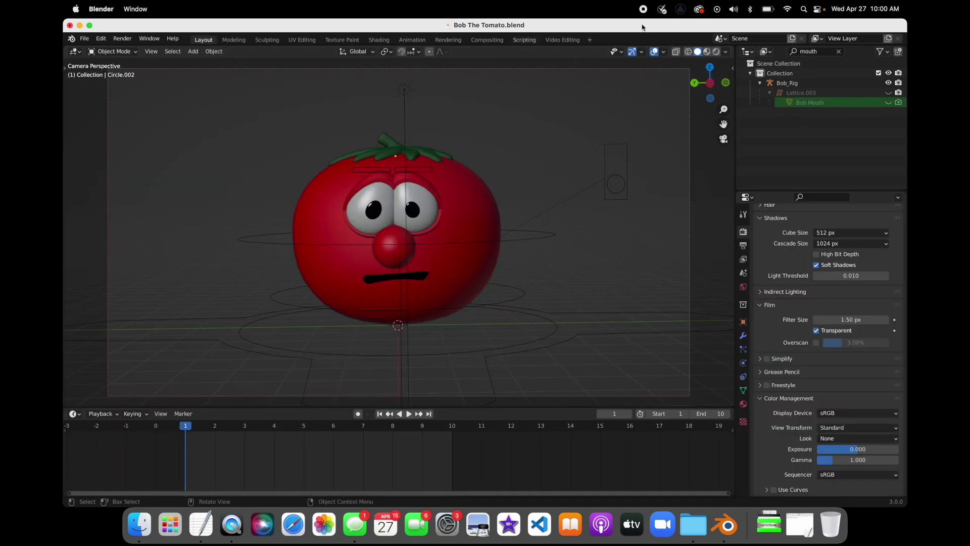
{"action": "left_click", "coordinate": [716, 51]}
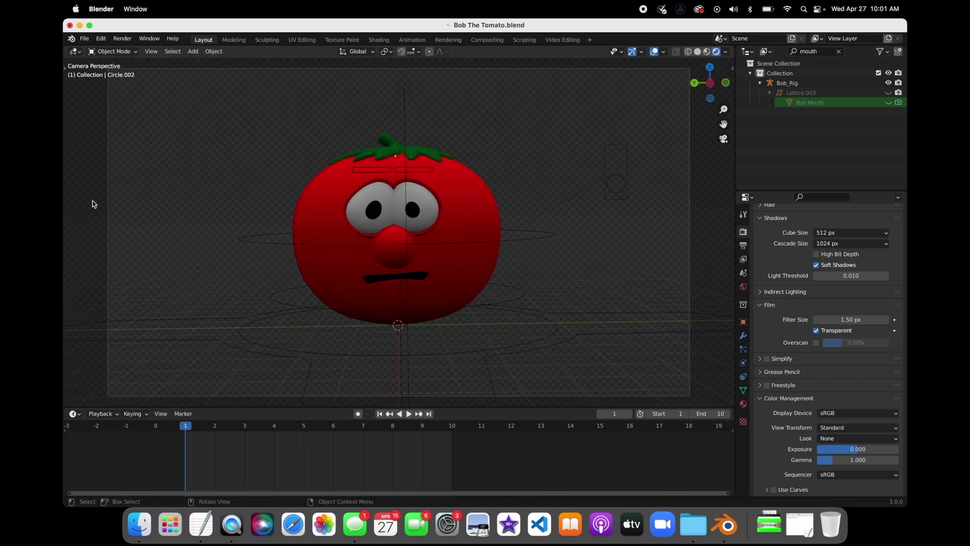
{"action": "key", "text": "super+s"}
Change the tomato body's Diffuse BSDF color to bright green in the Shading workspace.
{"action": "left_click", "coordinate": [379, 39]}
{"action": "mouse_move", "coordinate": [735, 82]}
{"action": "left_mouse_down"}
{"action": "mouse_move", "coordinate": [708, 86]}
{"action": "mouse_move", "coordinate": [718, 87]}
{"action": "left_mouse_up"}
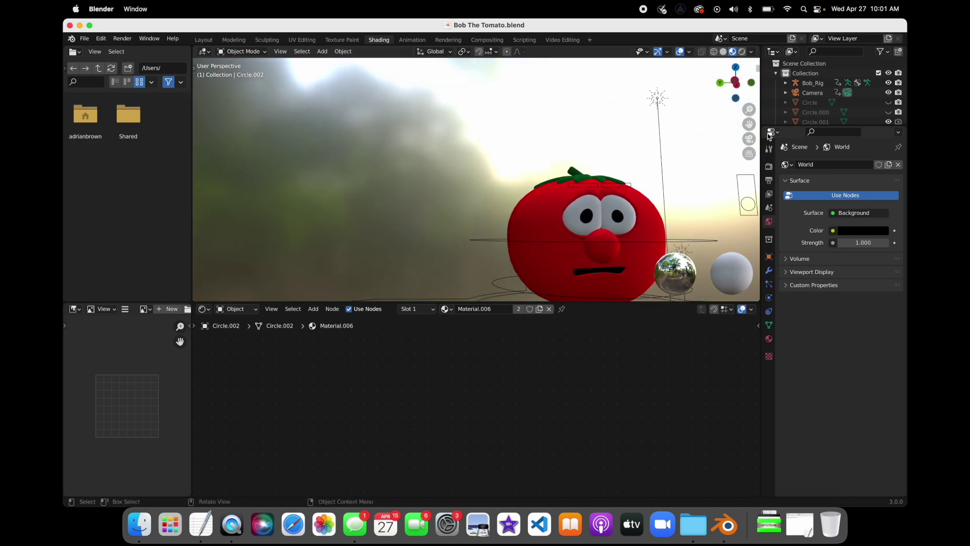
{"action": "left_click_drag", "start_coordinate": [749, 124], "coordinate": [646, 102]}
{"action": "left_click", "coordinate": [542, 202]}
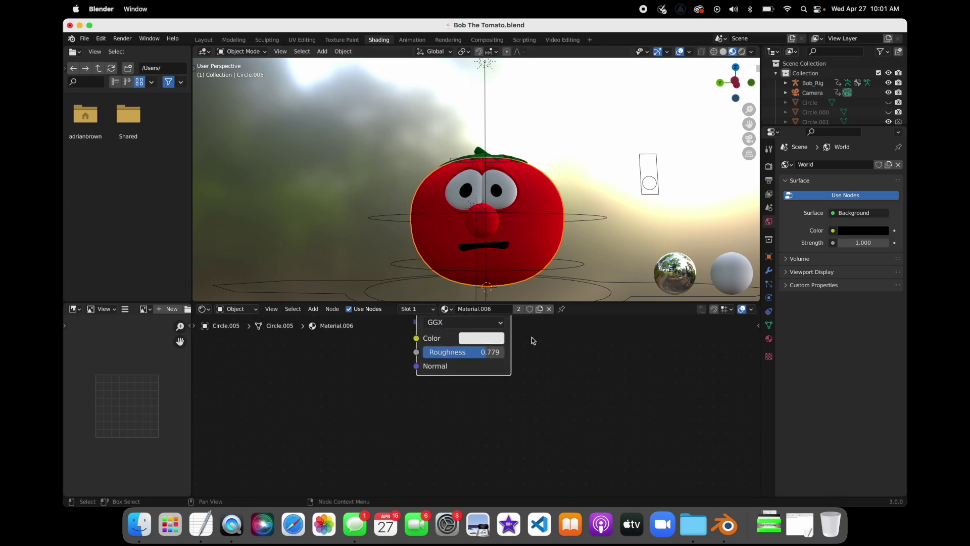
{"action": "scroll", "coordinate": [533, 341], "scroll_direction": "up", "scroll_amount": 5}
{"action": "scroll", "coordinate": [533, 341], "scroll_direction": "right", "scroll_amount": 5}
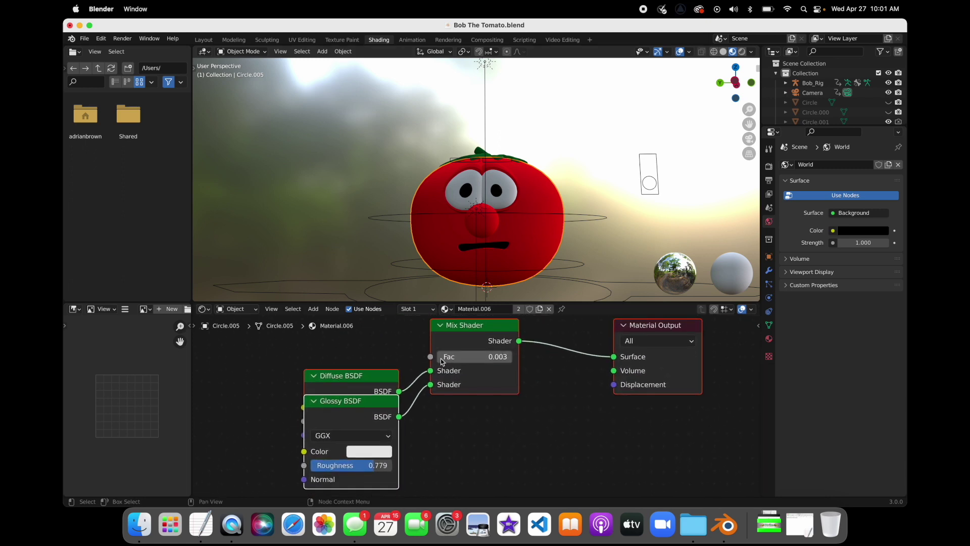
{"action": "left_click", "coordinate": [376, 379]}
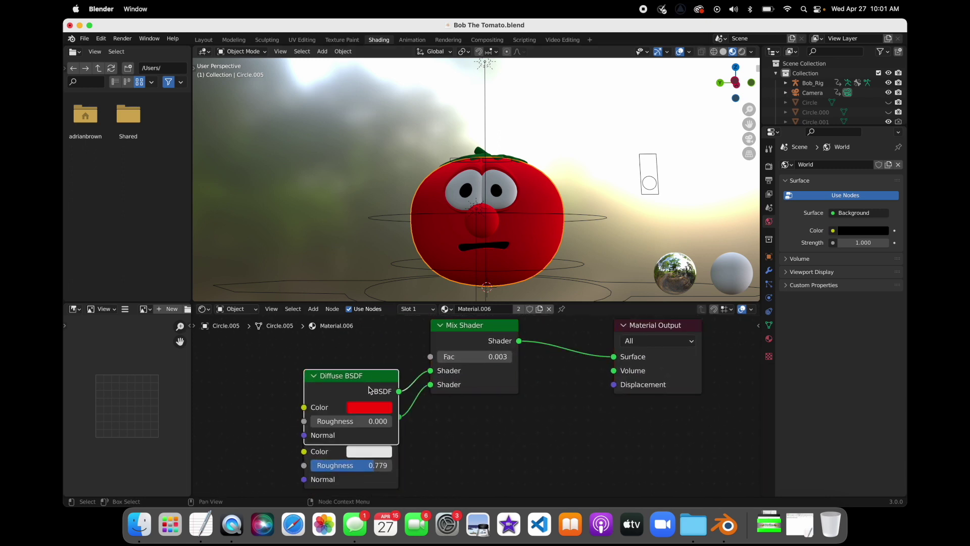
{"action": "left_click", "coordinate": [360, 409]}
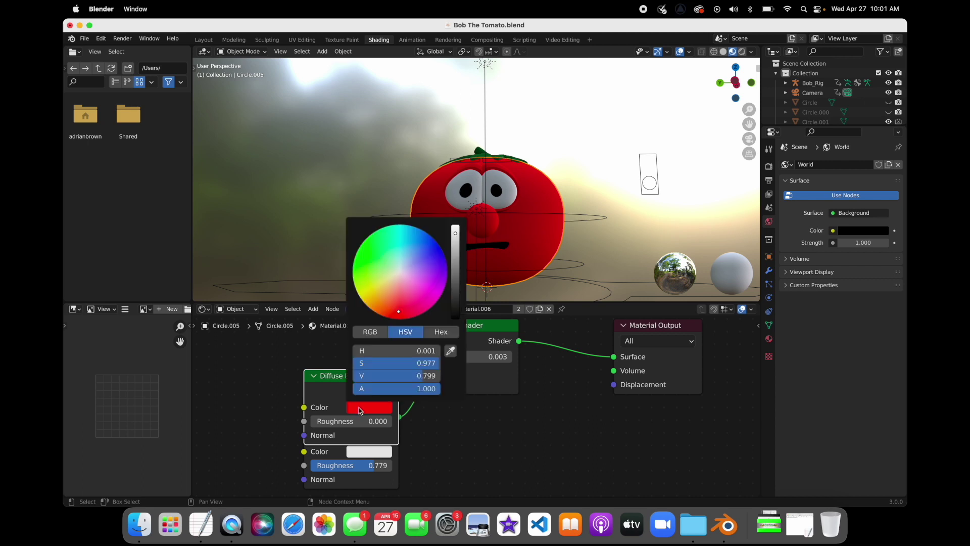
{"action": "left_click_drag", "start_coordinate": [390, 286], "coordinate": [361, 249]}
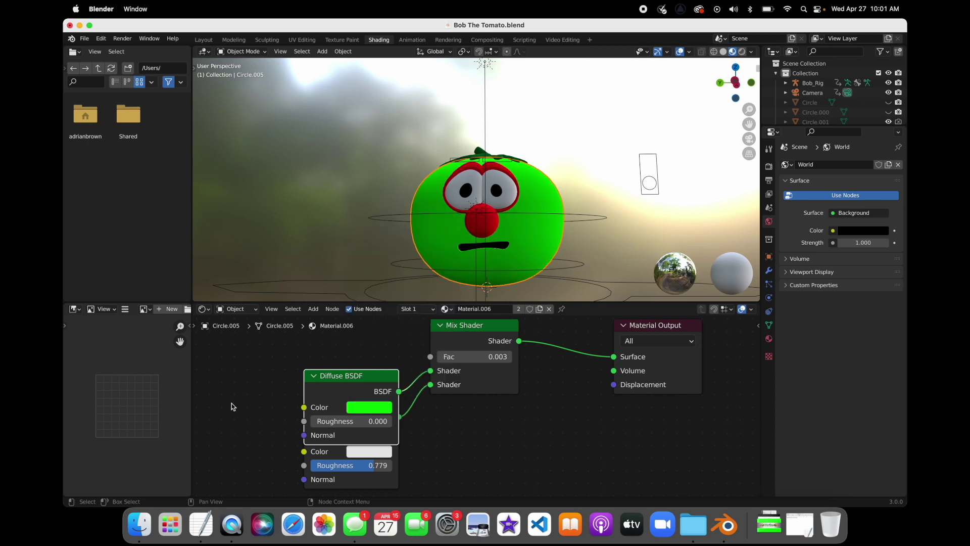
Set the nose material's Diffuse BSDF color to the same bright green as the body.
{"action": "left_click", "coordinate": [495, 224]}
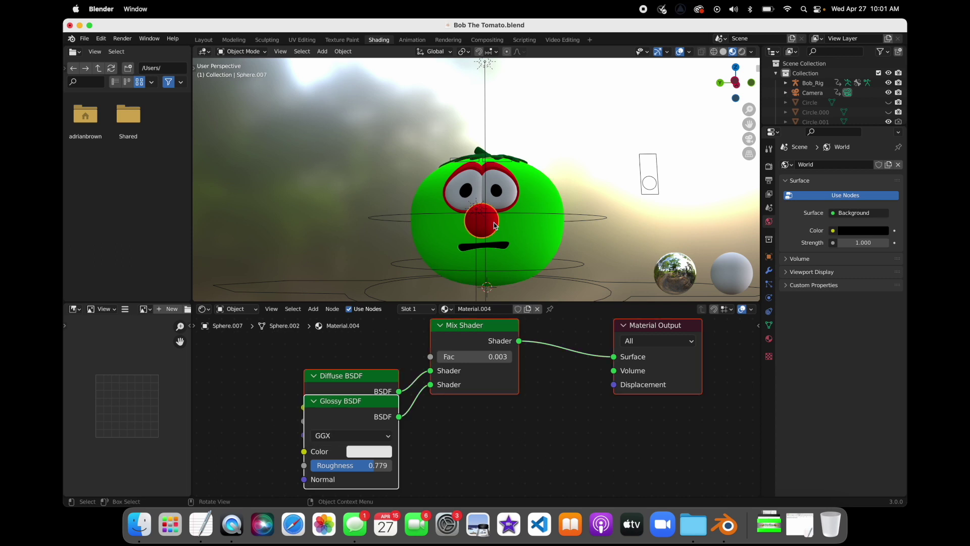
{"action": "left_click", "coordinate": [362, 375]}
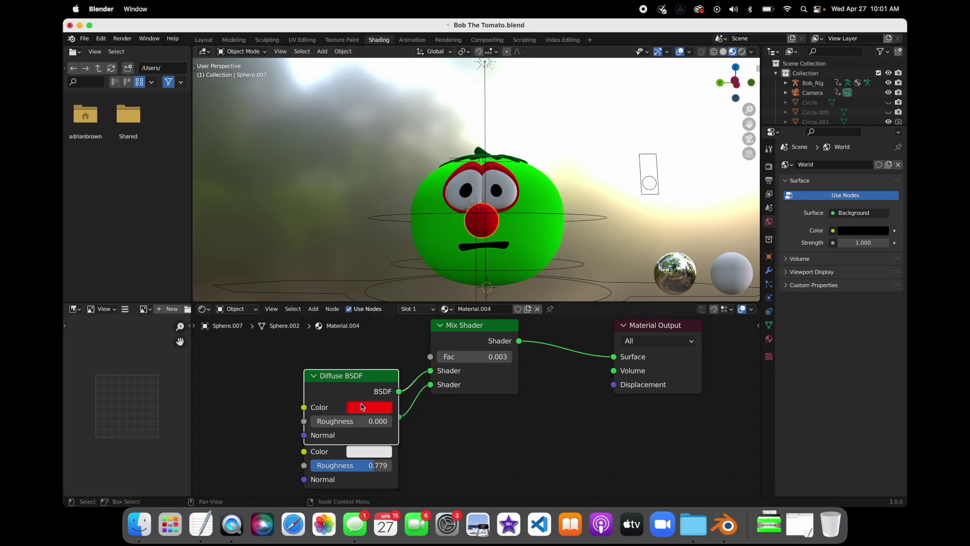
{"action": "left_click", "coordinate": [365, 407]}
{"action": "left_click", "coordinate": [359, 258]}
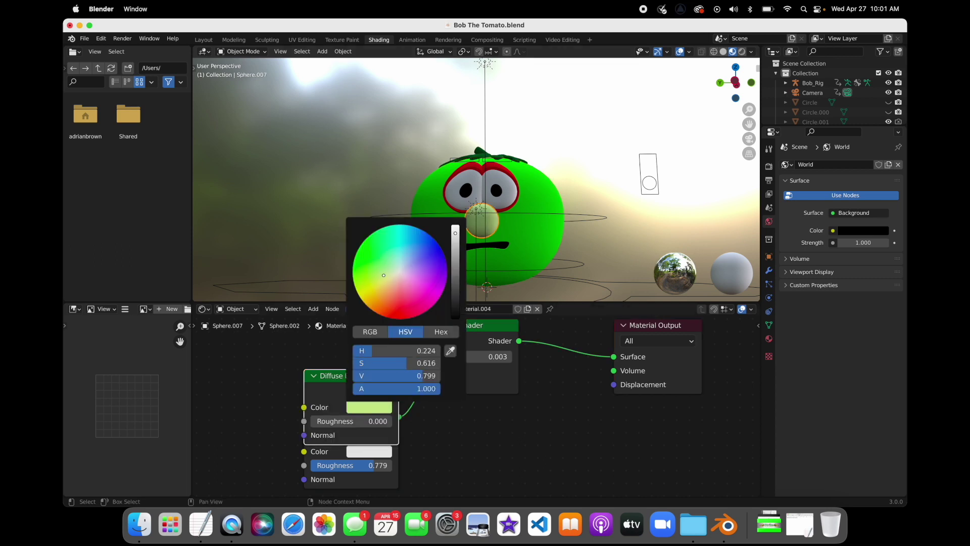
Recolor the shared eyelid material's Diffuse BSDF to green with hue 0.324, saturation 1.000 and value 0.799.
{"action": "left_click", "coordinate": [513, 179]}
{"action": "left_click", "coordinate": [513, 179]}
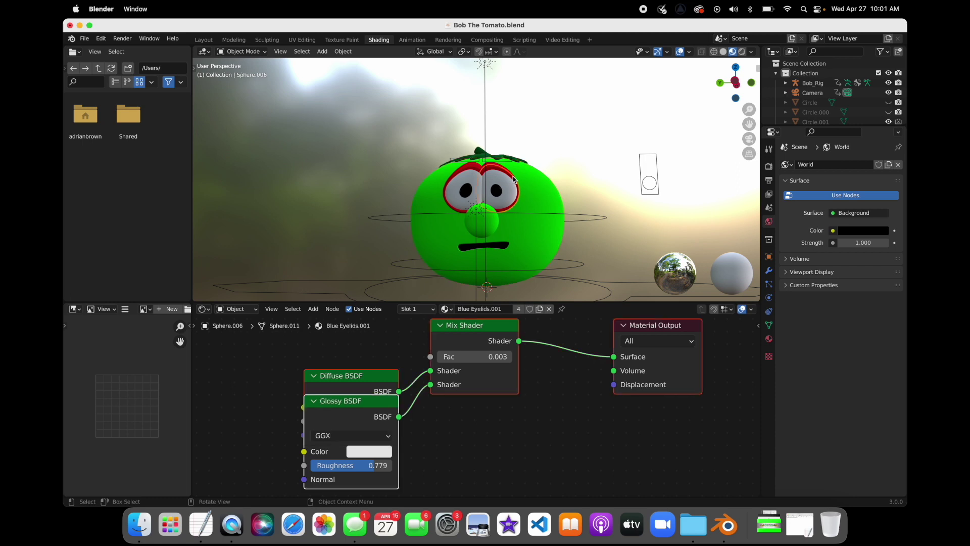
{"action": "left_click", "coordinate": [513, 179]}
{"action": "left_click", "coordinate": [379, 380]}
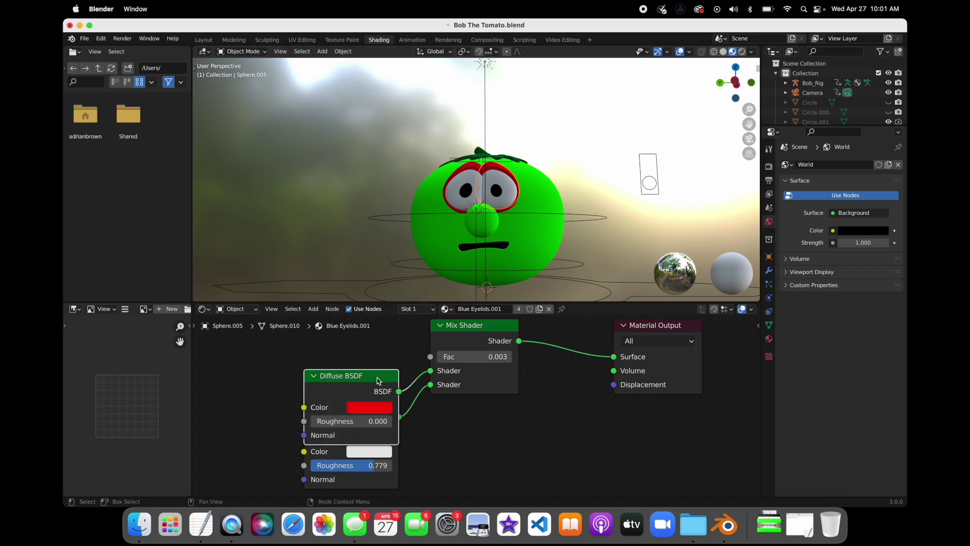
{"action": "left_click", "coordinate": [369, 407]}
{"action": "left_click", "coordinate": [355, 260]}
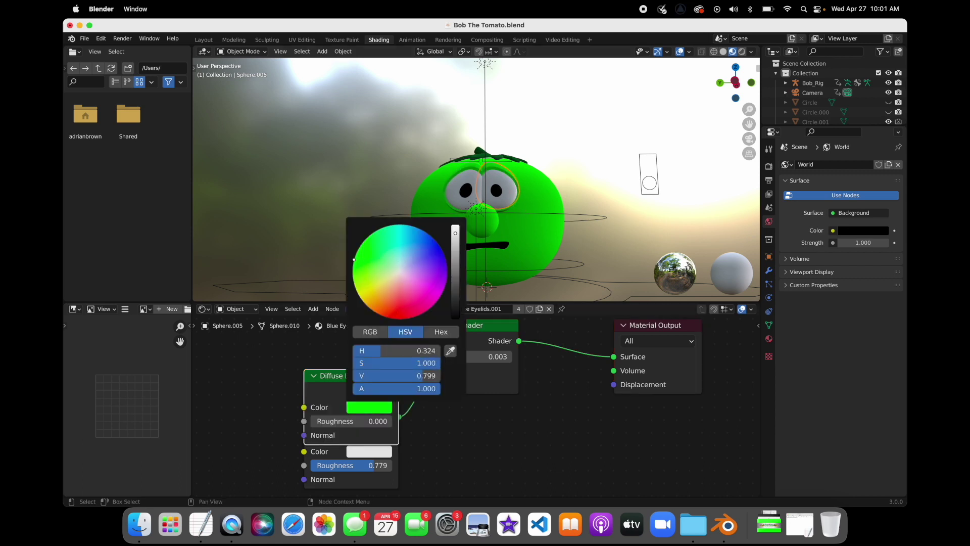
Save the file from the Layout workspace and preview the animation in rendered shading, ending on frame 1.
{"action": "left_click", "coordinate": [212, 40]}
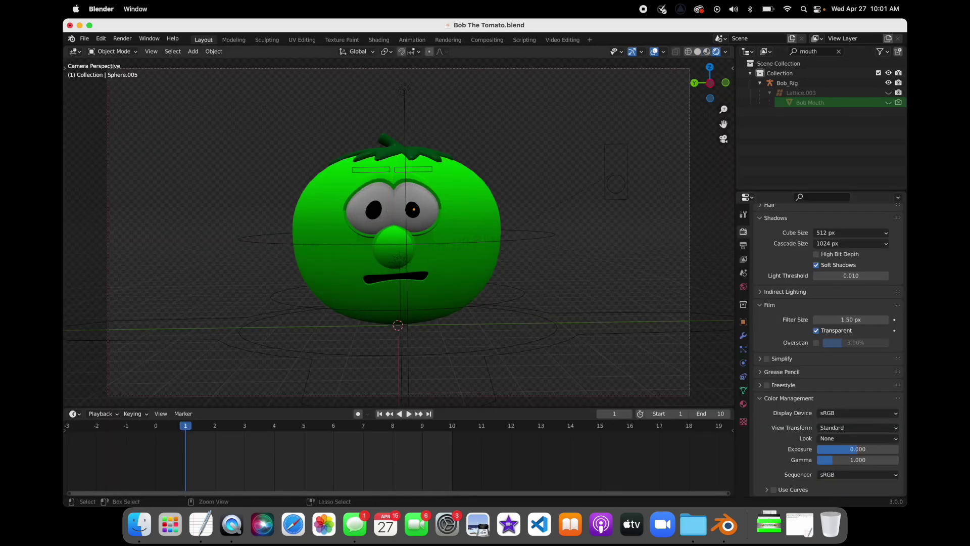
{"action": "key", "text": "super+s"}
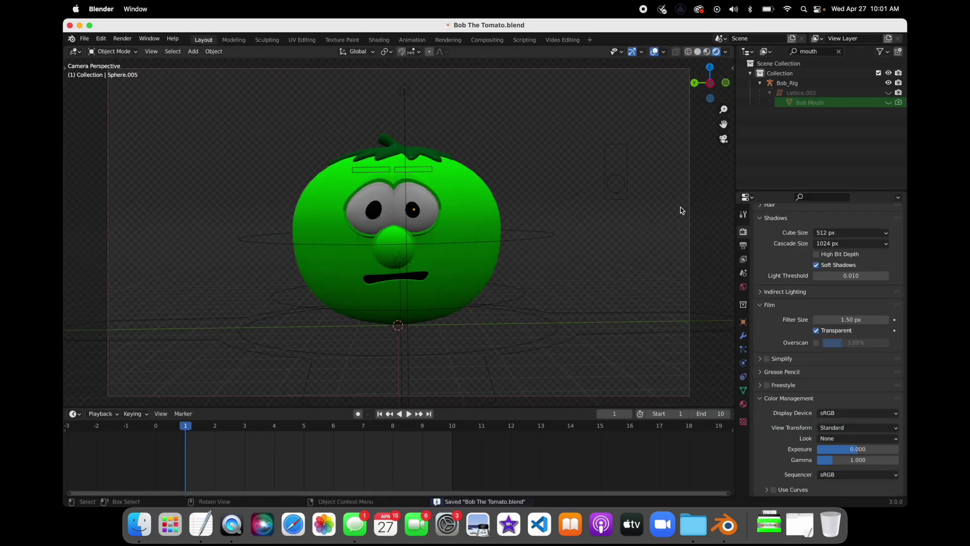
{"action": "left_click", "coordinate": [215, 427]}
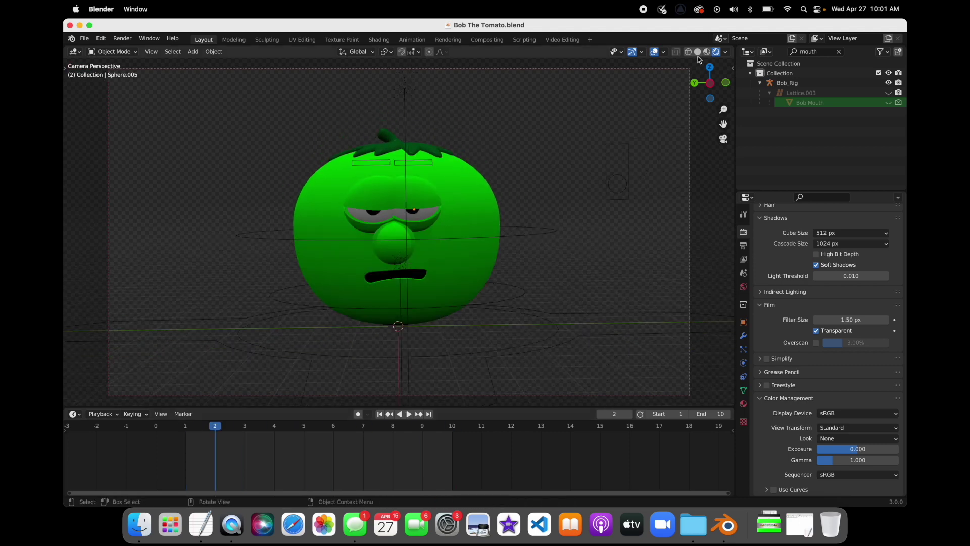
{"action": "key", "text": "space"}
{"action": "key", "text": "space"}
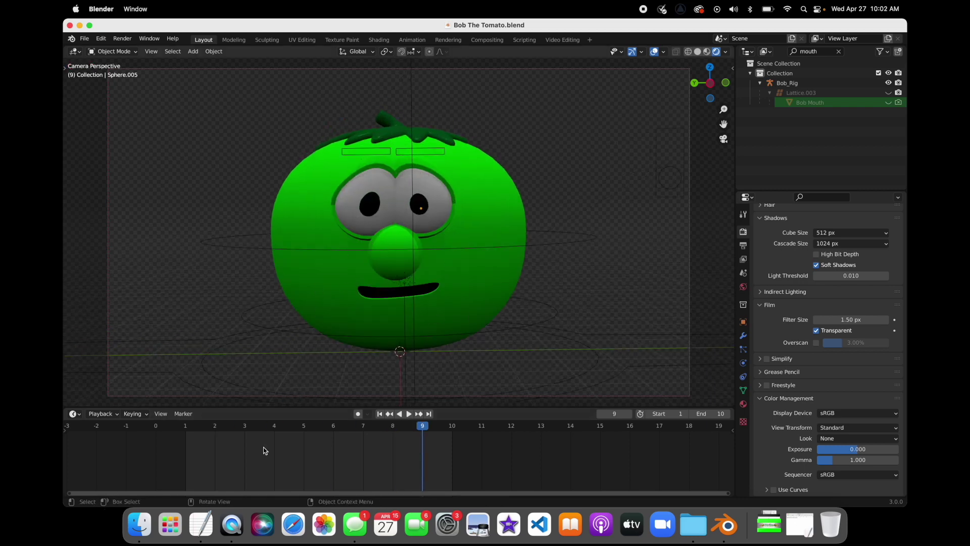
{"action": "left_click", "coordinate": [186, 424]}
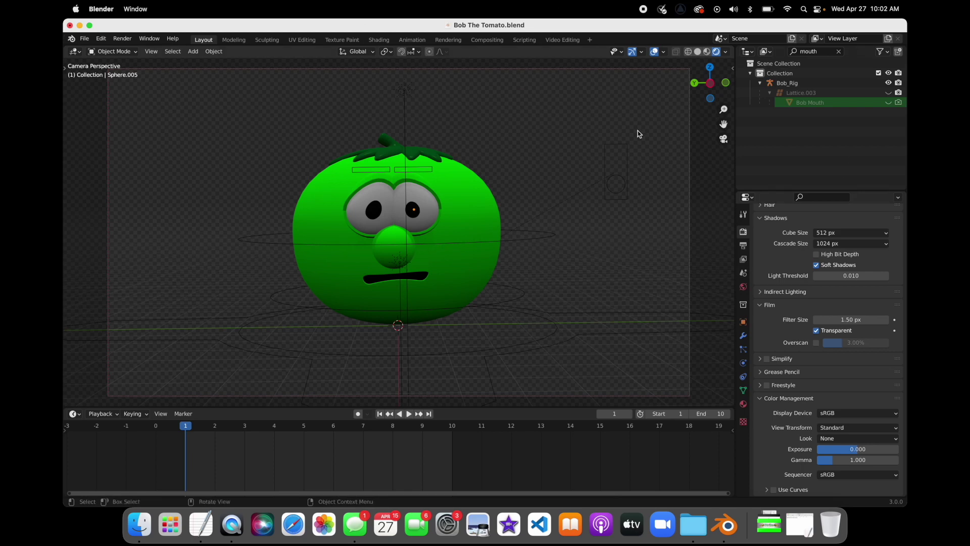
Switch the viewport to solid shading, play the animation from frame 1, and save the file.
{"action": "left_click", "coordinate": [698, 53]}
{"action": "key", "text": "space"}
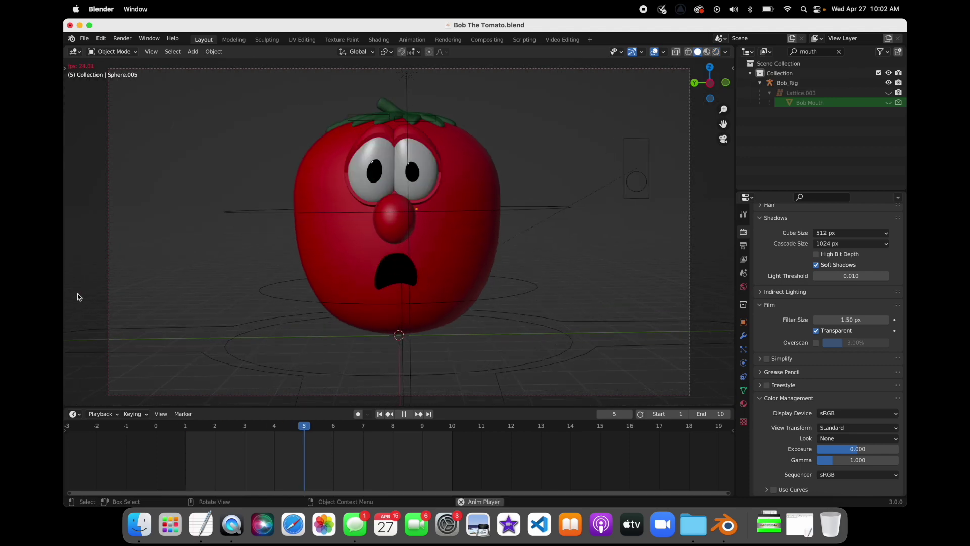
{"action": "mouse_move", "coordinate": [189, 427]}
{"action": "left_mouse_down"}
{"action": "mouse_move", "coordinate": [333, 425]}
{"action": "mouse_move", "coordinate": [404, 408]}
{"action": "mouse_move", "coordinate": [422, 427]}
{"action": "mouse_move", "coordinate": [195, 436]}
{"action": "mouse_move", "coordinate": [423, 426]}
{"action": "mouse_move", "coordinate": [122, 441]}
{"action": "mouse_move", "coordinate": [183, 430]}
{"action": "left_mouse_up"}
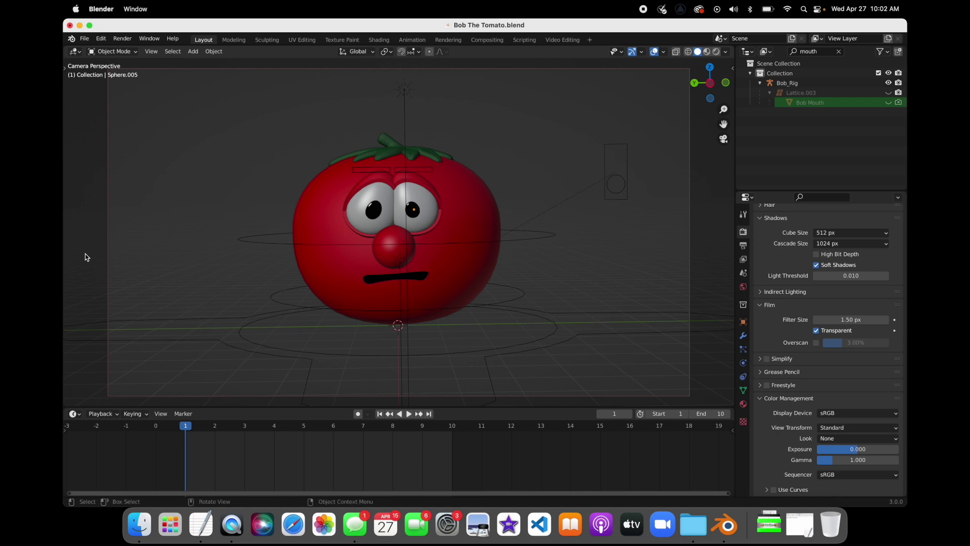
{"action": "key", "text": "super+s"}
{"action": "key", "text": "space"}
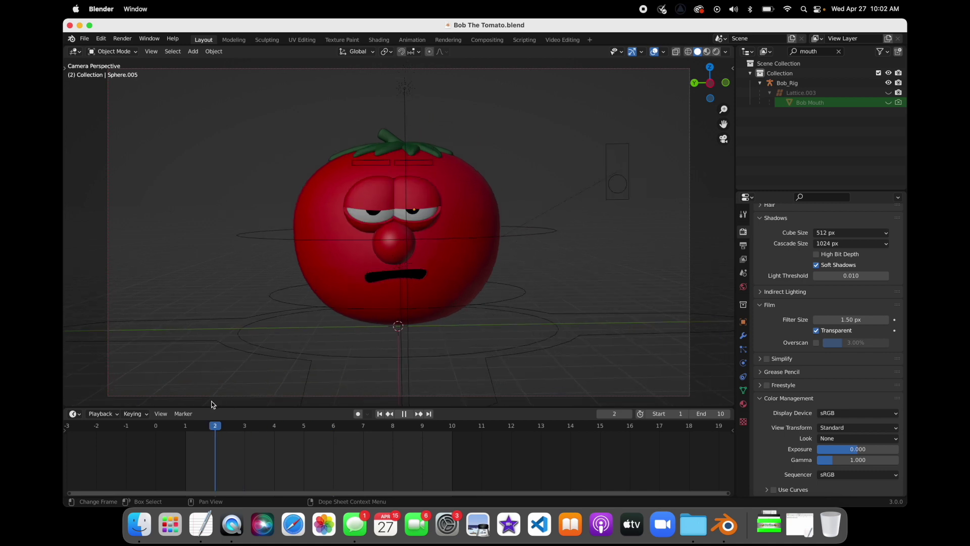
{"action": "key", "text": "space"}
Select the tomato's eyeball on the viewer's left and insert a keyframe for it at frame 1.
{"action": "left_click", "coordinate": [373, 197]}
{"action": "left_click", "coordinate": [376, 196]}
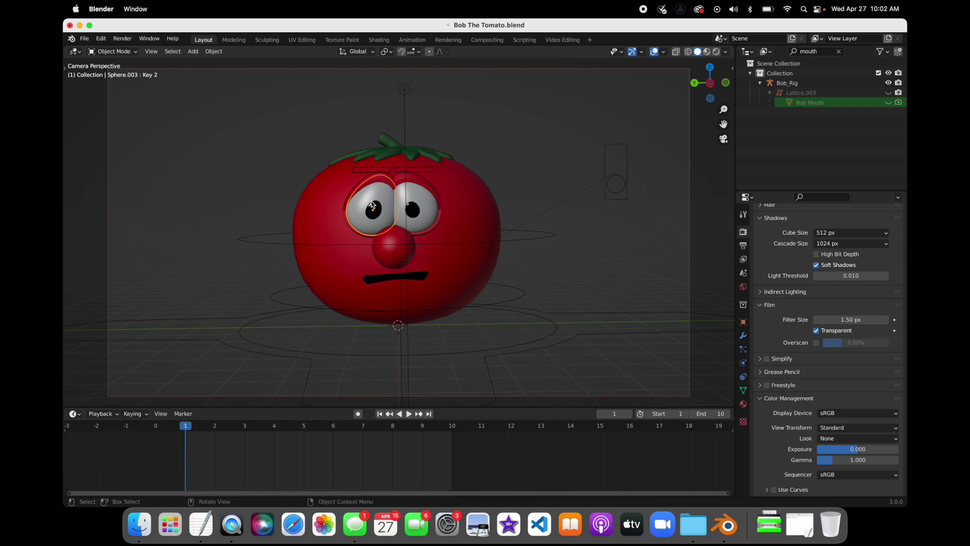
{"action": "left_click", "coordinate": [383, 194]}
{"action": "left_click", "coordinate": [382, 197]}
{"action": "left_click", "coordinate": [382, 196]}
{"action": "left_click", "coordinate": [226, 205]}
{"action": "left_click", "coordinate": [385, 198]}
{"action": "left_click", "coordinate": [375, 214]}
{"action": "right_click", "coordinate": [369, 224]}
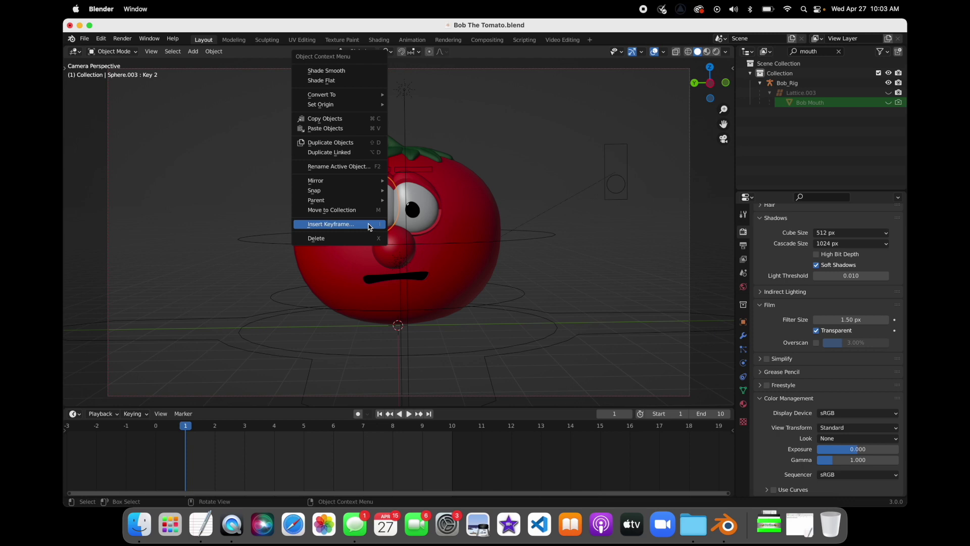
{"action": "left_click", "coordinate": [368, 224]}
{"action": "left_click", "coordinate": [369, 225]}
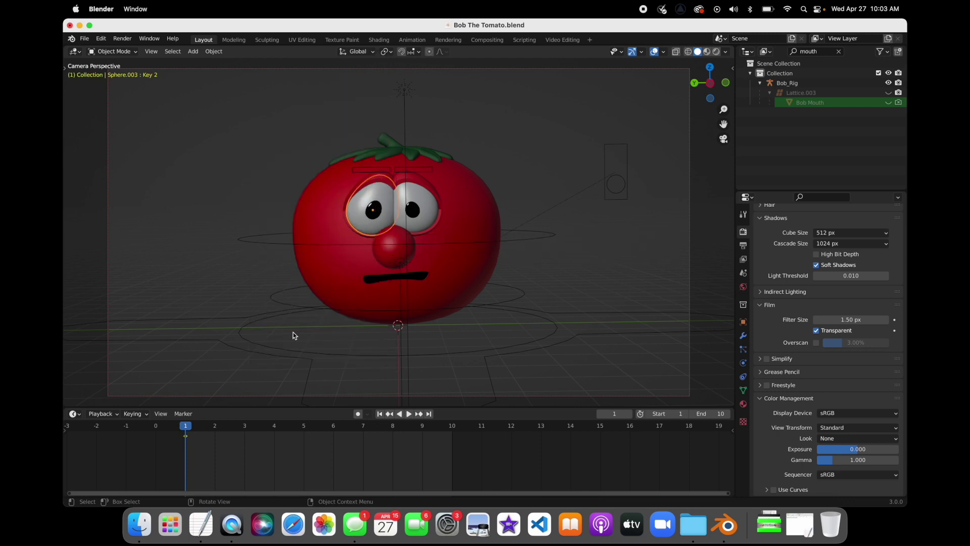
At frame 5, rotate the selected eyeball freely so its pupil turns outward, away from the nose.
{"action": "key", "text": "space"}
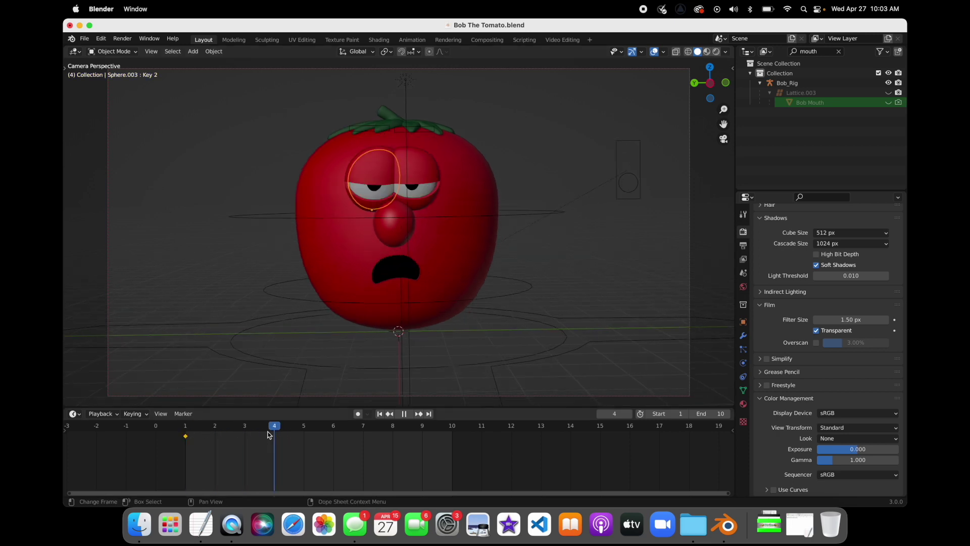
{"action": "key", "text": "space"}
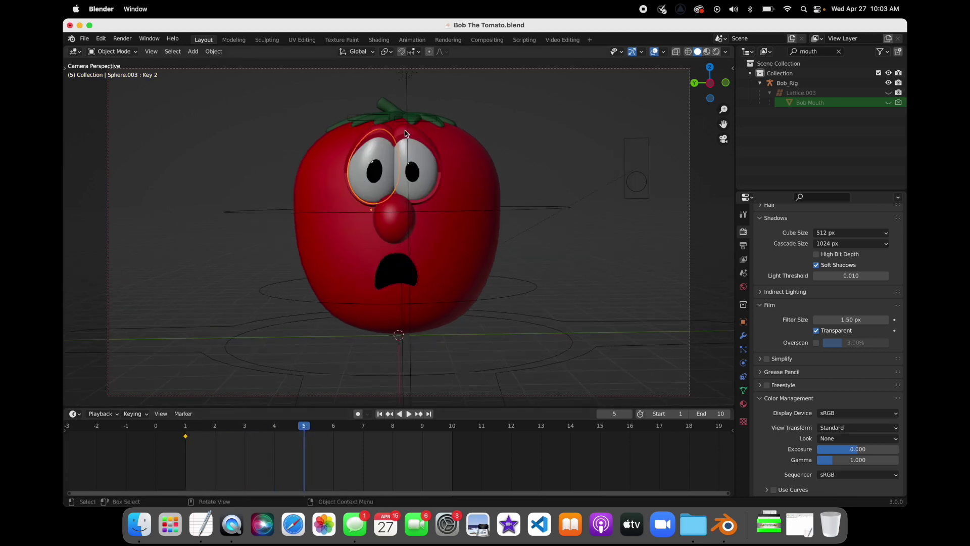
{"action": "key", "text": "r"}
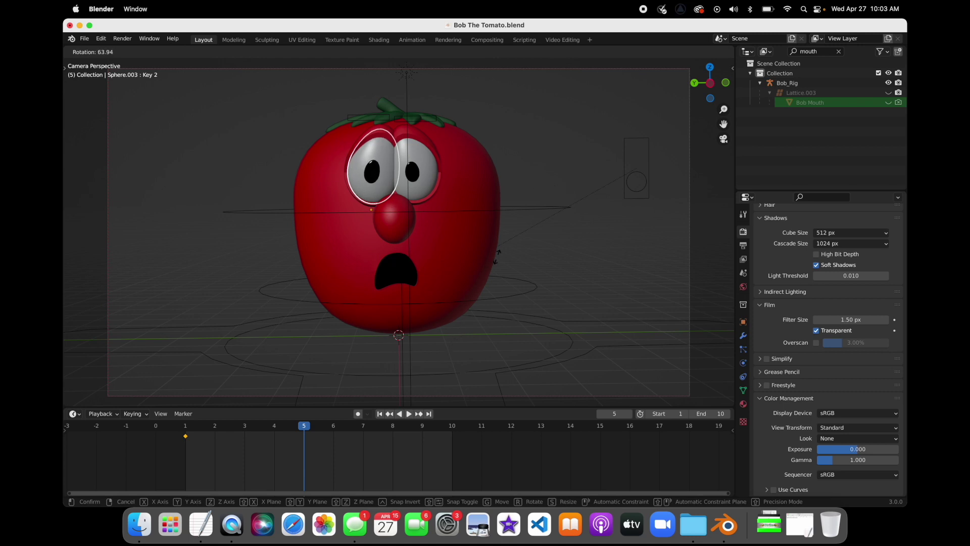
{"action": "left_click", "coordinate": [486, 325]}
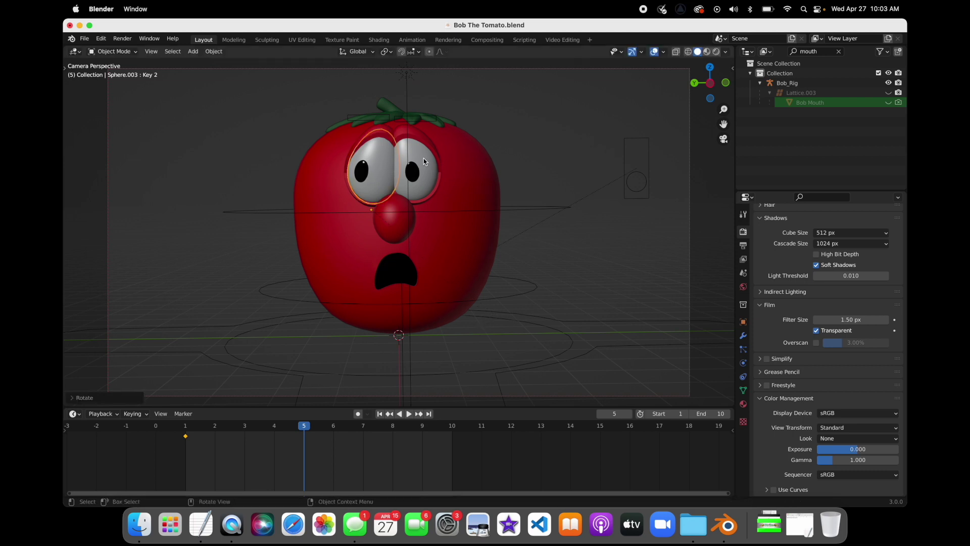
Rotate the selected eyeball about the global Z and X axes so its pupil looks upward and outward.
{"action": "key", "text": "r"}
{"action": "key", "text": "z"}
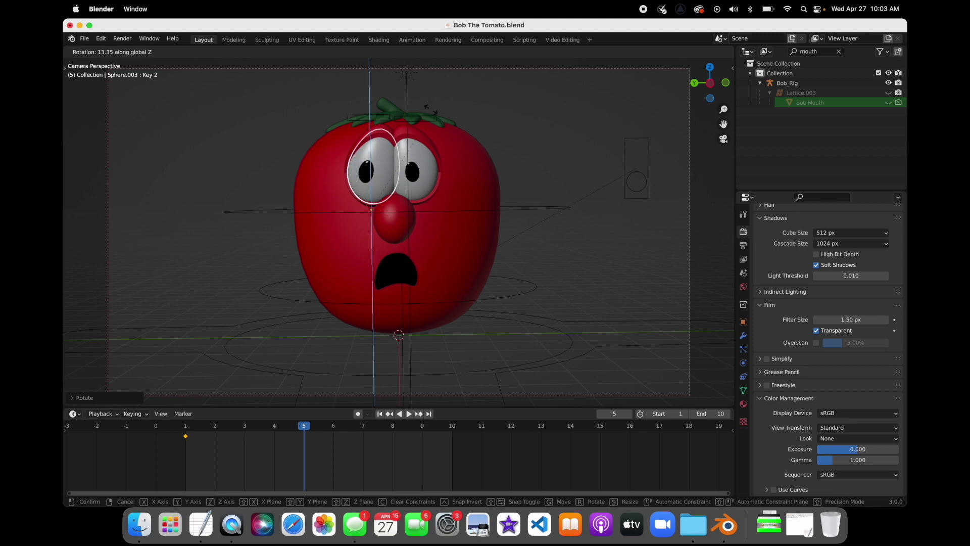
{"action": "left_click", "coordinate": [453, 131]}
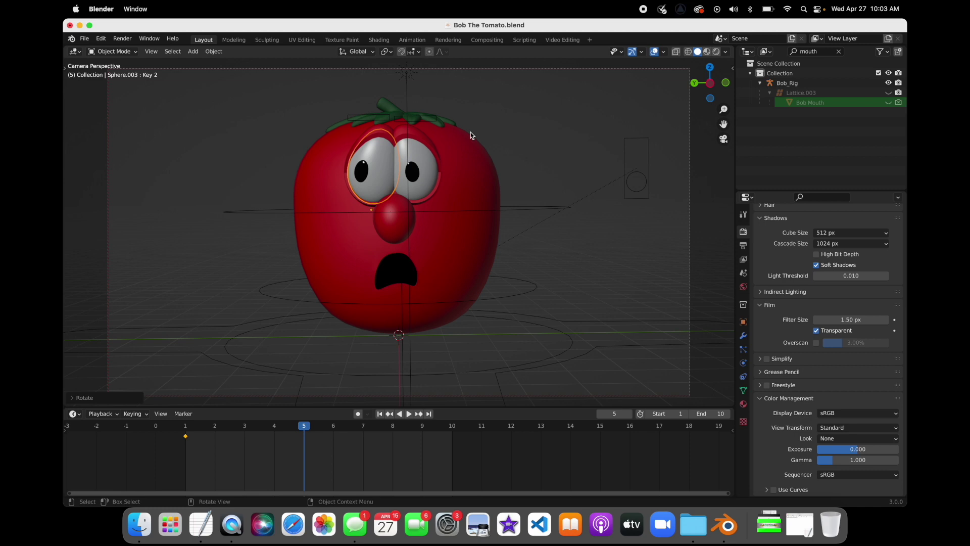
{"action": "key", "text": "r"}
{"action": "key", "text": "x"}
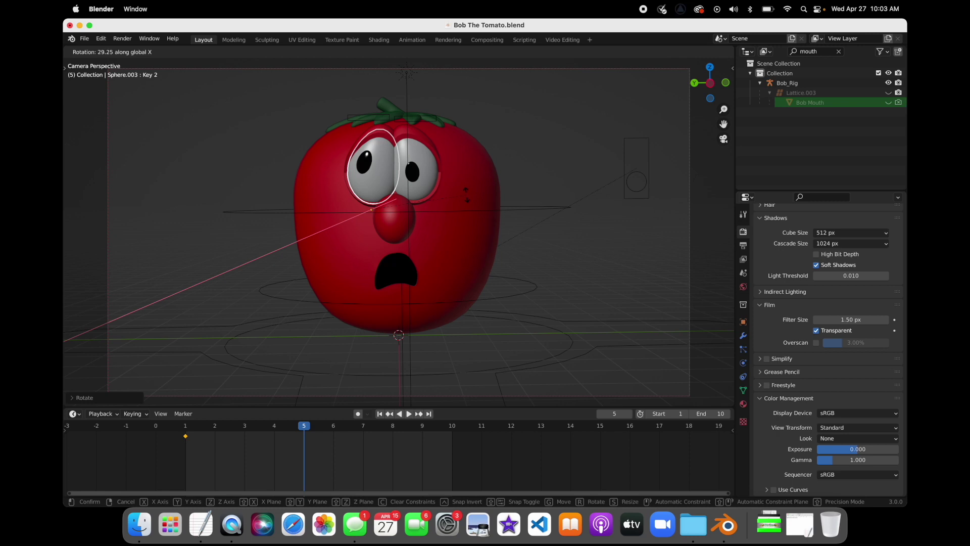
{"action": "left_click", "coordinate": [457, 216]}
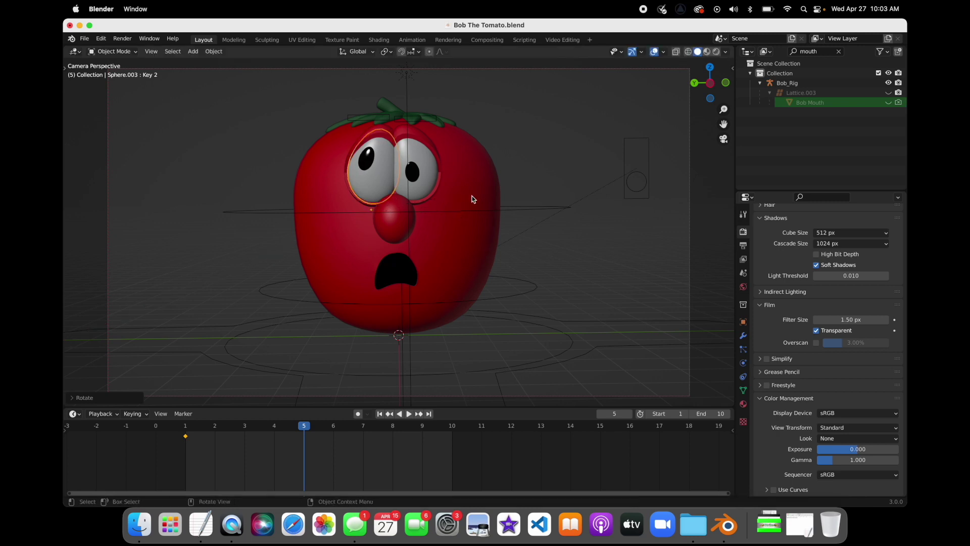
Insert a keyframe for the rotated eyeball at frame 5.
{"action": "right_click", "coordinate": [369, 188]}
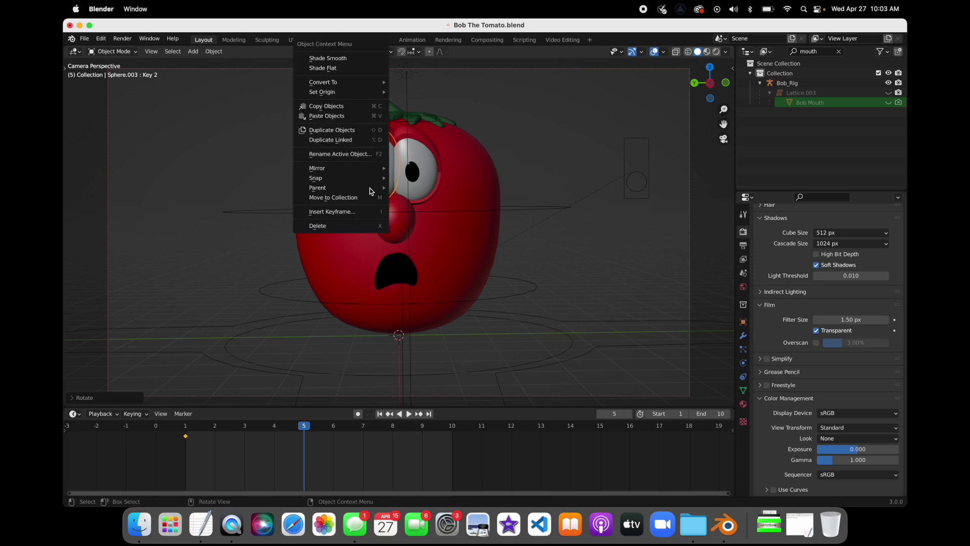
{"action": "left_click", "coordinate": [359, 210]}
{"action": "left_click", "coordinate": [358, 211]}
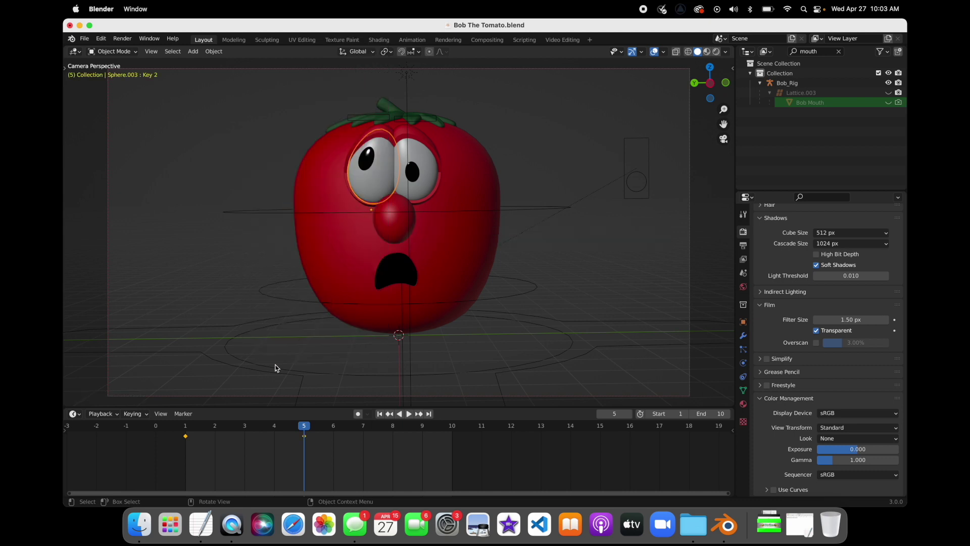
At frame 1, select the eyeball on the viewer's right and insert a keyframe for it.
{"action": "left_click", "coordinate": [185, 429]}
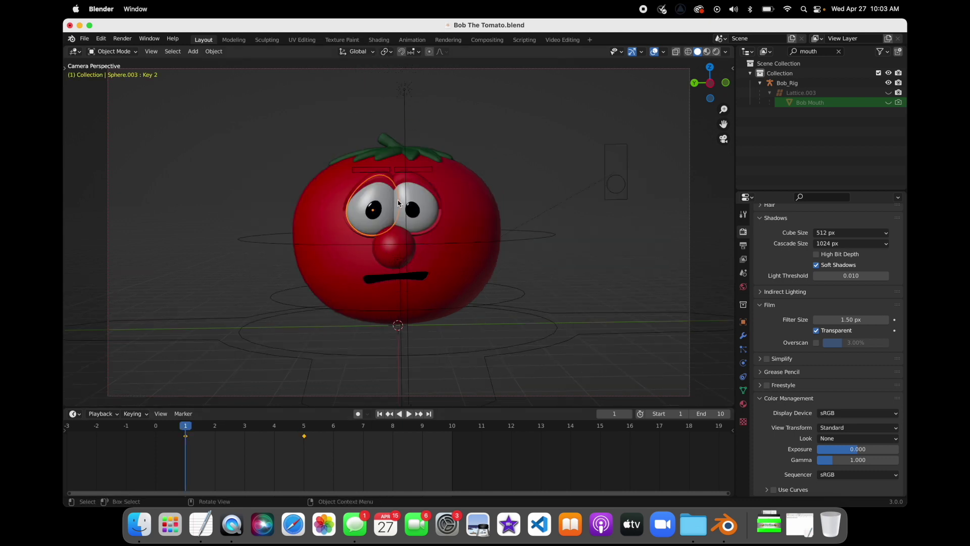
{"action": "left_click", "coordinate": [419, 198]}
{"action": "left_click", "coordinate": [419, 199]}
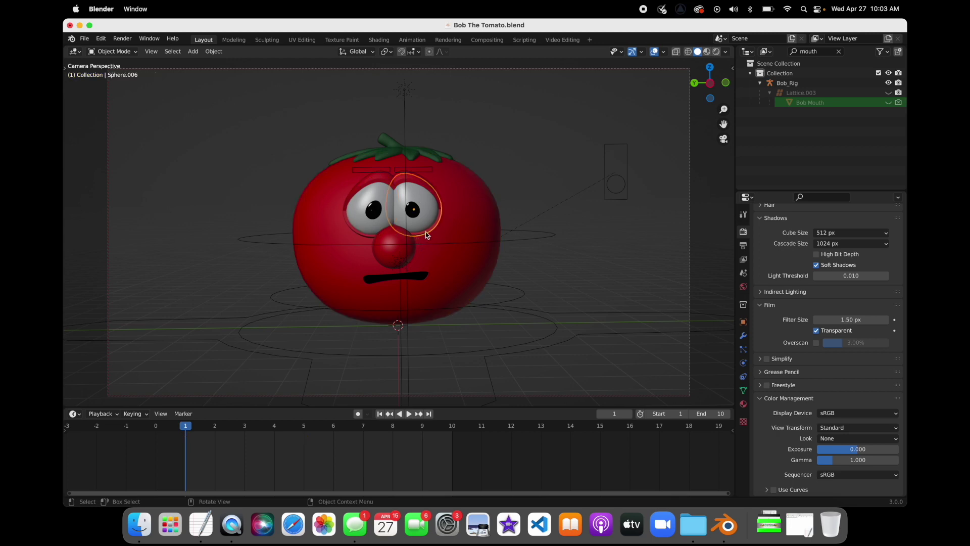
{"action": "left_click", "coordinate": [429, 211]}
{"action": "left_click", "coordinate": [429, 211]}
{"action": "left_click", "coordinate": [428, 211]}
{"action": "left_click", "coordinate": [426, 207]}
{"action": "left_click", "coordinate": [427, 207]}
{"action": "left_click", "coordinate": [426, 207]}
{"action": "left_click", "coordinate": [426, 208]}
{"action": "right_click", "coordinate": [420, 214]}
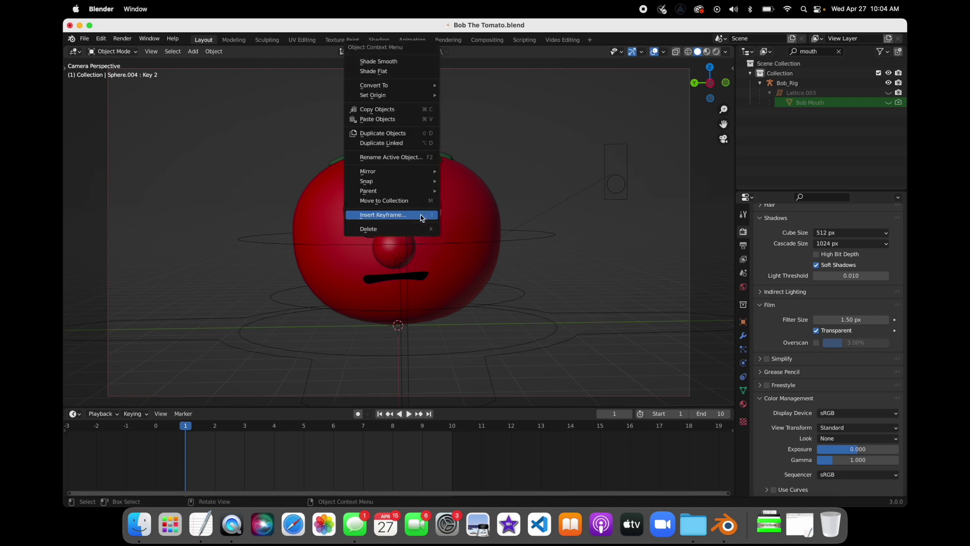
{"action": "left_click", "coordinate": [420, 215]}
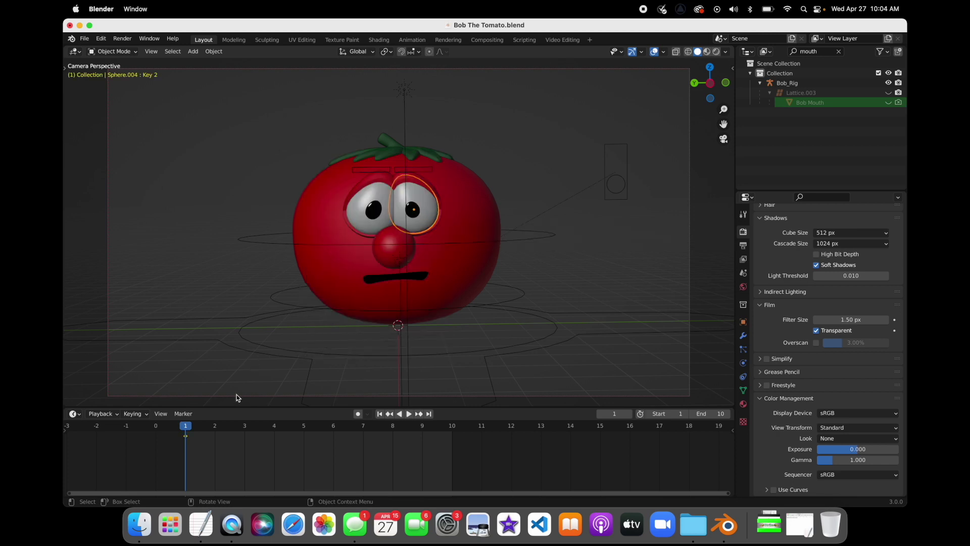
At frame 5, rotate the eyeball on the viewer's right so its pupil looks up and toward the other eye.
{"action": "left_click", "coordinate": [304, 429]}
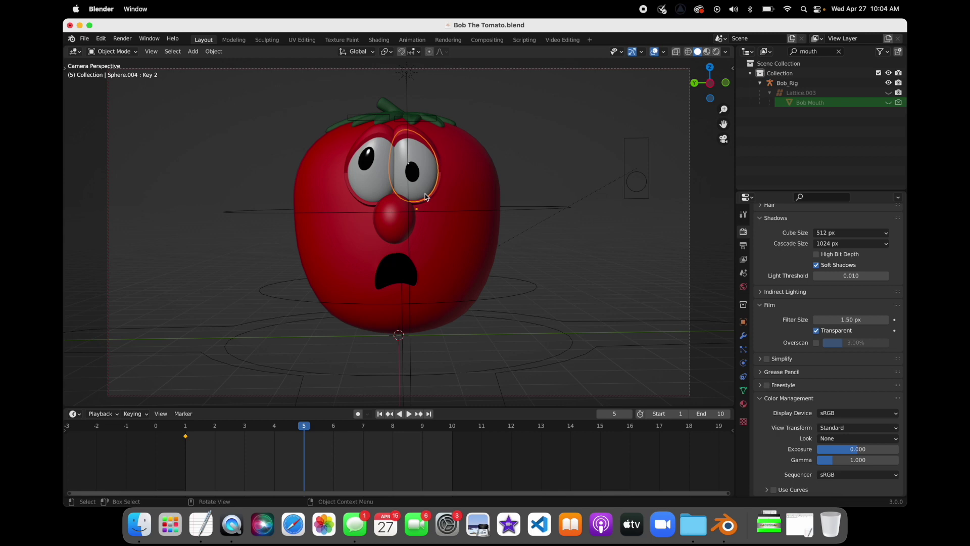
{"action": "key", "text": "r"}
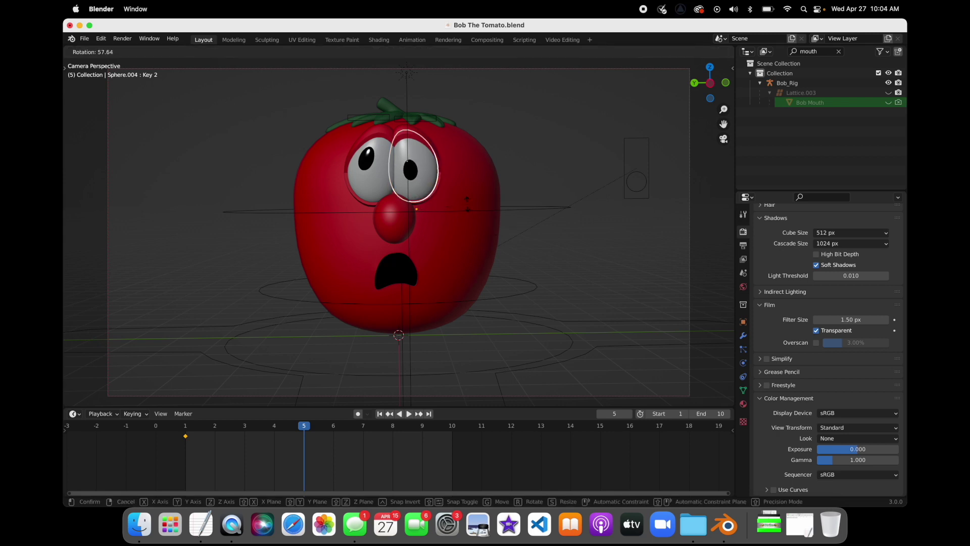
{"action": "left_click", "coordinate": [539, 260]}
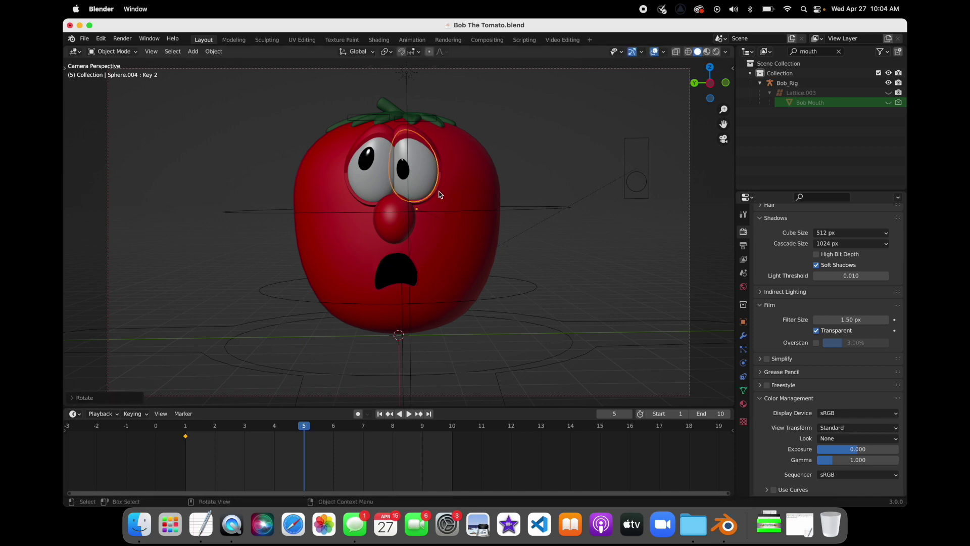
{"action": "key", "text": "r"}
{"action": "key", "text": "z"}
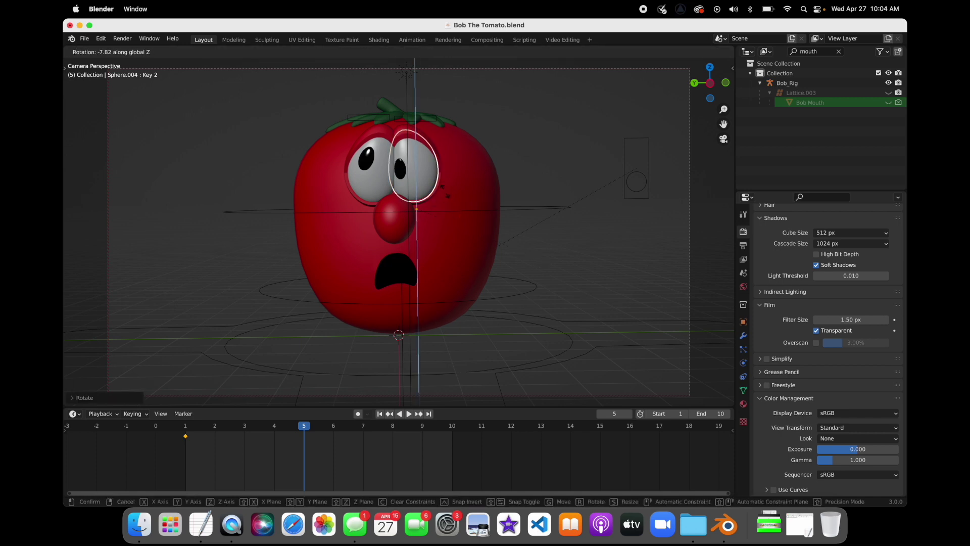
{"action": "key", "text": "x"}
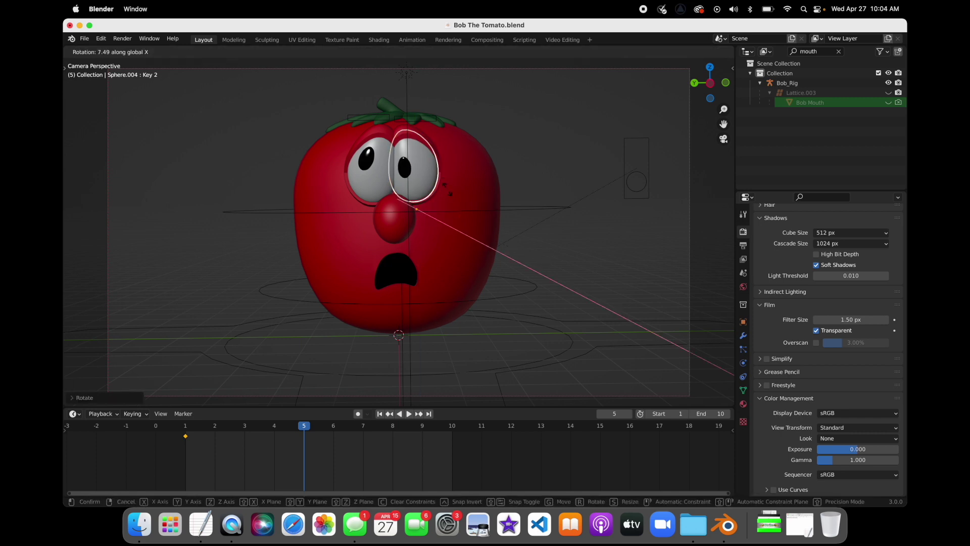
{"action": "right_click", "coordinate": [445, 216]}
{"action": "key", "text": "r"}
{"action": "key", "text": "z"}
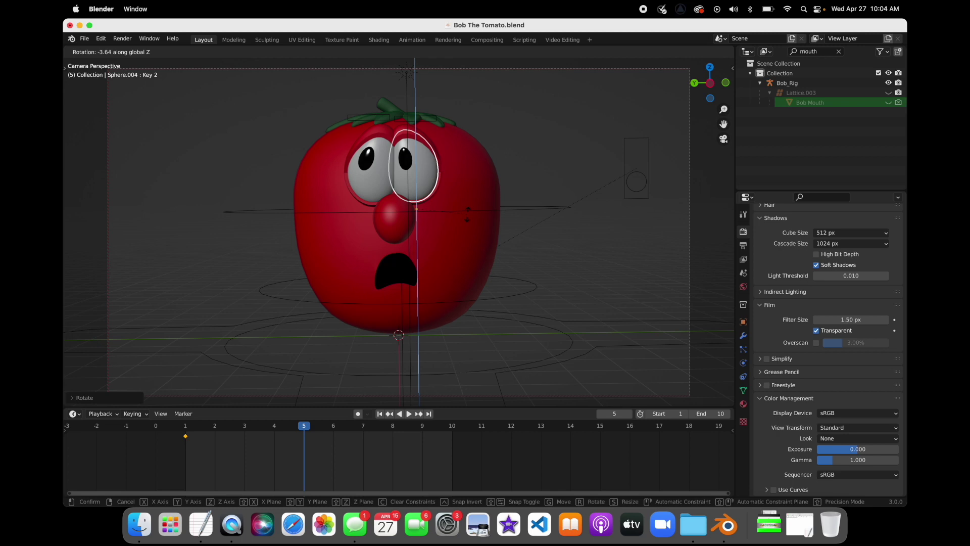
{"action": "left_click", "coordinate": [448, 210]}
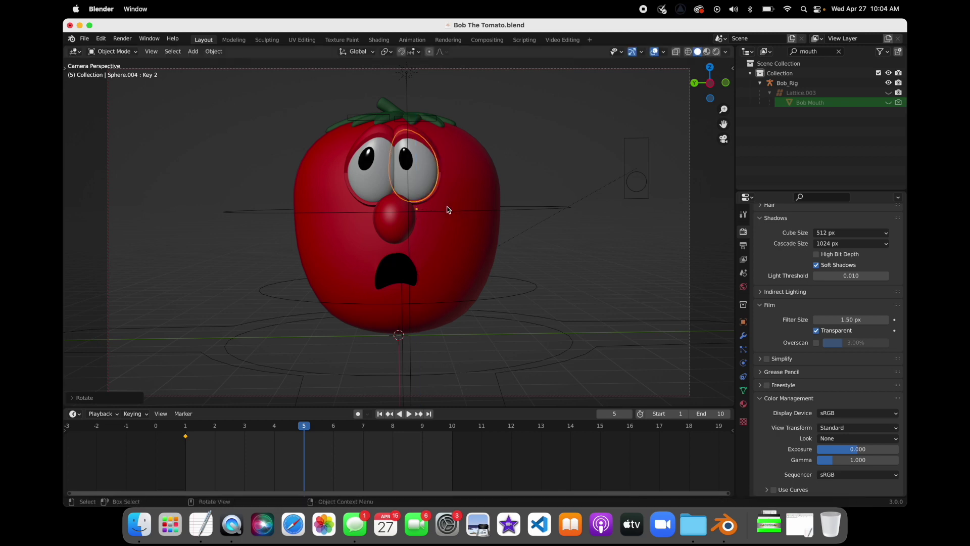
Keyframe the upward-looking pose of the eyeball on the viewer's right at frame 5.
{"action": "right_click", "coordinate": [424, 193]}
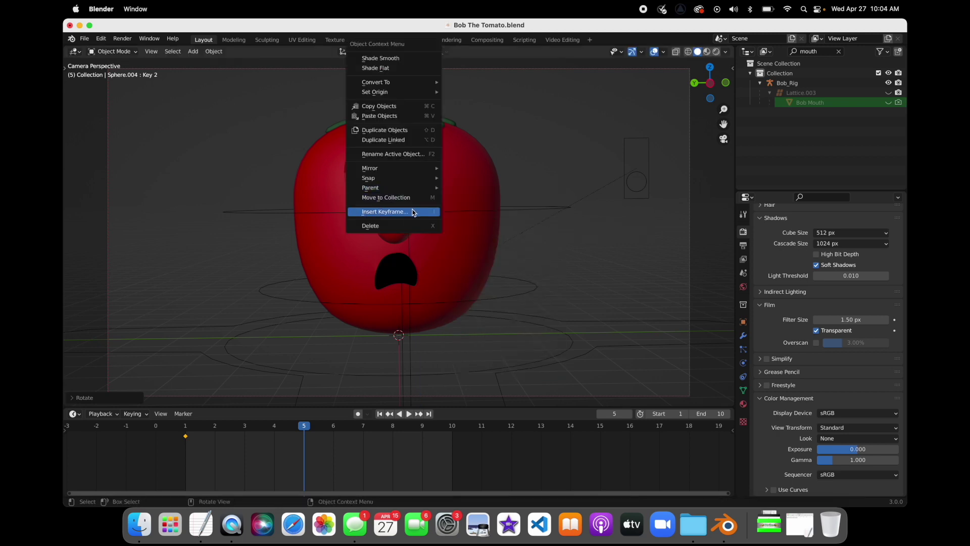
{"action": "left_click", "coordinate": [412, 211]}
{"action": "left_click", "coordinate": [411, 210]}
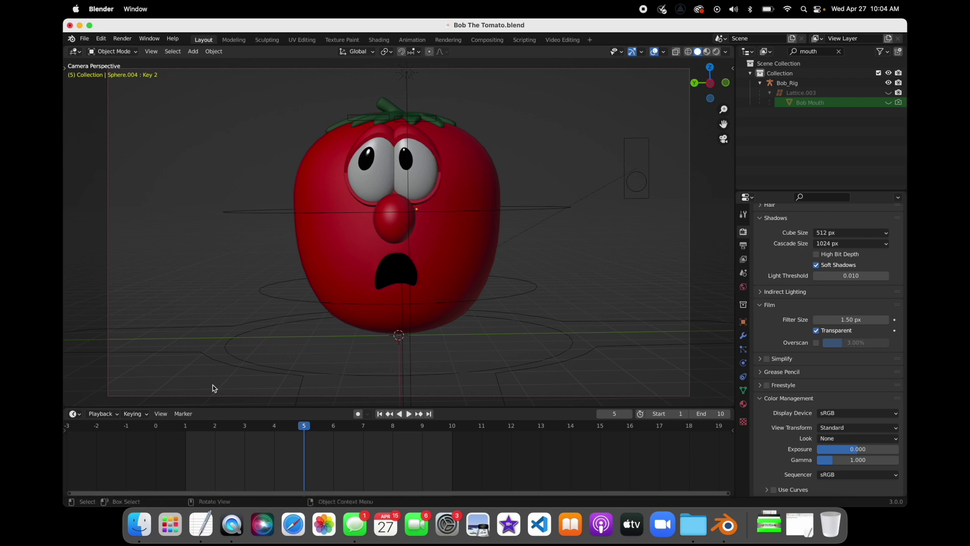
Play and scrub through the animation to review the eye movement, return to frame 1, and save the file.
{"action": "left_click", "coordinate": [185, 427]}
{"action": "key", "text": "space"}
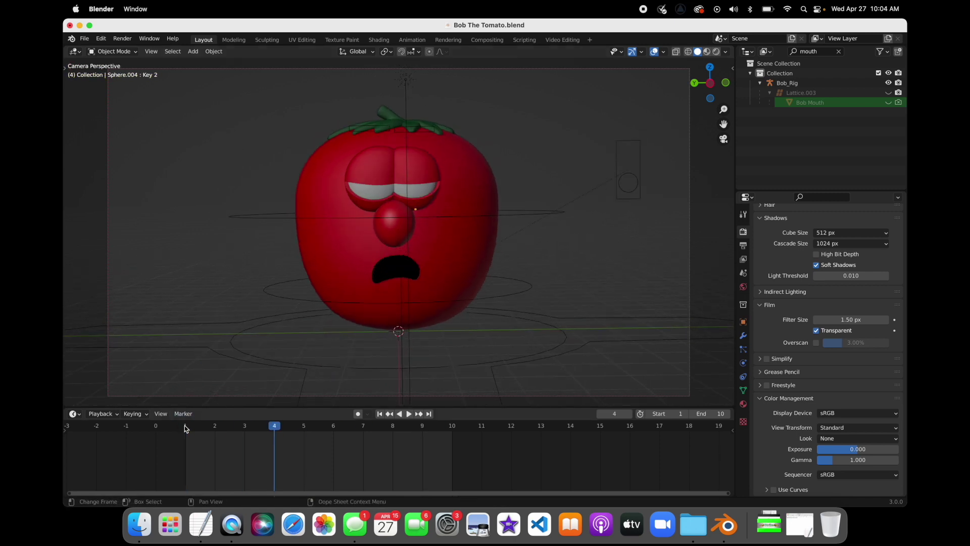
{"action": "left_click_drag", "start_coordinate": [219, 431], "coordinate": [390, 423]}
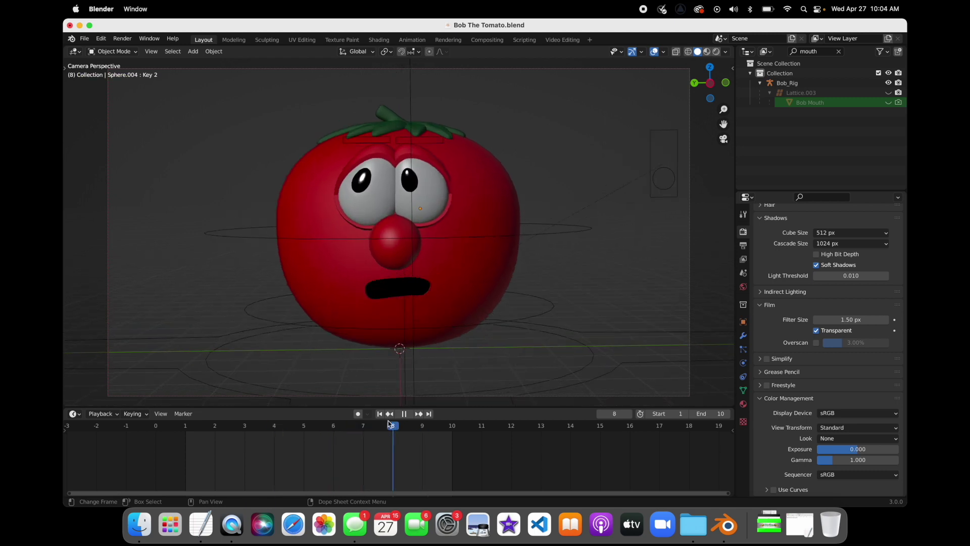
{"action": "key", "text": "Escape"}
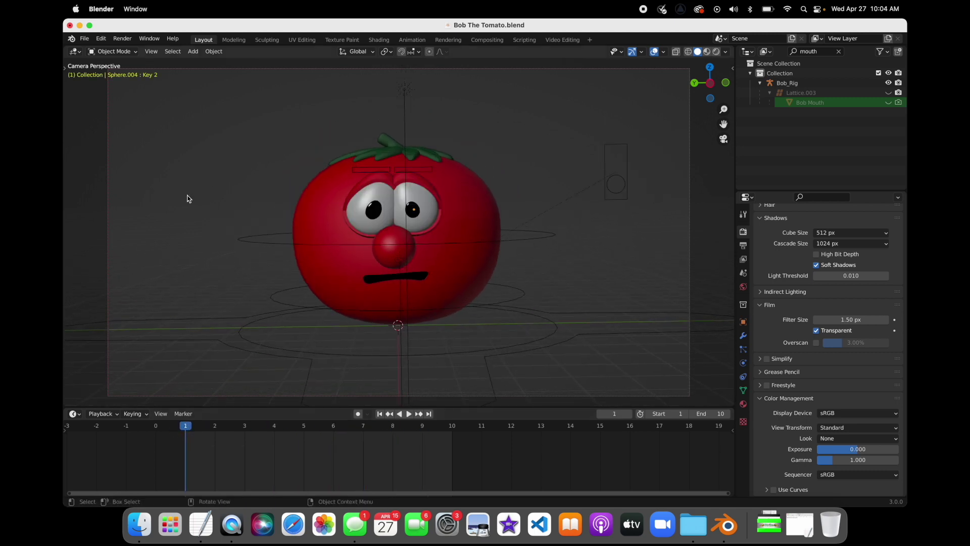
{"action": "key", "text": "super+s"}
Select Bob_Rig and insert a Location, Rotation & Scale keyframe for it at frame 1.
{"action": "mouse_move", "coordinate": [176, 438]}
{"action": "left_mouse_down"}
{"action": "mouse_move", "coordinate": [410, 441]}
{"action": "mouse_move", "coordinate": [187, 437]}
{"action": "left_mouse_up"}
{"action": "left_click", "coordinate": [214, 341]}
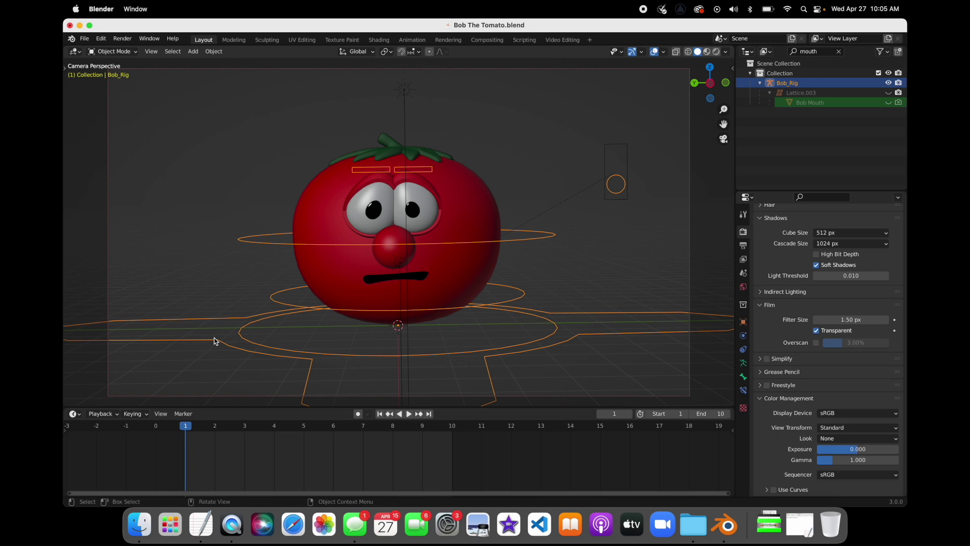
{"action": "right_click", "coordinate": [214, 340]}
{"action": "left_click", "coordinate": [214, 338]}
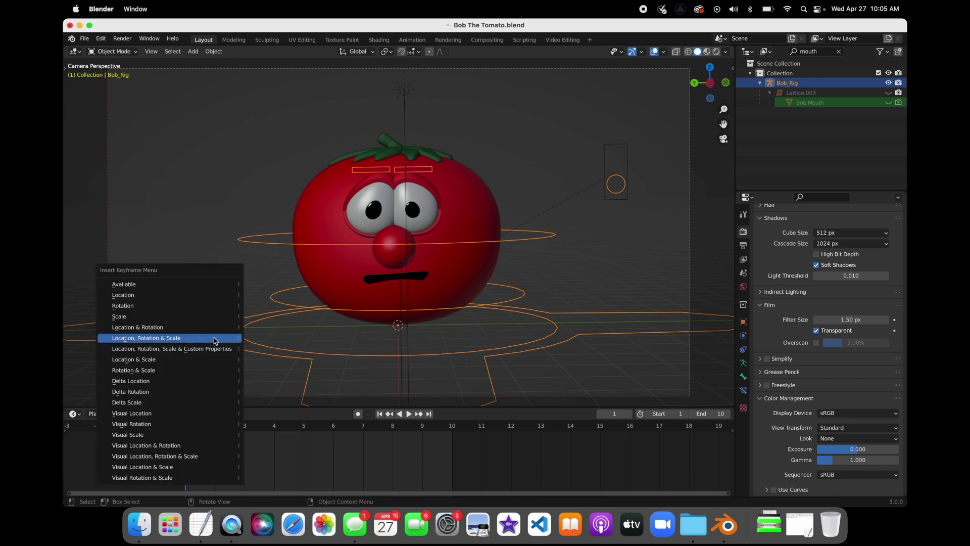
{"action": "left_click", "coordinate": [214, 338]}
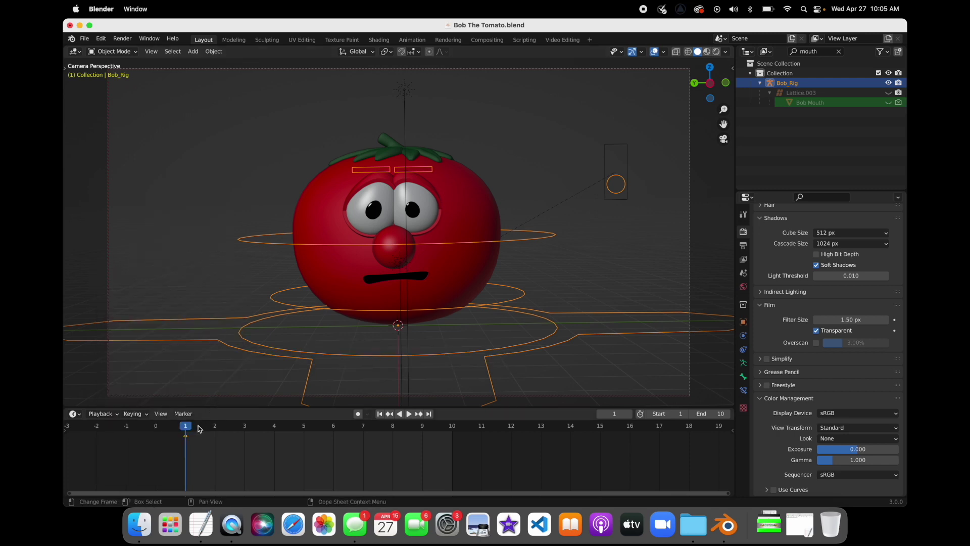
Go to frame 9 and insert a keyframe for Bob_Rig in its unmoved position.
{"action": "key", "text": "space"}
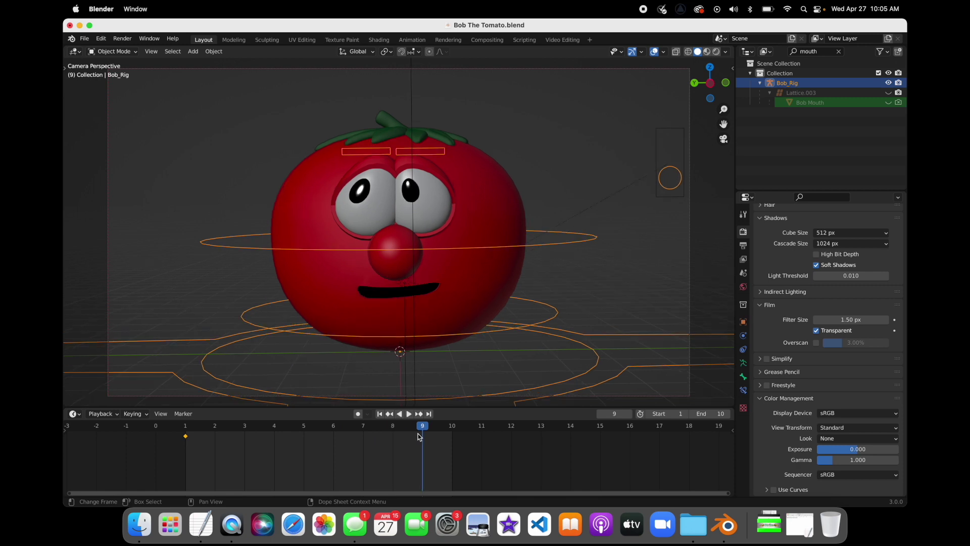
{"action": "right_click", "coordinate": [622, 374]}
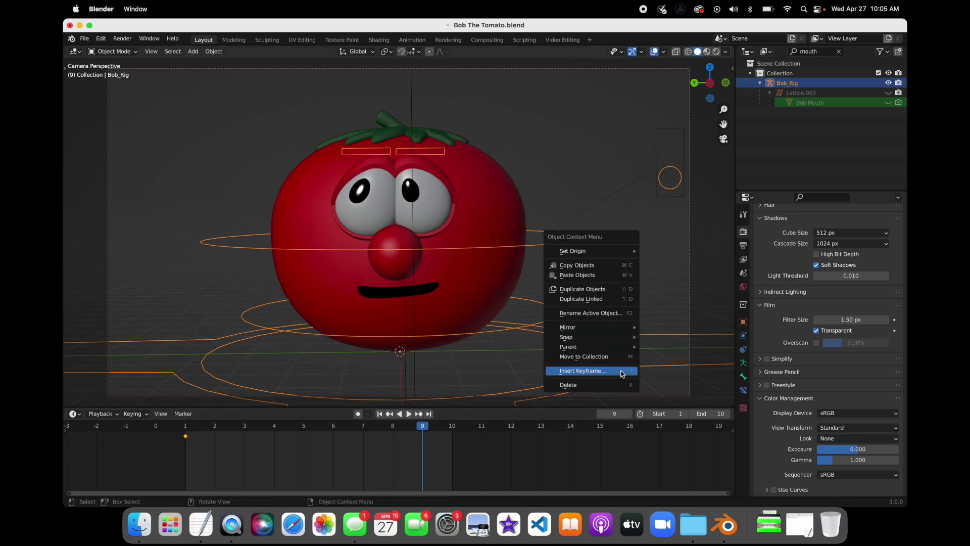
{"action": "left_click", "coordinate": [622, 374]}
{"action": "right_click", "coordinate": [622, 373]}
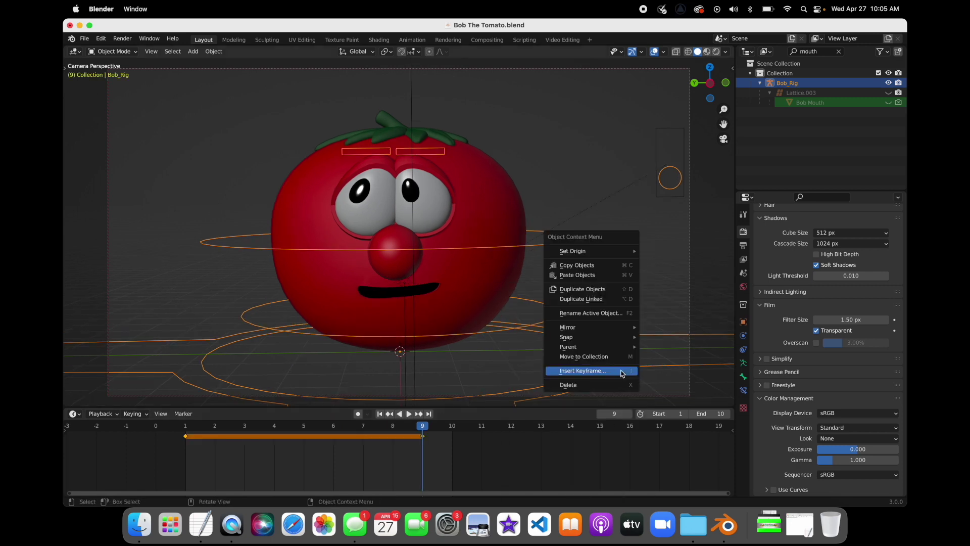
{"action": "left_click", "coordinate": [622, 374]}
{"action": "left_click", "coordinate": [600, 357]}
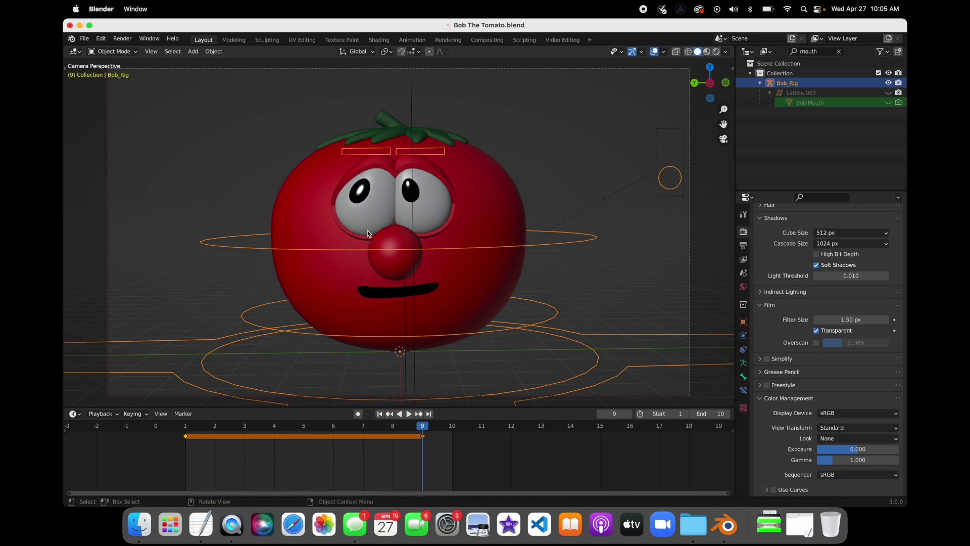
At frame 5, raise Bob_Rig along the global Z axis above the ground, insert a keyframe for it, and deselect it.
{"action": "left_click", "coordinate": [744, 376]}
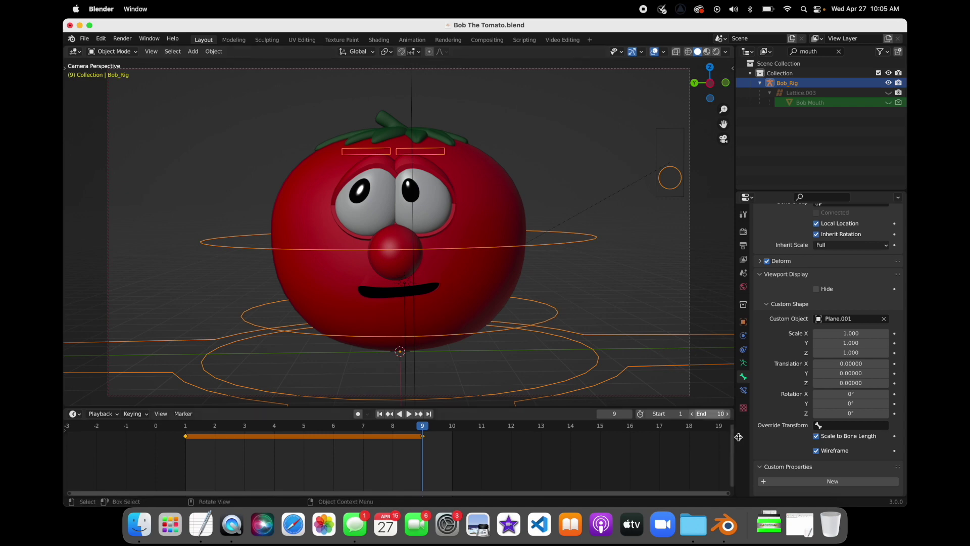
{"action": "left_click", "coordinate": [308, 423]}
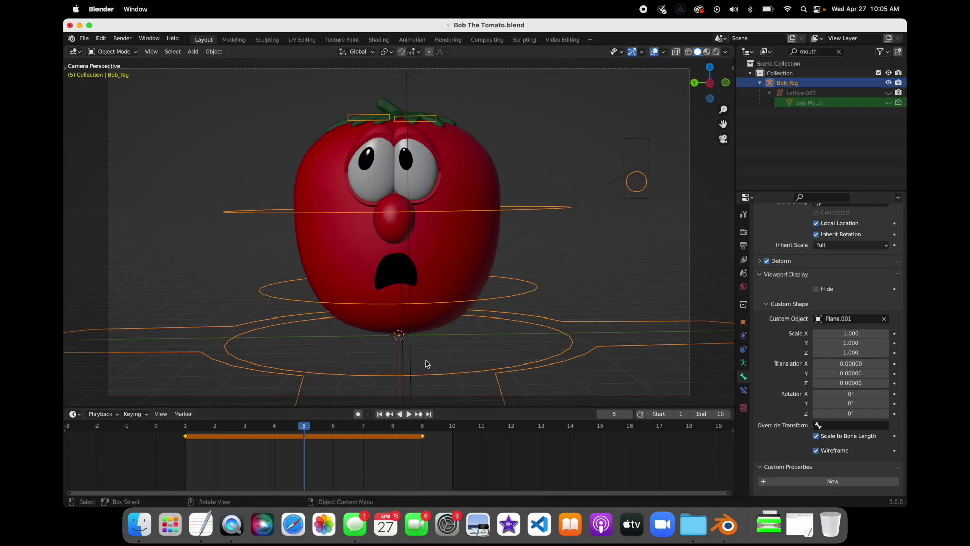
{"action": "key", "text": "g"}
{"action": "key", "text": "z"}
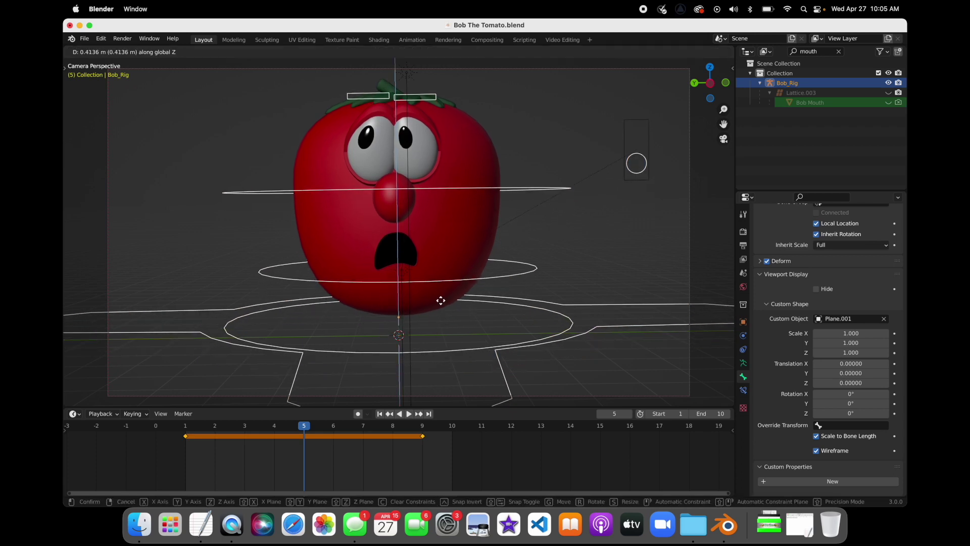
{"action": "left_click", "coordinate": [440, 297]}
{"action": "key", "text": "i"}
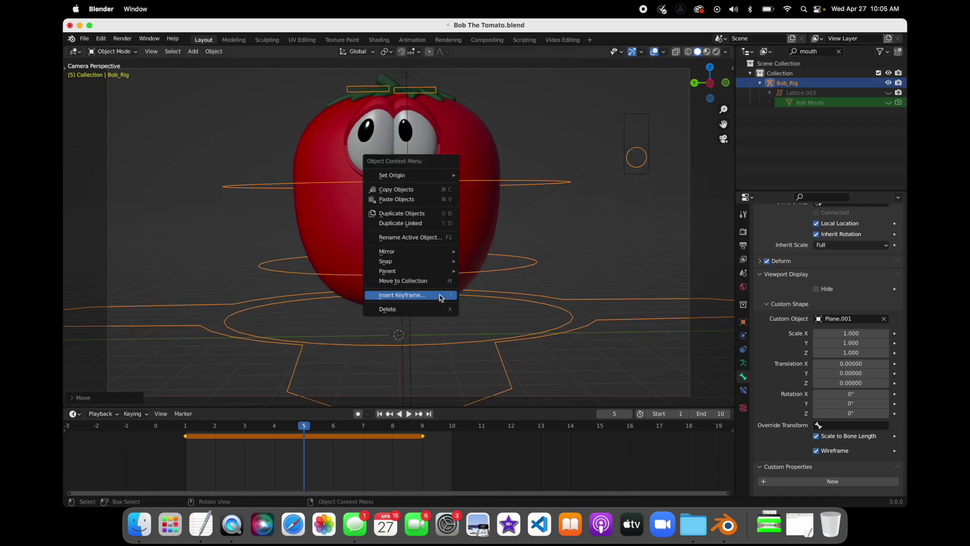
{"action": "left_click", "coordinate": [440, 295]}
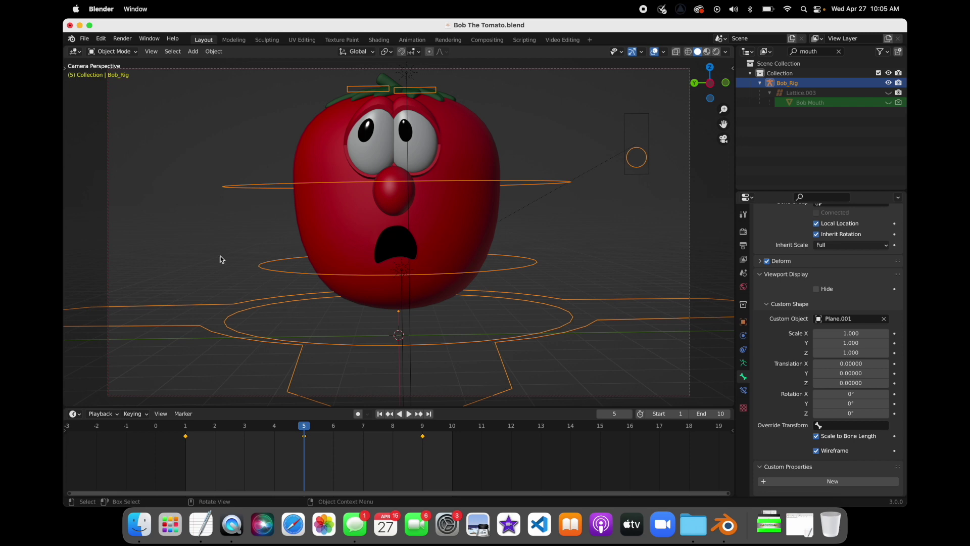
{"action": "left_click_drag", "start_coordinate": [193, 226], "coordinate": [161, 254]}
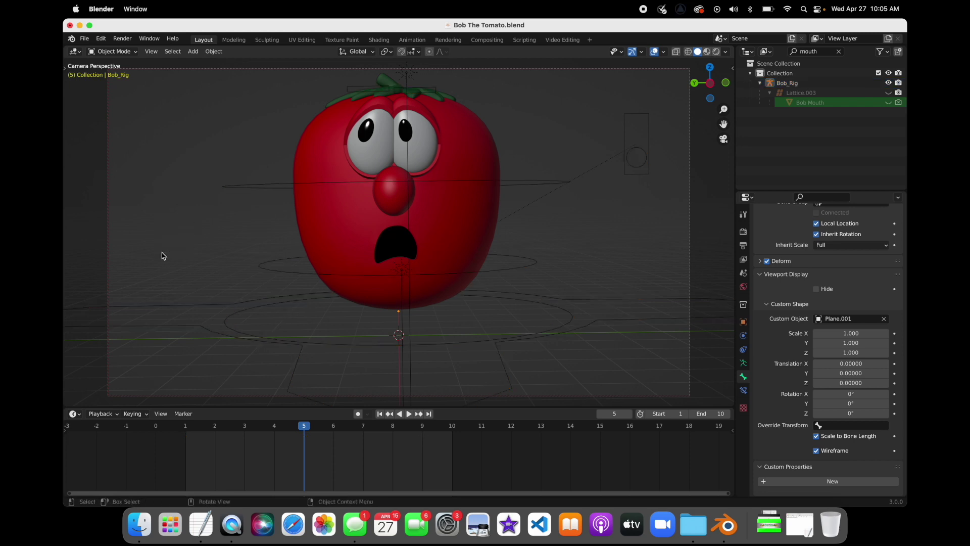
Save the file and play the animation from frame 1 to review Bob's hop.
{"action": "key", "text": "super+s"}
{"action": "key", "text": "super+s"}
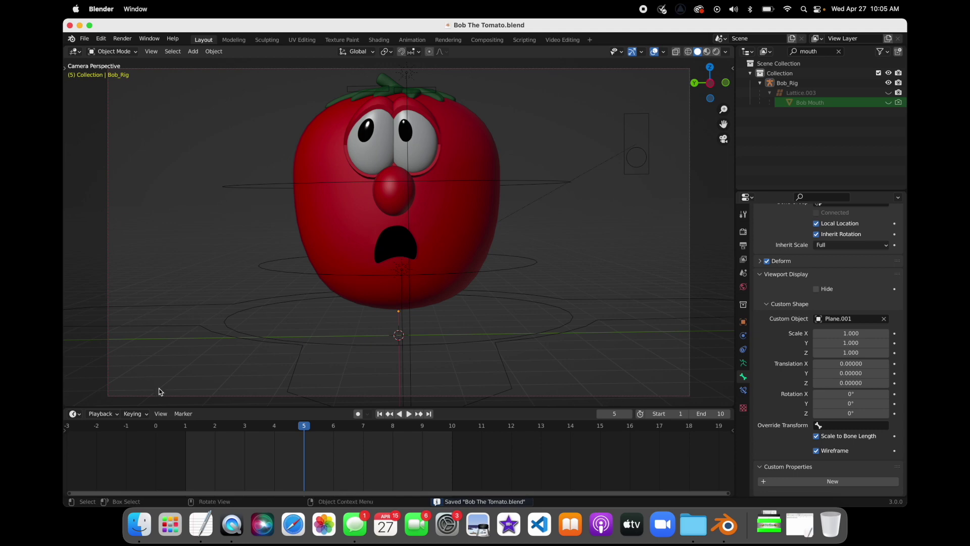
{"action": "left_click", "coordinate": [186, 426]}
{"action": "key", "text": "space"}
{"action": "key", "text": "Escape"}
{"action": "key", "text": "space"}
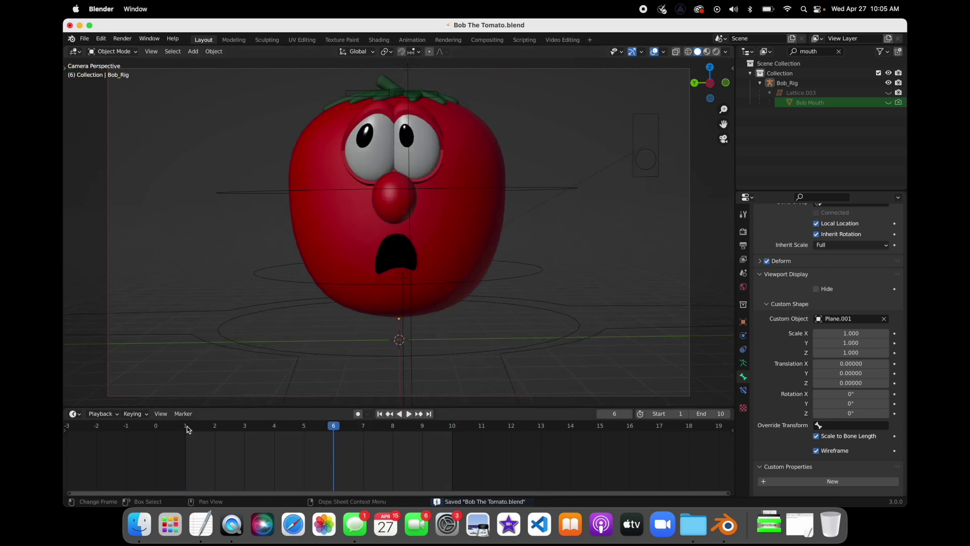
{"action": "key", "text": "Escape"}
{"action": "key", "text": "space"}
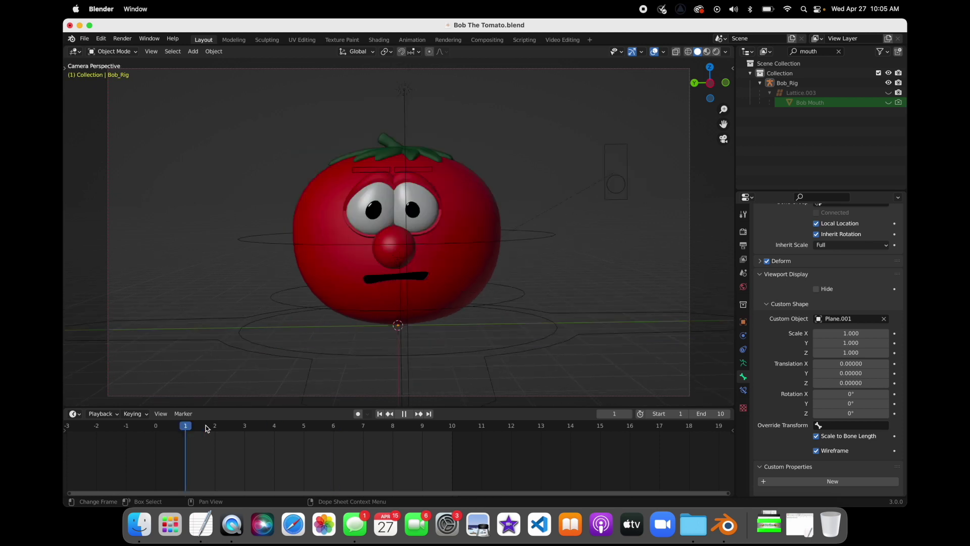
Scrub and replay the hop animation, return to frame 1, and save the file again.
{"action": "left_click_drag", "start_coordinate": [404, 438], "coordinate": [168, 432]}
{"action": "key", "text": "space"}
{"action": "key", "text": "b"}
{"action": "left_click_drag", "start_coordinate": [71, 248], "coordinate": [71, 248]}
{"action": "key", "text": "space"}
{"action": "key", "text": "super+s"}
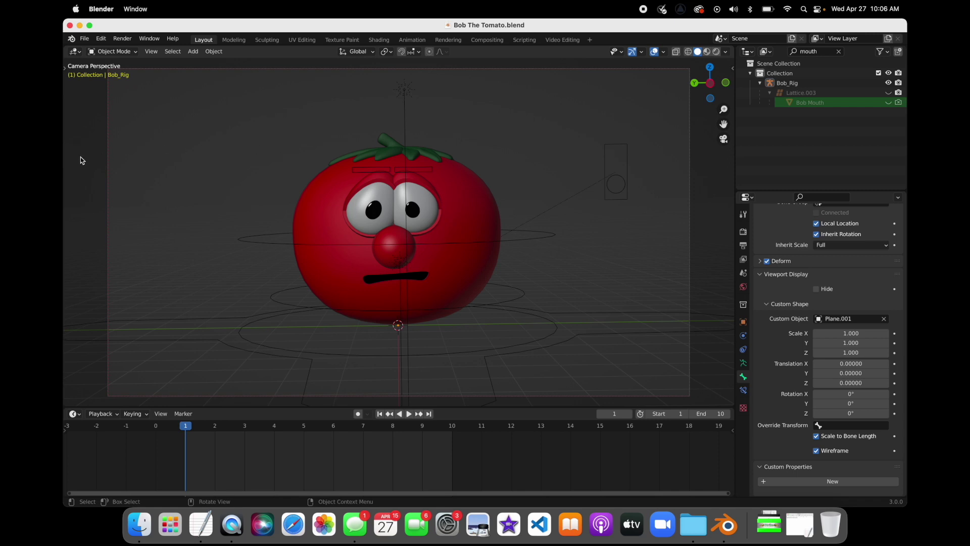
{"action": "key", "text": "super+s"}
Switch to Chrome, open sketchfab.com in a new window, and minimize the other browser window behind it.
{"action": "left_click", "coordinate": [694, 525]}
{"action": "type", "text": "sk"}
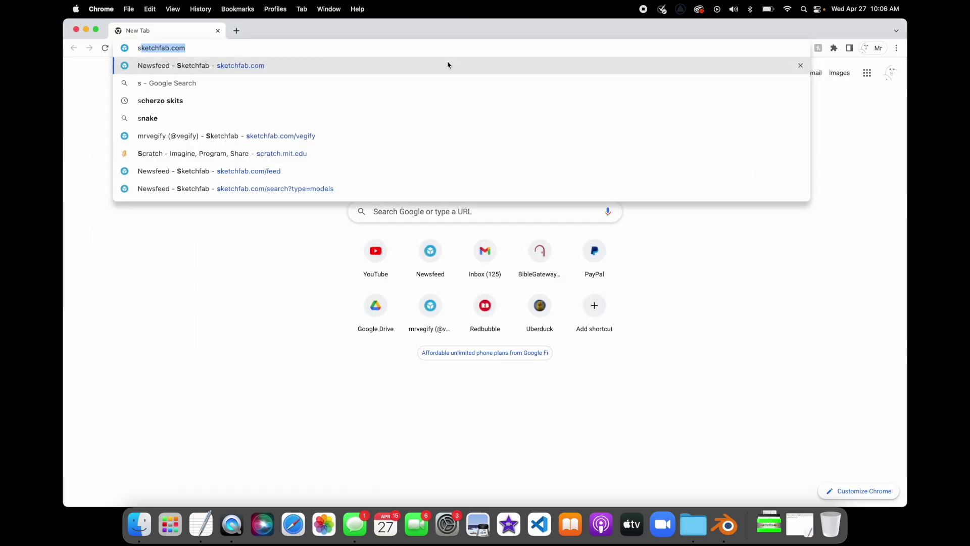
{"action": "key", "text": "Return"}
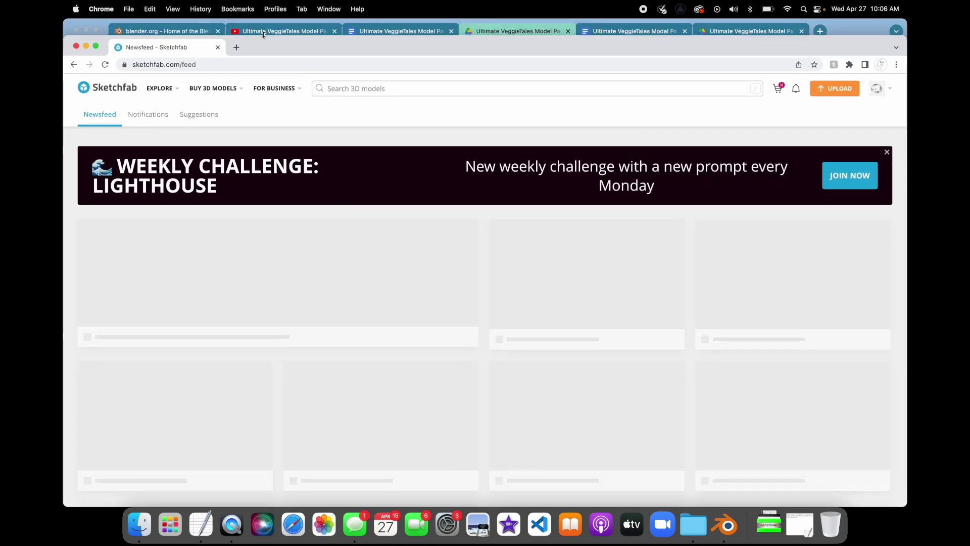
{"action": "left_click", "coordinate": [86, 29]}
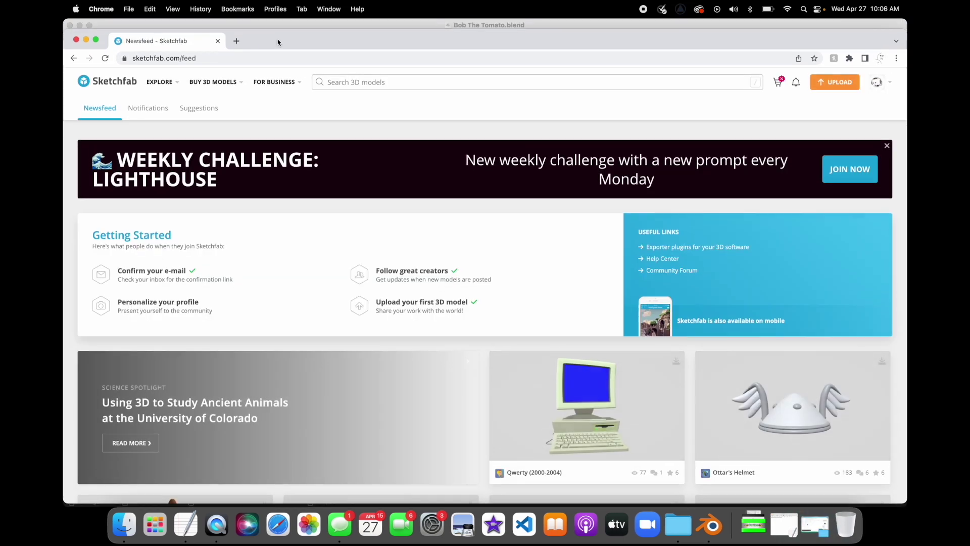
Open the 321_Blender profile from the Ottar's Helmet entry in the newsfeed and show the full list of its models.
{"action": "scroll", "coordinate": [573, 246], "scroll_direction": "down", "scroll_amount": 3}
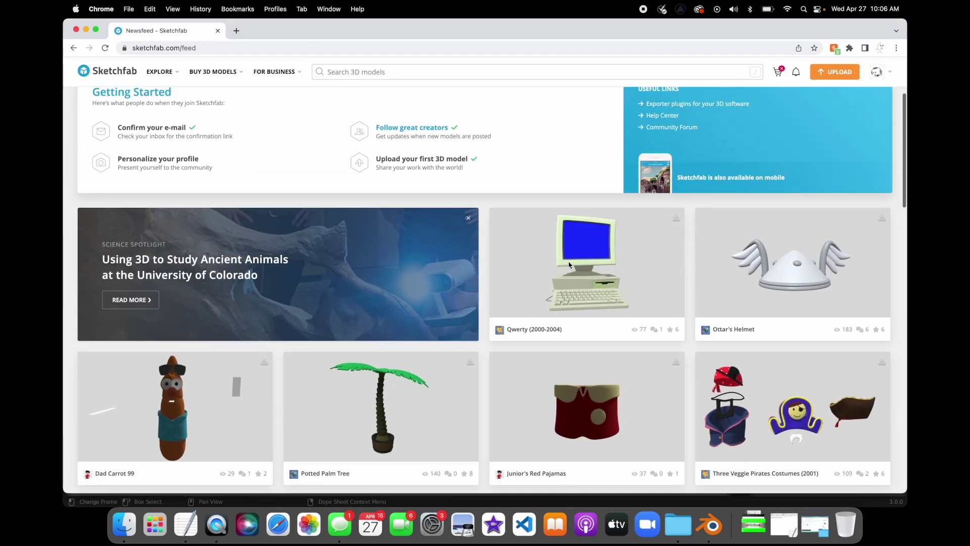
{"action": "mouse_move", "coordinate": [706, 334]}
{"action": "left_click", "coordinate": [706, 334]}
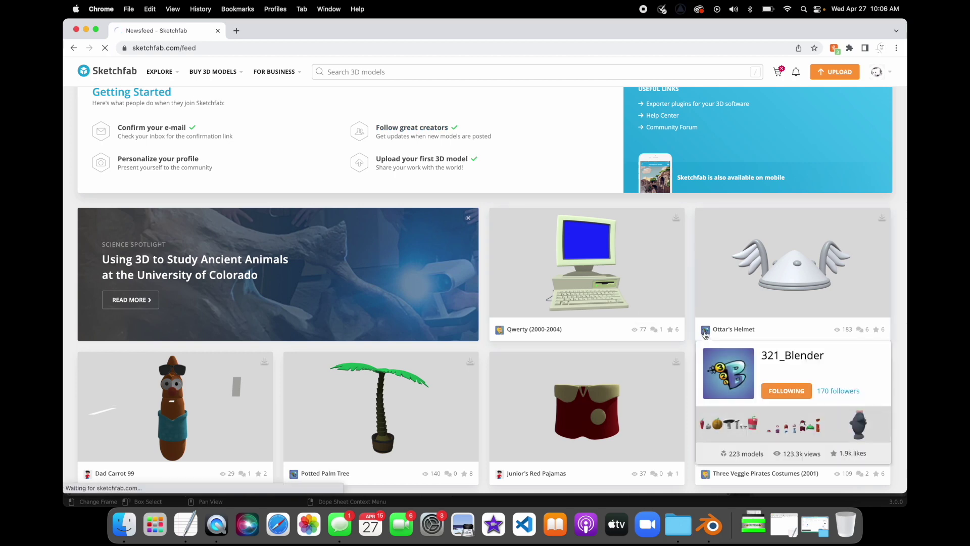
{"action": "scroll", "coordinate": [403, 332], "scroll_direction": "down", "scroll_amount": 10}
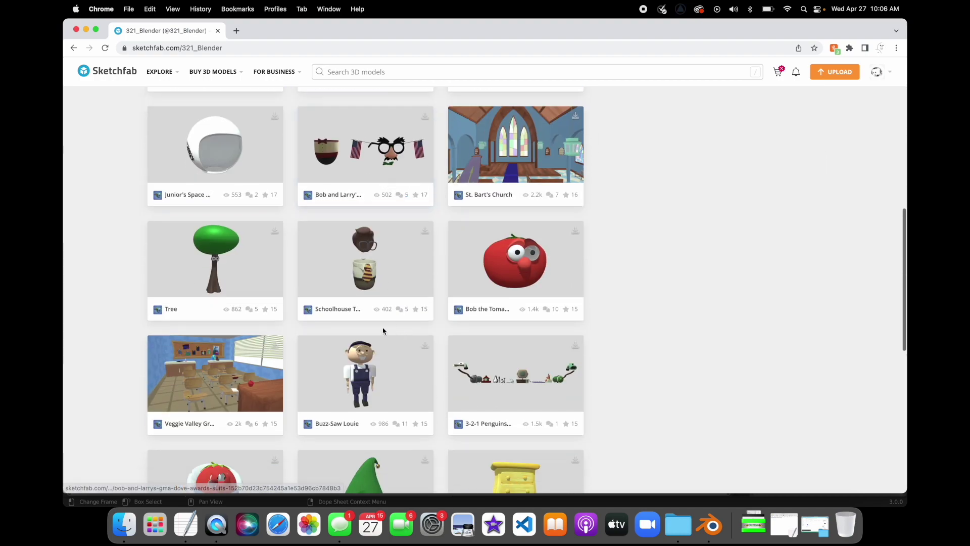
{"action": "scroll", "coordinate": [403, 333], "scroll_direction": "down", "scroll_amount": 6}
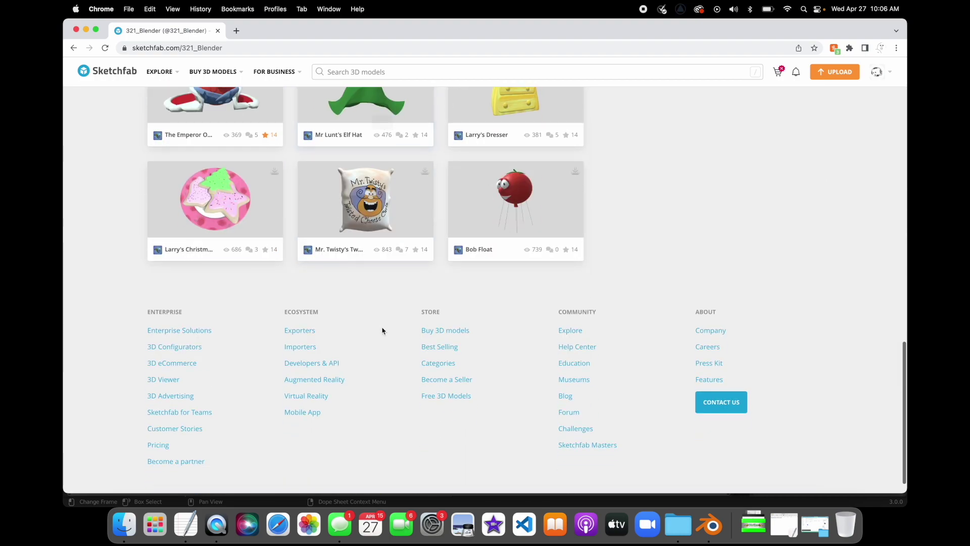
{"action": "scroll", "coordinate": [382, 327], "scroll_direction": "up", "scroll_amount": 15}
{"action": "left_click", "coordinate": [223, 187]}
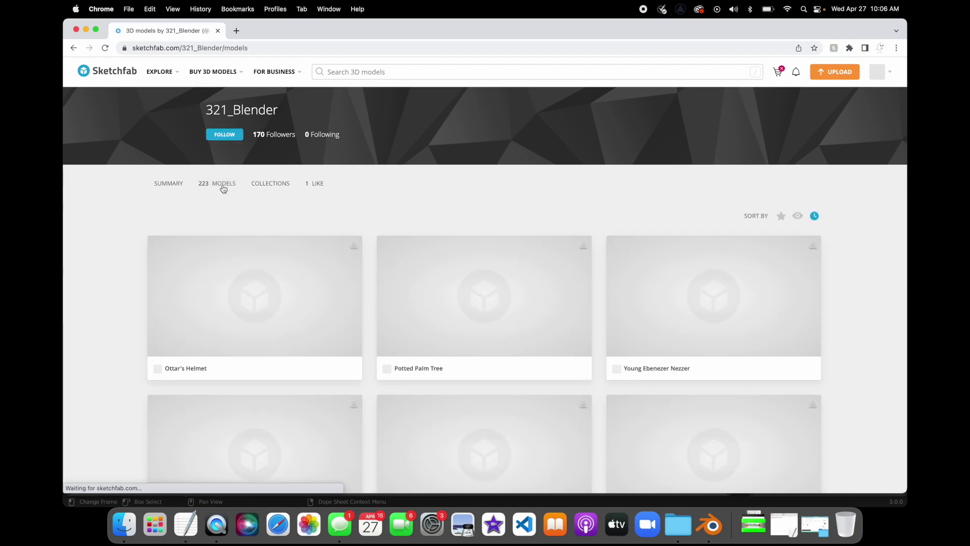
Browse the 321_Blender models down to the end of the list and load more of them.
{"action": "scroll", "coordinate": [260, 270], "scroll_direction": "down", "scroll_amount": 5}
{"action": "scroll", "coordinate": [261, 270], "scroll_direction": "down", "scroll_amount": 10}
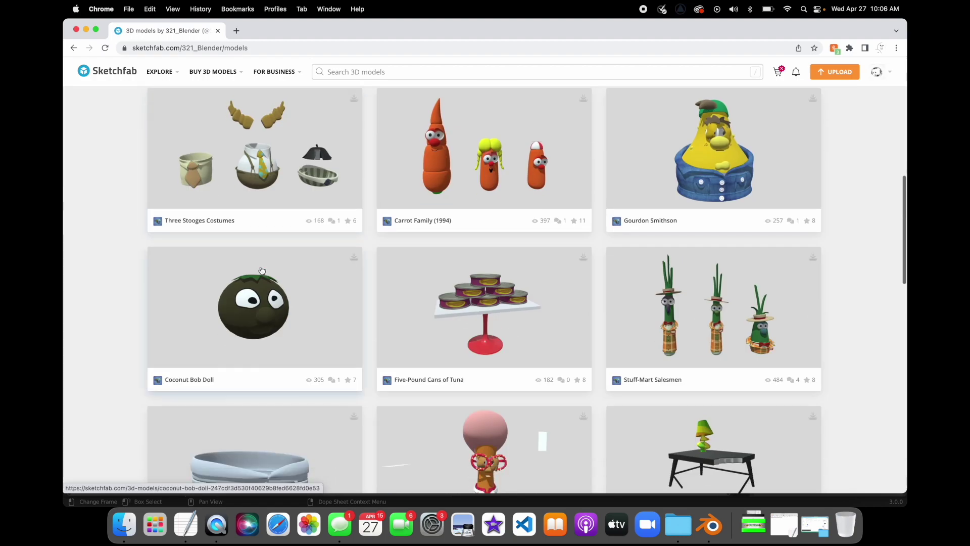
{"action": "scroll", "coordinate": [141, 336], "scroll_direction": "down", "scroll_amount": 7}
{"action": "scroll", "coordinate": [140, 337], "scroll_direction": "down", "scroll_amount": 20}
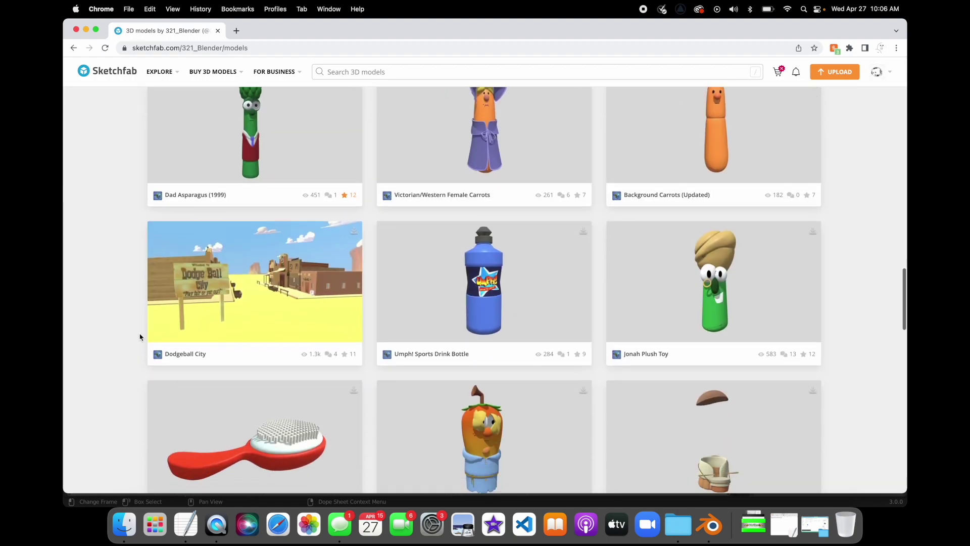
{"action": "scroll", "coordinate": [140, 337], "scroll_direction": "down", "scroll_amount": 20}
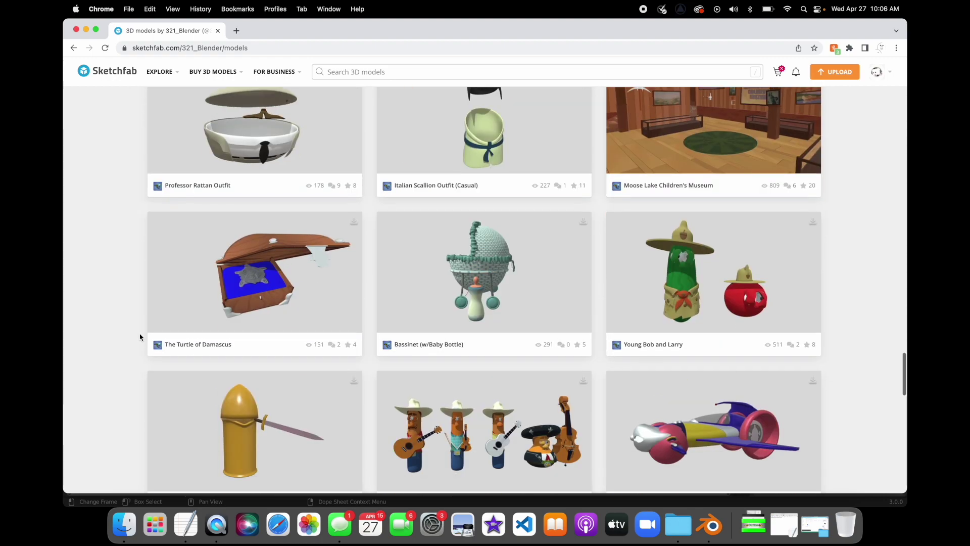
{"action": "scroll", "coordinate": [140, 336], "scroll_direction": "down", "scroll_amount": 2}
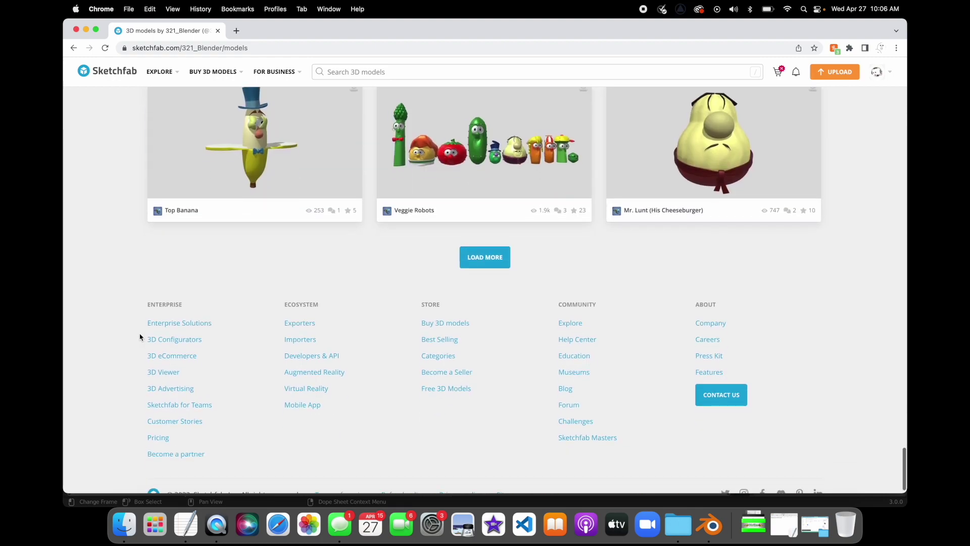
{"action": "left_click", "coordinate": [480, 257]}
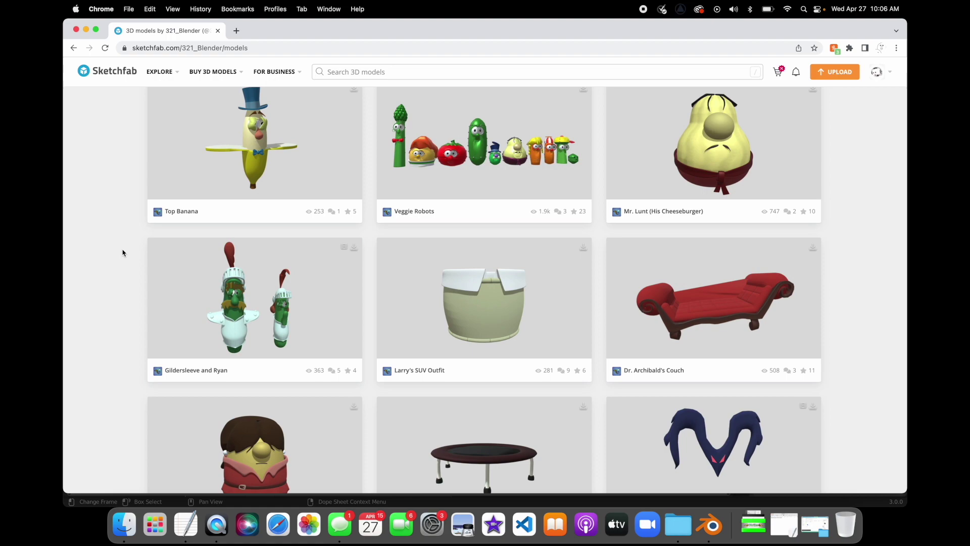
Look through the additional costumes, props and characters, and load the next batch of 321_Blender models.
{"action": "scroll", "coordinate": [123, 253], "scroll_direction": "down", "scroll_amount": 15}
{"action": "scroll", "coordinate": [123, 252], "scroll_direction": "down", "scroll_amount": 10}
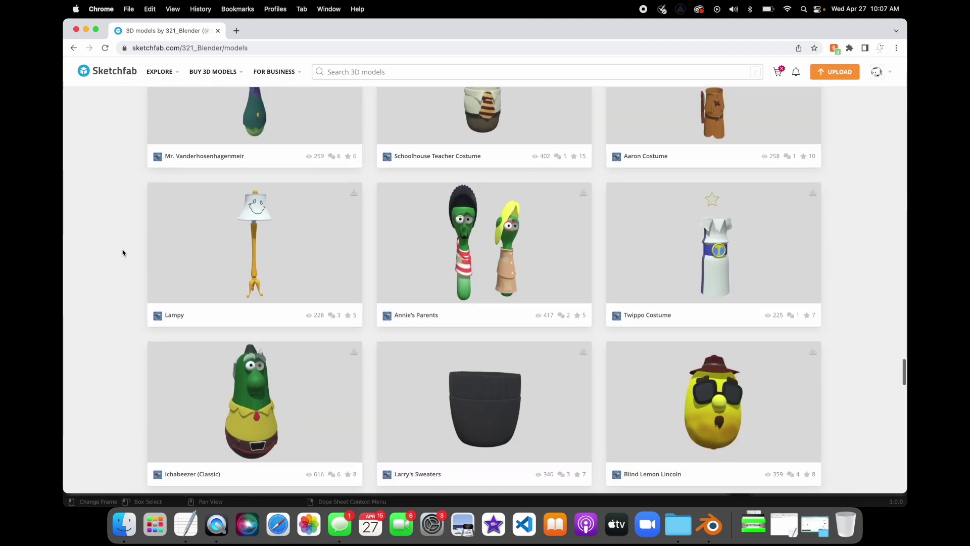
{"action": "scroll", "coordinate": [122, 253], "scroll_direction": "down", "scroll_amount": 20}
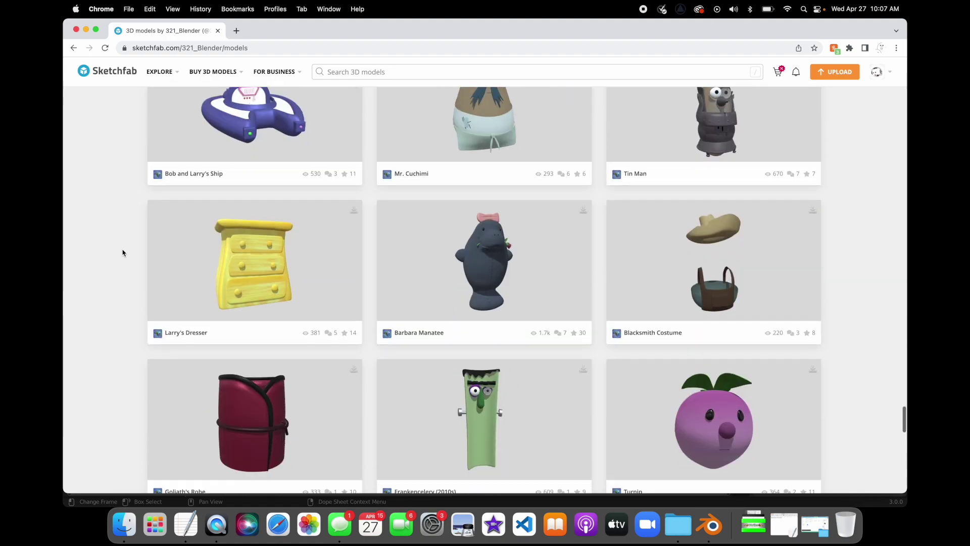
{"action": "scroll", "coordinate": [122, 253], "scroll_direction": "down", "scroll_amount": 12}
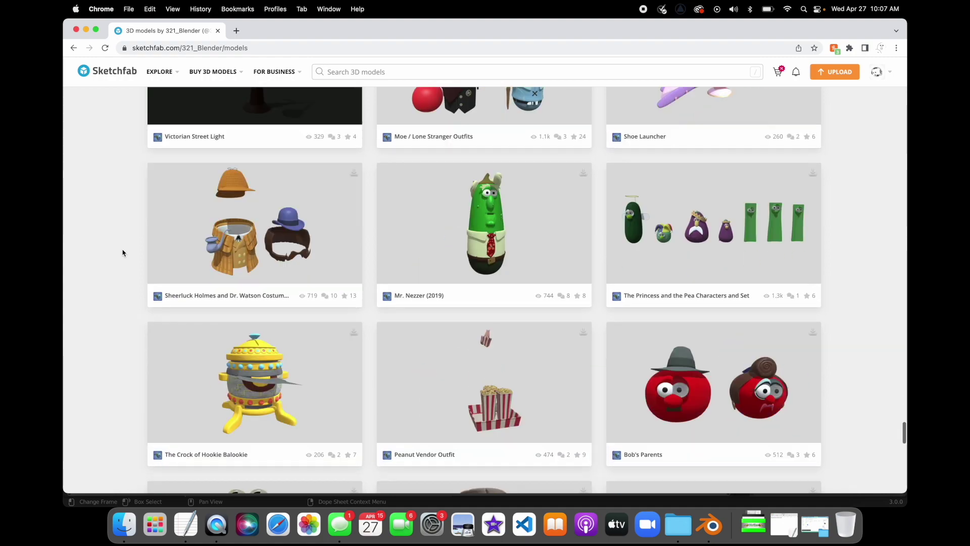
{"action": "scroll", "coordinate": [122, 253], "scroll_direction": "down", "scroll_amount": 18}
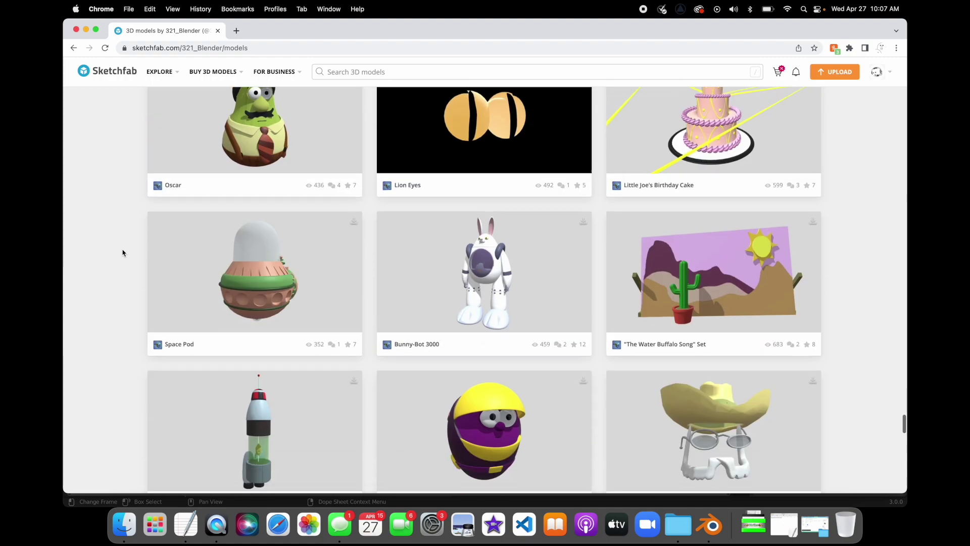
{"action": "scroll", "coordinate": [122, 252], "scroll_direction": "down", "scroll_amount": 12}
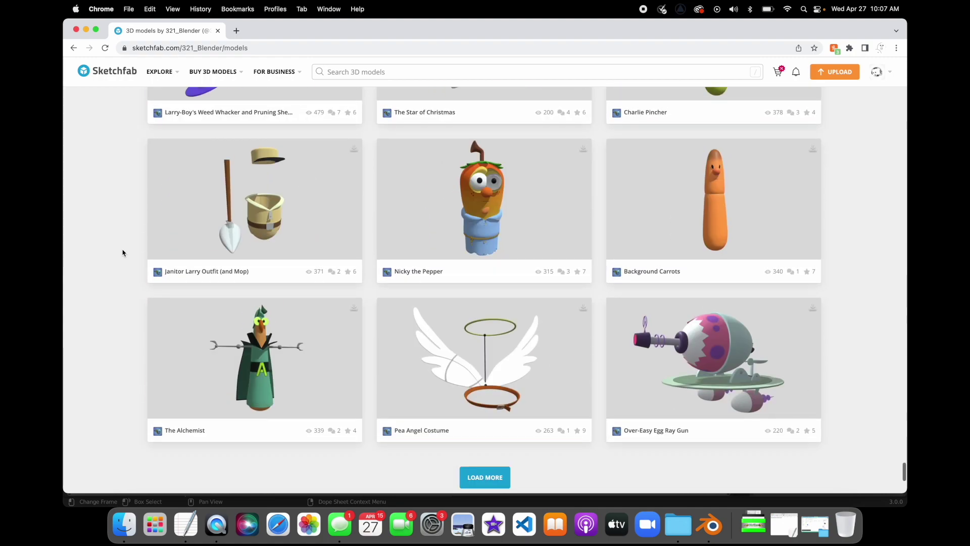
{"action": "scroll", "coordinate": [123, 252], "scroll_direction": "up", "scroll_amount": 7}
{"action": "scroll", "coordinate": [318, 362], "scroll_direction": "down", "scroll_amount": 4}
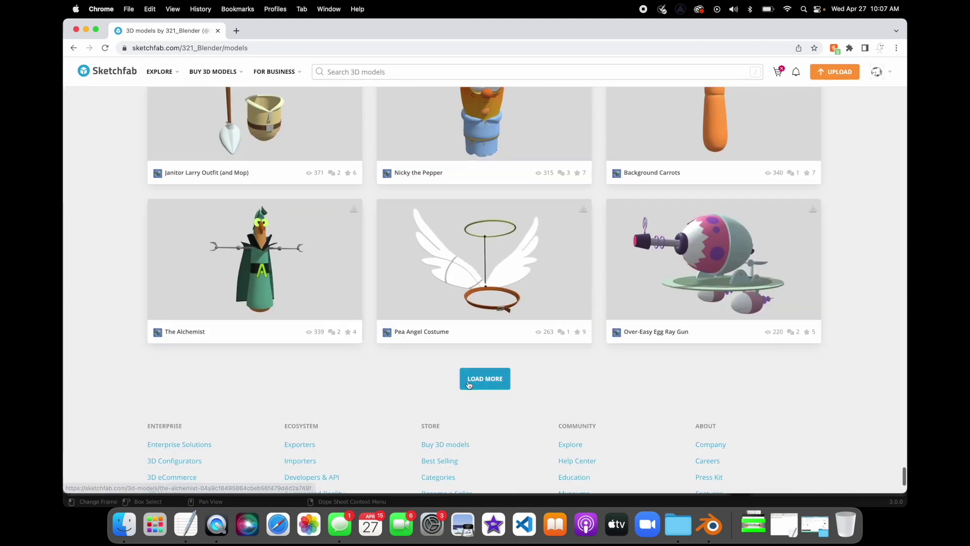
{"action": "left_click", "coordinate": [471, 392]}
Find the Fishermen's Hat among the newly loaded models and open its model page.
{"action": "scroll", "coordinate": [123, 367], "scroll_direction": "down", "scroll_amount": 2}
{"action": "scroll", "coordinate": [123, 368], "scroll_direction": "down", "scroll_amount": 20}
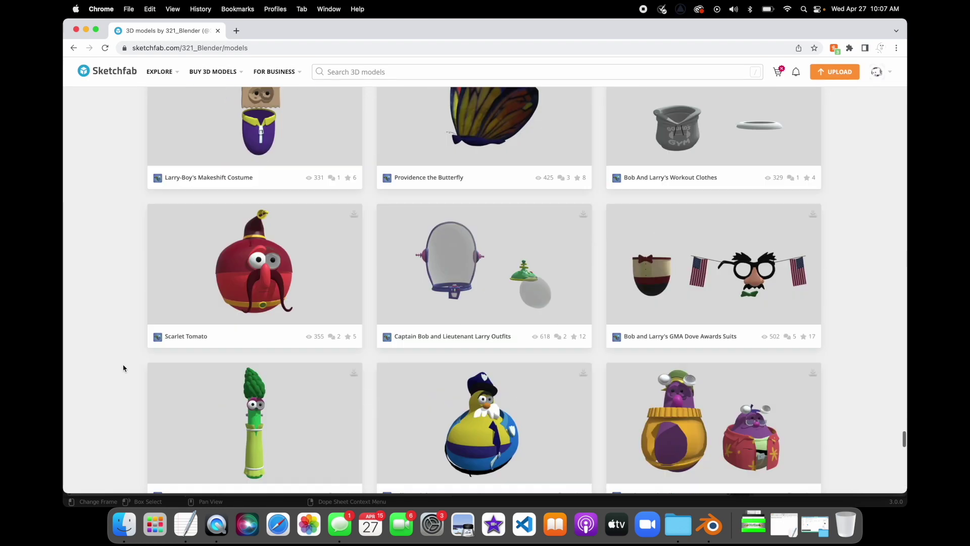
{"action": "scroll", "coordinate": [123, 368], "scroll_direction": "down", "scroll_amount": 7}
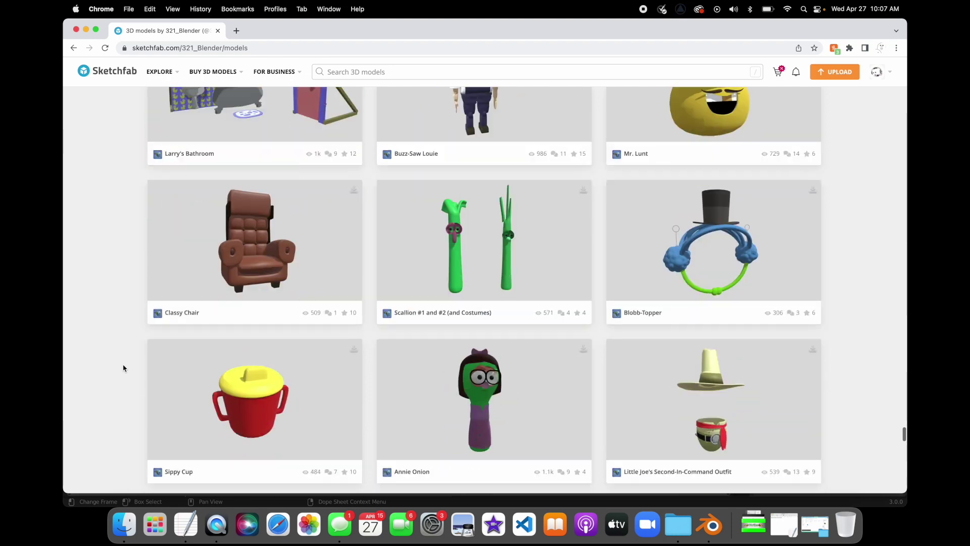
{"action": "scroll", "coordinate": [349, 449], "scroll_direction": "down", "scroll_amount": 4}
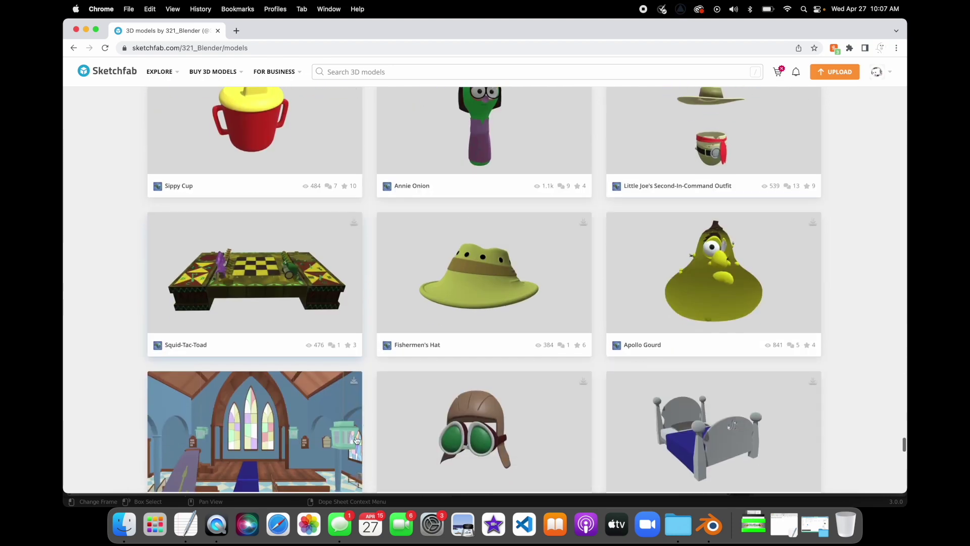
{"action": "left_click", "coordinate": [424, 343]}
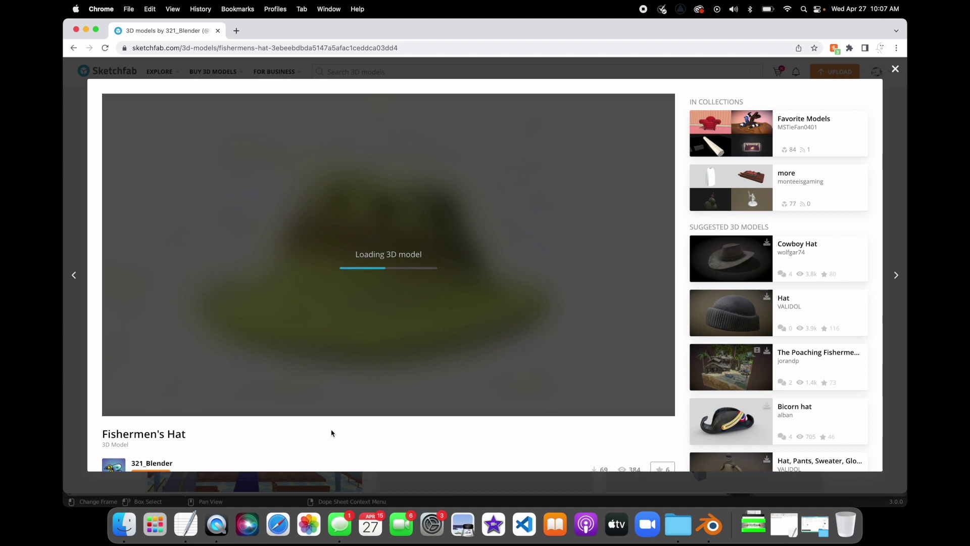
Download the Fishermen's Hat model in its original blend format.
{"action": "scroll", "coordinate": [332, 433], "scroll_direction": "down", "scroll_amount": 2}
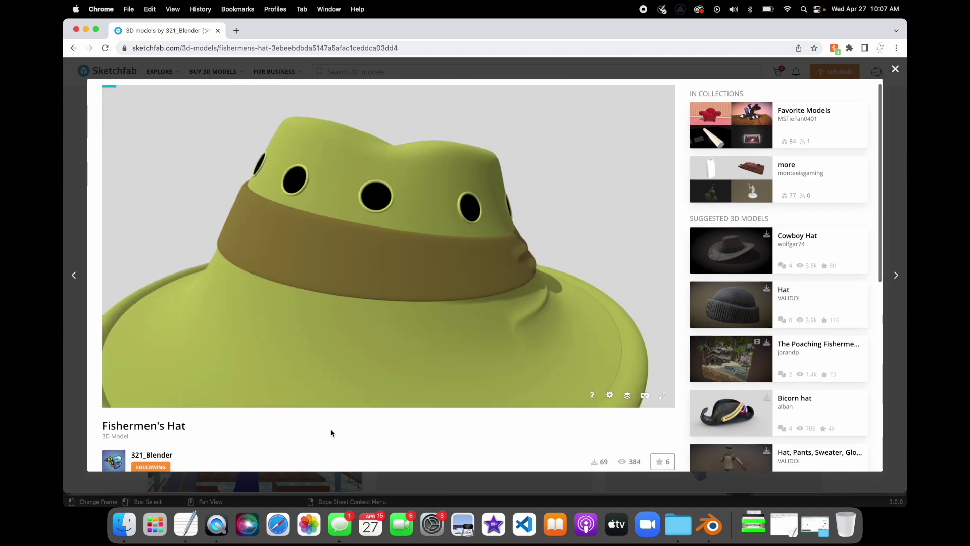
{"action": "scroll", "coordinate": [332, 433], "scroll_direction": "down", "scroll_amount": 1}
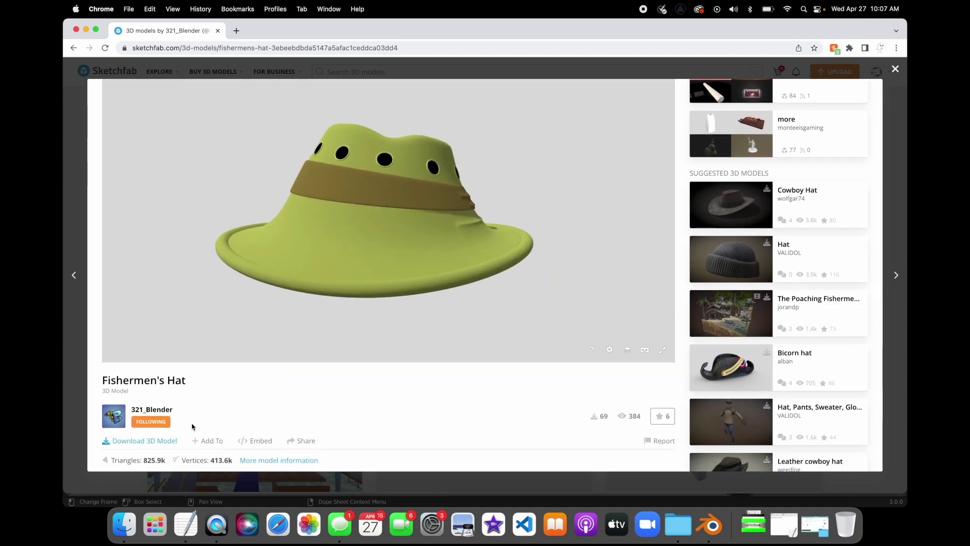
{"action": "left_click", "coordinate": [168, 442]}
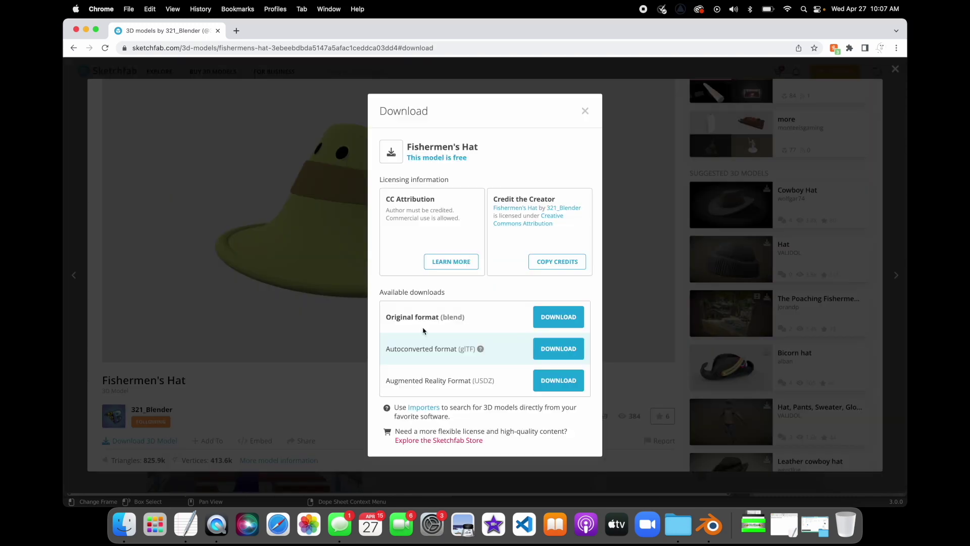
{"action": "left_click", "coordinate": [551, 318]}
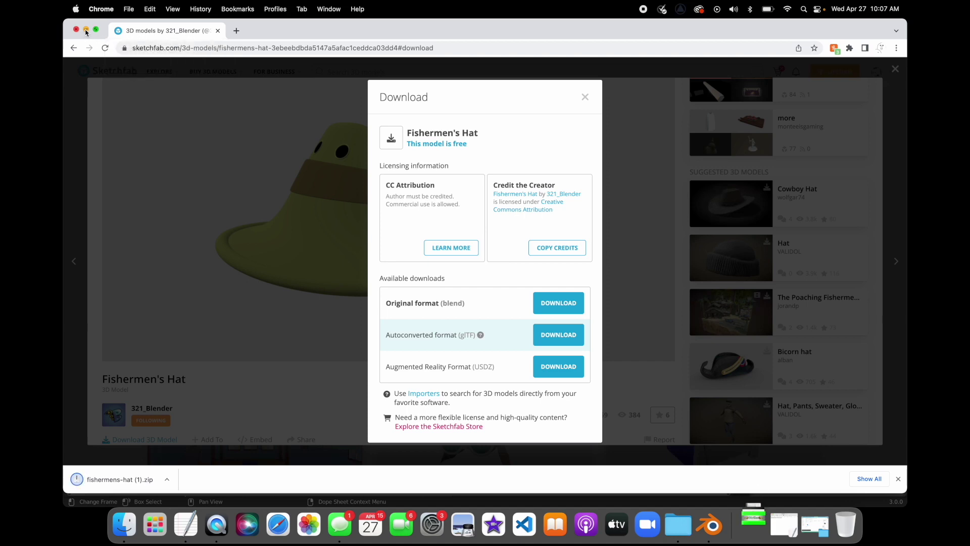
Minimize the browser, switch to Finder, extract fishermens-hat (1).zip in the Downloads folder, and open the extracted folder.
{"action": "key", "text": "super+m"}
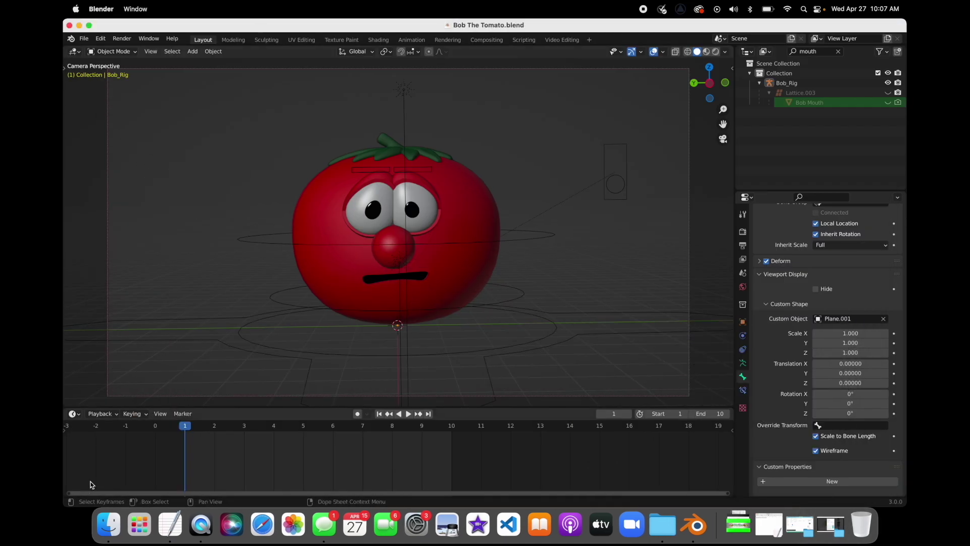
{"action": "left_click", "coordinate": [109, 524]}
{"action": "left_click", "coordinate": [308, 225]}
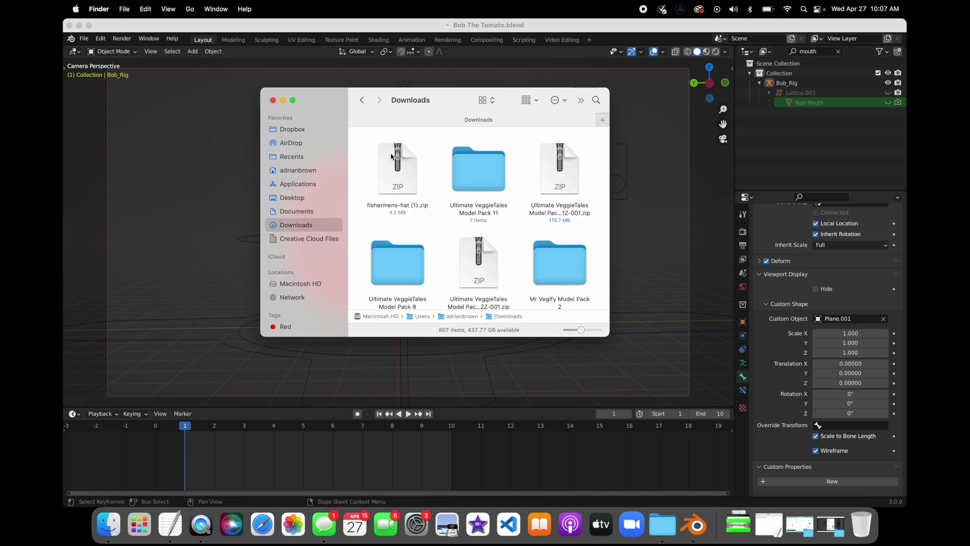
{"action": "double_click", "coordinate": [390, 178]}
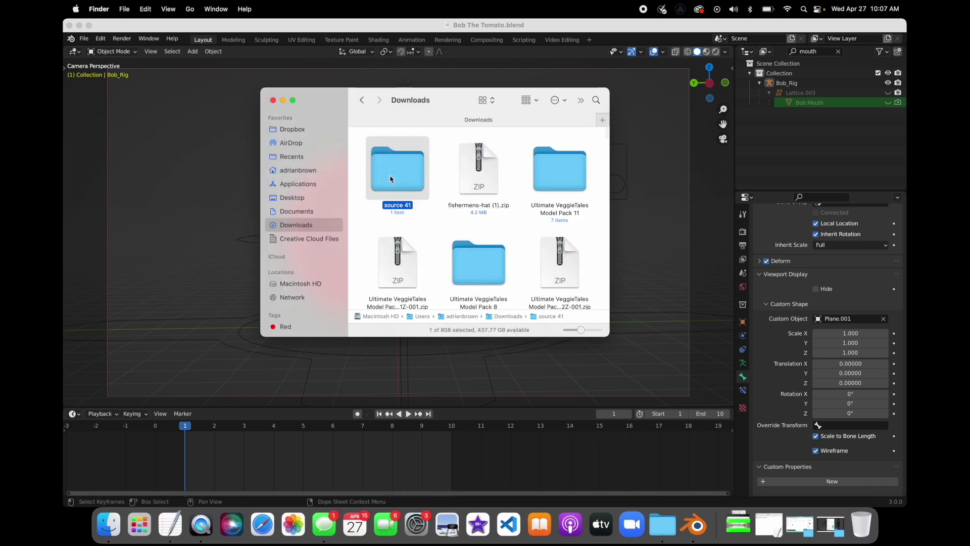
{"action": "double_click", "coordinate": [395, 177]}
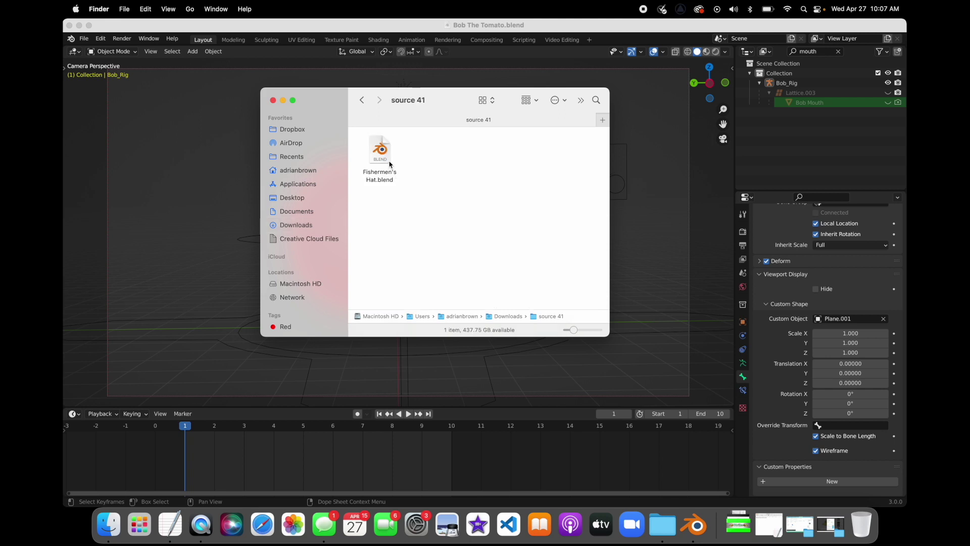
Save Bob The Tomato.blend in Blender, switch back to Finder, and open Fishermen's Hat.blend.
{"action": "left_click", "coordinate": [415, 29]}
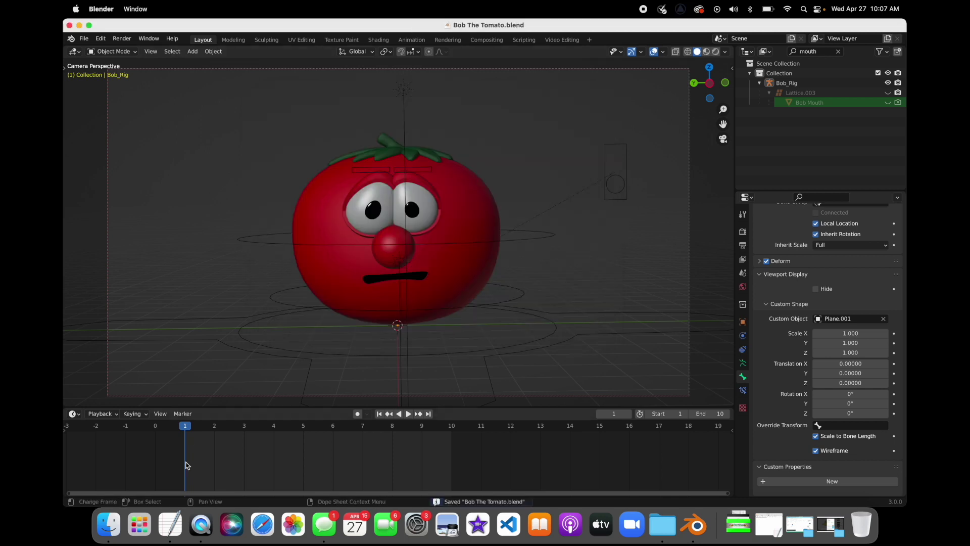
{"action": "left_click", "coordinate": [108, 524]}
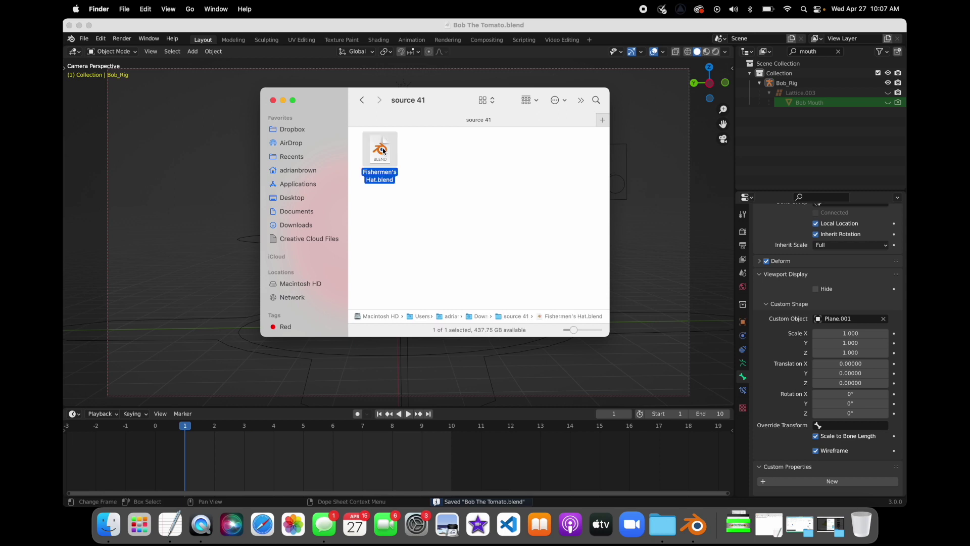
{"action": "double_click", "coordinate": [383, 148]}
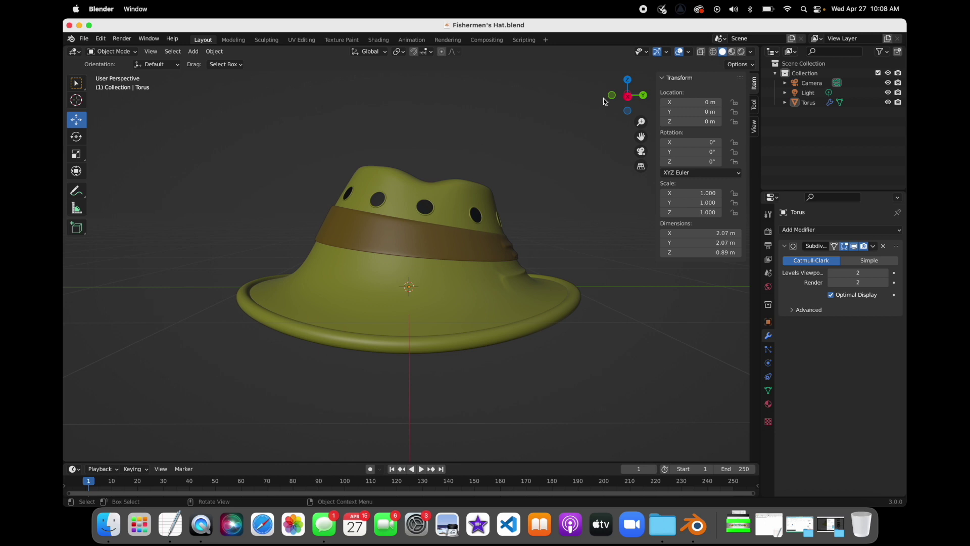
Copy the hat object and close Fishermen's Hat.blend without saving changes.
{"action": "left_click_drag", "start_coordinate": [603, 101], "coordinate": [238, 385]}
{"action": "key", "text": "ctrl"}
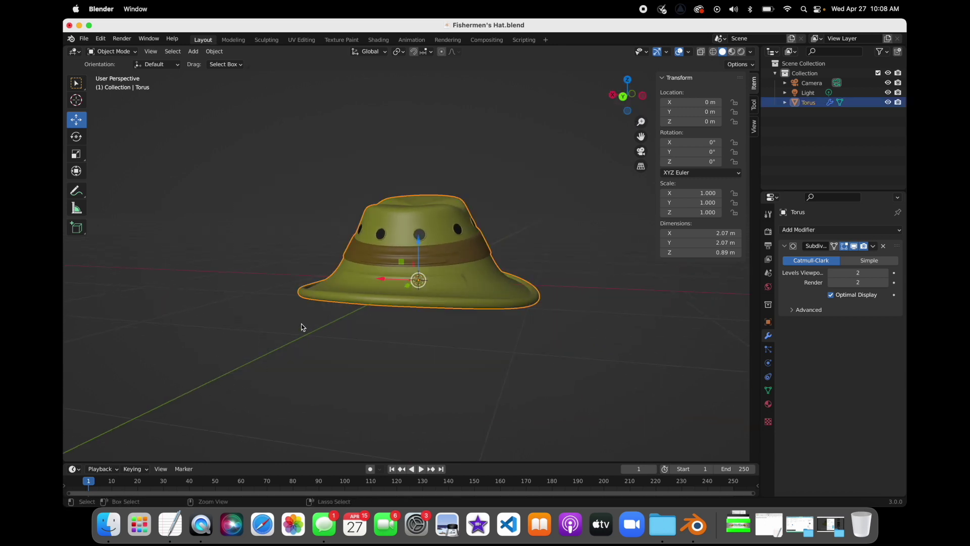
{"action": "key", "text": "ctrl+c"}
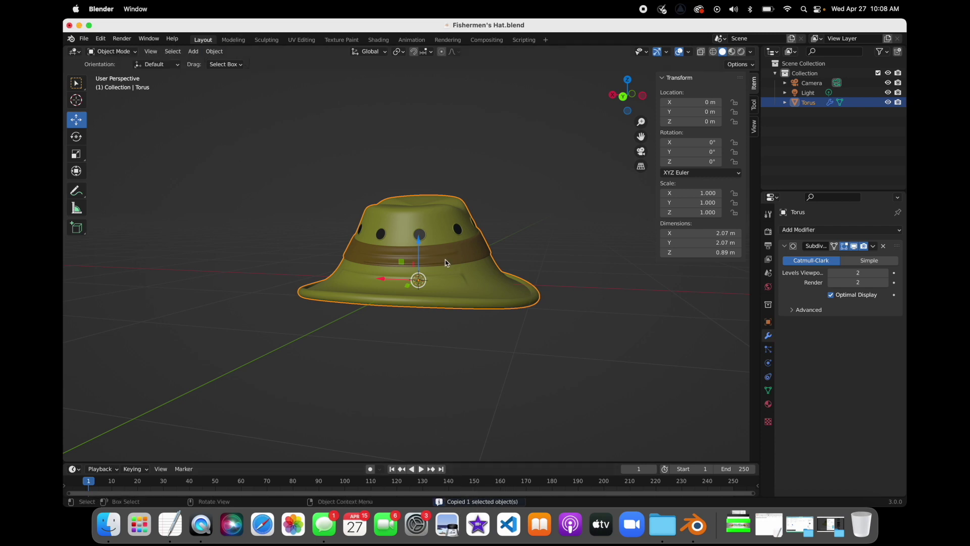
{"action": "right_click", "coordinate": [423, 228]}
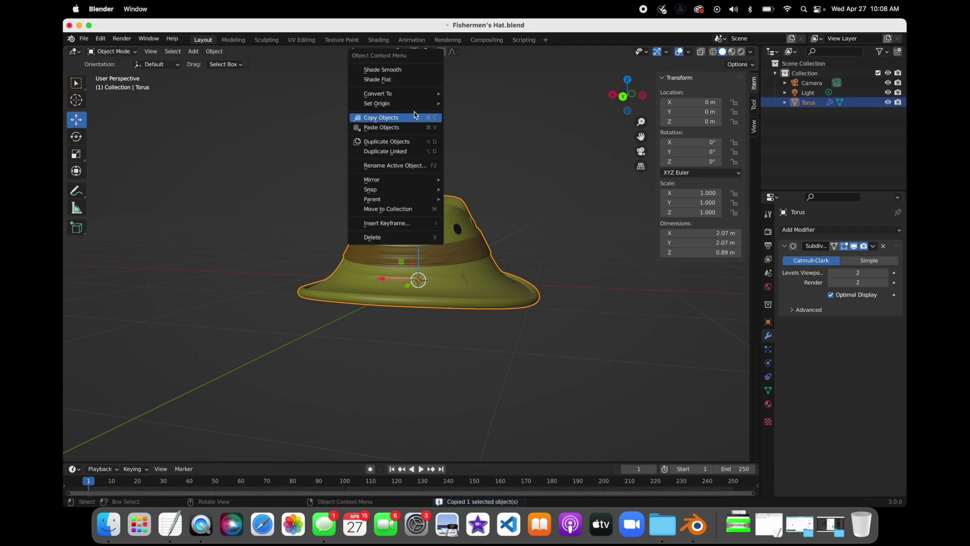
{"action": "left_click", "coordinate": [374, 117]}
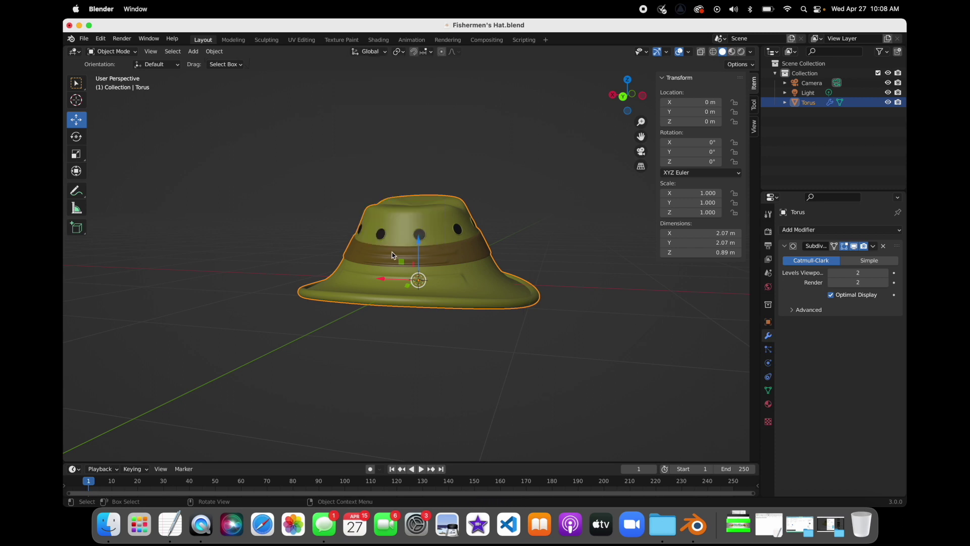
{"action": "left_click", "coordinate": [70, 25]}
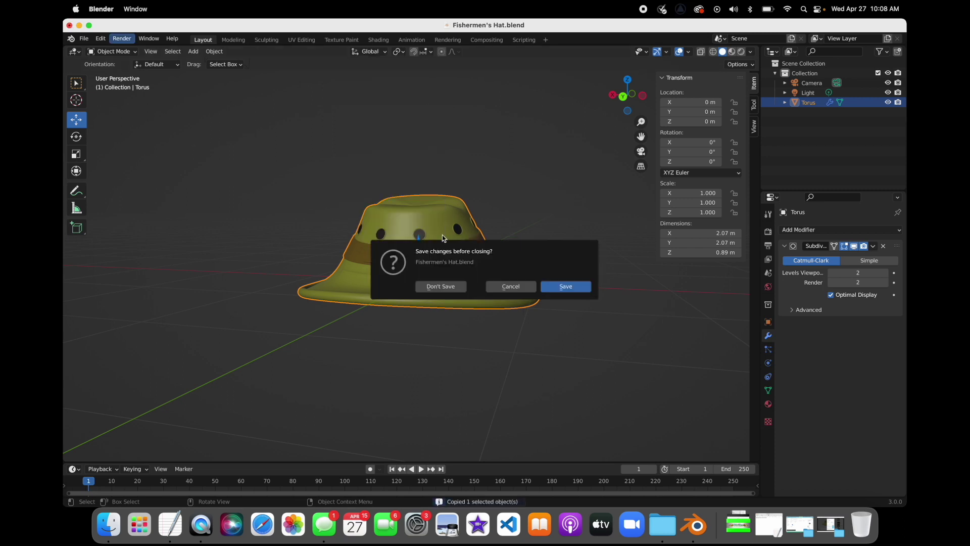
{"action": "left_click", "coordinate": [441, 286]}
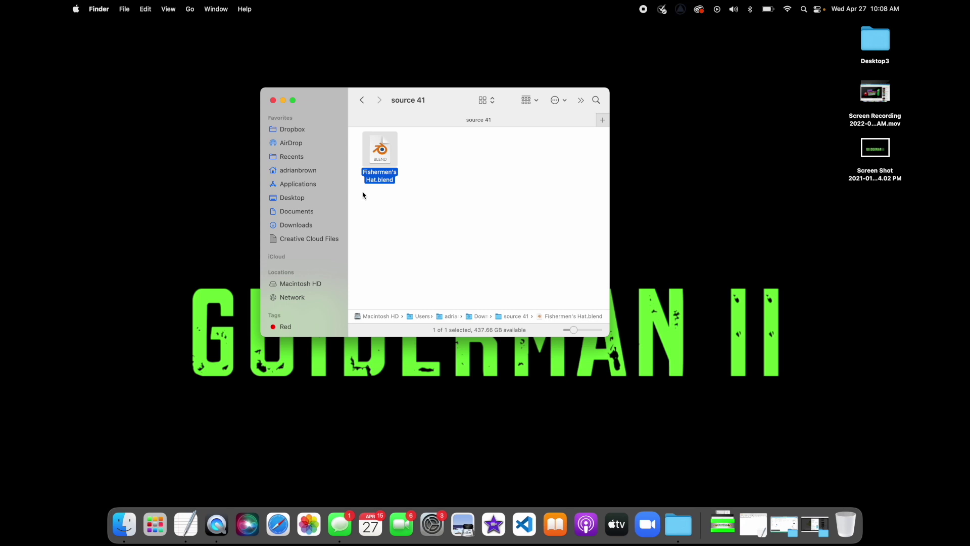
Open Bob The Tomato.blend from the Bob the Tomato folder under Characters (Original) in Ultimate VeggieTales Model Pack 11.
{"action": "left_click", "coordinate": [303, 225]}
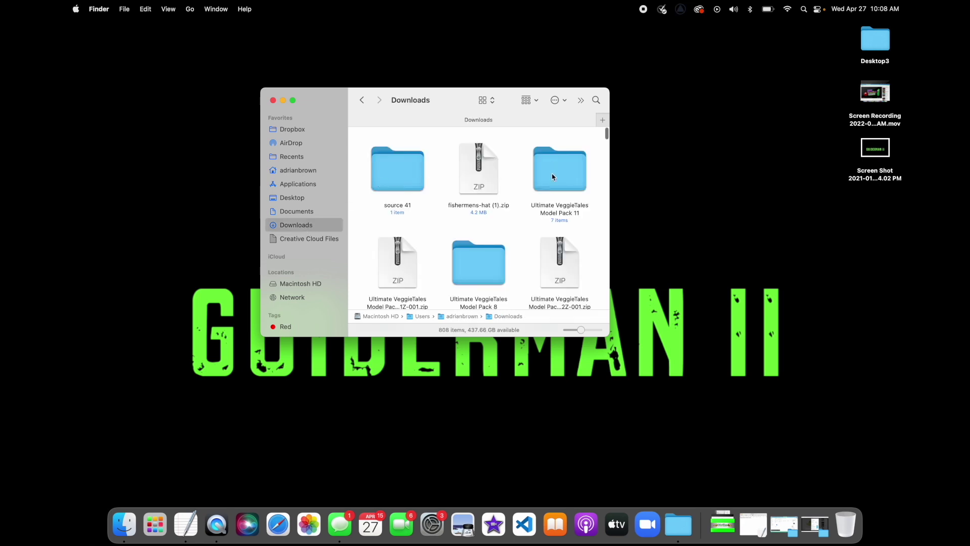
{"action": "double_click", "coordinate": [566, 157]}
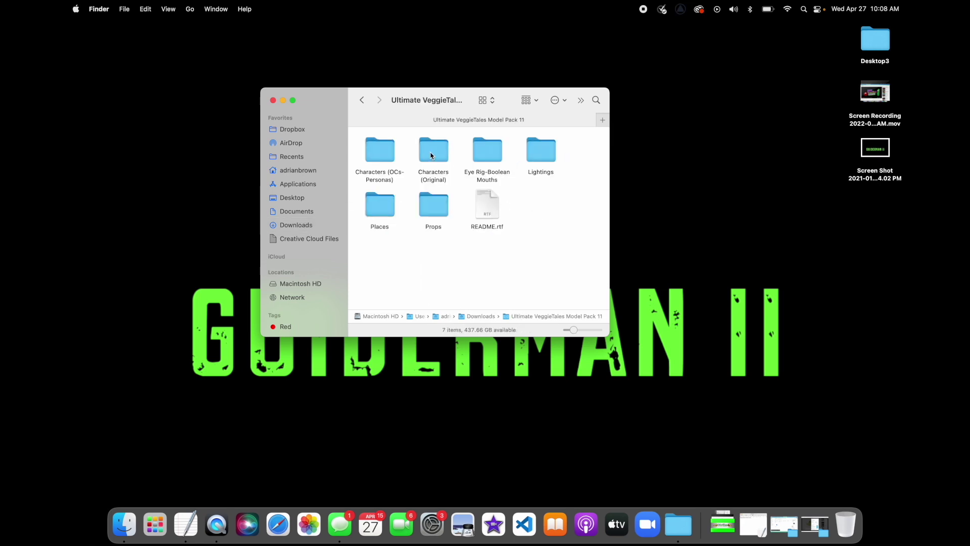
{"action": "double_click", "coordinate": [431, 155]}
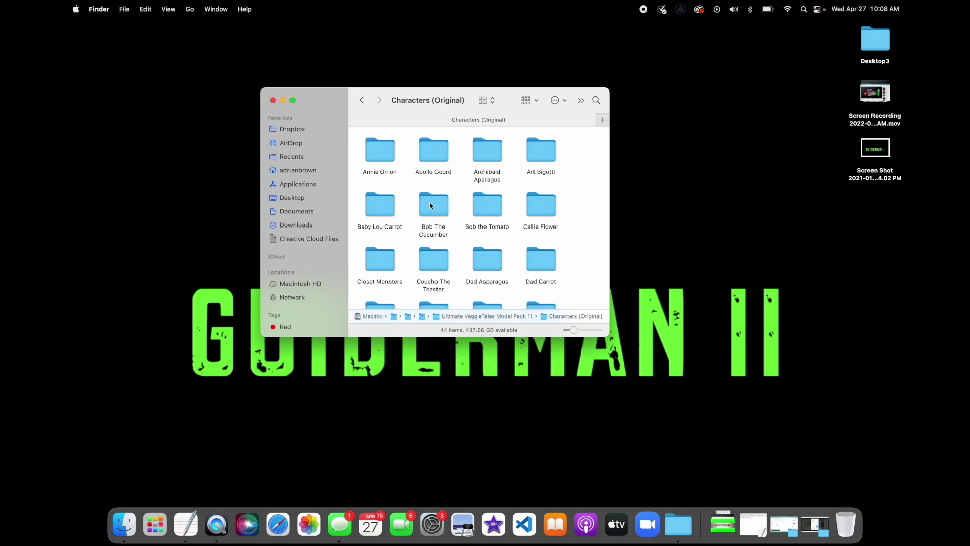
{"action": "double_click", "coordinate": [497, 212]}
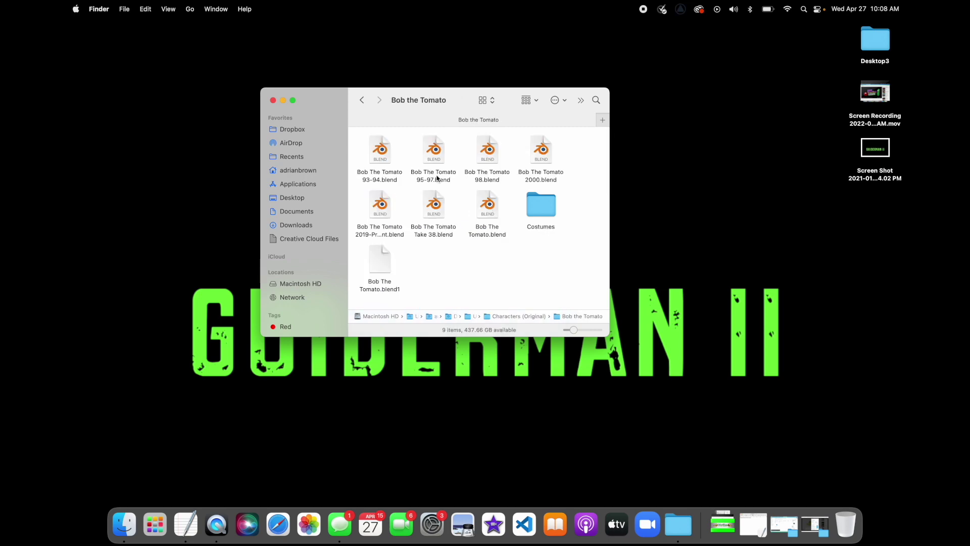
{"action": "double_click", "coordinate": [480, 204]}
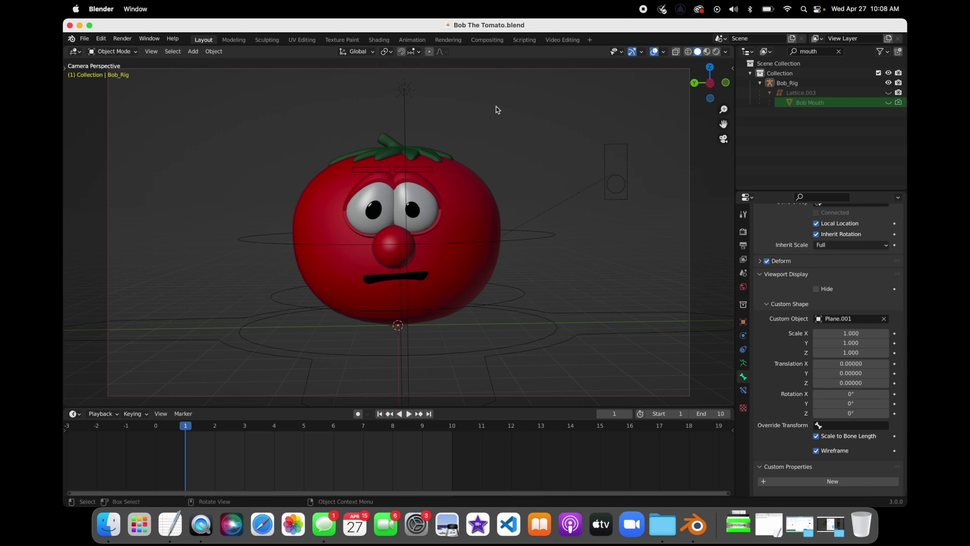
Paste the hat into the scene and move it up about 4.6 m onto the top of the tomato.
{"action": "key", "text": "super+v"}
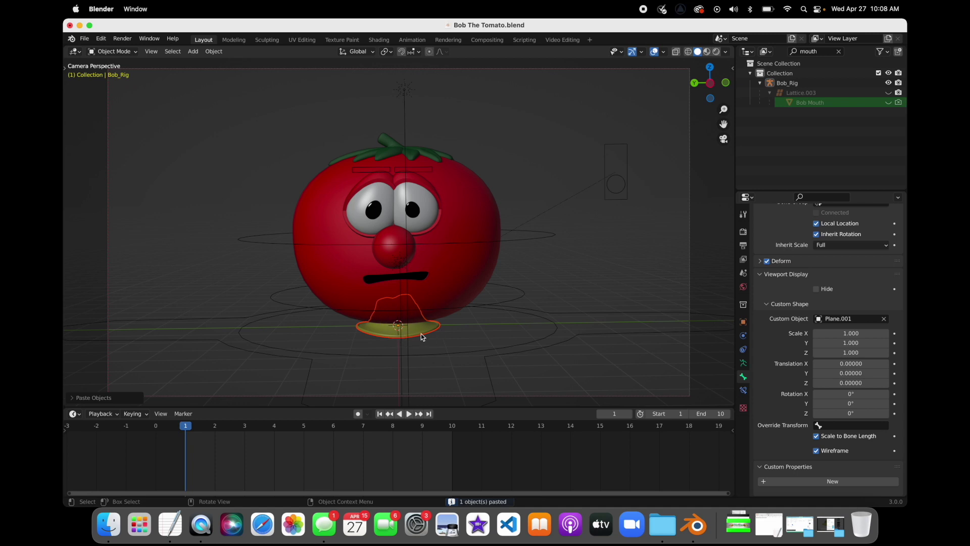
{"action": "key", "text": "g"}
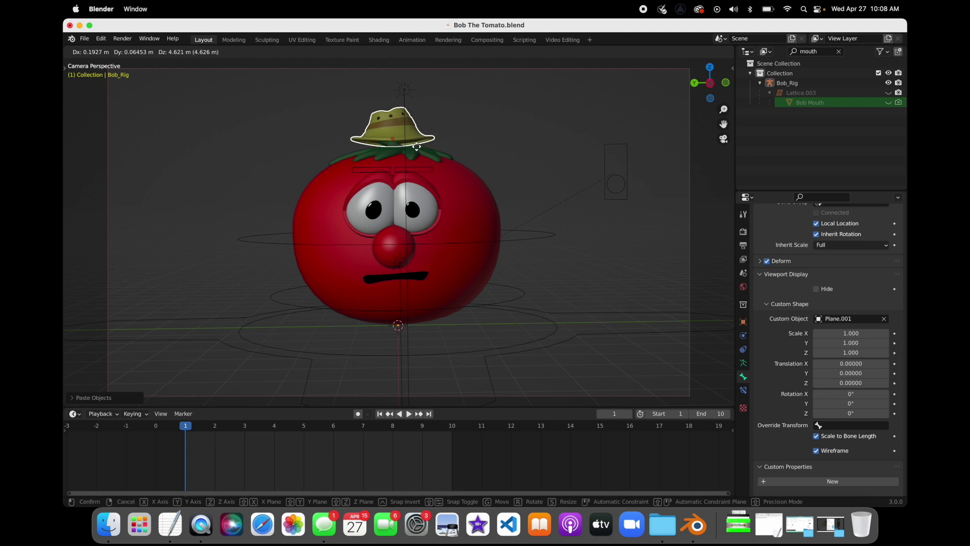
{"action": "left_click", "coordinate": [418, 146]}
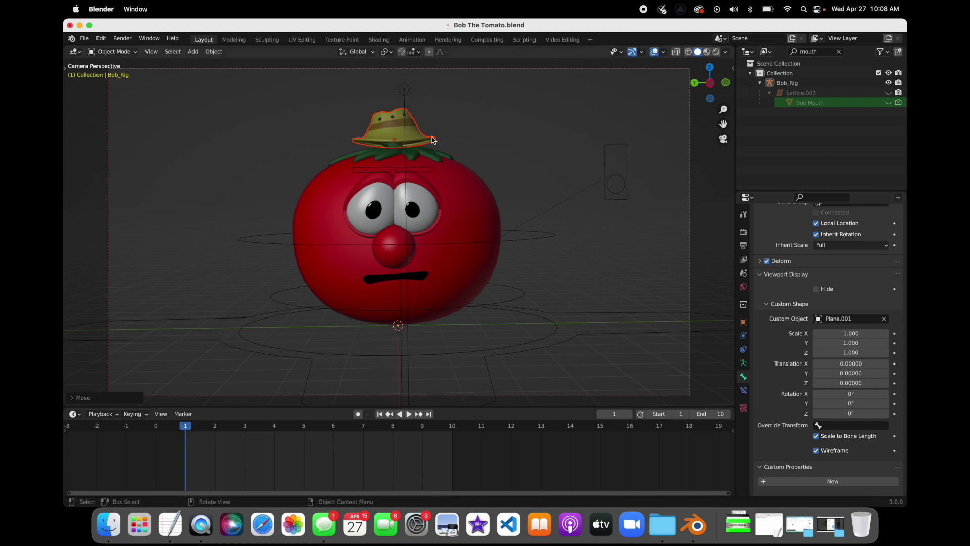
Enlarge the hat to fit the tomato's head and shift it slightly sideways and down toward the leaves.
{"action": "key", "text": "s"}
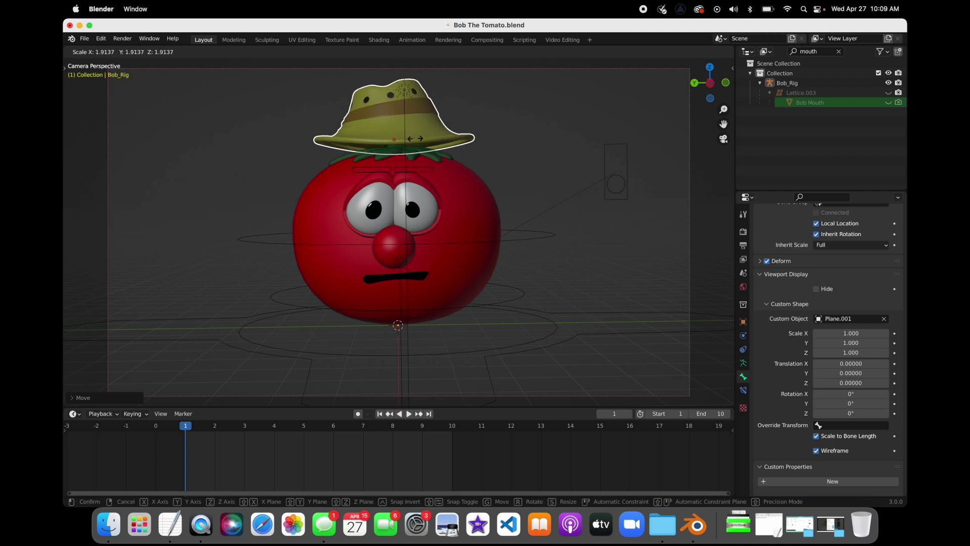
{"action": "left_click", "coordinate": [411, 139]}
{"action": "key", "text": "g"}
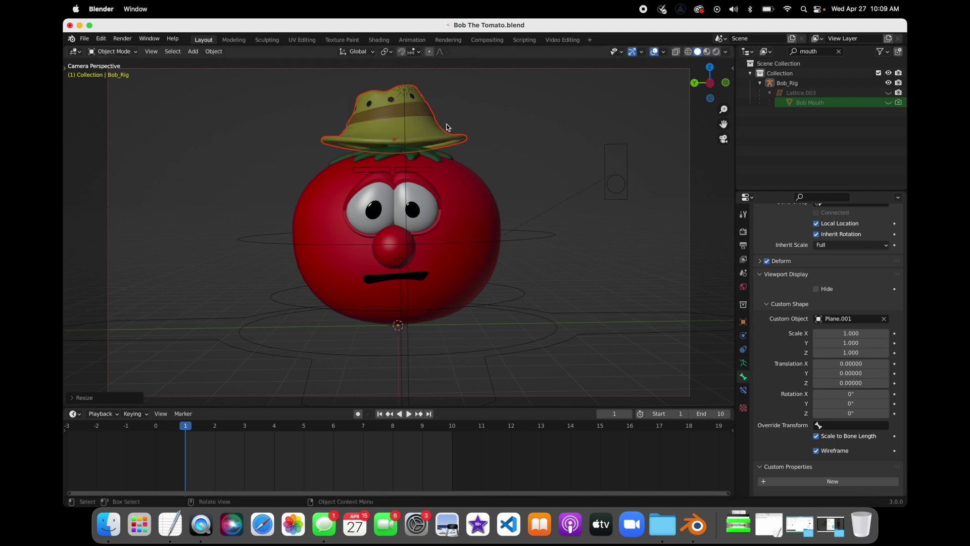
{"action": "left_click", "coordinate": [445, 133]}
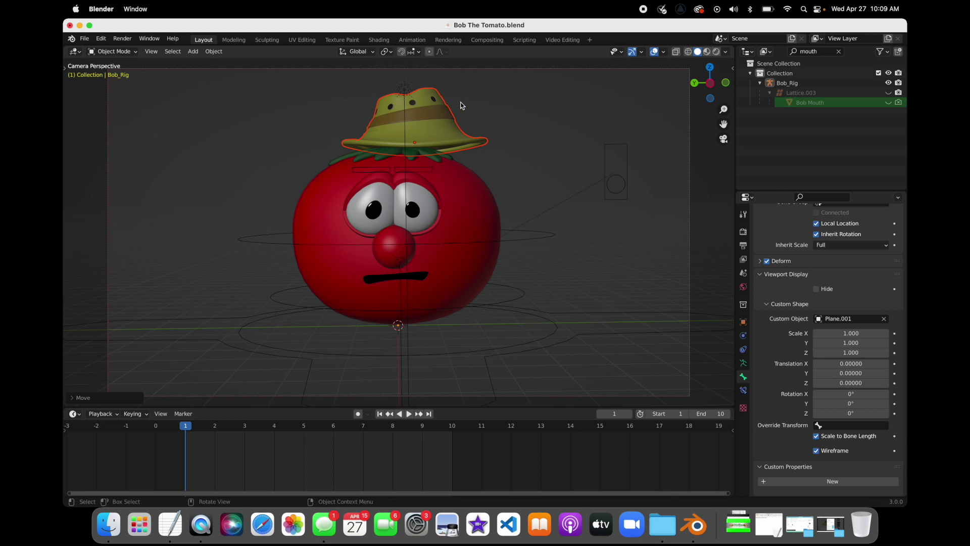
Tilt the hat sideways and lower it onto the tomato's leaves.
{"action": "key", "text": "r"}
{"action": "left_click", "coordinate": [477, 110]}
{"action": "key", "text": "g"}
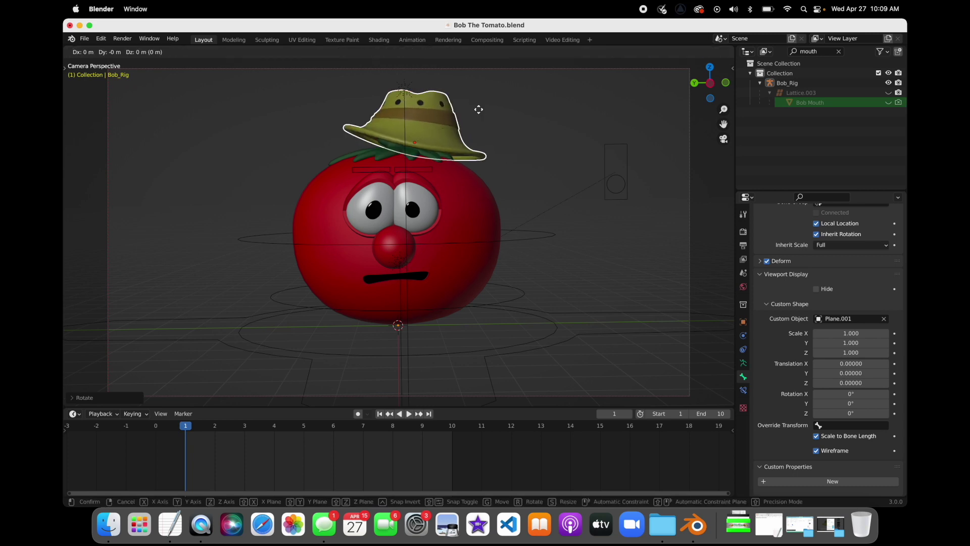
{"action": "left_click", "coordinate": [476, 120]}
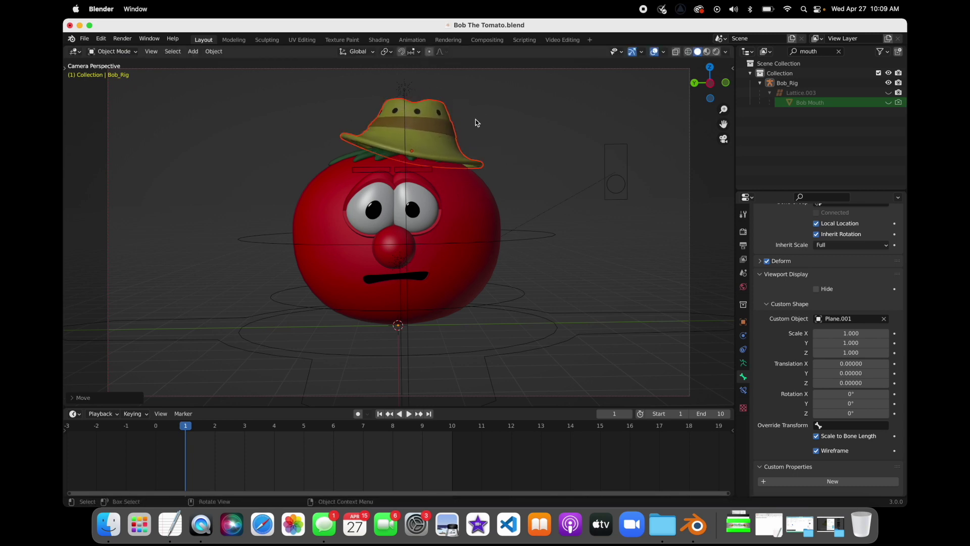
Scale the hat to about 1.874, fine-tune its rotation, and lower it about 0.1 m onto the head.
{"action": "key", "text": "s"}
{"action": "left_click", "coordinate": [503, 117]}
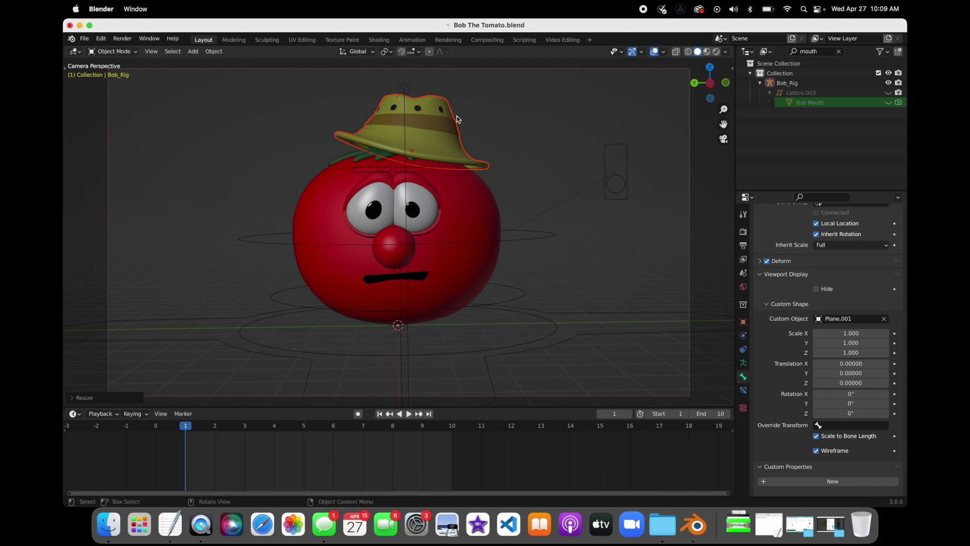
{"action": "key", "text": "r"}
{"action": "left_click", "coordinate": [437, 118]}
{"action": "key", "text": "g"}
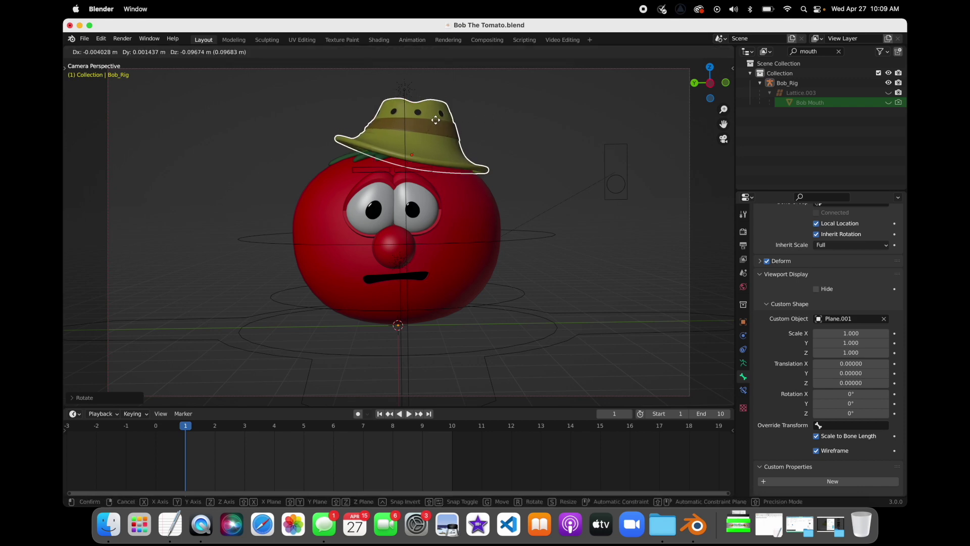
{"action": "left_click", "coordinate": [435, 120]}
Try moving Bob_Rig's body control in Pose Mode to test whether the hat follows, and undo the movement.
{"action": "left_click_drag", "start_coordinate": [697, 87], "coordinate": [674, 104]}
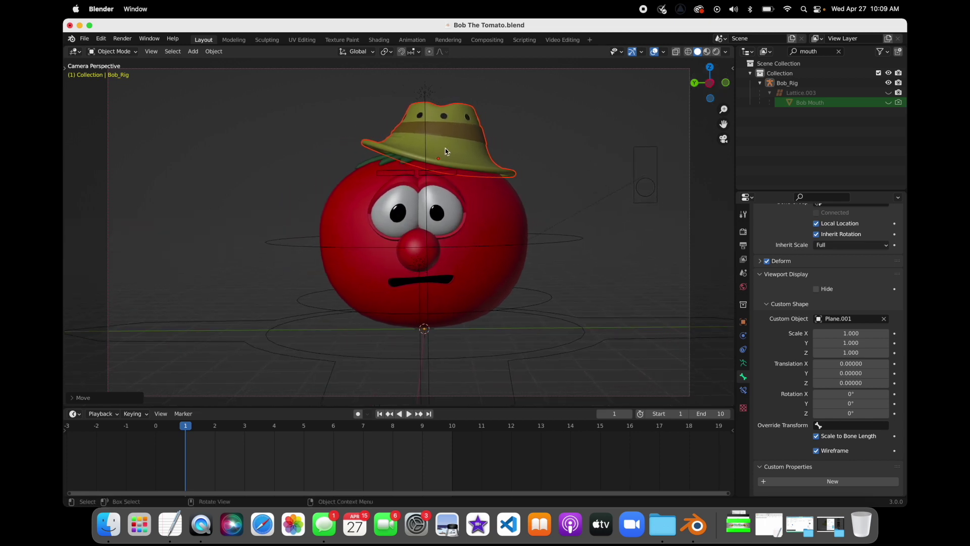
{"action": "left_click", "coordinate": [528, 164]}
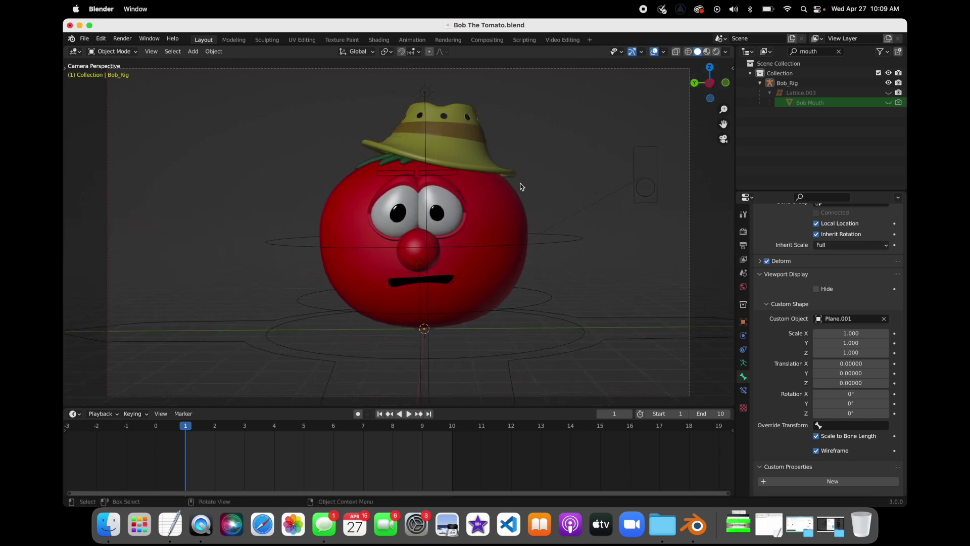
{"action": "left_click", "coordinate": [490, 248]}
{"action": "left_click", "coordinate": [112, 51]}
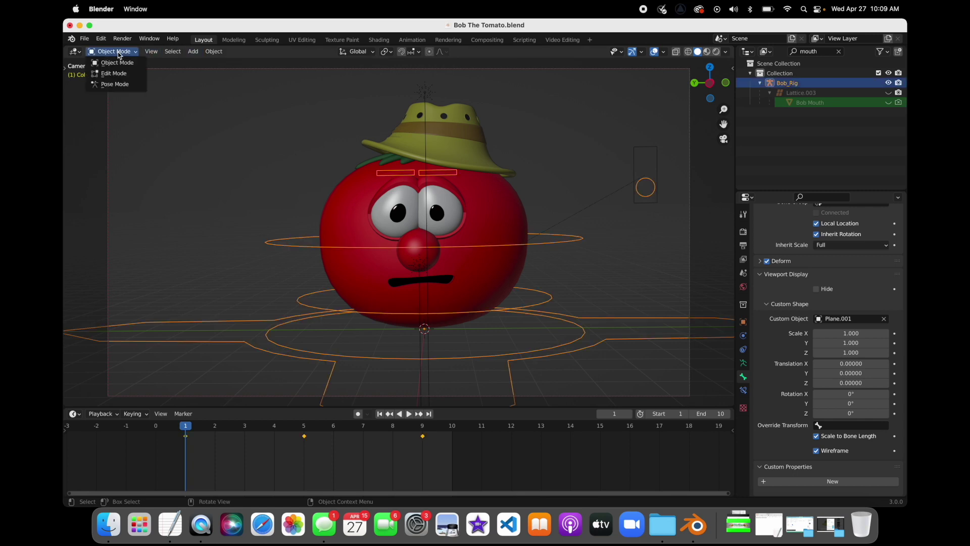
{"action": "left_click", "coordinate": [119, 83]}
{"action": "left_click_drag", "start_coordinate": [444, 250], "coordinate": [416, 252]}
{"action": "key", "text": "super+z"}
{"action": "mouse_move", "coordinate": [712, 88]}
{"action": "left_mouse_down"}
{"action": "mouse_move", "coordinate": [728, 83]}
{"action": "mouse_move", "coordinate": [711, 77]}
{"action": "left_mouse_up"}
{"action": "left_click", "coordinate": [450, 153]}
In Object Mode, join the hat with the tomato's nose, keeping the nose as the active object.
{"action": "left_click", "coordinate": [724, 139]}
{"action": "left_click_drag", "start_coordinate": [724, 124], "coordinate": [722, 182]}
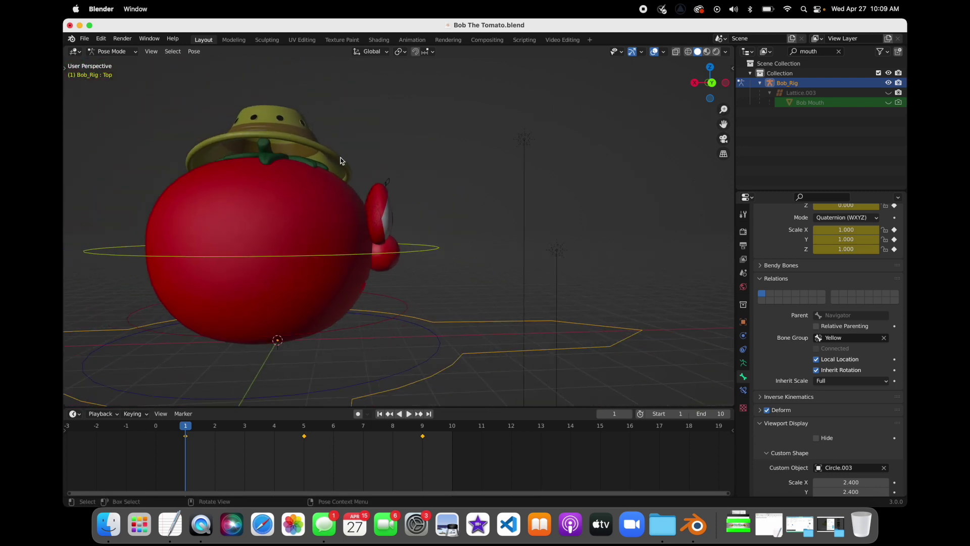
{"action": "left_click", "coordinate": [117, 51]}
{"action": "left_click", "coordinate": [109, 61]}
{"action": "left_click", "coordinate": [305, 123]}
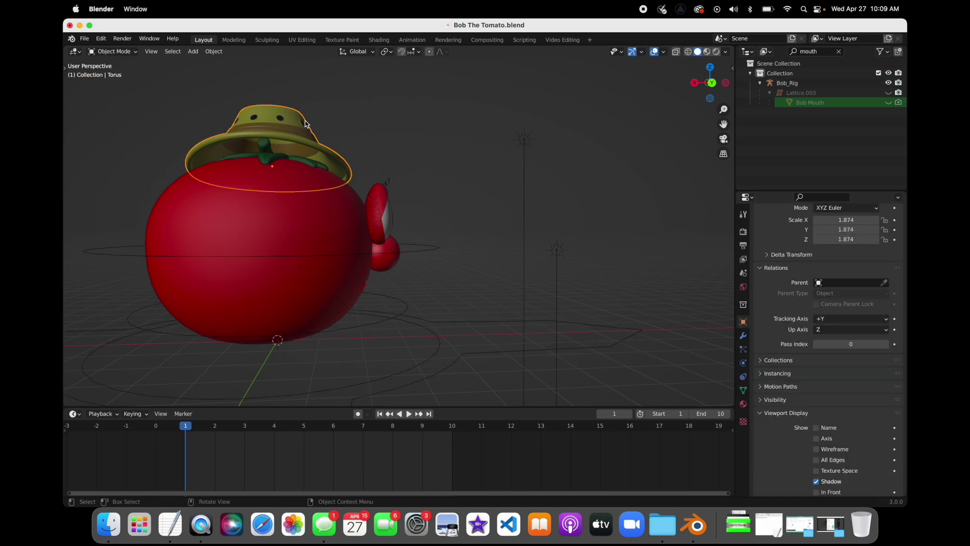
{"action": "left_click", "coordinate": [396, 246], "text": "shift"}
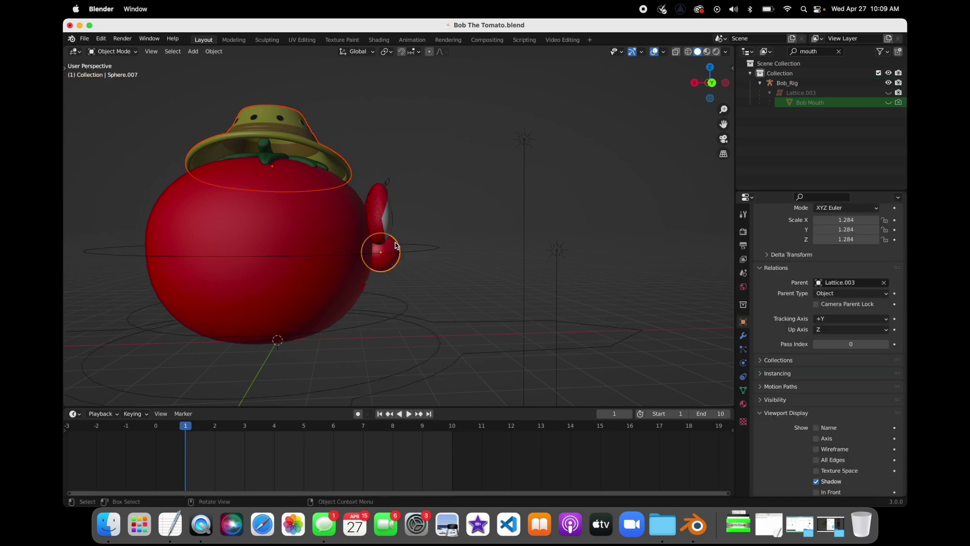
{"action": "left_click_drag", "start_coordinate": [697, 78], "coordinate": [423, 222]}
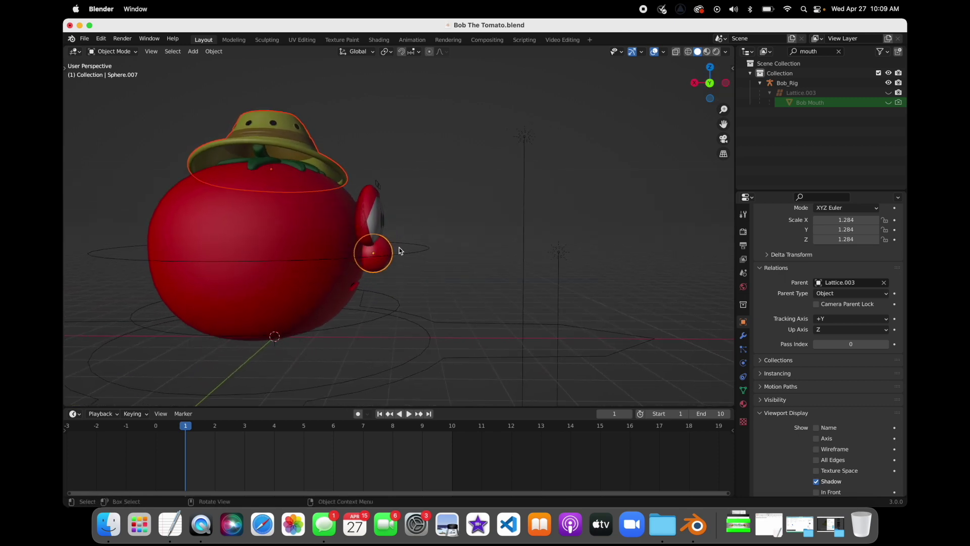
{"action": "right_click", "coordinate": [388, 251]}
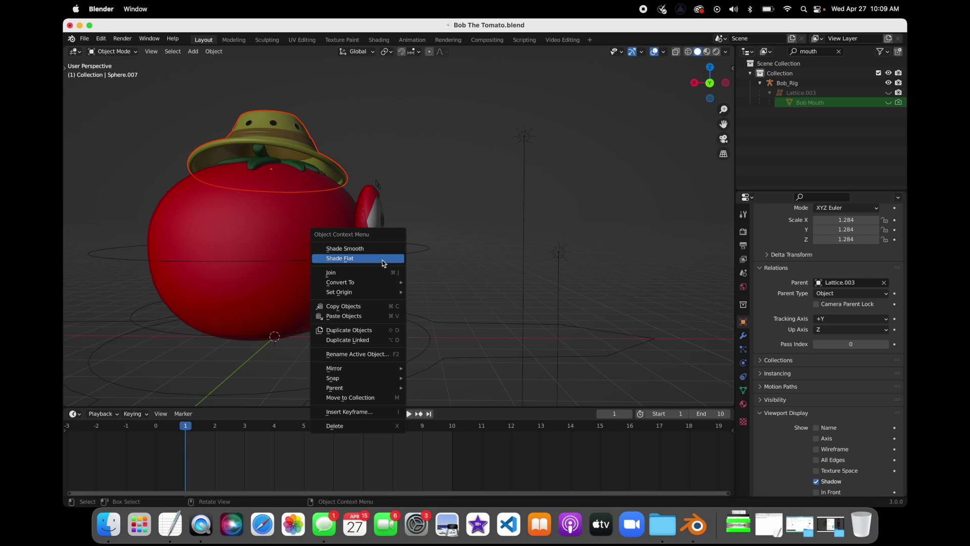
{"action": "left_click", "coordinate": [358, 274]}
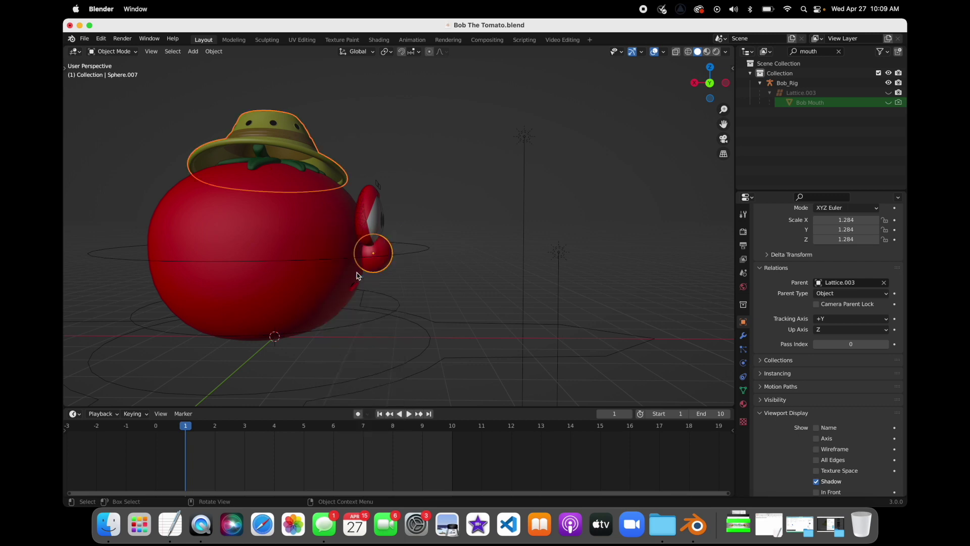
Return to the camera view and play the animation to check how the joined hat moves.
{"action": "left_click", "coordinate": [723, 139]}
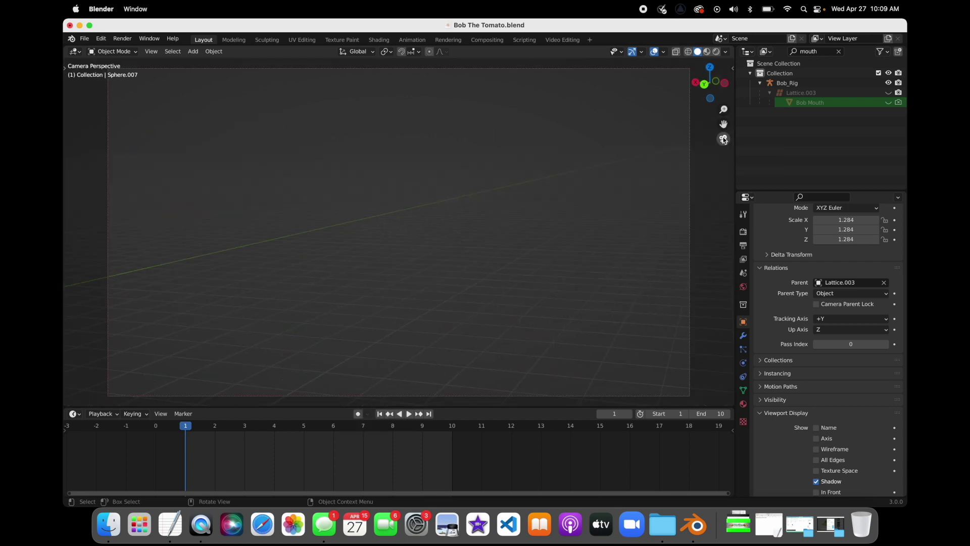
{"action": "key", "text": "space"}
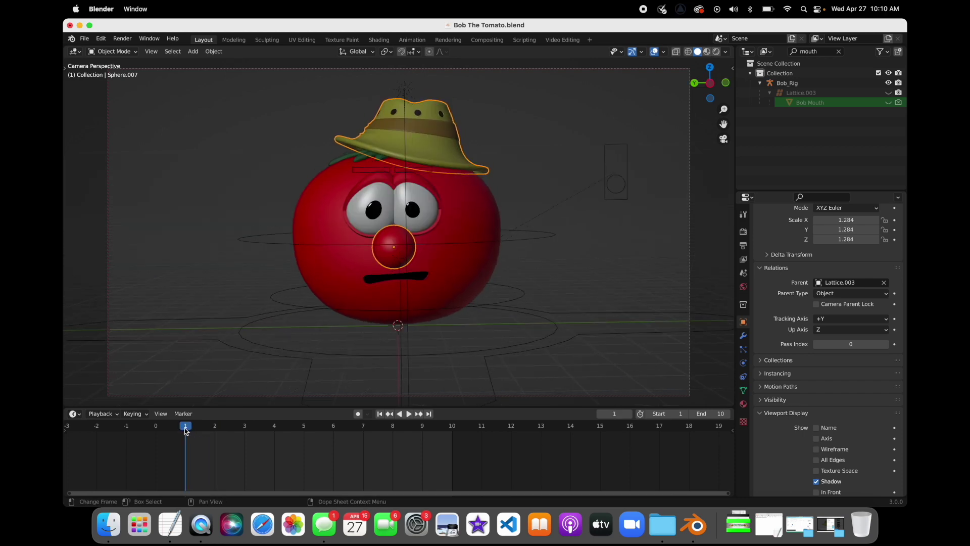
Play the animation to check that the hat follows the tomato, return to frame 1, and save the file.
{"action": "key", "text": "space"}
{"action": "key", "text": "space"}
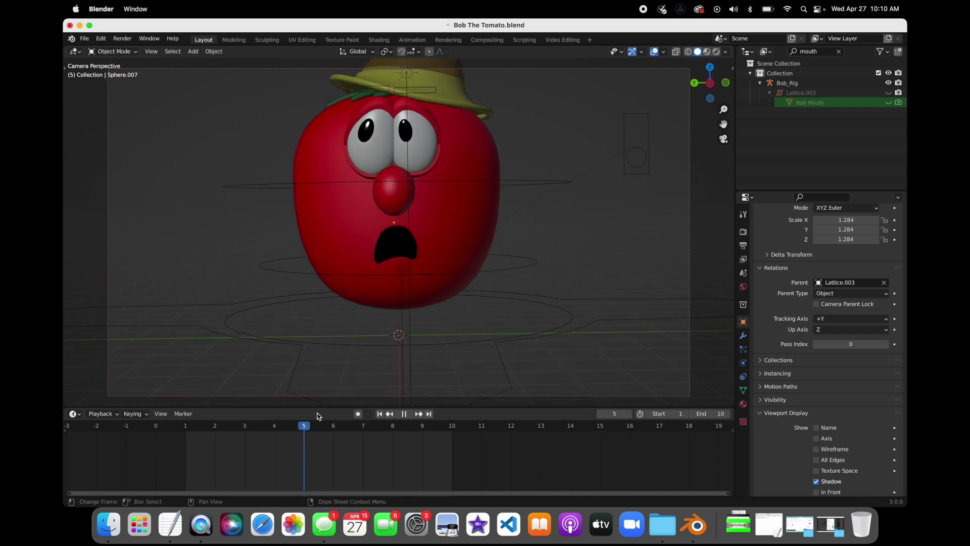
{"action": "key", "text": "Escape"}
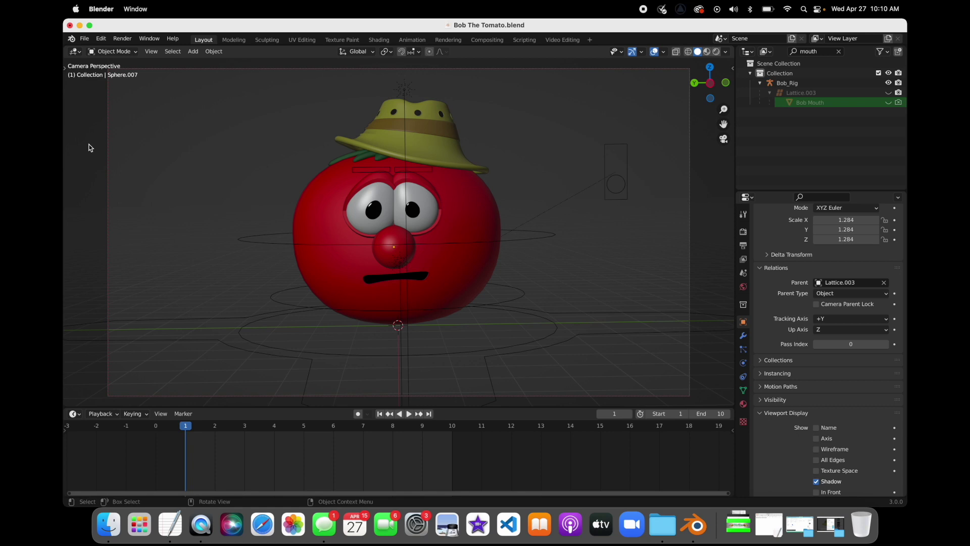
{"action": "key", "text": "super+s"}
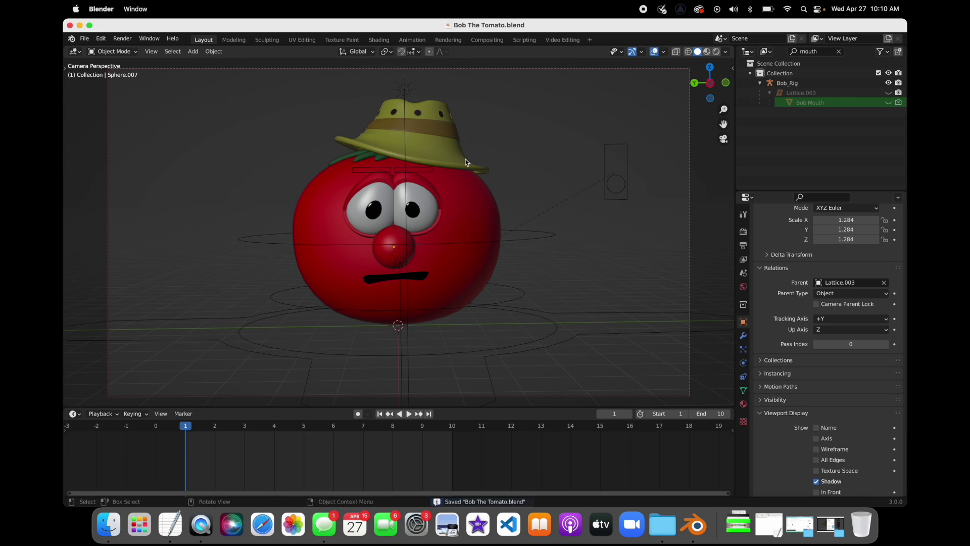
Review the output and render settings, render the animation for frames 1 to 10, and close the render window.
{"action": "left_click", "coordinate": [320, 277]}
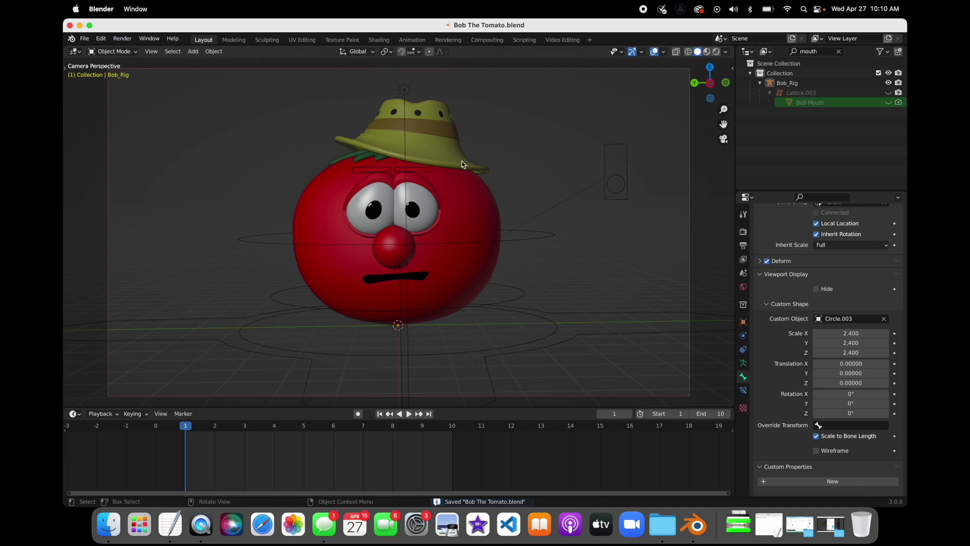
{"action": "left_click", "coordinate": [744, 246]}
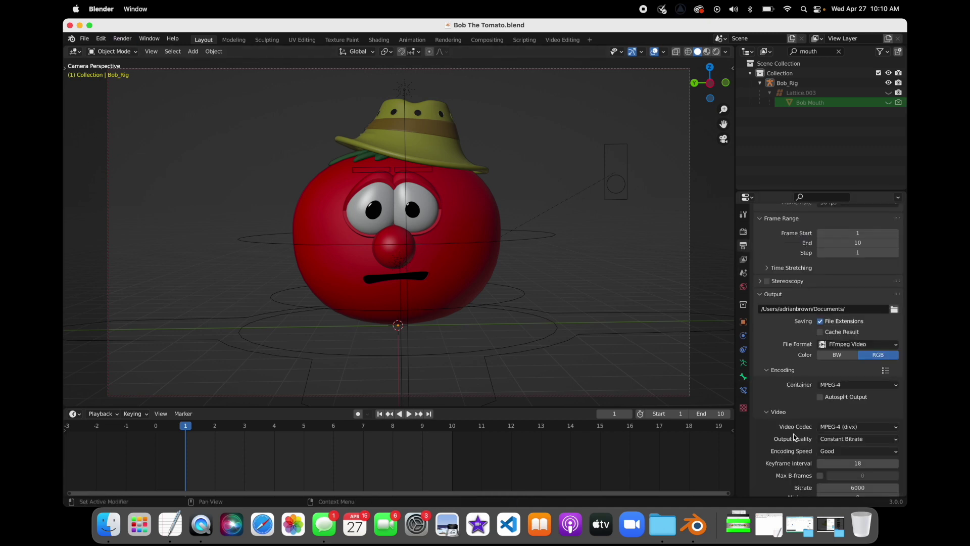
{"action": "left_click", "coordinate": [744, 231]}
{"action": "left_click", "coordinate": [122, 39]}
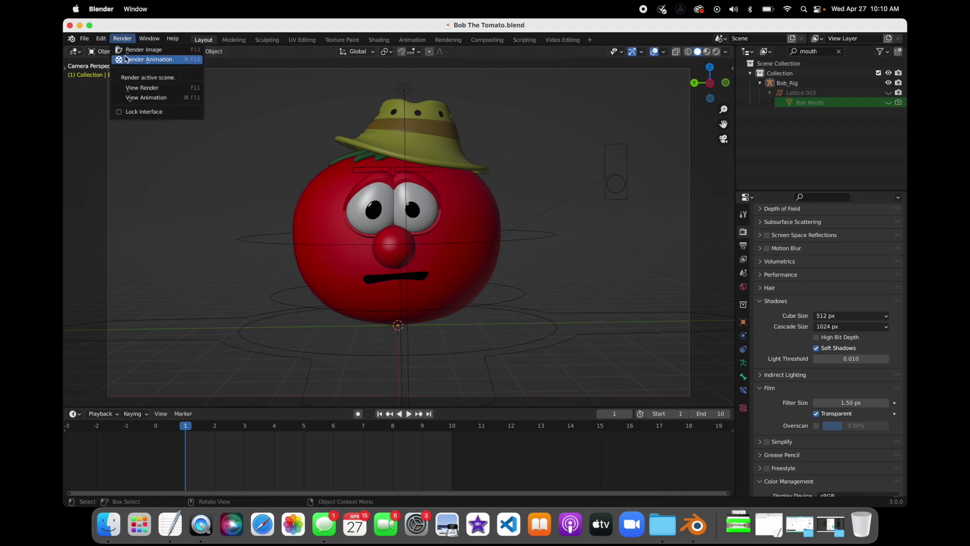
{"action": "left_click", "coordinate": [126, 60]}
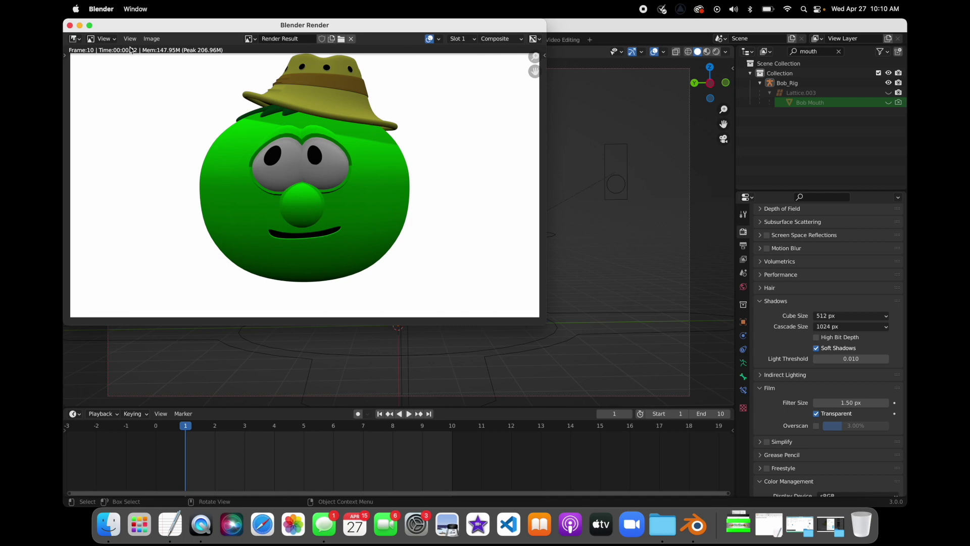
{"action": "left_click", "coordinate": [71, 26]}
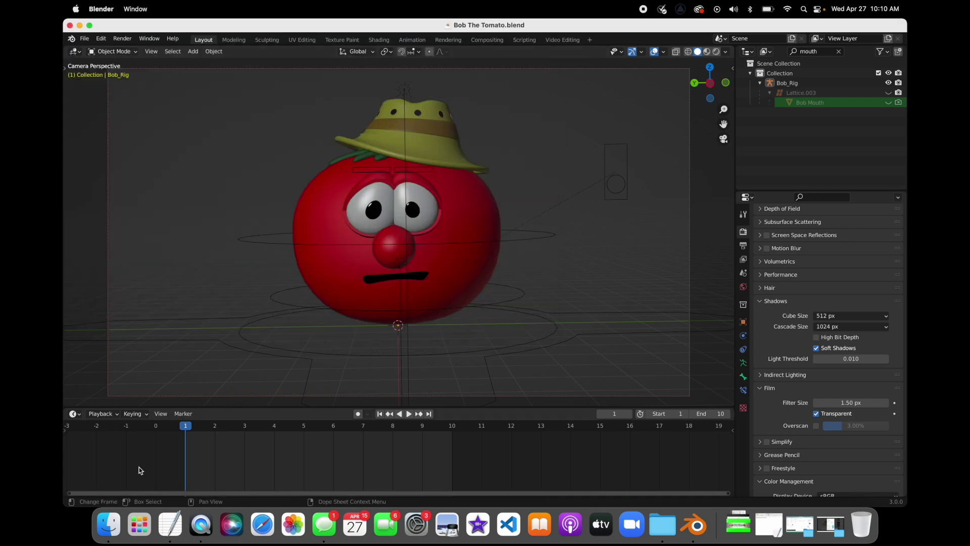
In Finder, search from the Documents folder for the rendered video 0001-0010.
{"action": "left_click", "coordinate": [109, 525]}
{"action": "left_click", "coordinate": [304, 210]}
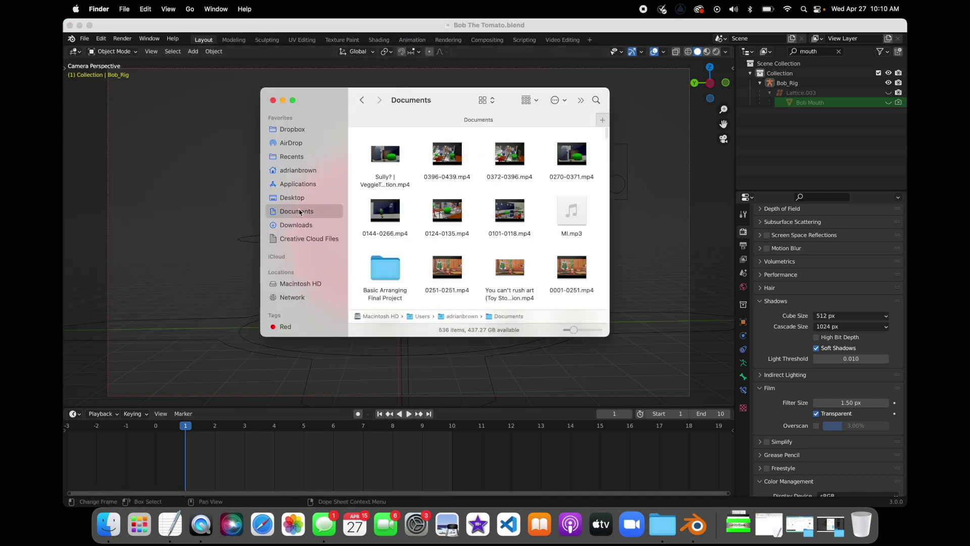
{"action": "left_click", "coordinate": [596, 100]}
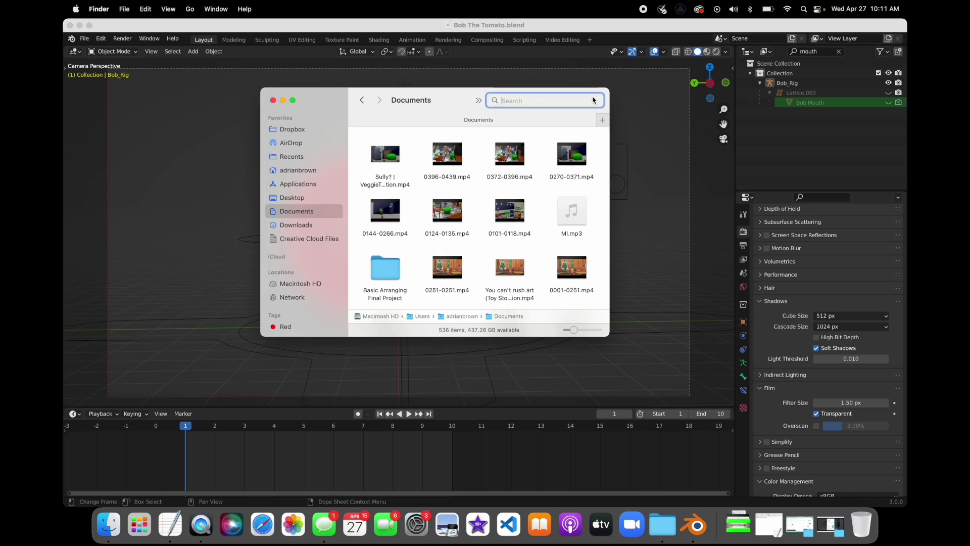
{"action": "type", "text": "00"}
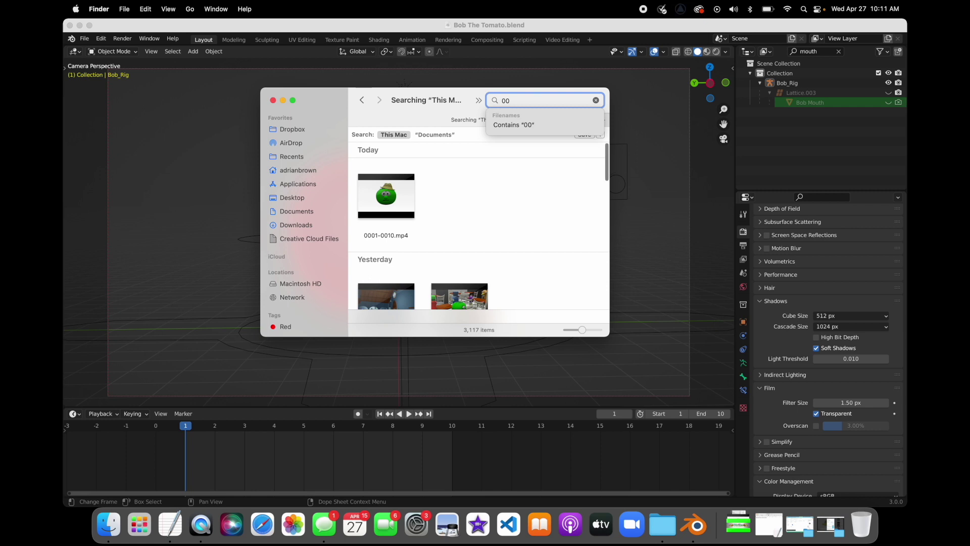
{"action": "type", "text": "01-0010"}
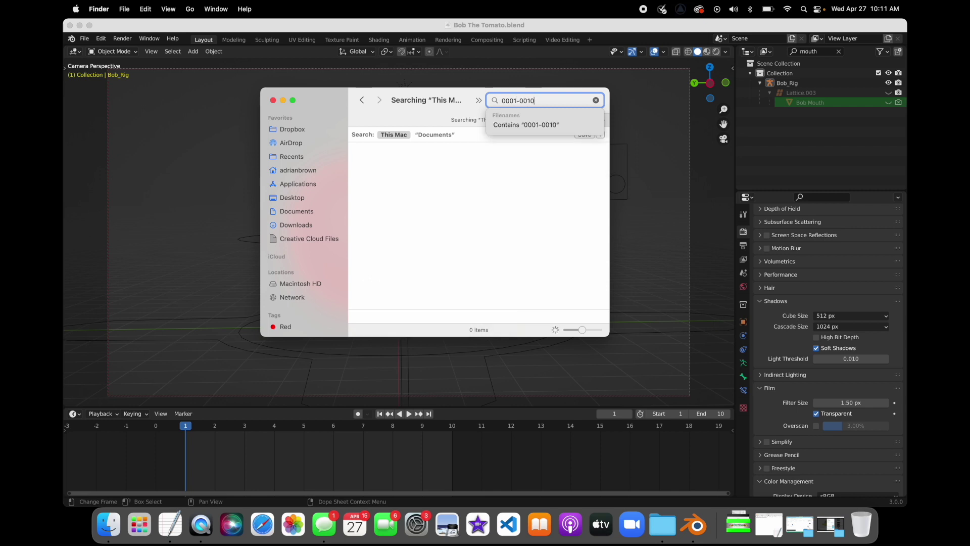
Open 0001-0010.mp4 in QuickTime Player, play it to check the render, and close the video.
{"action": "left_click", "coordinate": [413, 211]}
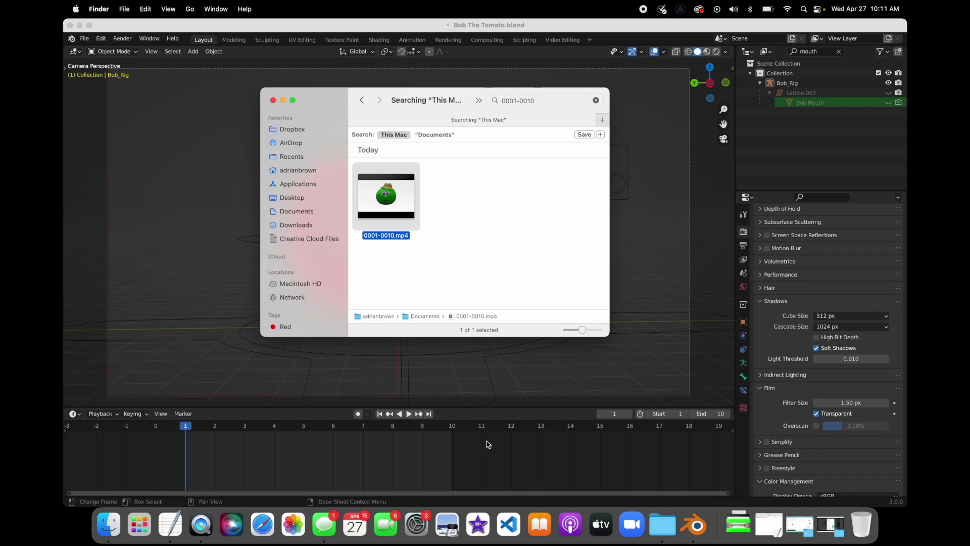
{"action": "double_click", "coordinate": [407, 217]}
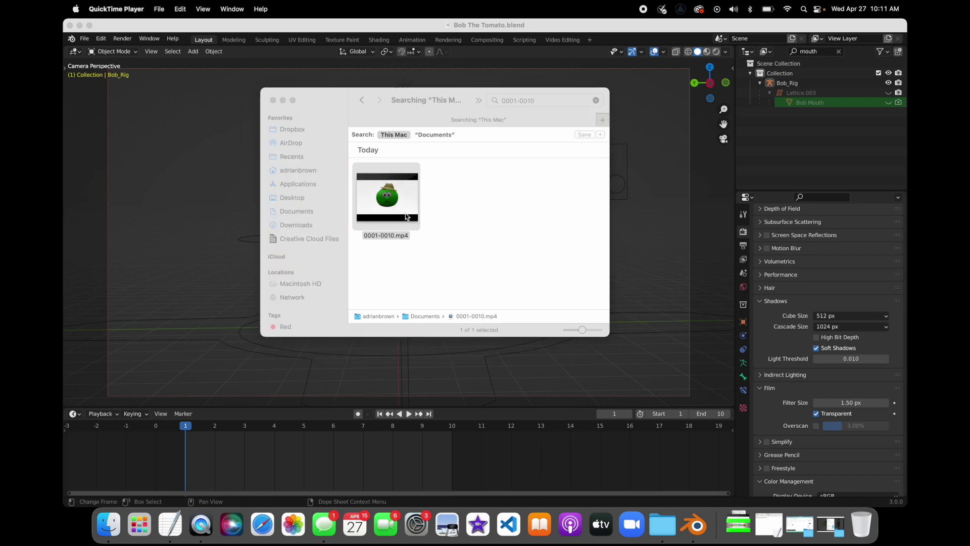
{"action": "key", "text": "space"}
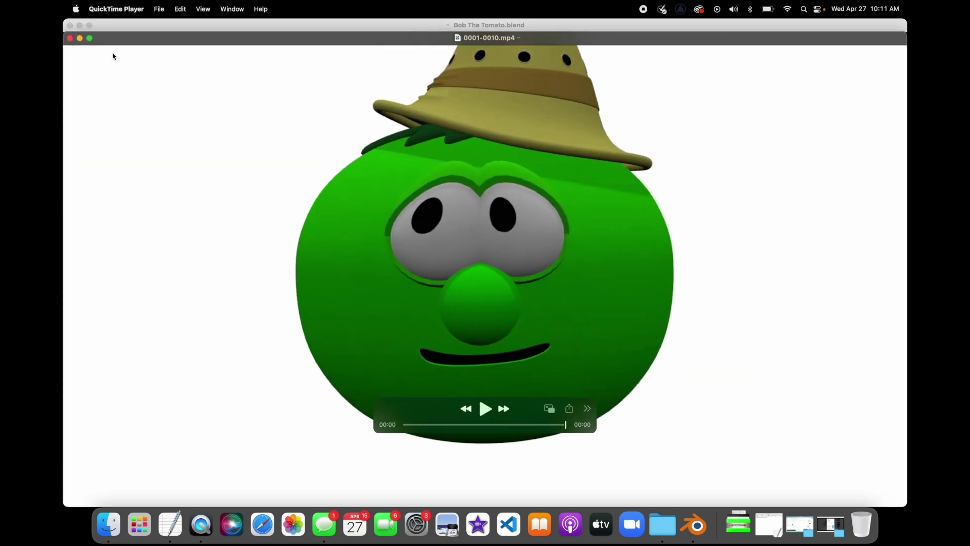
{"action": "left_click", "coordinate": [70, 39]}
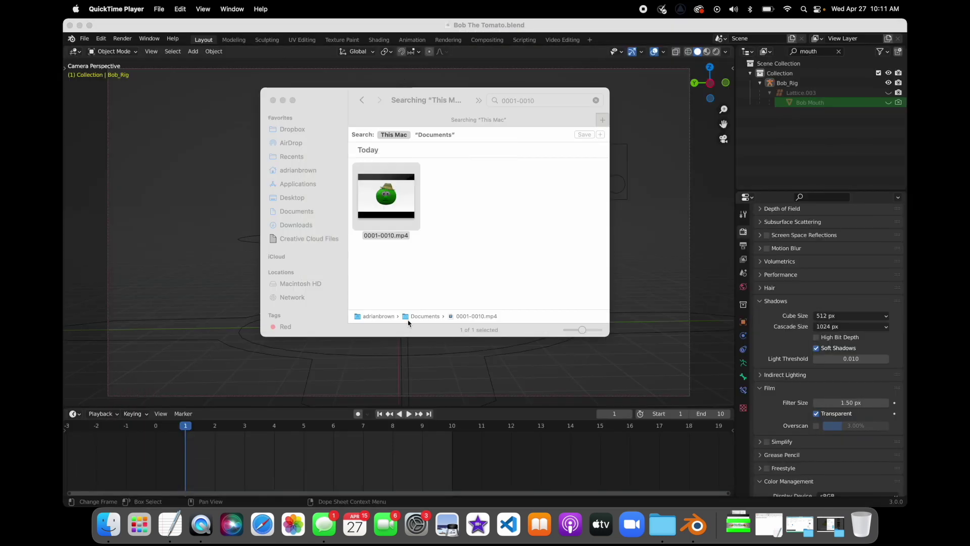
Switch to iMovie, create a new movie project, and add 0001-0010.mp4 from Finder to its timeline.
{"action": "left_click", "coordinate": [444, 244]}
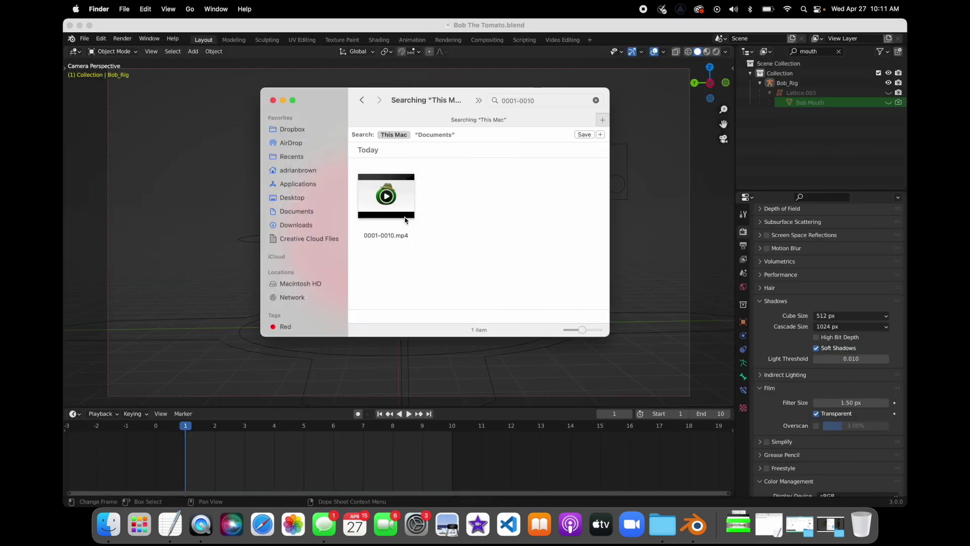
{"action": "left_click", "coordinate": [479, 524]}
{"action": "left_click_drag", "start_coordinate": [316, 92], "coordinate": [126, 292]}
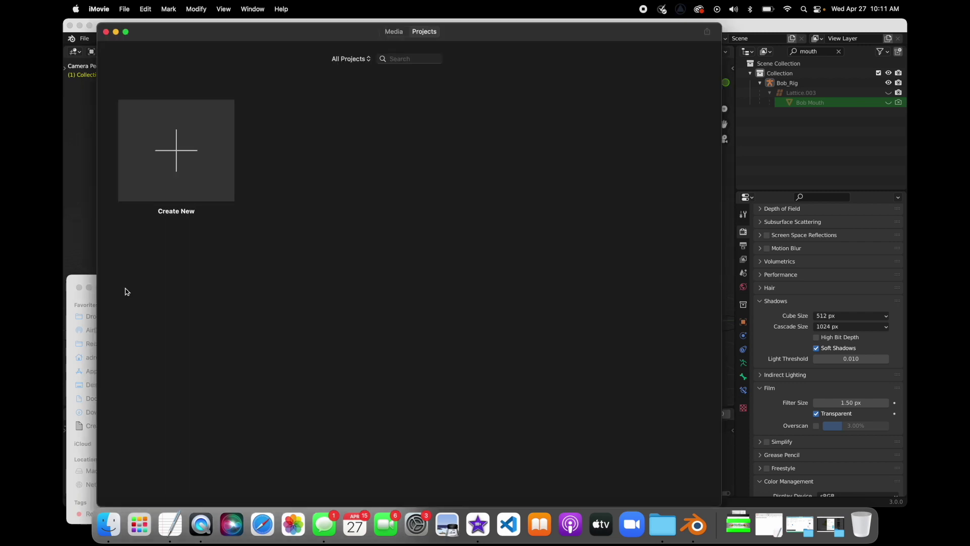
{"action": "left_click", "coordinate": [172, 179]}
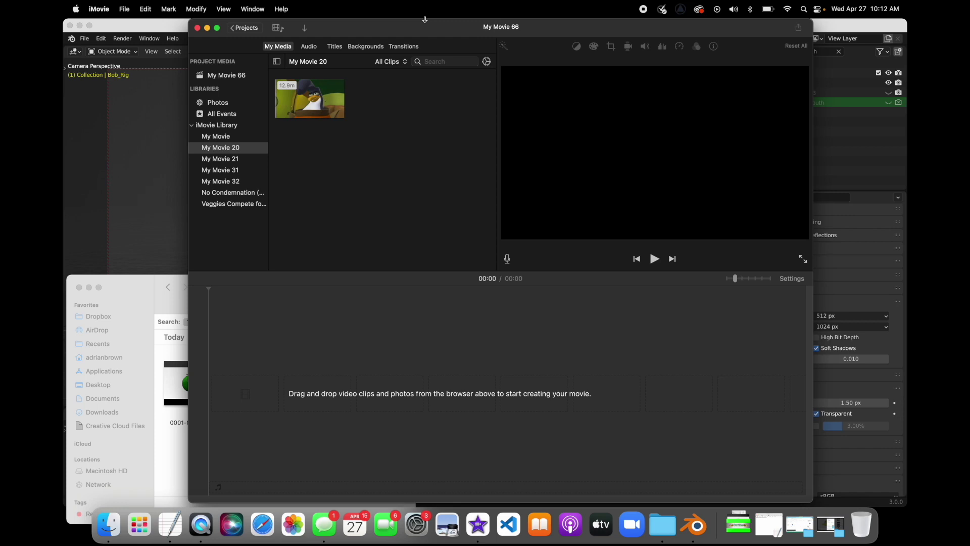
{"action": "left_click", "coordinate": [140, 295]}
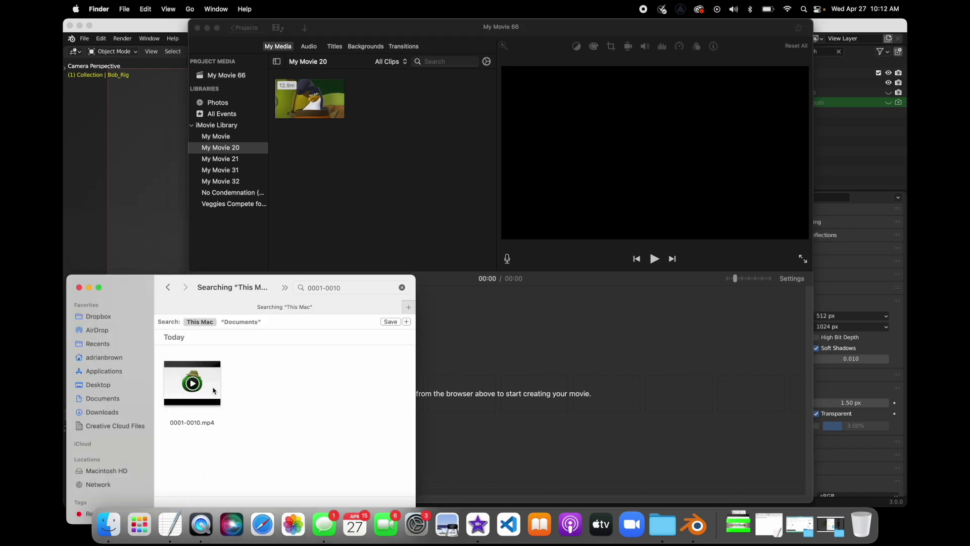
{"action": "left_click_drag", "start_coordinate": [209, 383], "coordinate": [494, 365]}
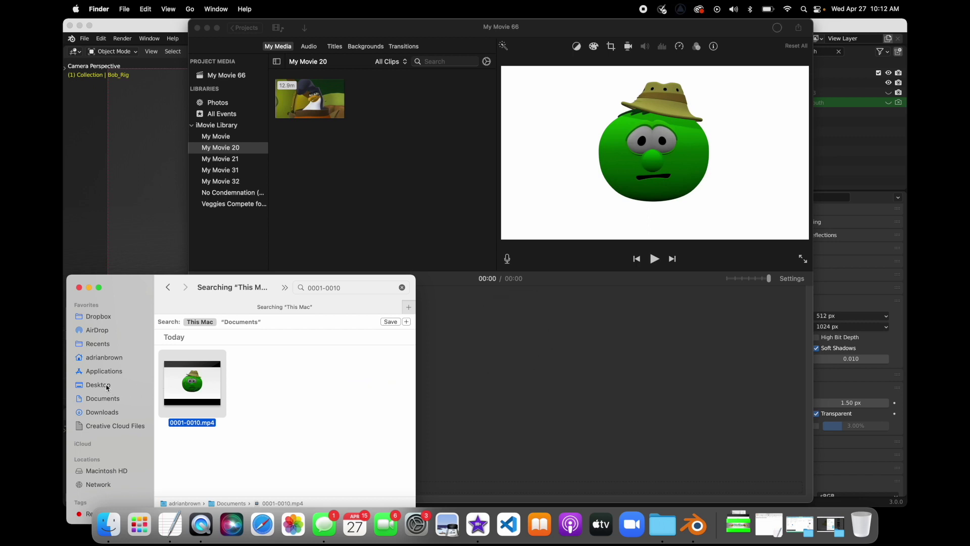
Search Finder for "MI." and add the MI audio file beneath the video clip in the iMovie timeline.
{"action": "left_click", "coordinate": [349, 287]}
{"action": "key", "text": "super+a"}
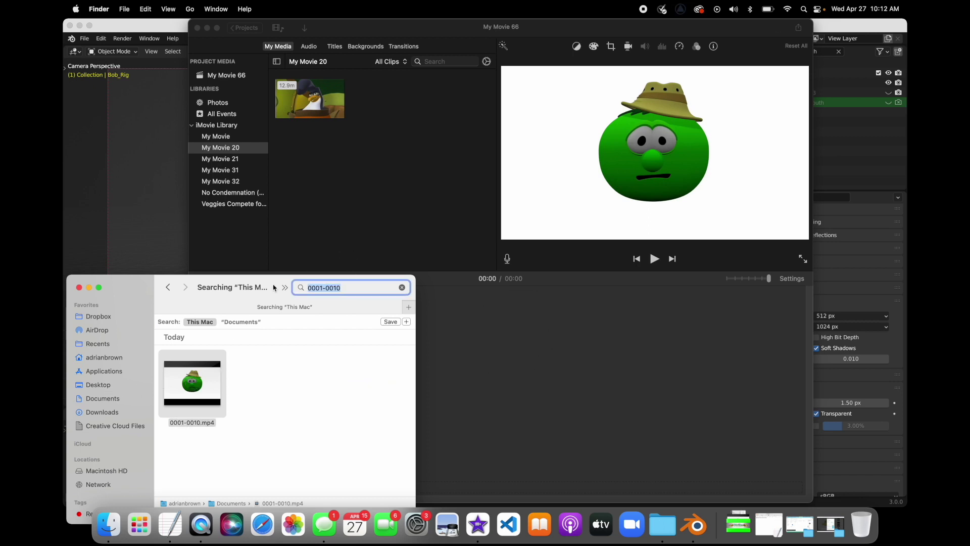
{"action": "type", "text": "MI."}
{"action": "left_click_drag", "start_coordinate": [218, 379], "coordinate": [231, 436]}
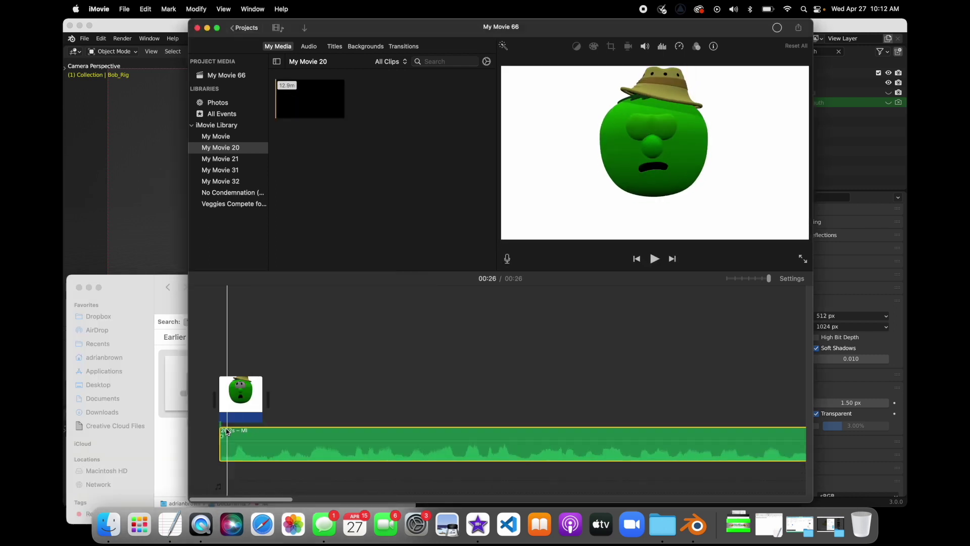
Play the iMovie timeline and look along the MI audio track below the tomato clip, and minimize the window when done.
{"action": "key", "text": "space"}
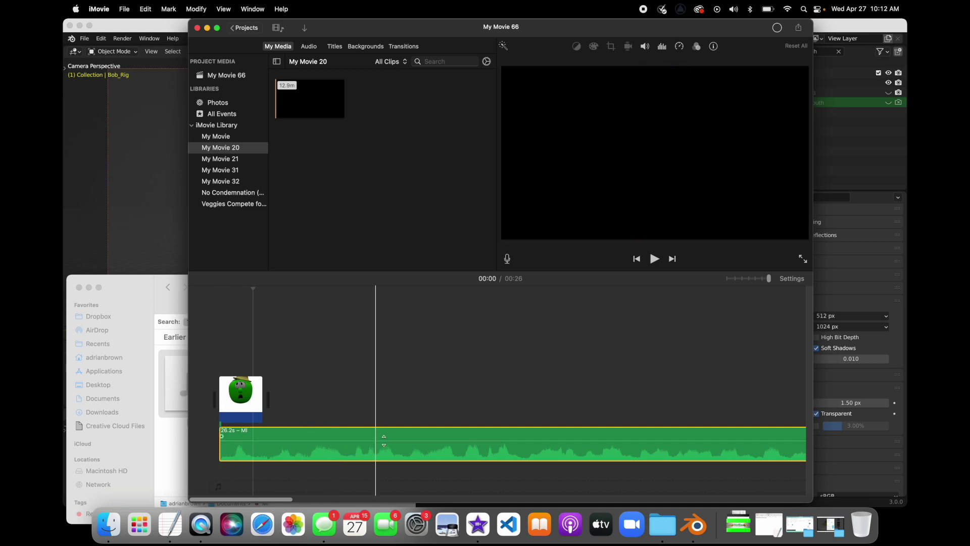
{"action": "scroll", "coordinate": [668, 436], "scroll_direction": "right", "scroll_amount": 10}
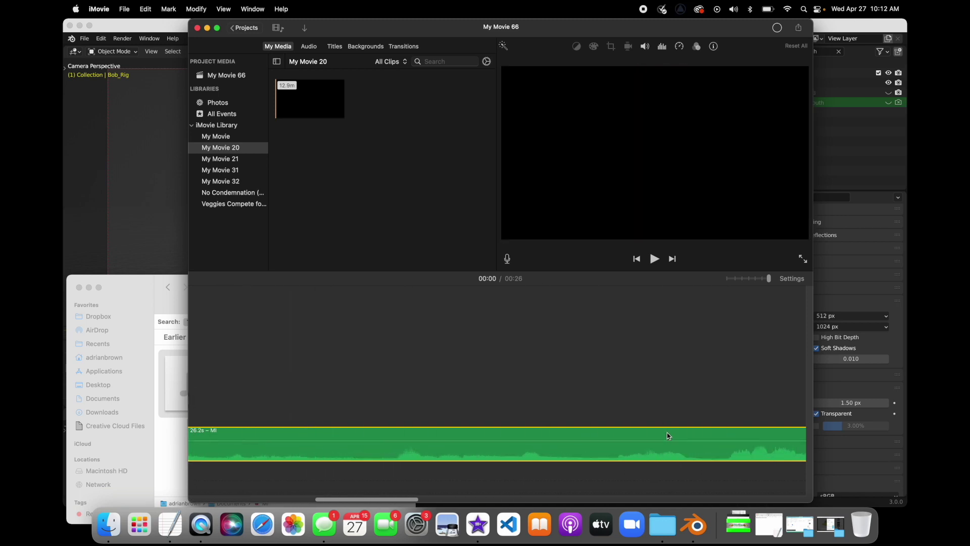
{"action": "scroll", "coordinate": [668, 435], "scroll_direction": "right", "scroll_amount": 3}
{"action": "scroll", "coordinate": [668, 434], "scroll_direction": "left", "scroll_amount": 15}
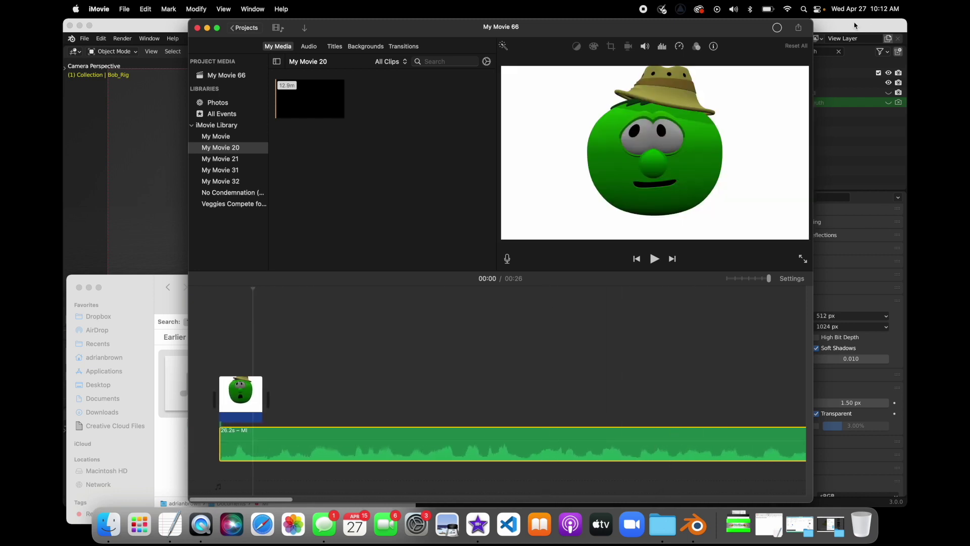
{"action": "left_click", "coordinate": [855, 25]}
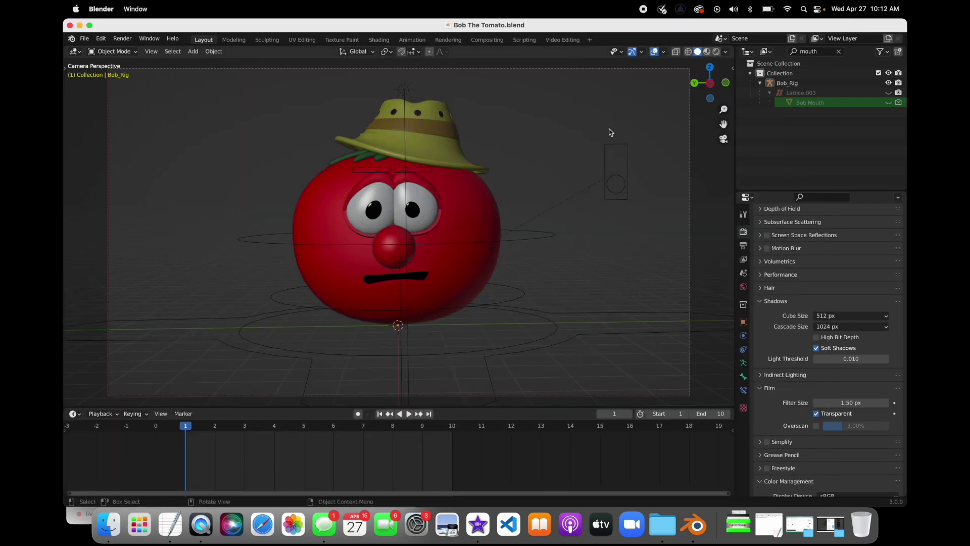
{"action": "left_click", "coordinate": [483, 529]}
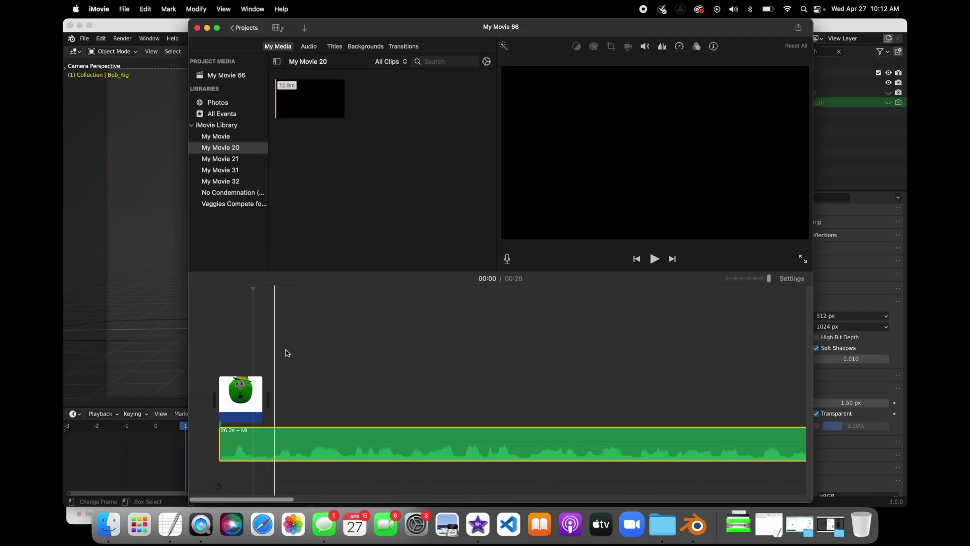
{"action": "left_click", "coordinate": [364, 351]}
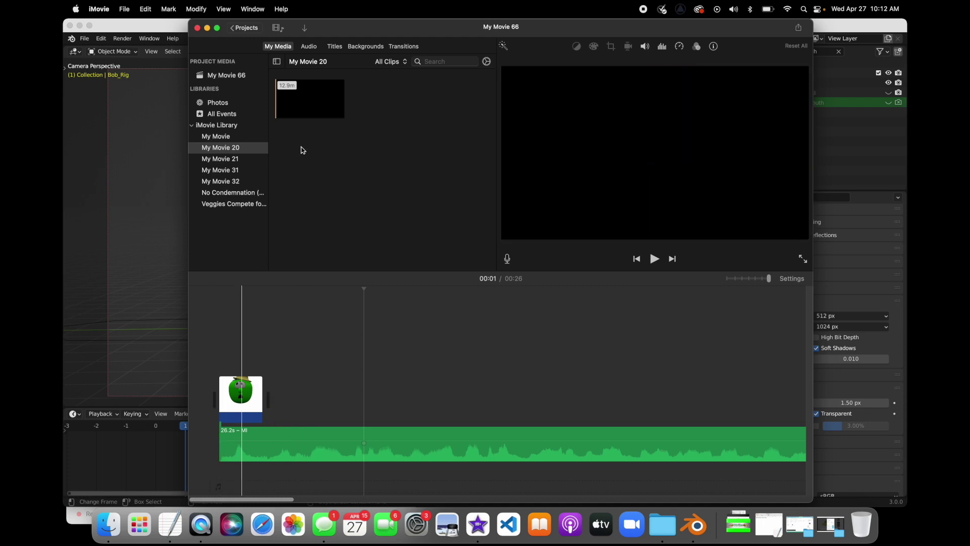
{"action": "left_click", "coordinate": [207, 28]}
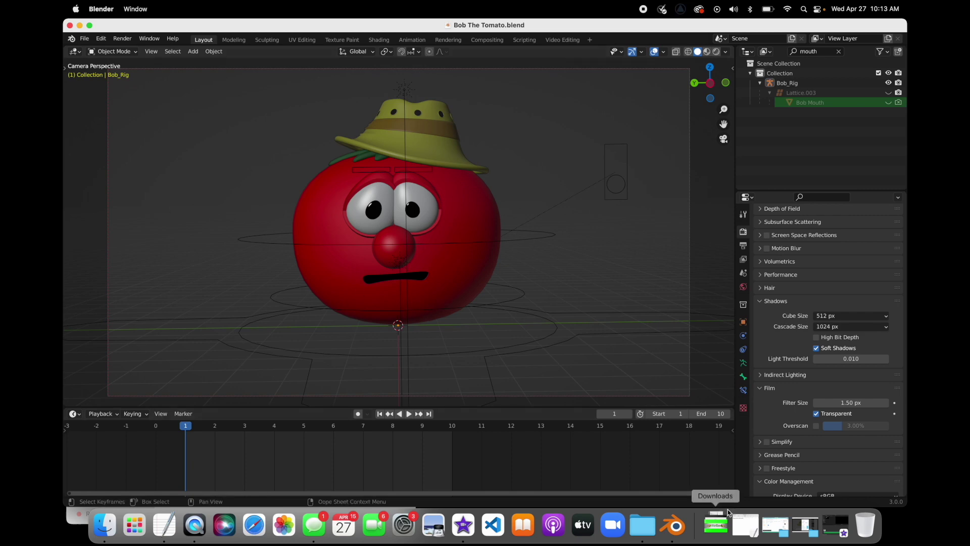
In Chrome, close the Fishermen's Hat page and open the Rootin' Tootin' Pizza Place model from the creator's Sketchfab models.
{"action": "left_click", "coordinate": [805, 526]}
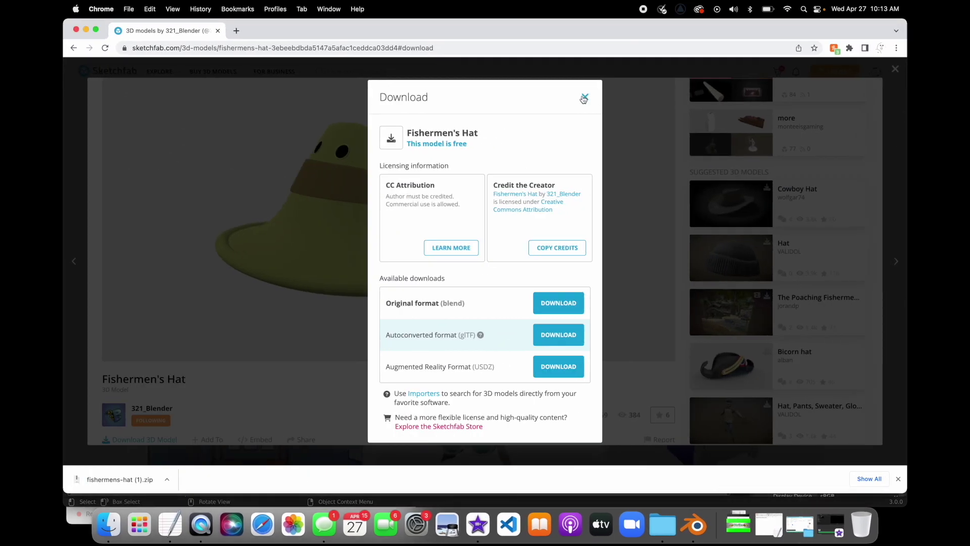
{"action": "left_click", "coordinate": [583, 99]}
{"action": "left_click", "coordinate": [81, 128]}
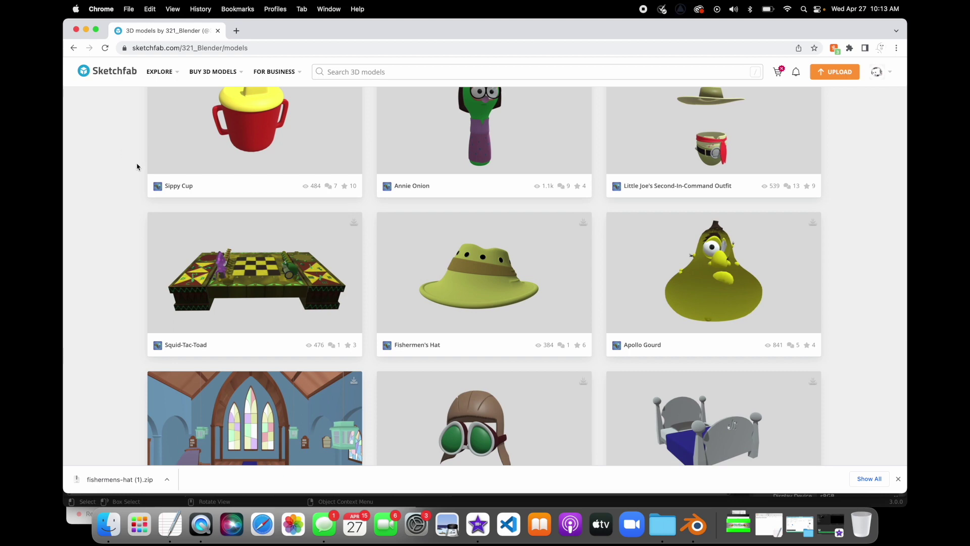
{"action": "scroll", "coordinate": [137, 166], "scroll_direction": "down", "scroll_amount": 15}
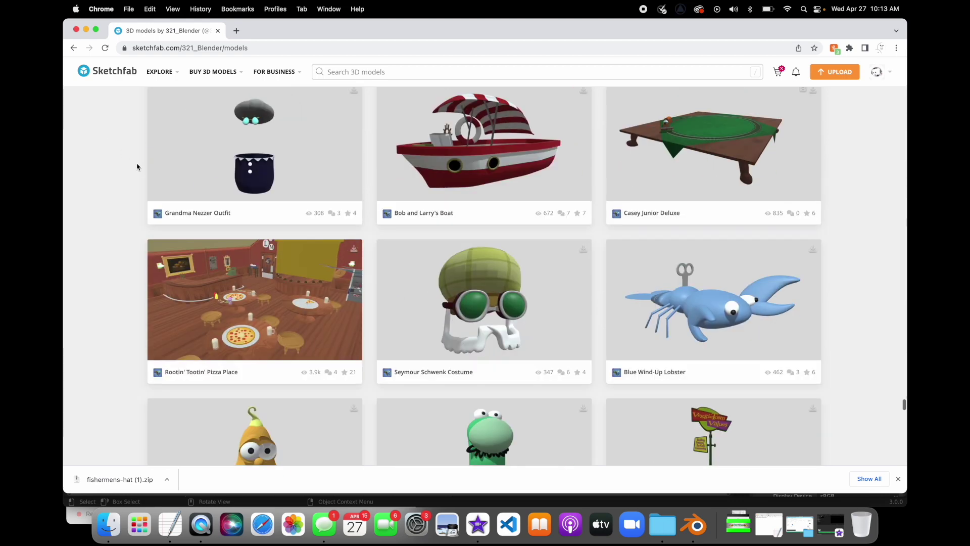
{"action": "scroll", "coordinate": [137, 167], "scroll_direction": "up", "scroll_amount": 2}
{"action": "scroll", "coordinate": [137, 167], "scroll_direction": "down", "scroll_amount": 1}
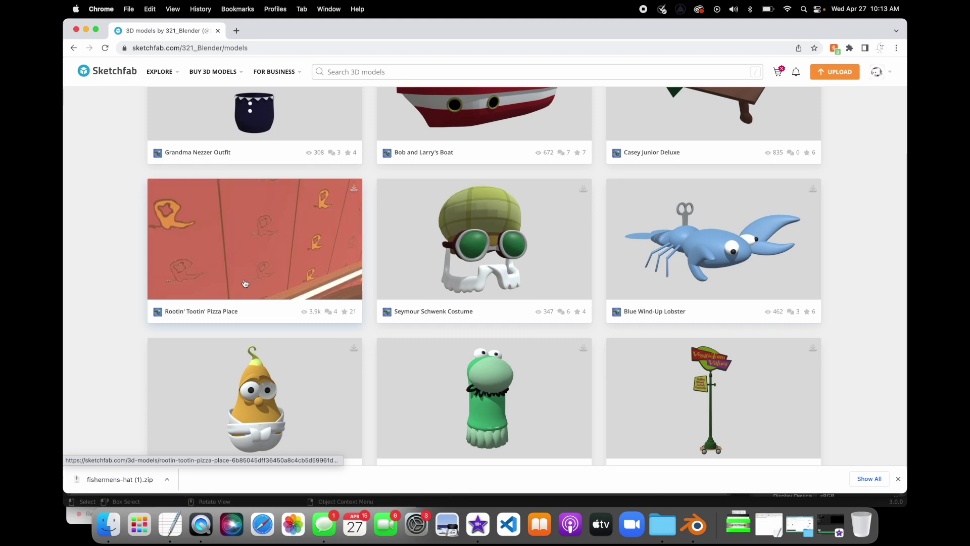
{"action": "left_click", "coordinate": [212, 313]}
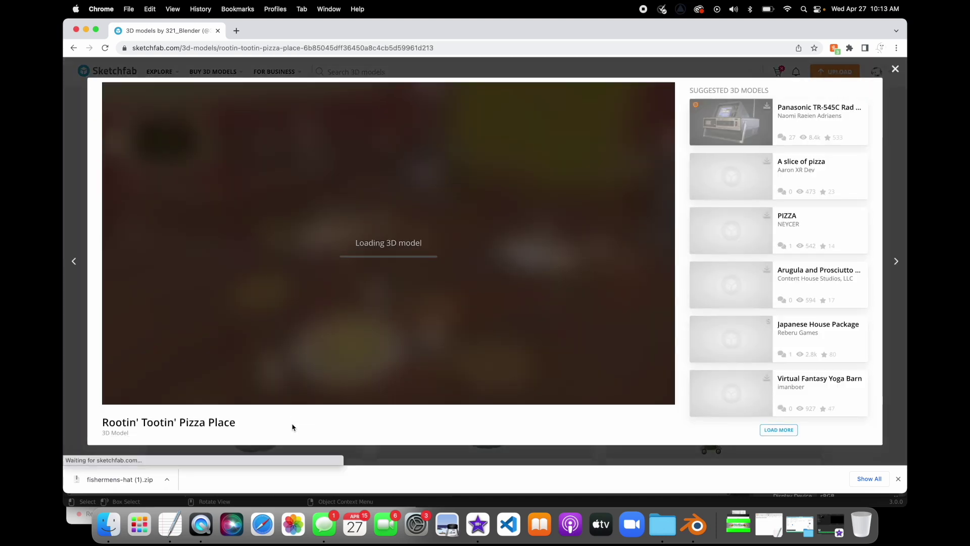
Download the Rootin' Tootin' Pizza Place model in its original blend format, close the download dialog, and minimize the browser window.
{"action": "scroll", "coordinate": [295, 424], "scroll_direction": "down", "scroll_amount": 2}
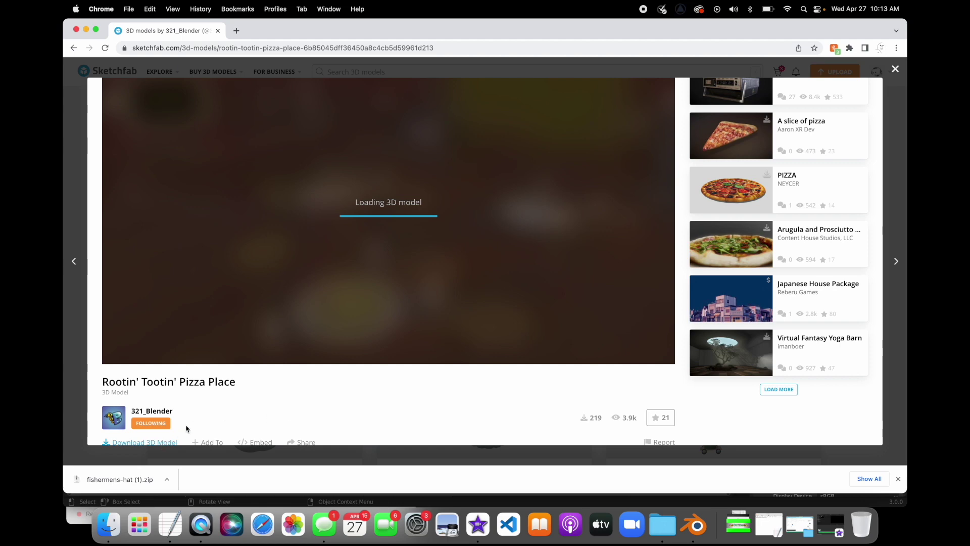
{"action": "scroll", "coordinate": [186, 428], "scroll_direction": "down", "scroll_amount": 1}
{"action": "left_click", "coordinate": [167, 420]}
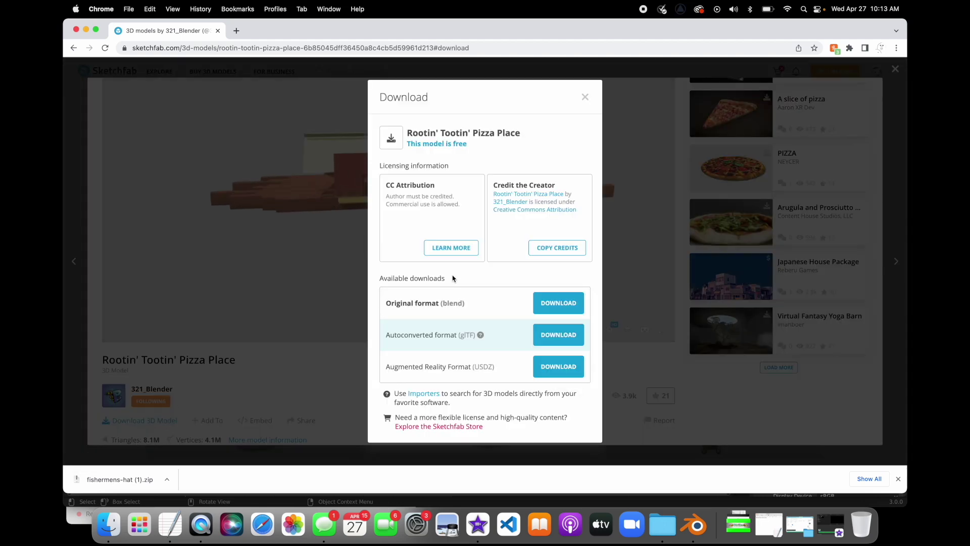
{"action": "left_click", "coordinate": [558, 303]}
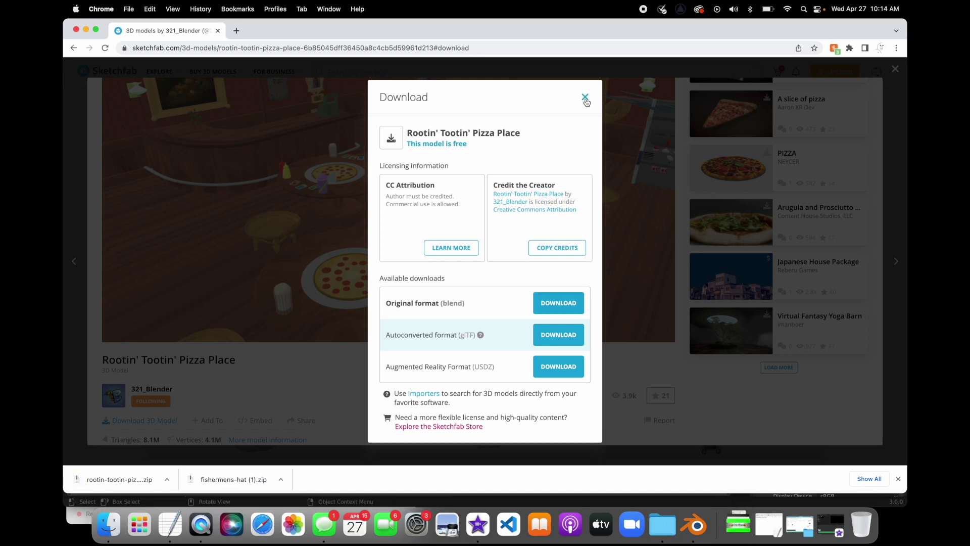
{"action": "left_click", "coordinate": [586, 98]}
{"action": "left_click", "coordinate": [85, 29]}
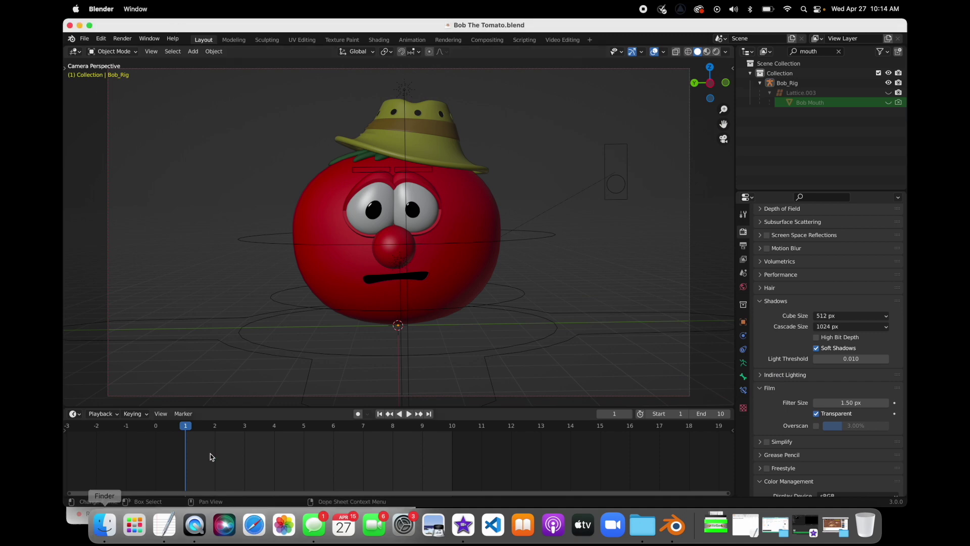
Save Bob The Tomato.blend, and in Finder's Downloads extract the rootin-tootin-pizza-place archive and the Rootin' Tootin' Pizza Place.zip in its source folder.
{"action": "key", "text": "super+s"}
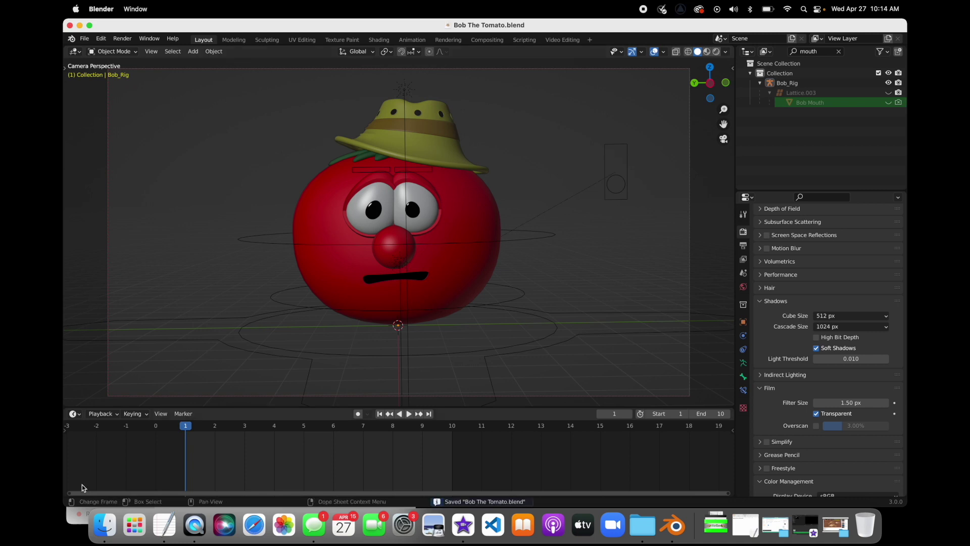
{"action": "left_click", "coordinate": [78, 515]}
{"action": "left_click", "coordinate": [98, 412]}
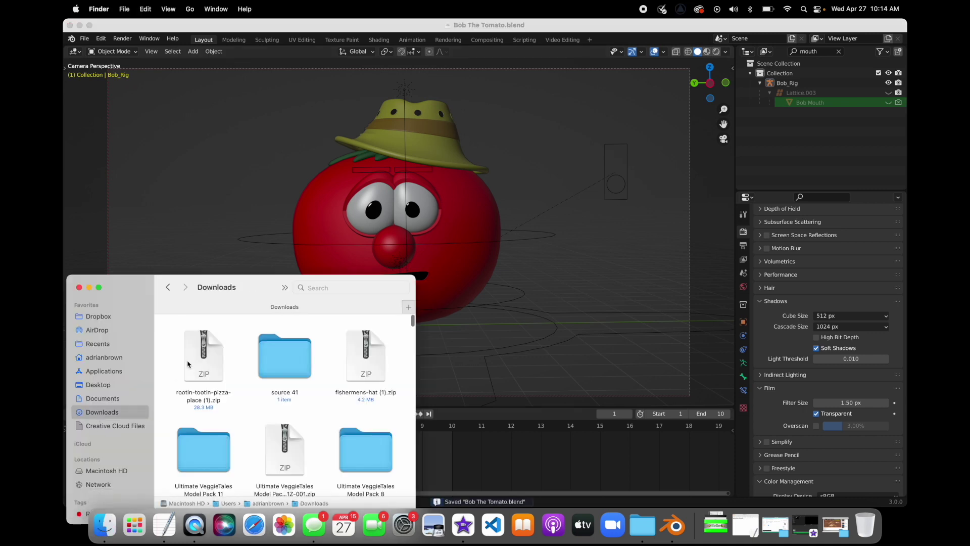
{"action": "double_click", "coordinate": [197, 354]}
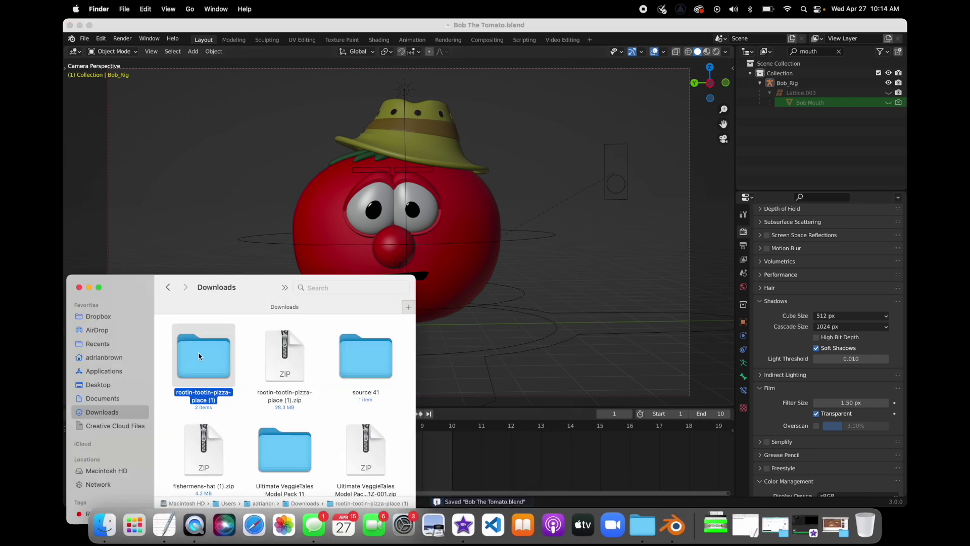
{"action": "double_click", "coordinate": [201, 357]}
{"action": "double_click", "coordinate": [187, 343]}
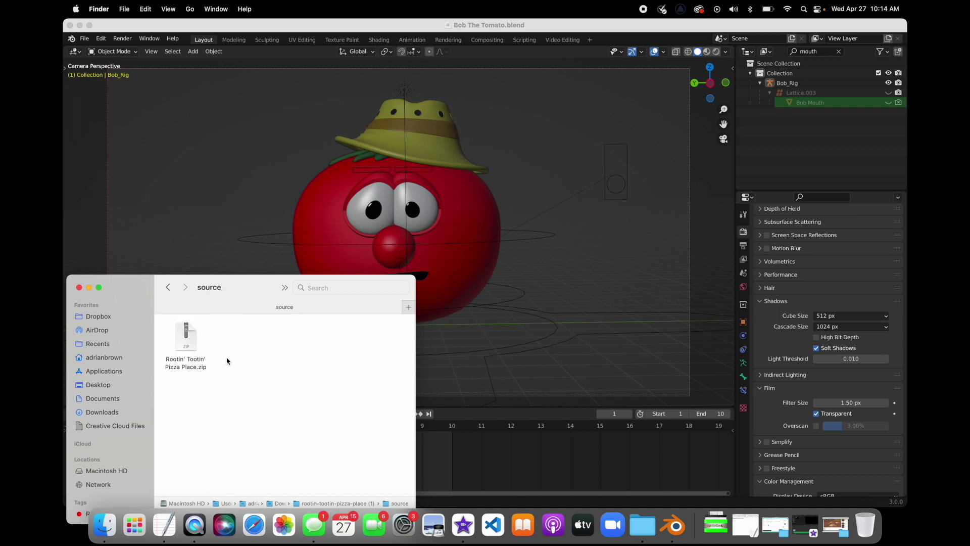
{"action": "double_click", "coordinate": [191, 337]}
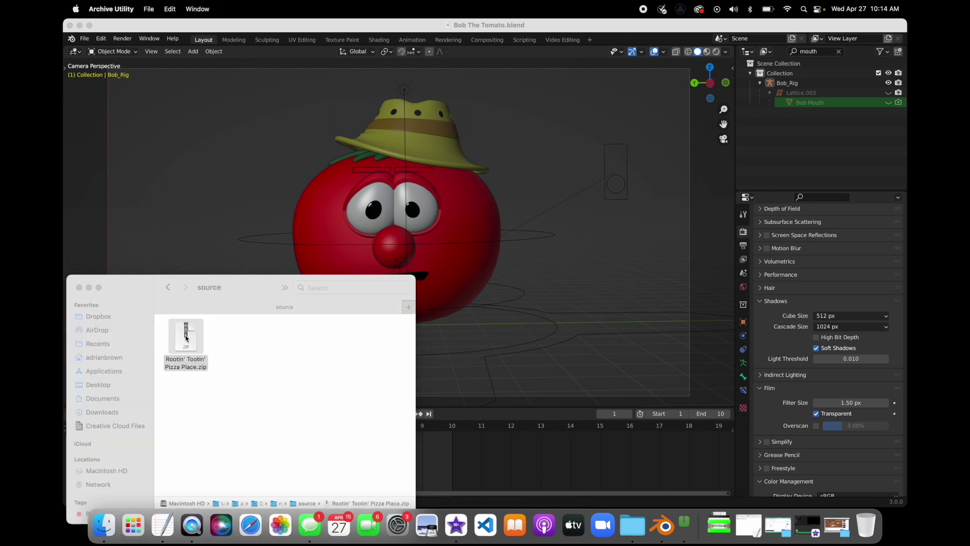
Open Rootin' Tootin' Pizza Place.blend from the extracted folder, look over the restaurant set, and close the file again.
{"action": "double_click", "coordinate": [256, 338]}
{"action": "scroll", "coordinate": [216, 387], "scroll_direction": "down", "scroll_amount": 1}
{"action": "scroll", "coordinate": [216, 387], "scroll_direction": "down", "scroll_amount": 6}
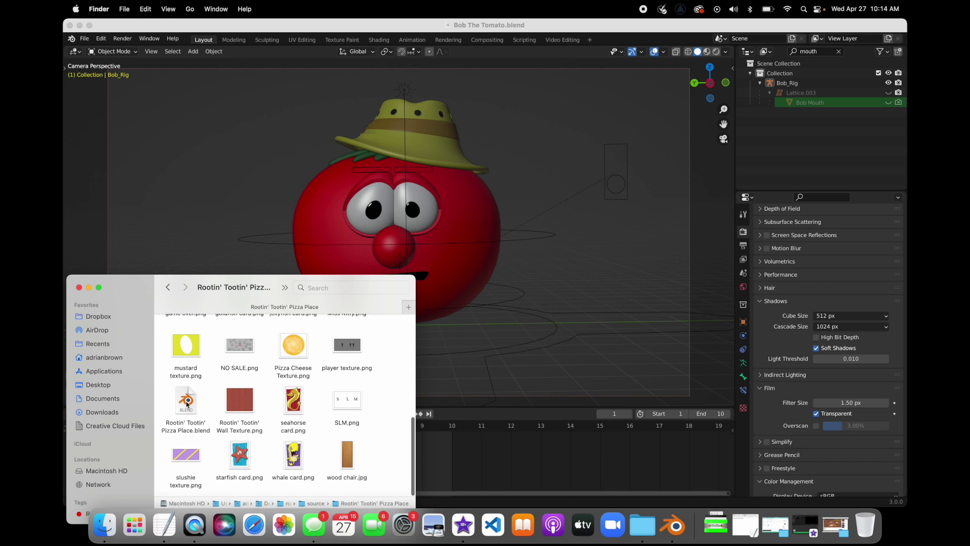
{"action": "double_click", "coordinate": [187, 403]}
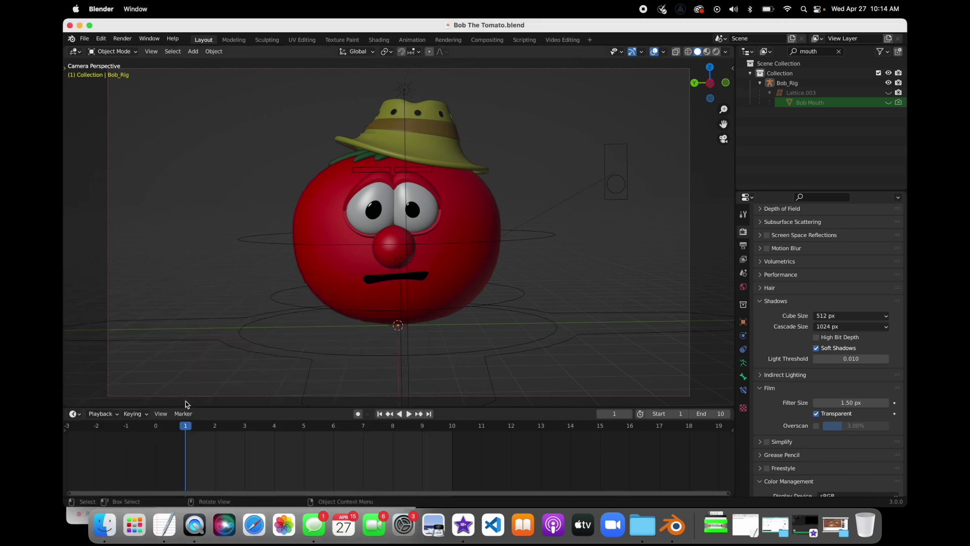
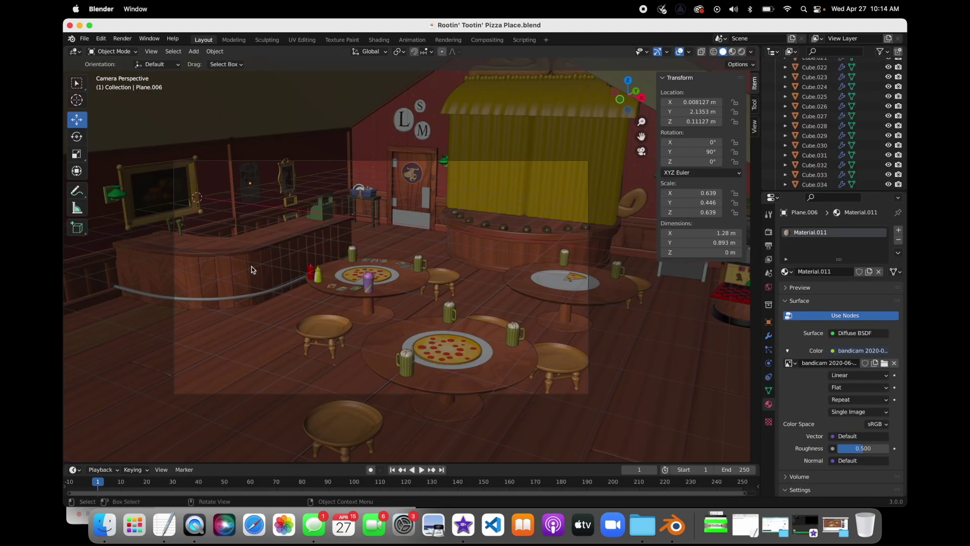
{"action": "left_click", "coordinate": [70, 25]}
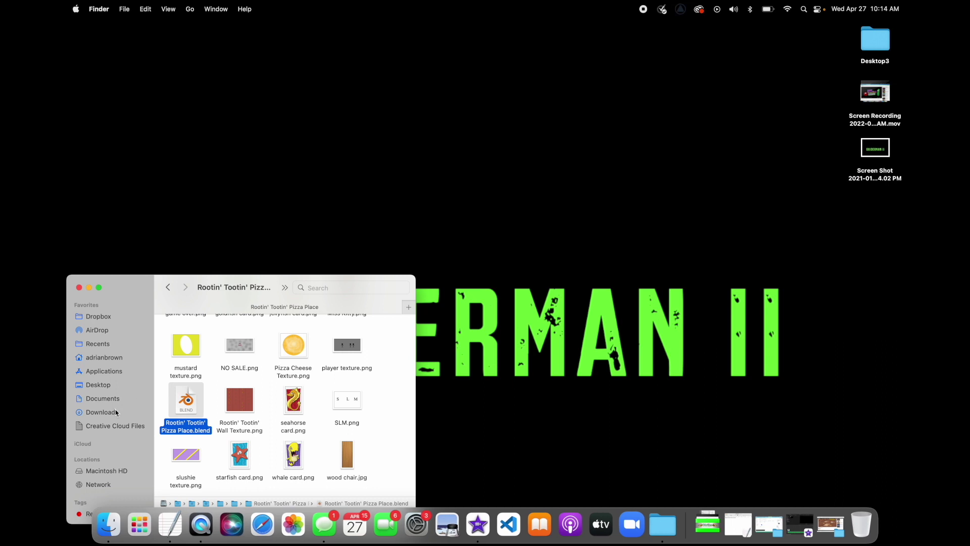
Reopen Bob The Tomato.blend from the Characters (Original) folder of Ultimate VeggieTales Model Pack 11.
{"action": "double_click", "coordinate": [291, 457]}
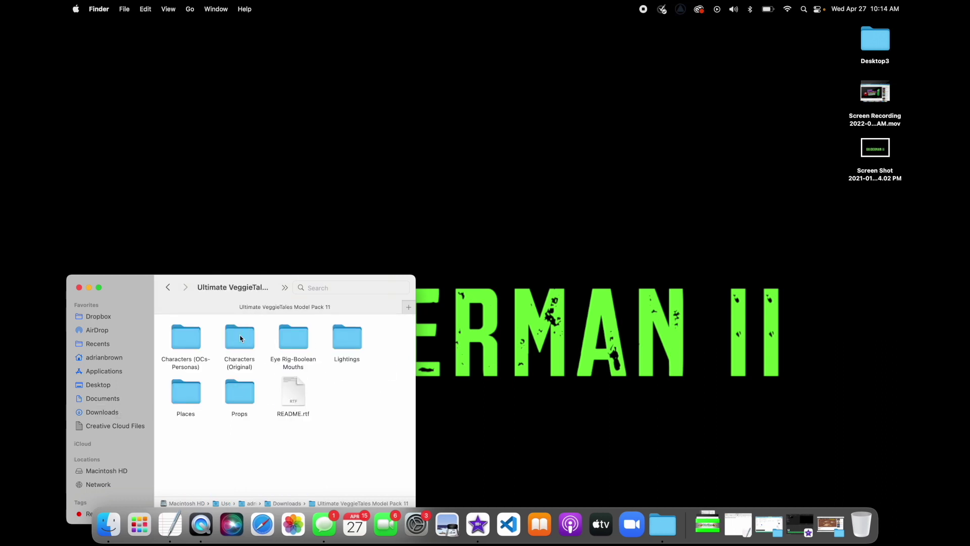
{"action": "double_click", "coordinate": [240, 346]}
{"action": "double_click", "coordinate": [293, 394]}
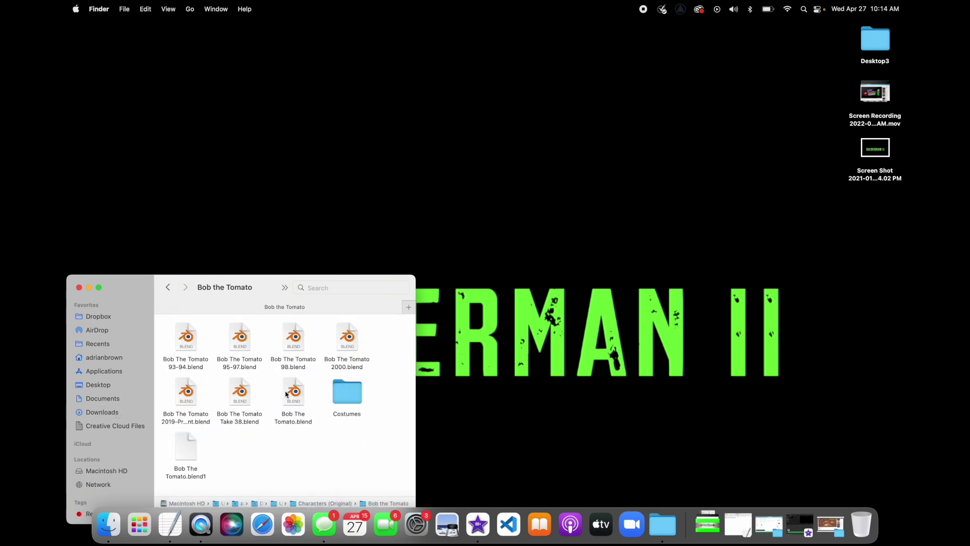
{"action": "double_click", "coordinate": [292, 389]}
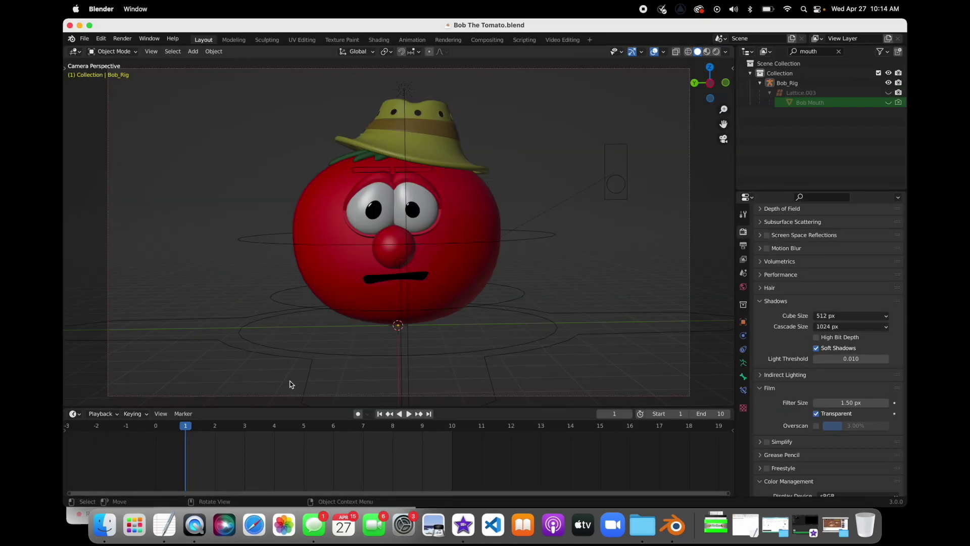
Select Bob's whole rig with the hat and lights, copy the objects, and close the file without saving.
{"action": "left_click_drag", "start_coordinate": [724, 110], "coordinate": [722, 125]}
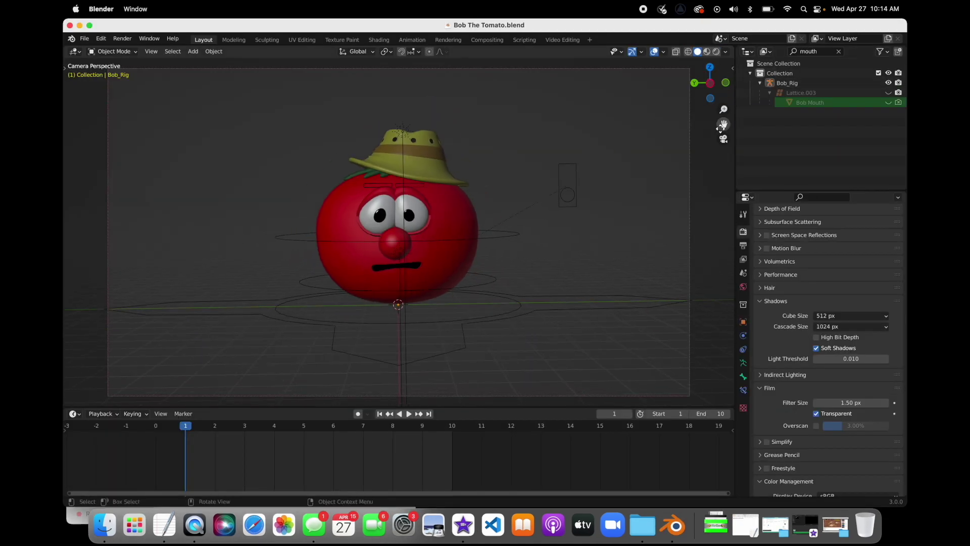
{"action": "left_click_drag", "start_coordinate": [710, 83], "coordinate": [709, 89]}
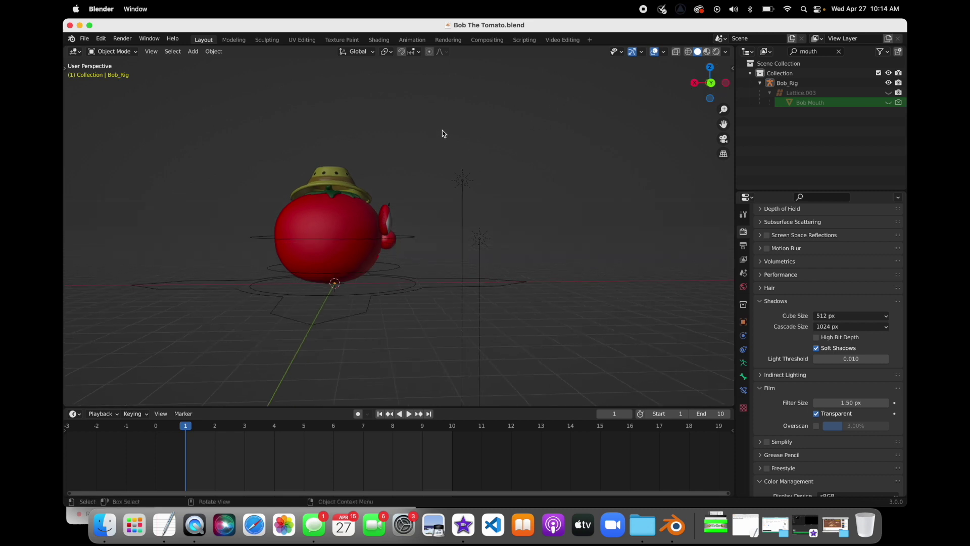
{"action": "left_click_drag", "start_coordinate": [563, 107], "coordinate": [131, 378]}
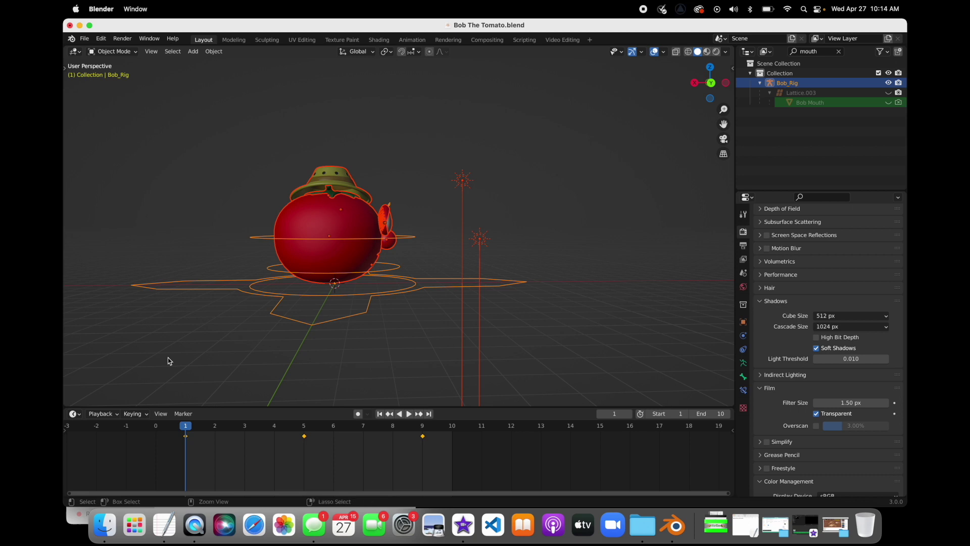
{"action": "key", "text": "super+c"}
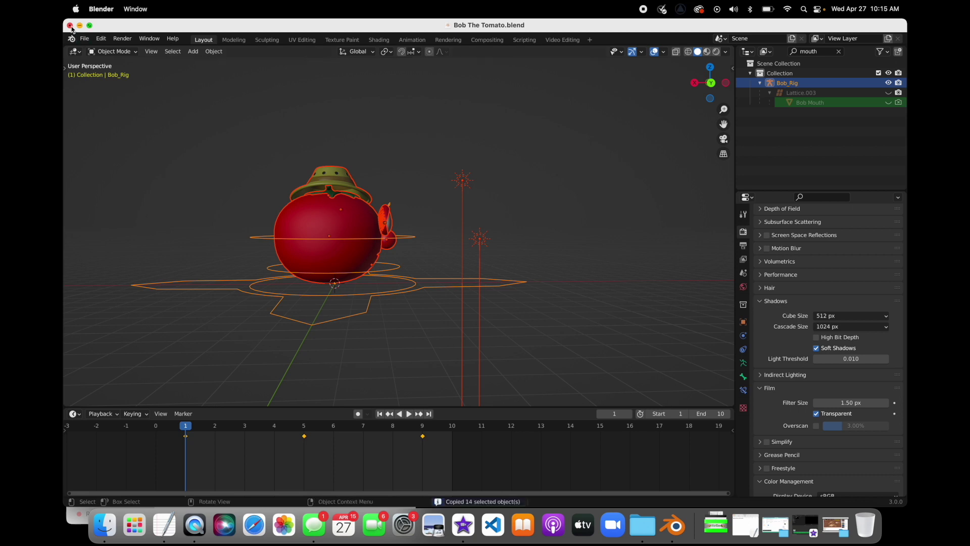
{"action": "left_click", "coordinate": [70, 26]}
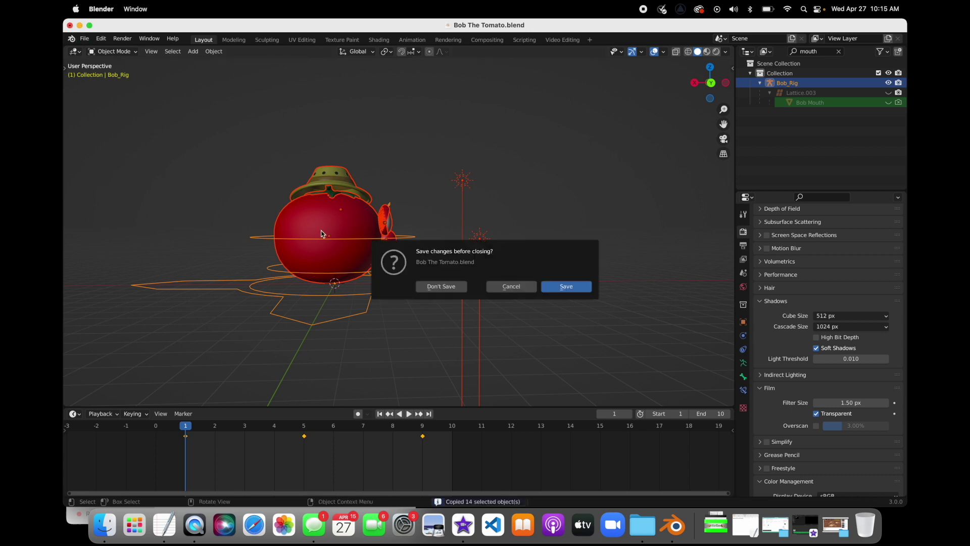
{"action": "left_click", "coordinate": [441, 287]}
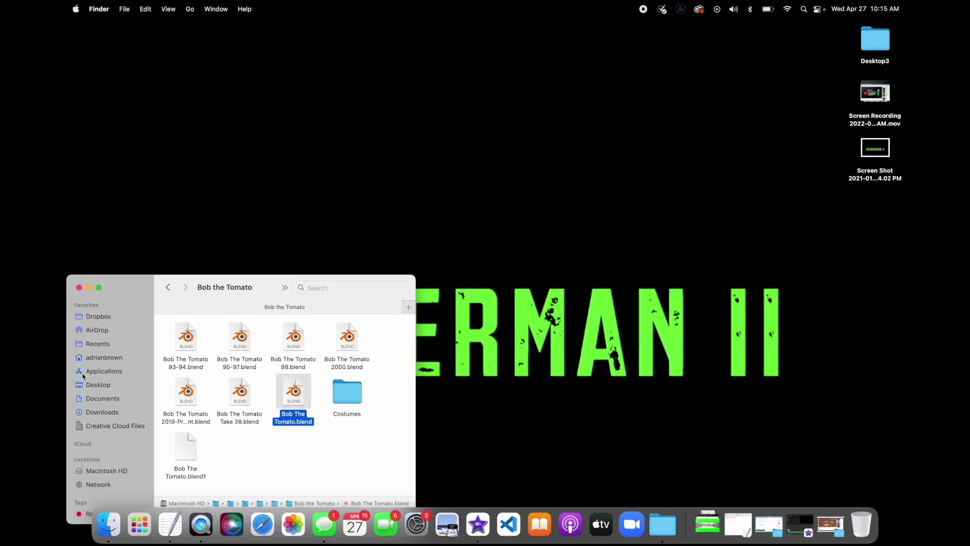
Reopen Rootin' Tootin' Pizza Place.blend from the extracted source folder in Downloads.
{"action": "left_click", "coordinate": [96, 398]}
{"action": "left_click", "coordinate": [99, 411]}
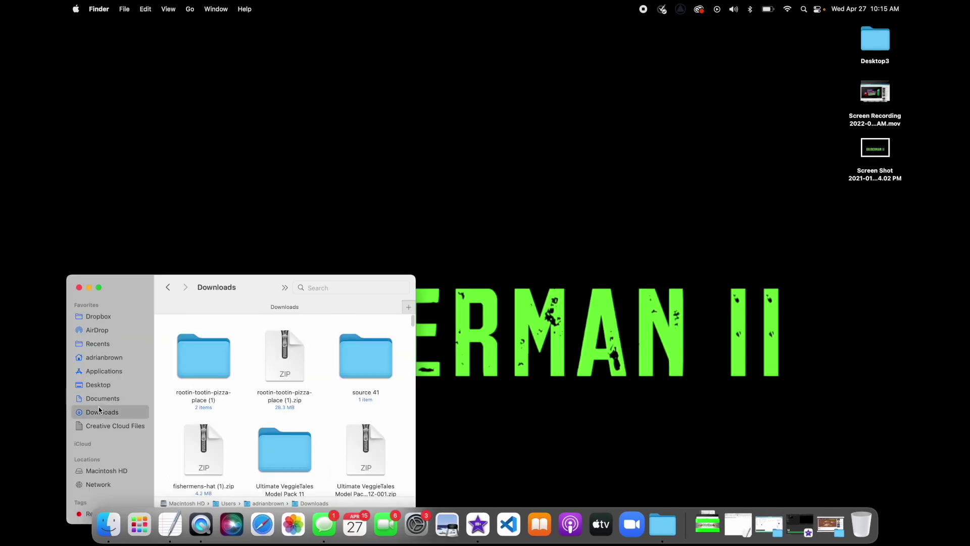
{"action": "double_click", "coordinate": [182, 374]}
{"action": "double_click", "coordinate": [189, 344]}
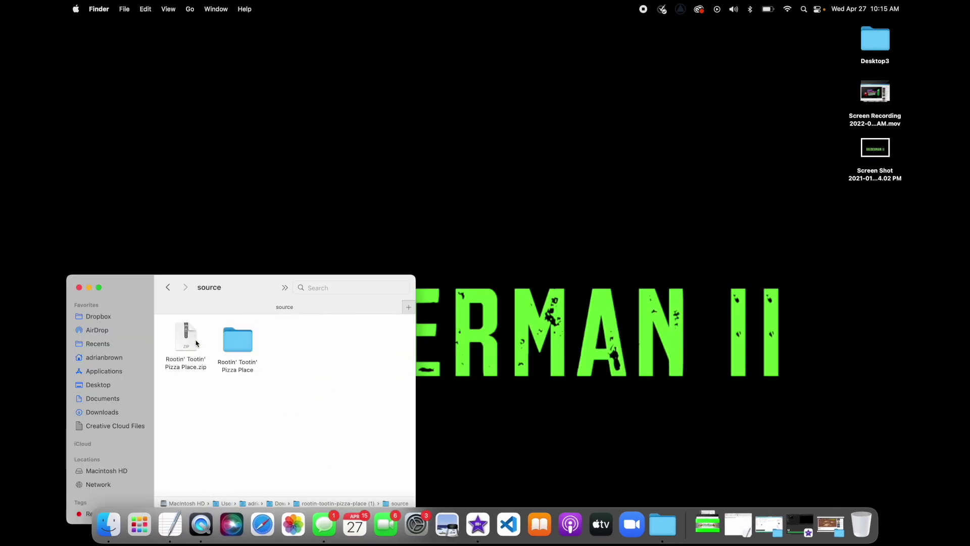
{"action": "double_click", "coordinate": [237, 338]}
{"action": "left_click", "coordinate": [190, 399]}
{"action": "double_click", "coordinate": [191, 399]}
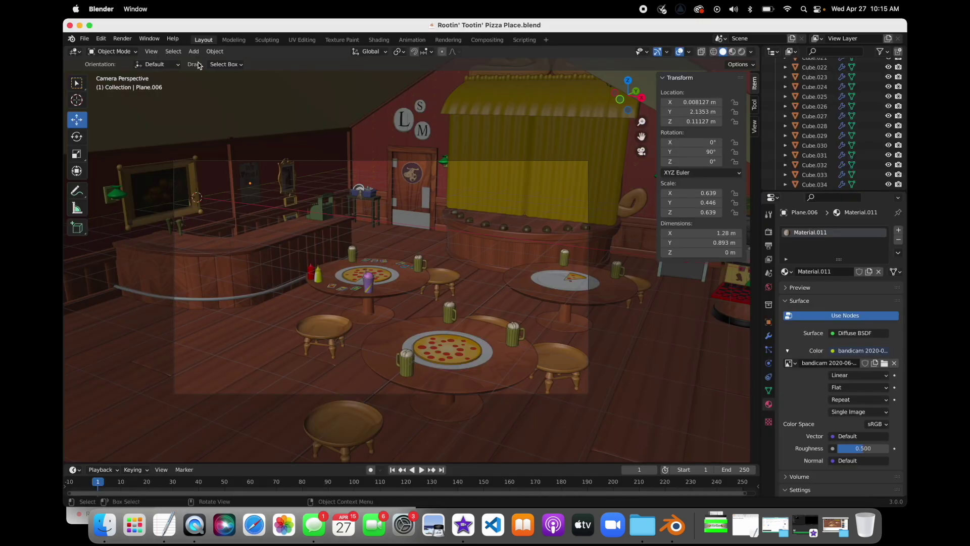
Paste the copied Bob objects into the restaurant, move them toward the room's middle, and scale them to about 0.19.
{"action": "key", "text": "super+v"}
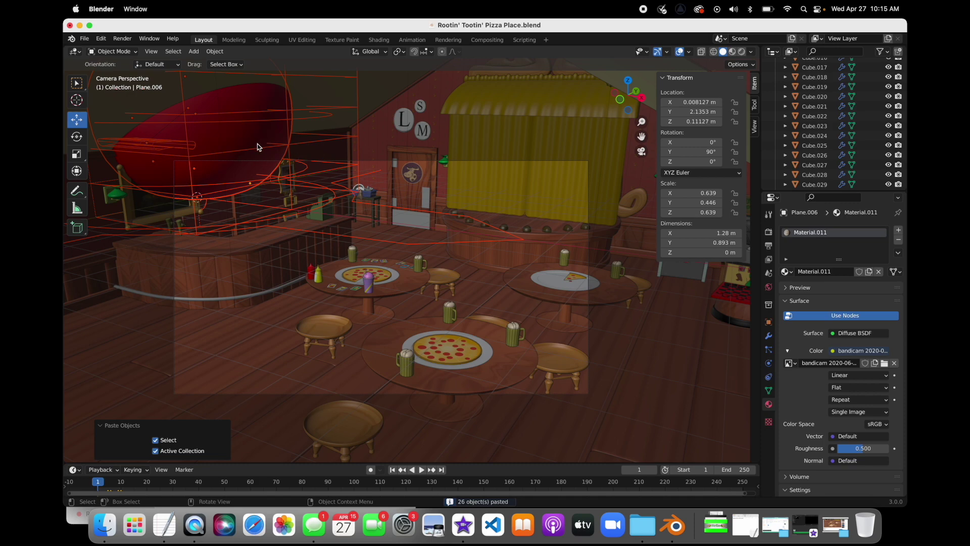
{"action": "key", "text": "g"}
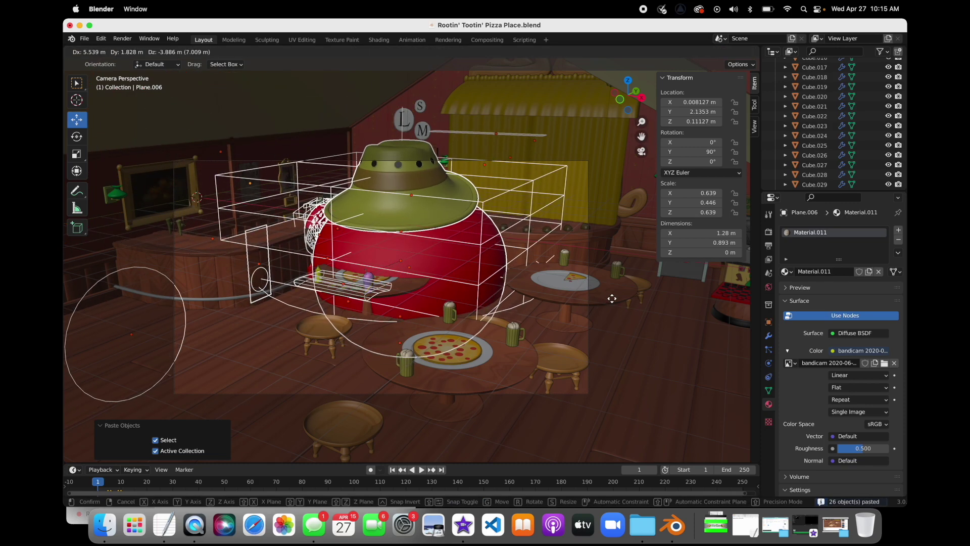
{"action": "left_click", "coordinate": [616, 271]}
{"action": "key", "text": "s"}
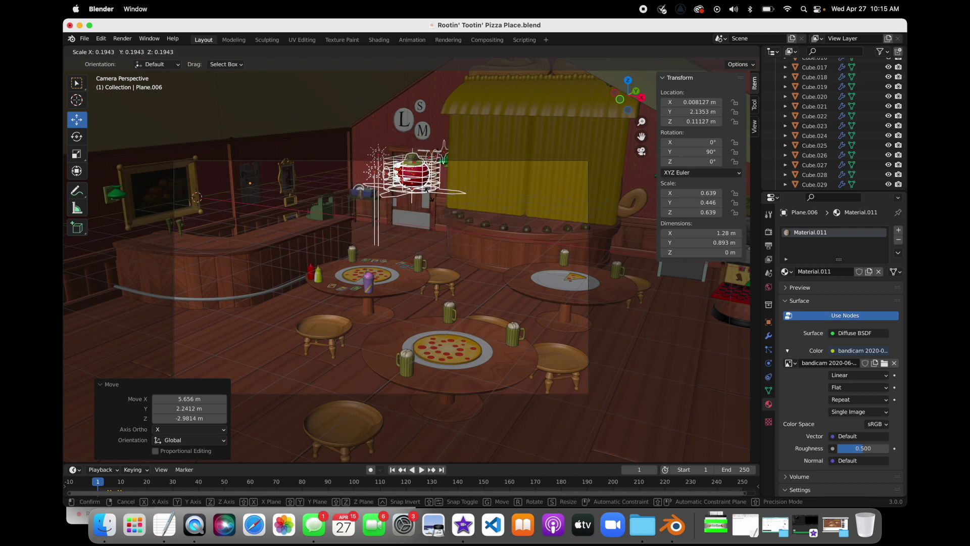
{"action": "key", "text": "Return"}
Lower the scaled Bob objects by about 1.9 m, and in a side view move them about -2.87 m in Y and 1.55 m in Z.
{"action": "key", "text": "g"}
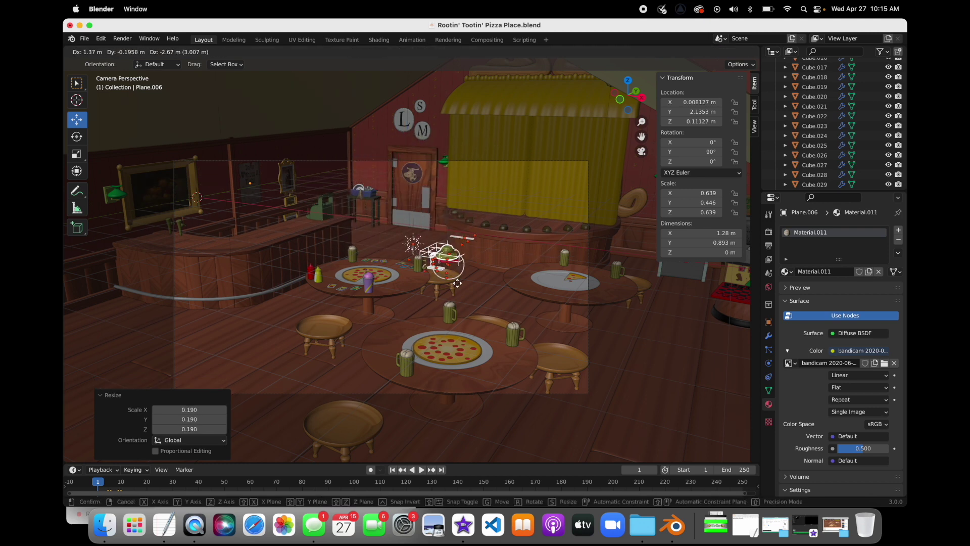
{"action": "left_click", "coordinate": [459, 256]}
{"action": "left_click_drag", "start_coordinate": [627, 121], "coordinate": [492, 200]}
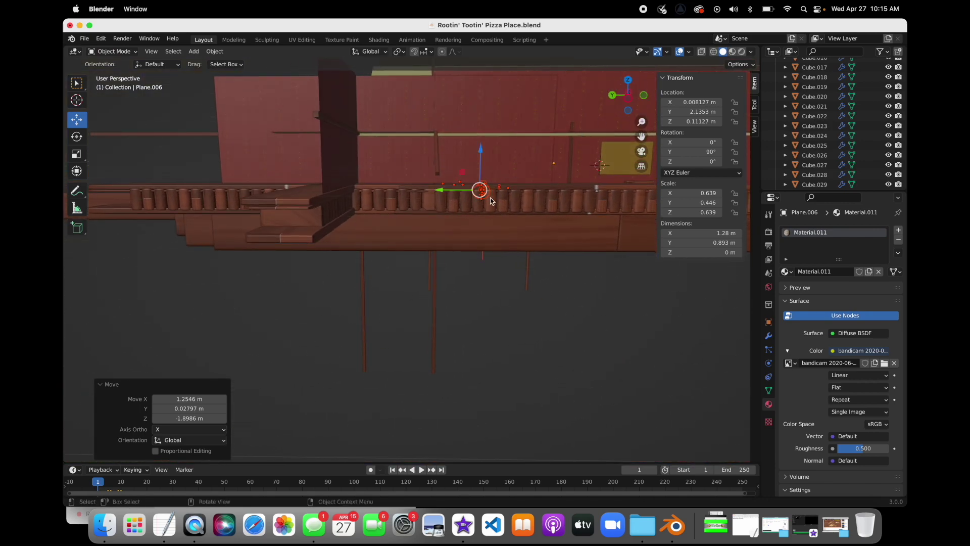
{"action": "key", "text": "g"}
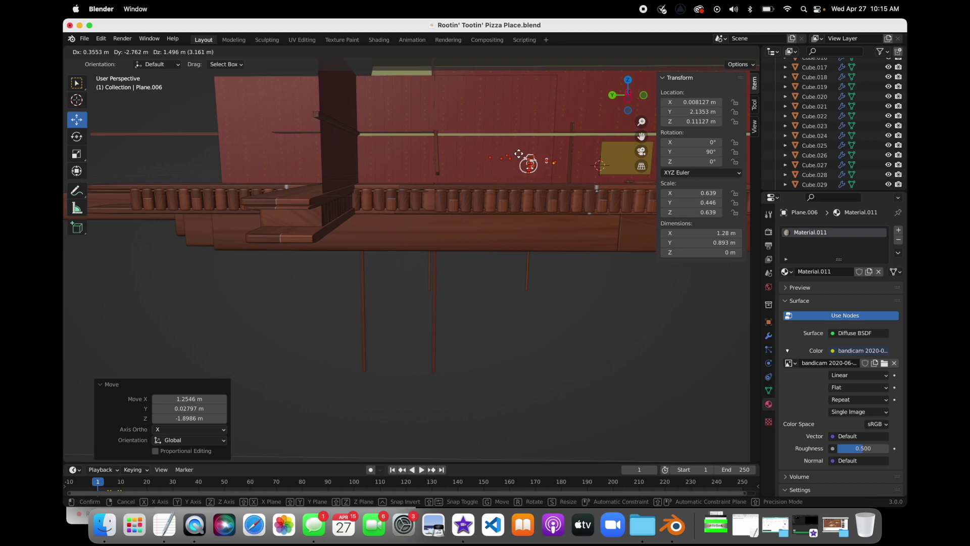
{"action": "left_click", "coordinate": [520, 156]}
In the camera view, move the Bob objects about 0.77 m in X and -1.38 m in Z, down among the tables.
{"action": "left_click", "coordinate": [641, 151]}
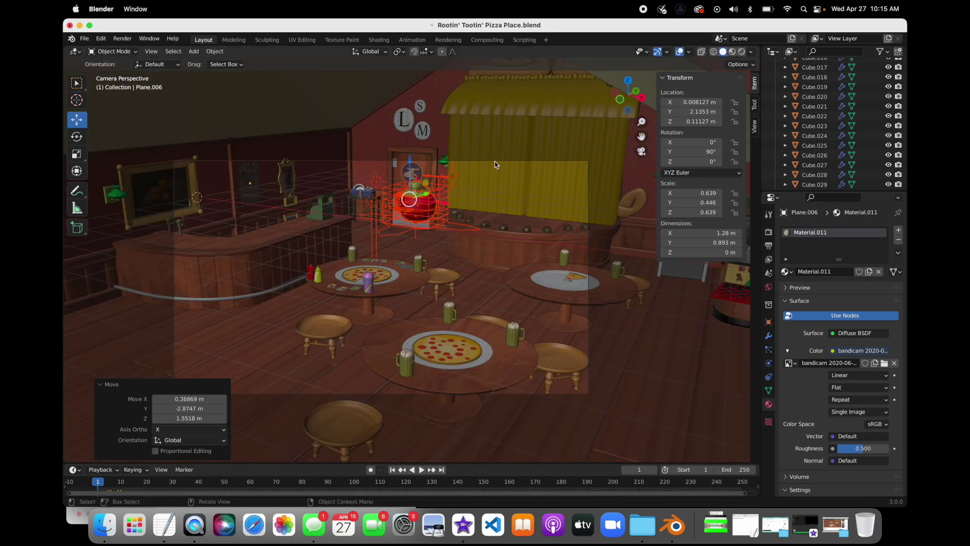
{"action": "key", "text": "g"}
{"action": "left_click", "coordinate": [518, 217]}
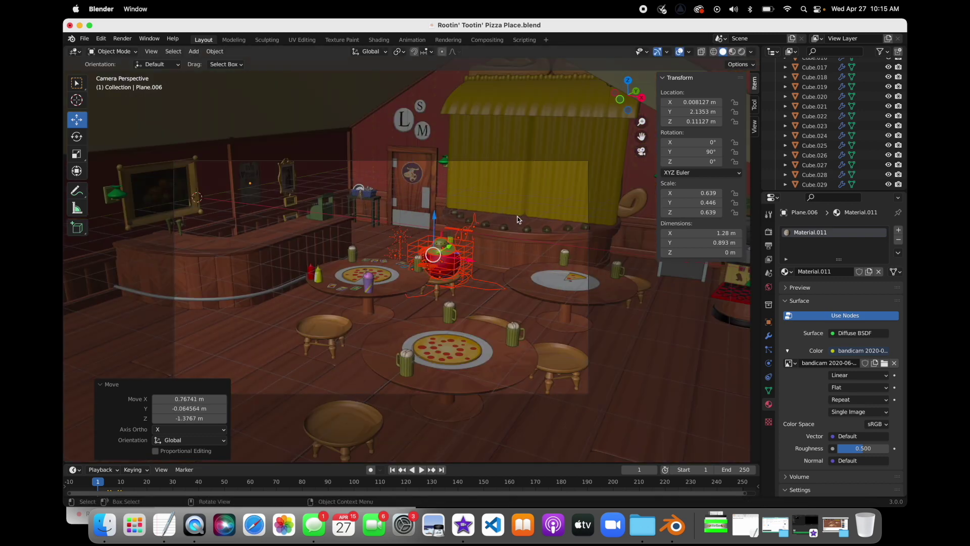
Viewed from above, rotate the Bob objects -73.8° and move them over the stool beside the card table.
{"action": "left_click_drag", "start_coordinate": [621, 108], "coordinate": [630, 93]}
{"action": "left_click_drag", "start_coordinate": [640, 135], "coordinate": [596, 46]}
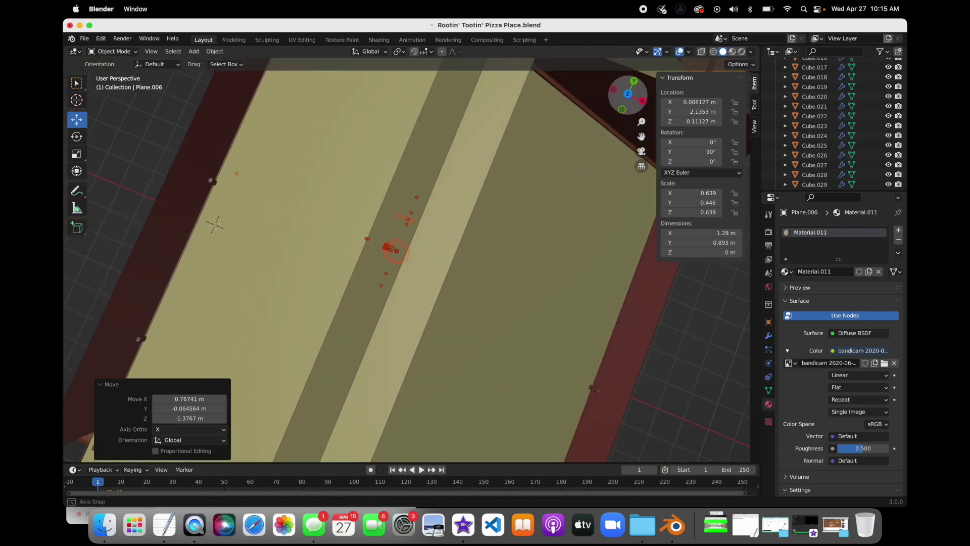
{"action": "mouse_move", "coordinate": [640, 121]}
{"action": "left_mouse_down"}
{"action": "mouse_move", "coordinate": [640, 151]}
{"action": "mouse_move", "coordinate": [639, 121]}
{"action": "left_mouse_up"}
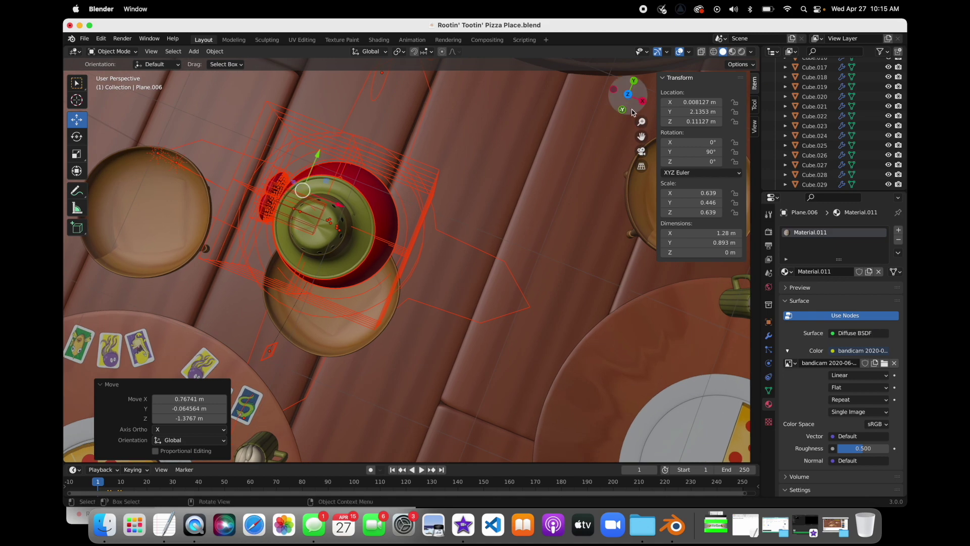
{"action": "key", "text": "g"}
{"action": "left_click", "coordinate": [432, 300]}
{"action": "key", "text": "r"}
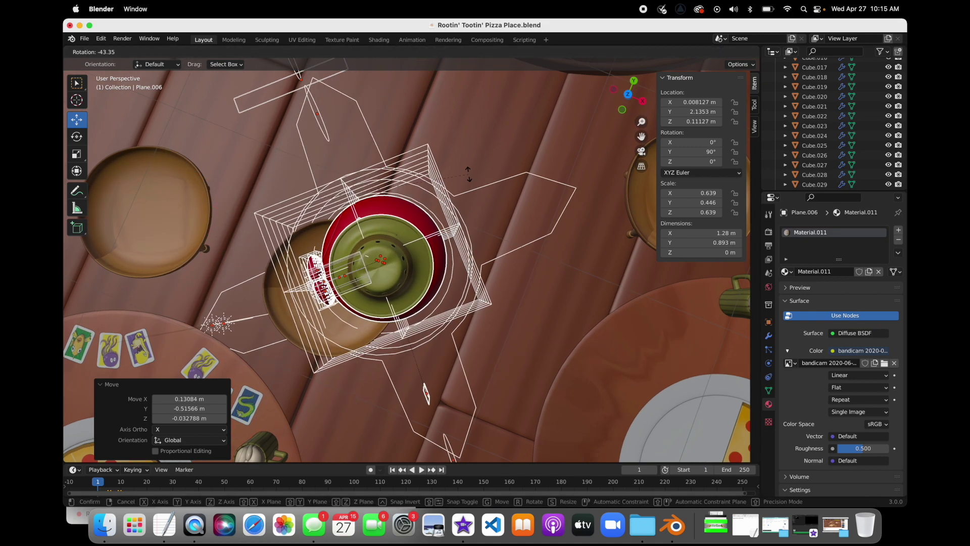
{"action": "left_click", "coordinate": [412, 121]}
{"action": "key", "text": "g"}
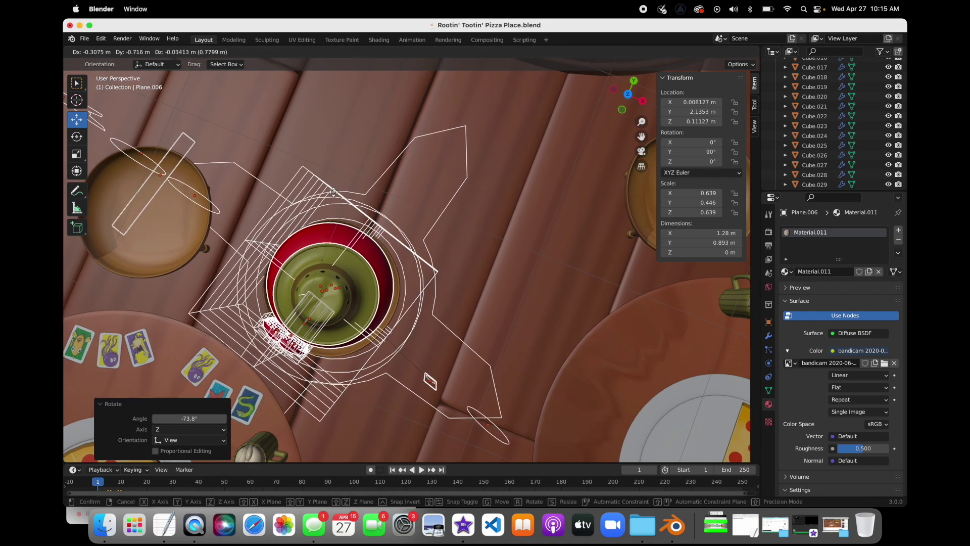
{"action": "left_click", "coordinate": [338, 196]}
In the camera view, raise the Bob objects about 0.15 m in Z onto the stool.
{"action": "left_click_drag", "start_coordinate": [629, 96], "coordinate": [628, 115]}
{"action": "left_click_drag", "start_coordinate": [641, 136], "coordinate": [627, 135]}
{"action": "left_click", "coordinate": [641, 152]}
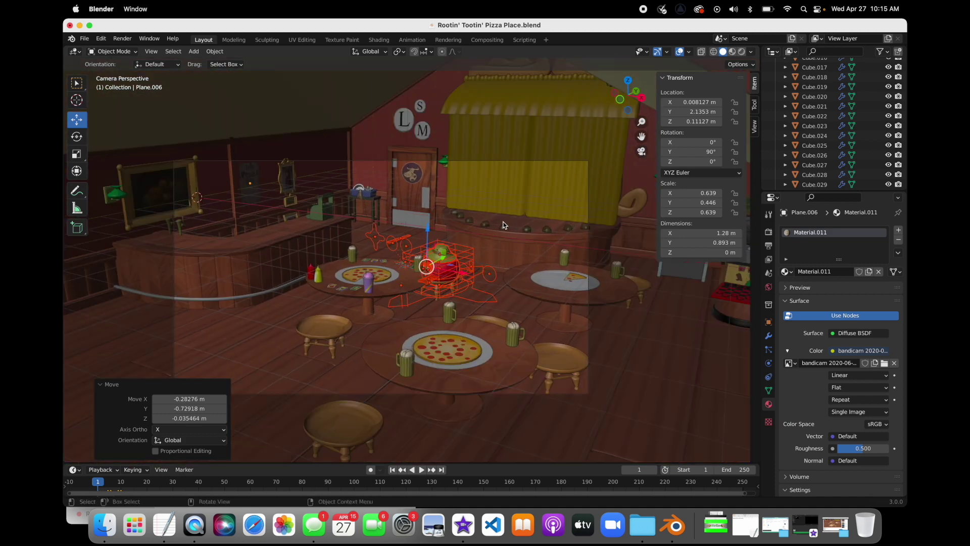
{"action": "key", "text": "g"}
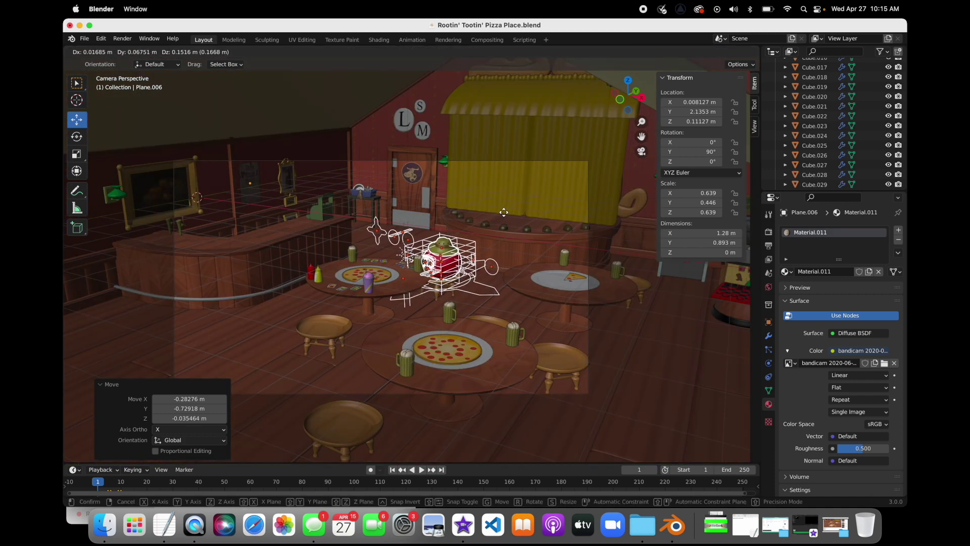
{"action": "left_click", "coordinate": [504, 212]}
Enlarge the timeline, select Bob_Rig, and keyframe its location, rotation and scale at frame 1.
{"action": "left_click_drag", "start_coordinate": [461, 463], "coordinate": [464, 407]}
{"action": "left_click", "coordinate": [465, 264]}
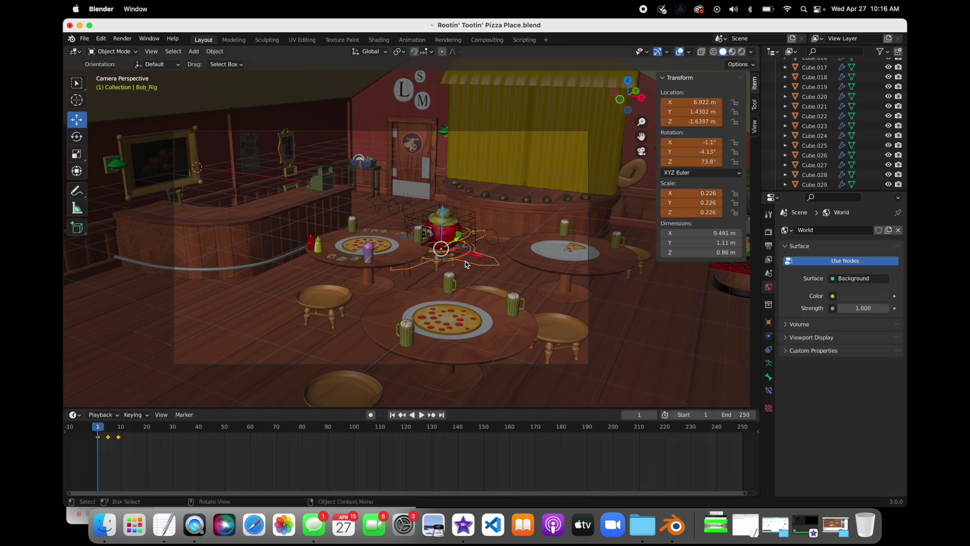
{"action": "right_click", "coordinate": [466, 265]}
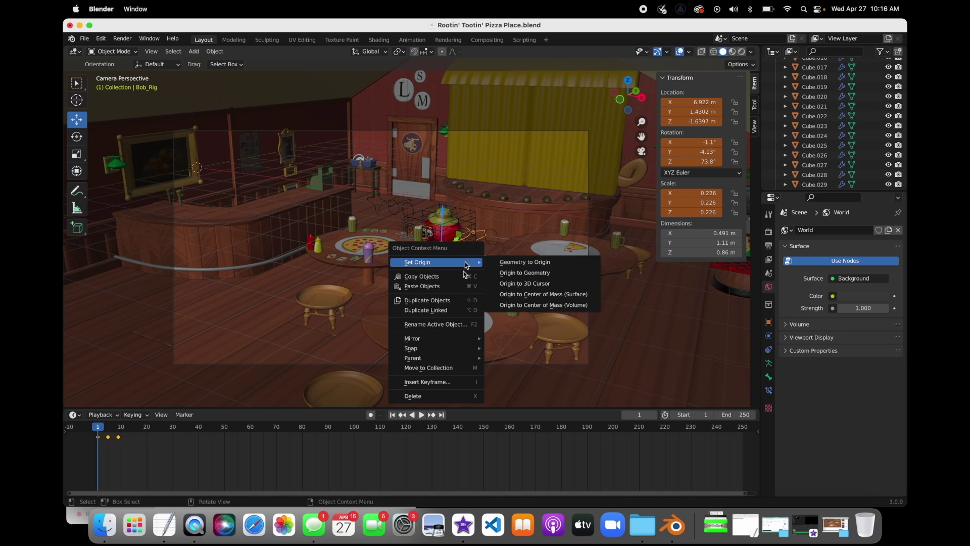
{"action": "left_click", "coordinate": [418, 381]}
{"action": "left_click", "coordinate": [384, 357]}
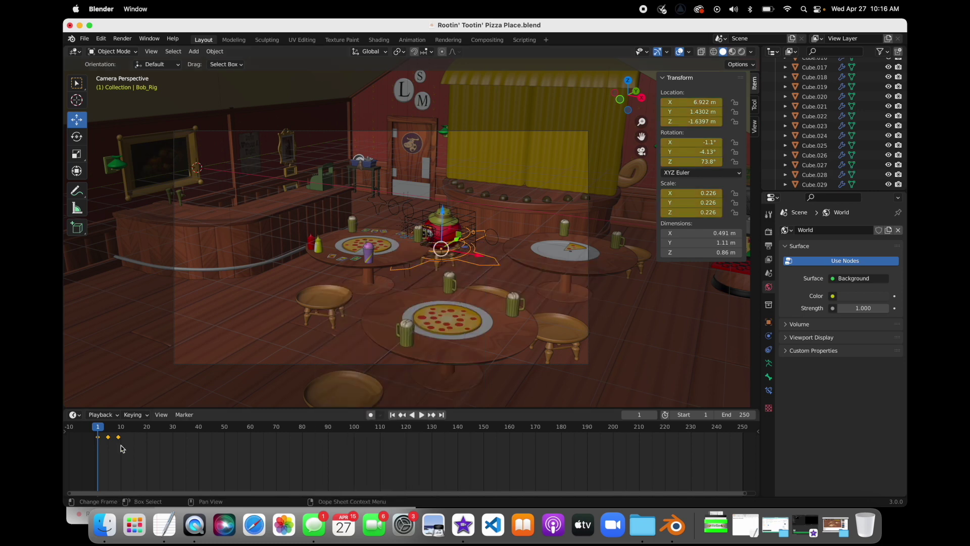
Remove Bob_Rig's old keyframes after frame 1 and keyframe its location, rotation and scale at frame 10.
{"action": "mouse_move", "coordinate": [98, 427]}
{"action": "left_mouse_down"}
{"action": "mouse_move", "coordinate": [108, 428]}
{"action": "mouse_move", "coordinate": [99, 428]}
{"action": "left_mouse_up"}
{"action": "right_click", "coordinate": [100, 475]}
{"action": "left_click", "coordinate": [99, 475]}
{"action": "right_click", "coordinate": [118, 440]}
{"action": "left_click", "coordinate": [117, 440]}
{"action": "left_click", "coordinate": [121, 429]}
{"action": "key", "text": "i"}
At frame 5, raise Bob_Rig about 0.18 m in Z and keyframe its location, rotation and scale.
{"action": "left_click_drag", "start_coordinate": [122, 430], "coordinate": [108, 430]}
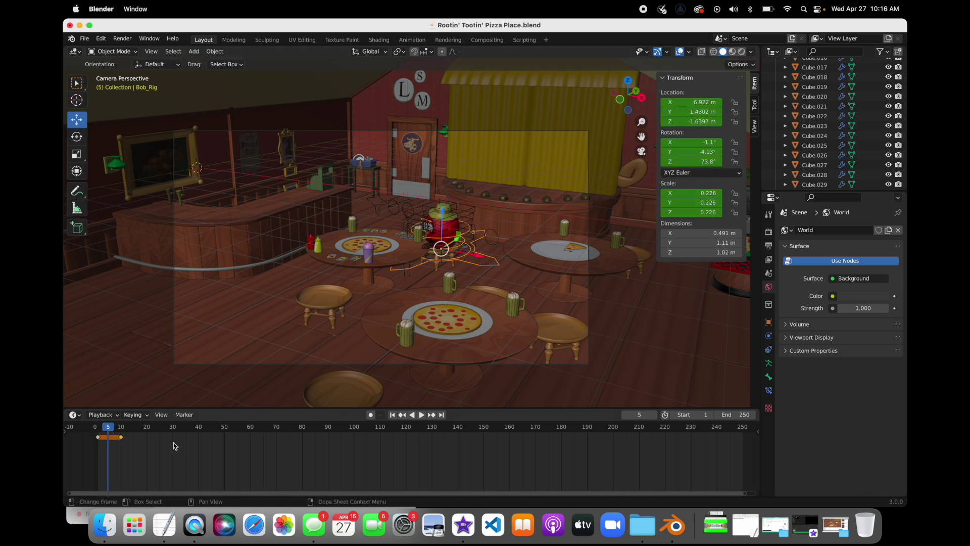
{"action": "key", "text": "g"}
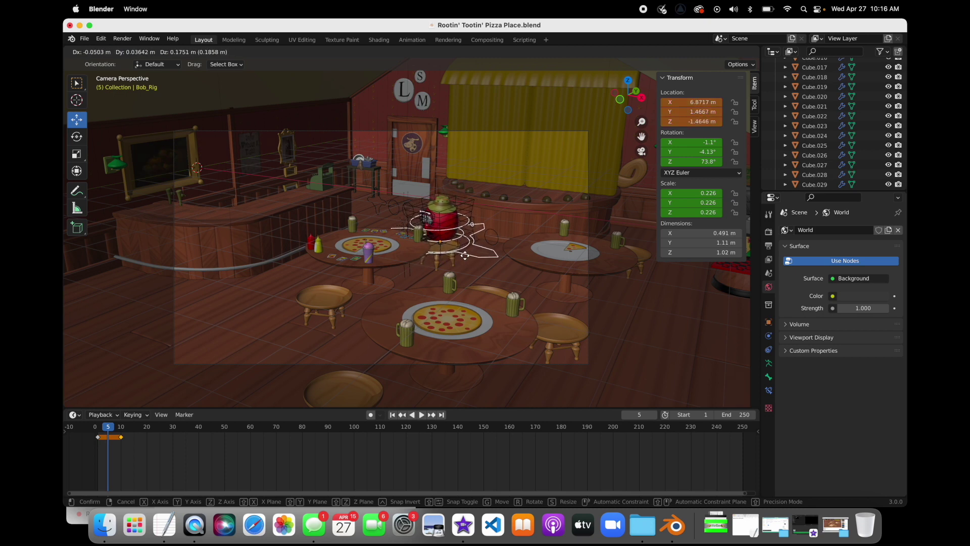
{"action": "left_click", "coordinate": [464, 255]}
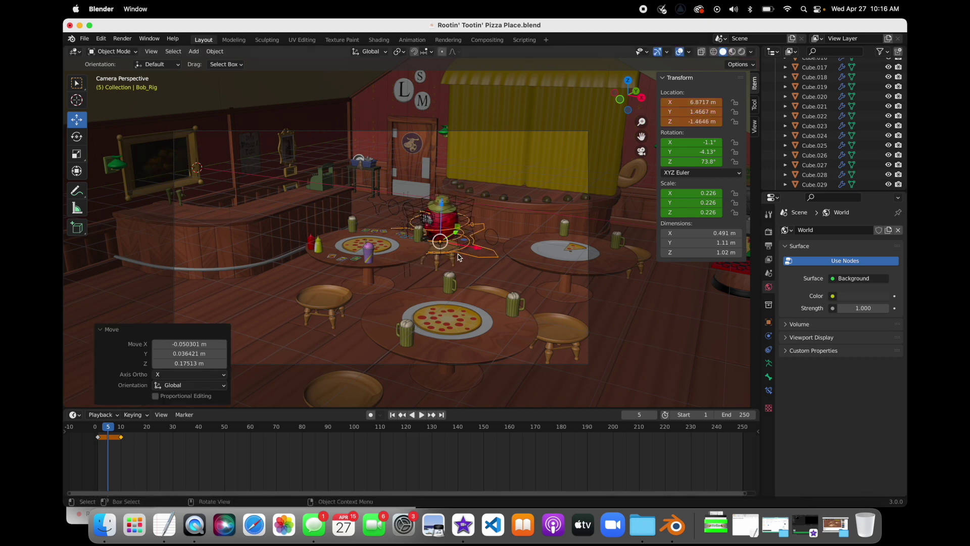
{"action": "right_click", "coordinate": [460, 253]}
{"action": "left_click", "coordinate": [457, 249]}
{"action": "left_click", "coordinate": [455, 251]}
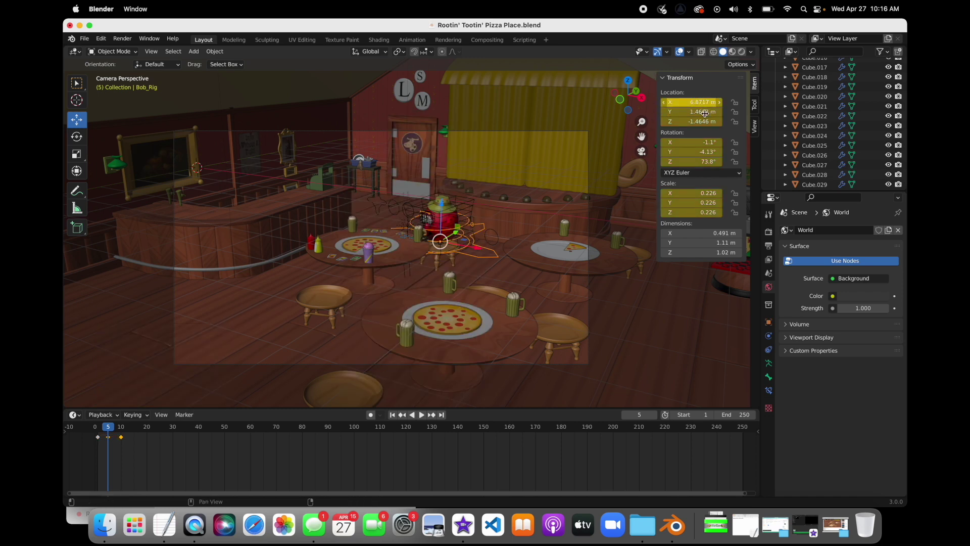
Scrub the timeline to frame 8 to check Bob's hop up close, and save the file.
{"action": "left_click_drag", "start_coordinate": [643, 122], "coordinate": [603, 175]}
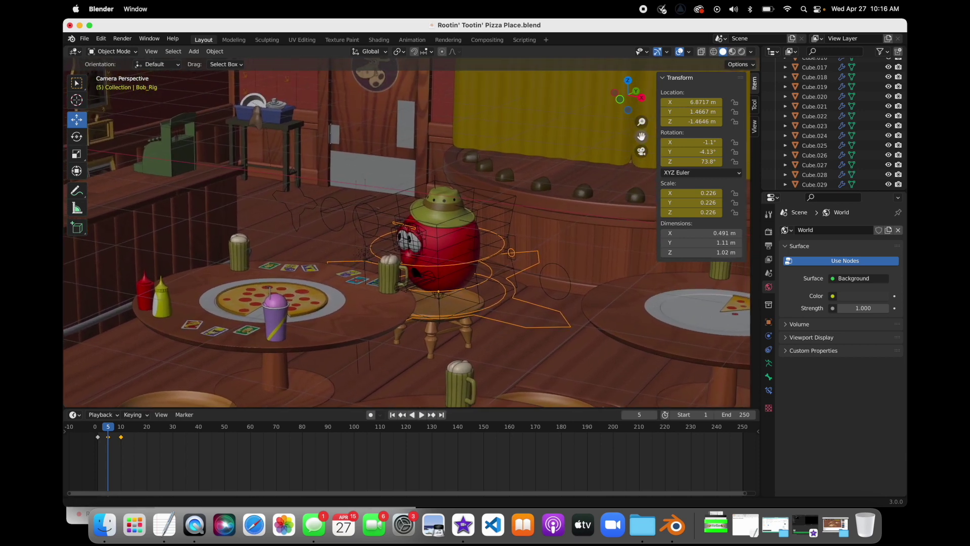
{"action": "left_click_drag", "start_coordinate": [641, 122], "coordinate": [641, 118]}
{"action": "left_click_drag", "start_coordinate": [103, 426], "coordinate": [116, 427]}
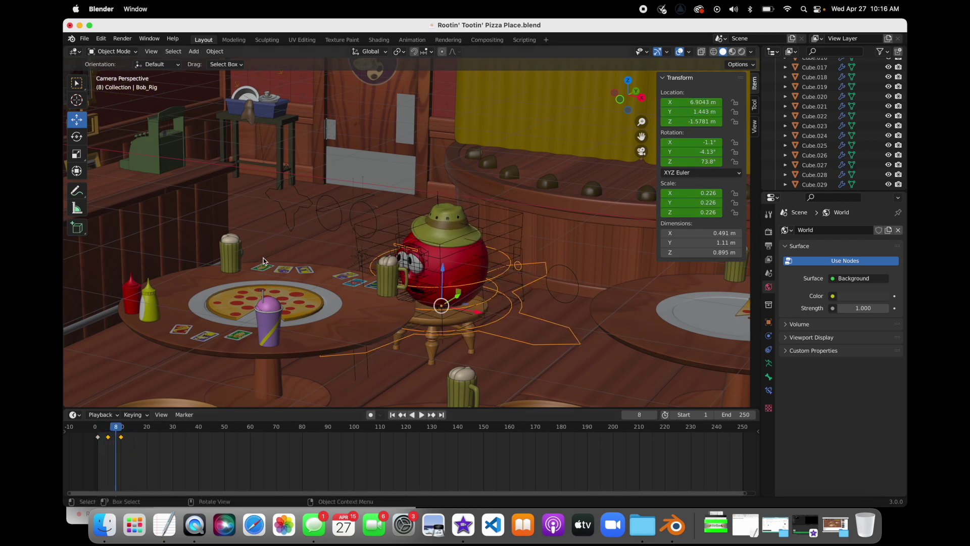
{"action": "key", "text": "super+s"}
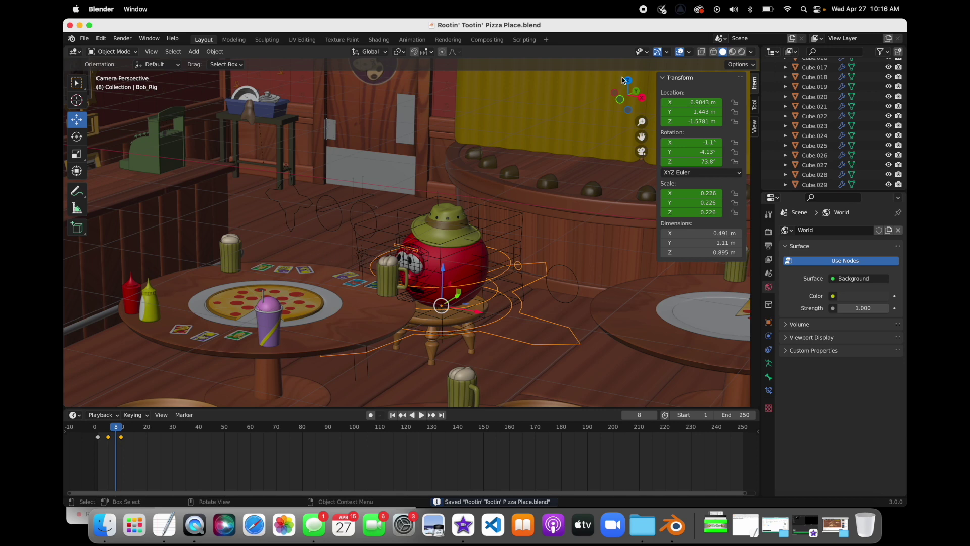
Switch the viewport to rendered shading and scrub Bob's hop from frame 1 to frame 8.
{"action": "left_click", "coordinate": [742, 52]}
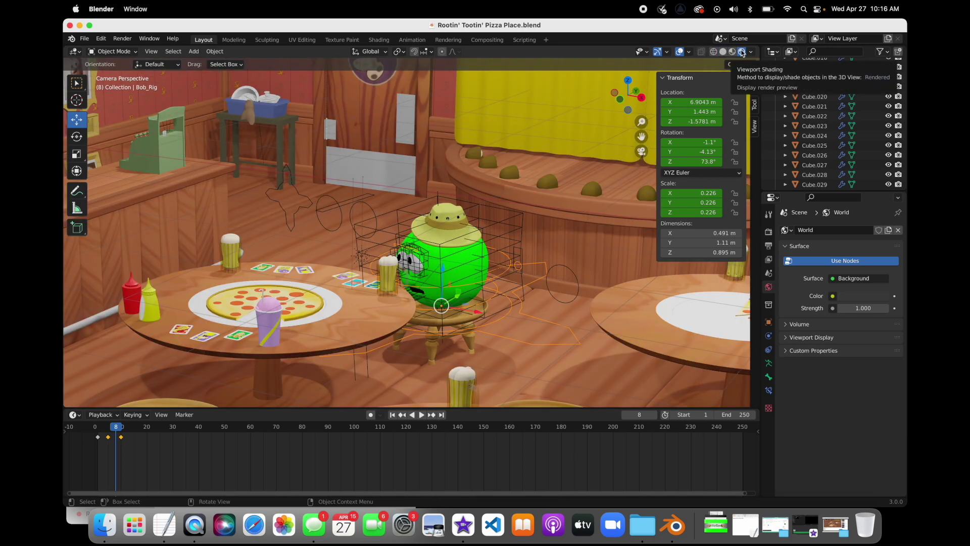
{"action": "left_click", "coordinate": [98, 428]}
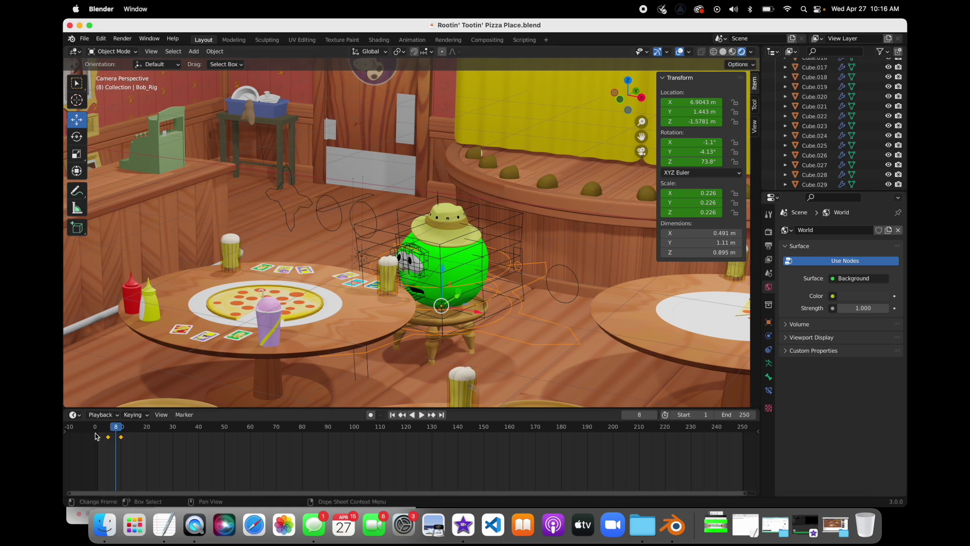
{"action": "left_click_drag", "start_coordinate": [97, 430], "coordinate": [116, 430]}
Select the whale card lying on the table beside the slushie cup.
{"action": "left_click_drag", "start_coordinate": [626, 93], "coordinate": [642, 178]}
{"action": "left_click_drag", "start_coordinate": [642, 136], "coordinate": [761, 243]}
{"action": "mouse_move", "coordinate": [628, 96]}
{"action": "left_mouse_down"}
{"action": "mouse_move", "coordinate": [718, 131]}
{"action": "mouse_move", "coordinate": [633, 98]}
{"action": "left_mouse_up"}
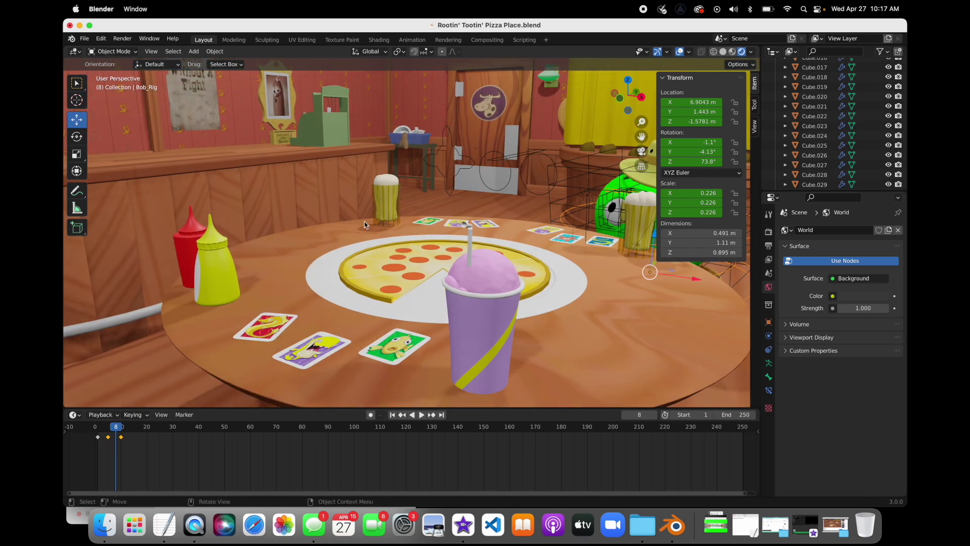
{"action": "left_click", "coordinate": [326, 344]}
{"action": "left_click", "coordinate": [324, 345]}
{"action": "left_click", "coordinate": [324, 345]}
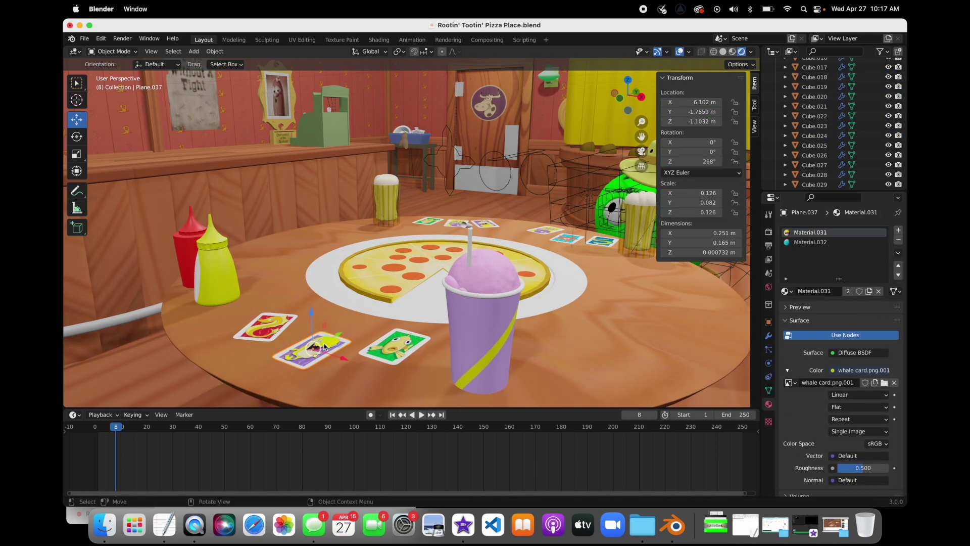
{"action": "left_click", "coordinate": [324, 345]}
{"action": "left_click", "coordinate": [325, 344]}
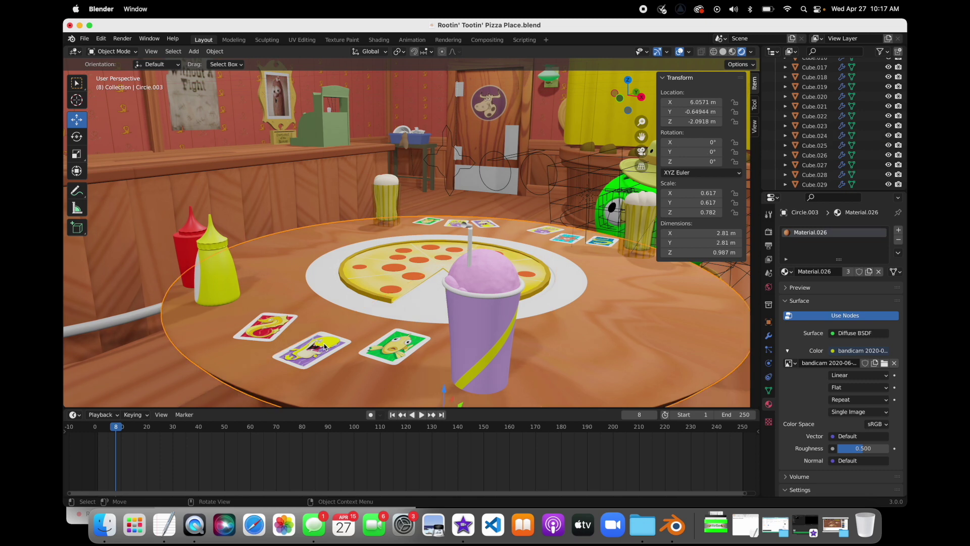
{"action": "left_click", "coordinate": [324, 344]}
Show the whale card's material nodes in the Shading workspace and open the file browser for its image texture.
{"action": "left_click", "coordinate": [379, 39]}
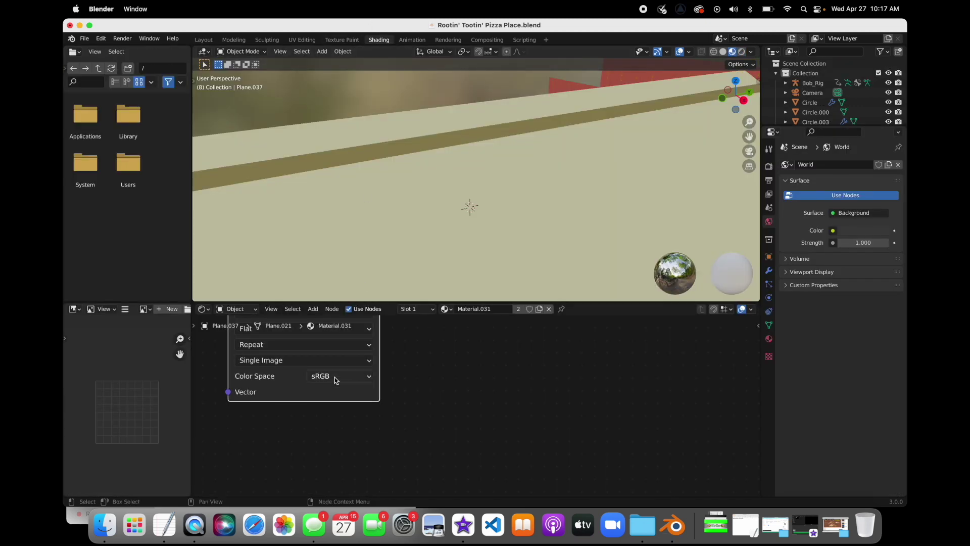
{"action": "scroll", "coordinate": [336, 380], "scroll_direction": "up", "scroll_amount": 5}
{"action": "scroll", "coordinate": [344, 383], "scroll_direction": "right", "scroll_amount": 6}
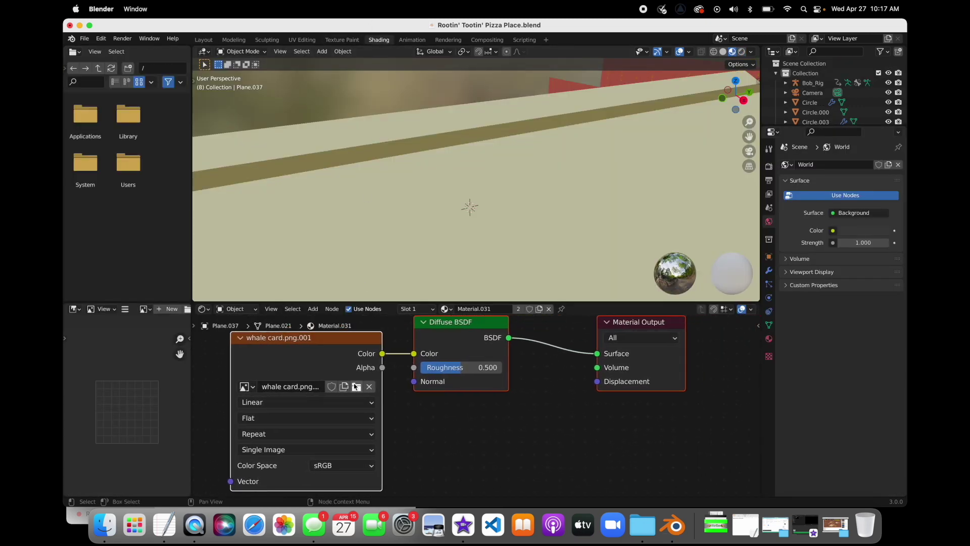
{"action": "left_click", "coordinate": [356, 387]}
Switch to Finder and duplicate whale card.png within the Rootin' Tootin' Pizza Place folder.
{"action": "left_click", "coordinate": [104, 526]}
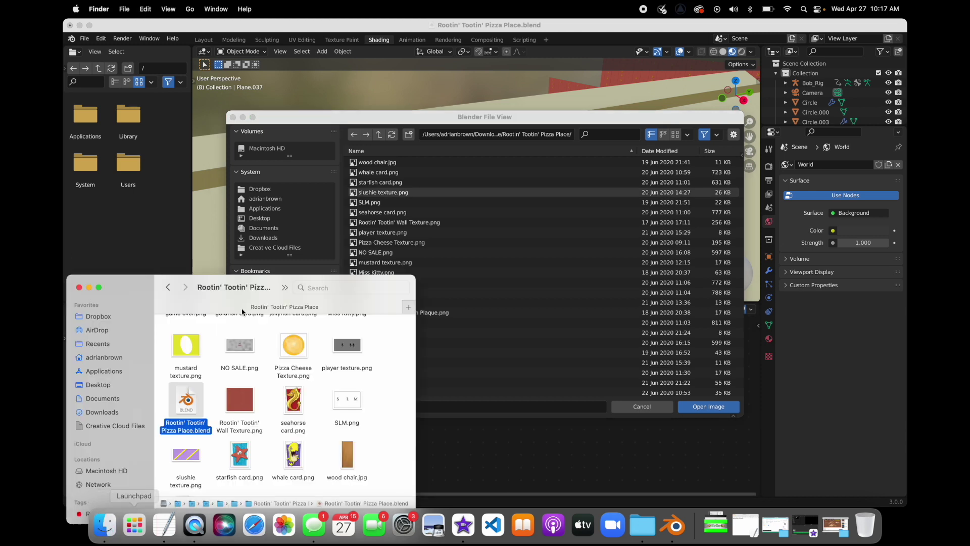
{"action": "scroll", "coordinate": [299, 399], "scroll_direction": "down", "scroll_amount": 3}
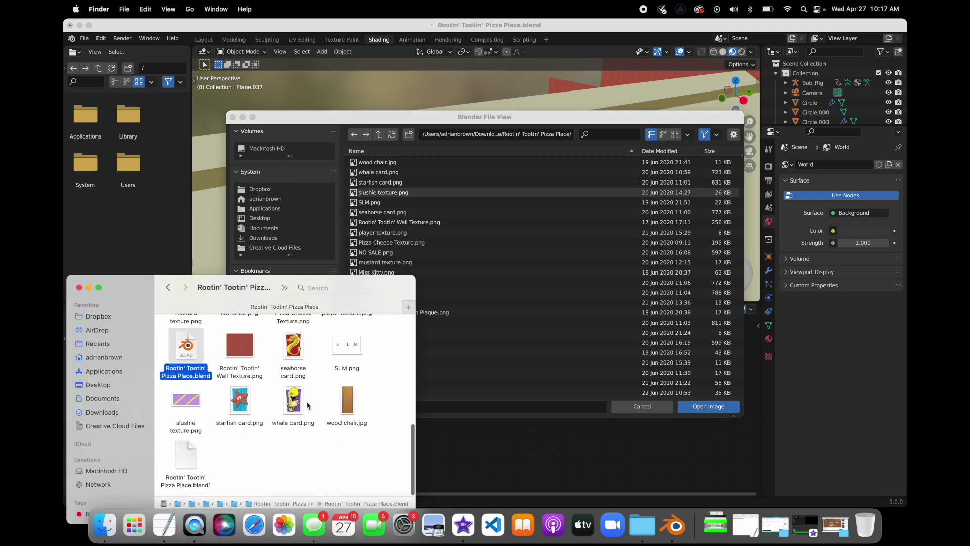
{"action": "left_click_drag", "start_coordinate": [150, 291], "coordinate": [148, 238]}
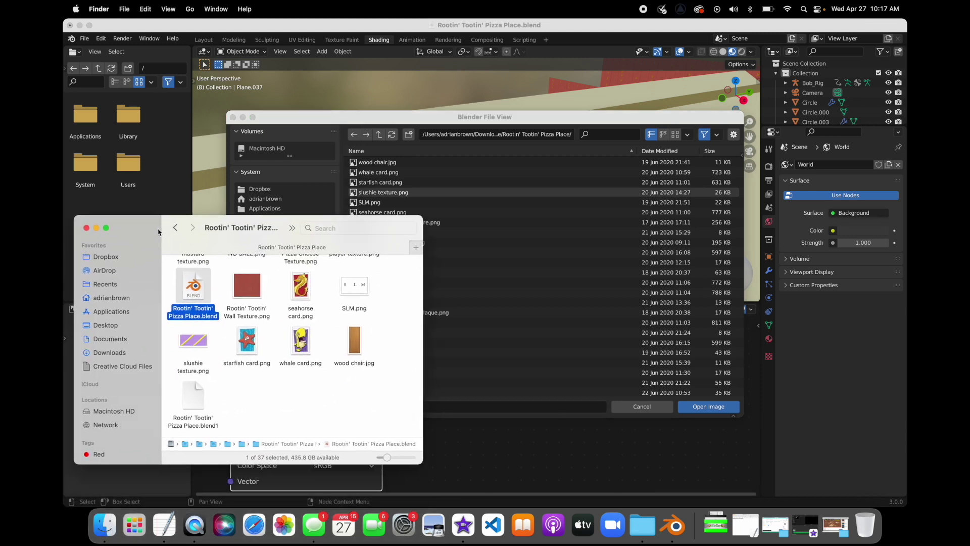
{"action": "left_click", "coordinate": [292, 349]}
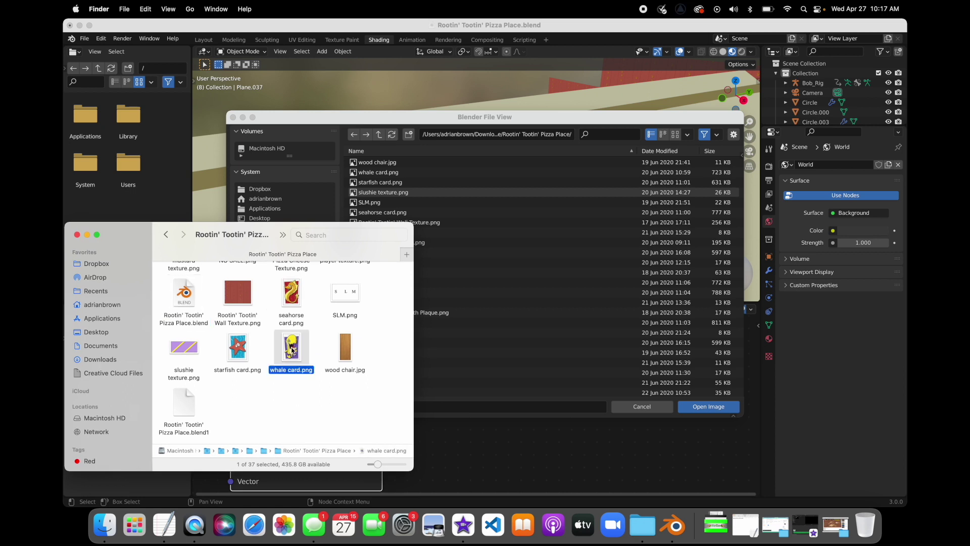
{"action": "left_click", "coordinate": [290, 390]}
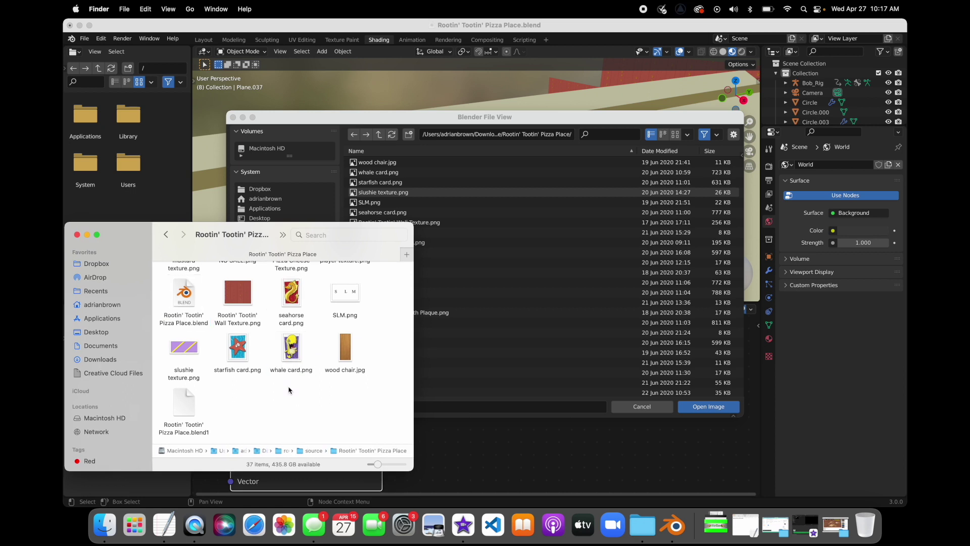
{"action": "key", "text": "super+v"}
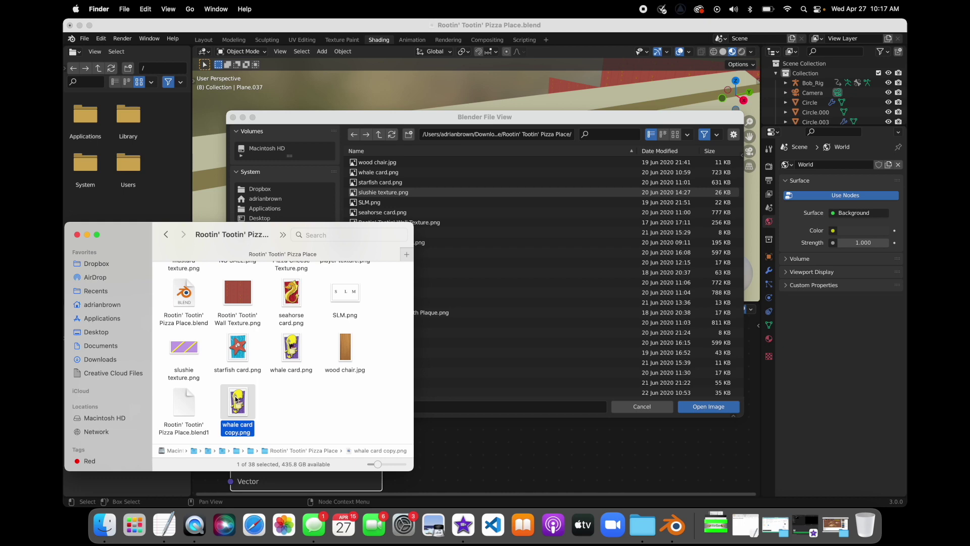
Open whale card copy.png in Preview and place an oval annotation over the upper part of the whale's head.
{"action": "double_click", "coordinate": [236, 400]}
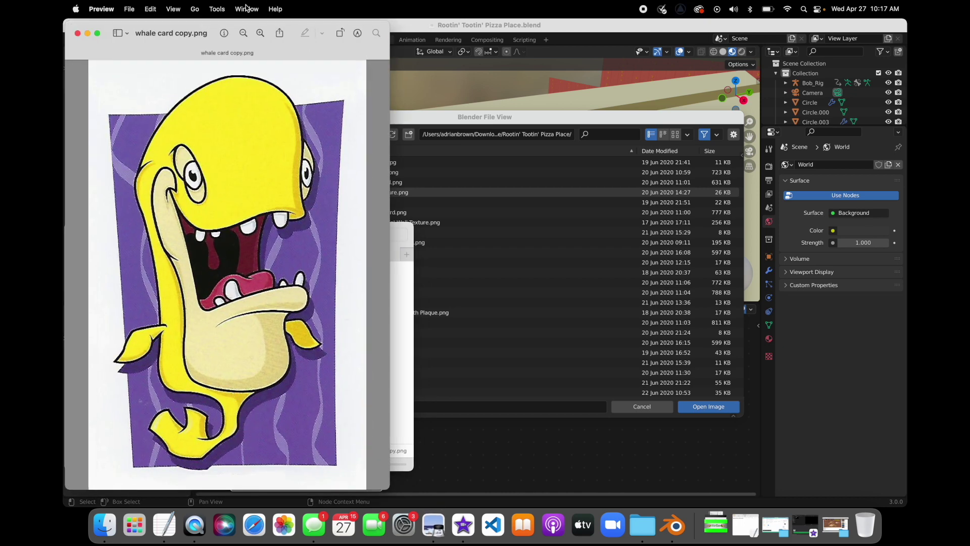
{"action": "left_click", "coordinate": [217, 9]}
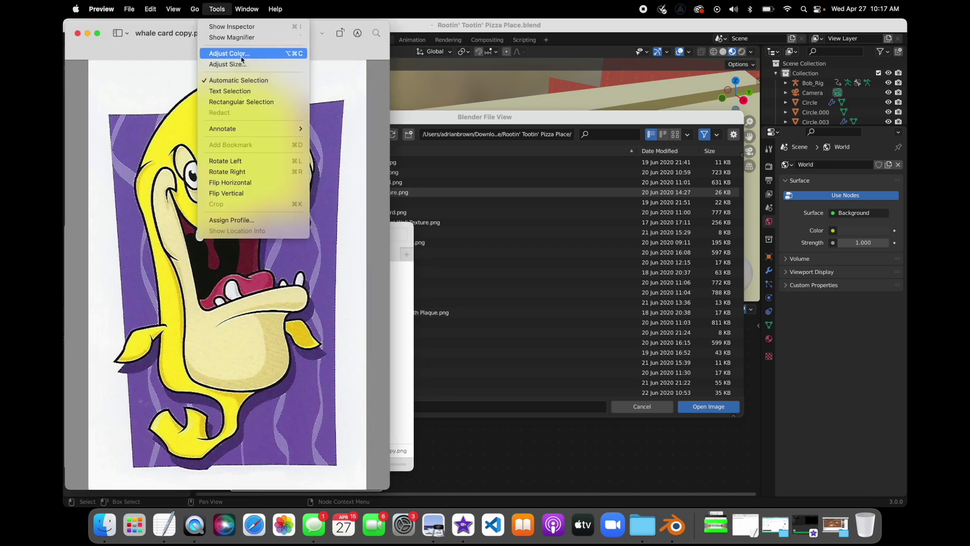
{"action": "key", "text": "super+shift+slash"}
{"action": "type", "text": "oval"}
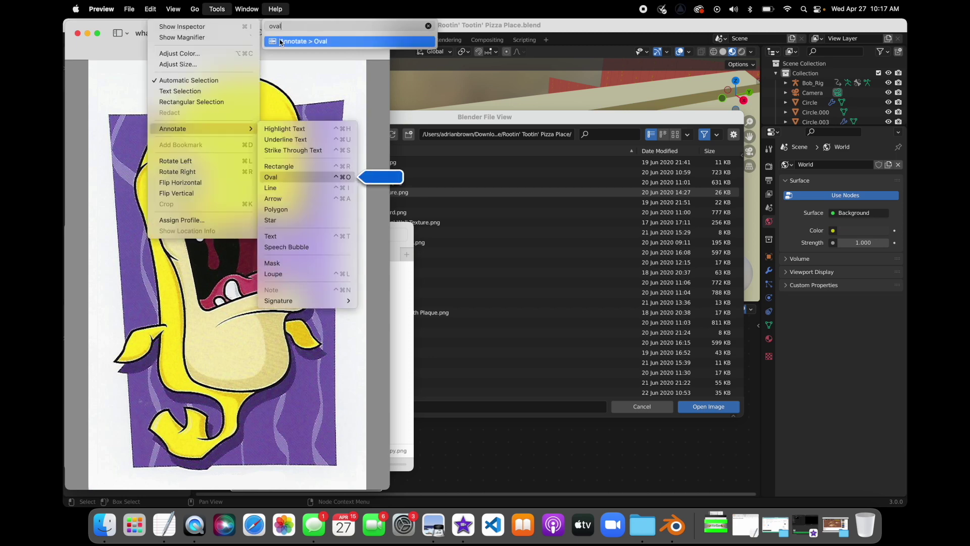
{"action": "left_click", "coordinate": [299, 41]}
{"action": "mouse_move", "coordinate": [244, 265]}
{"action": "left_mouse_down"}
{"action": "mouse_move", "coordinate": [265, 117]}
{"action": "mouse_move", "coordinate": [257, 129]}
{"action": "left_mouse_up"}
Add a text annotation reading "Hello my name is" to the whale card image.
{"action": "left_click", "coordinate": [275, 9]}
{"action": "type", "text": "text"}
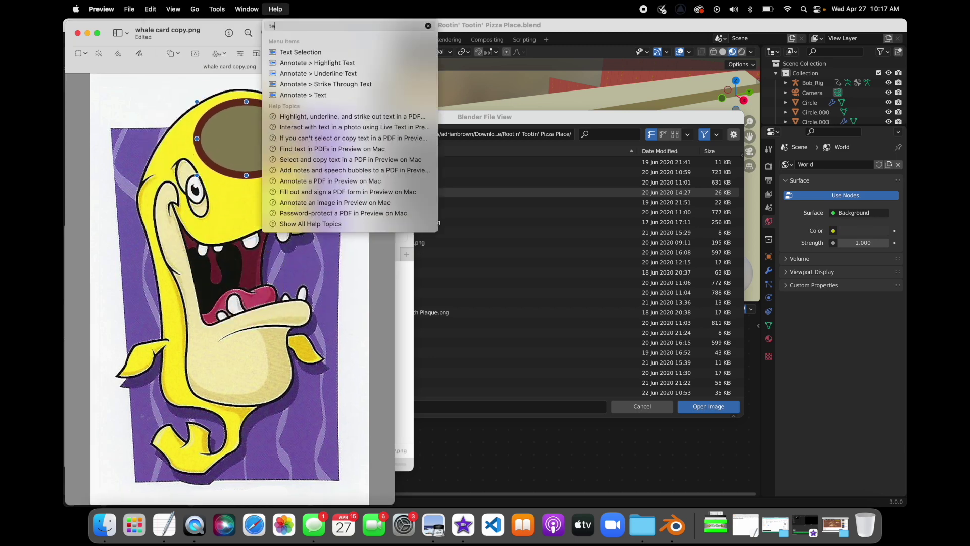
{"action": "left_click", "coordinate": [285, 95]}
{"action": "type", "text": "Hello my name is"}
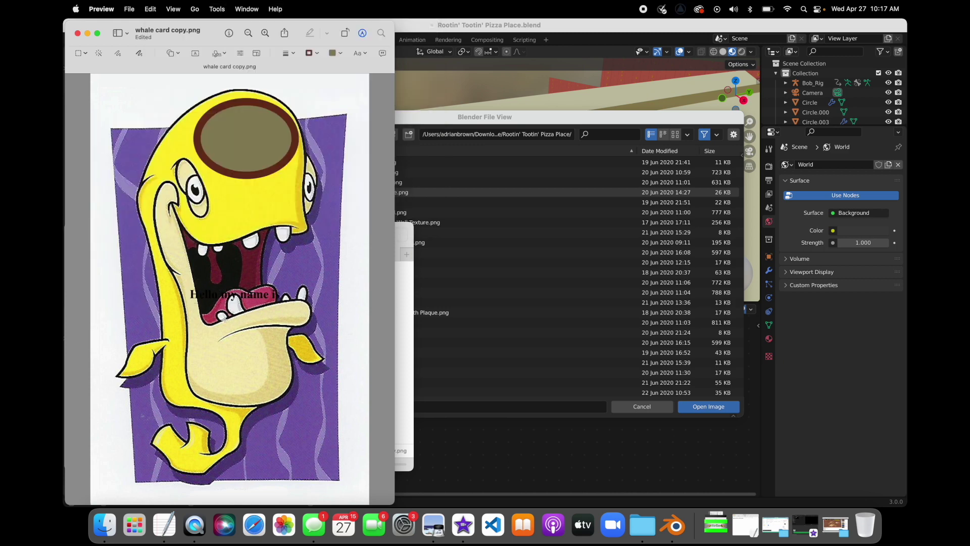
Place the text inside the oval on the whale's head, add "Walter the Whale" as its second line, and close the image.
{"action": "left_click_drag", "start_coordinate": [223, 318], "coordinate": [237, 159]}
{"action": "left_click", "coordinate": [278, 135]}
{"action": "type", "text": "Walter the Whale"}
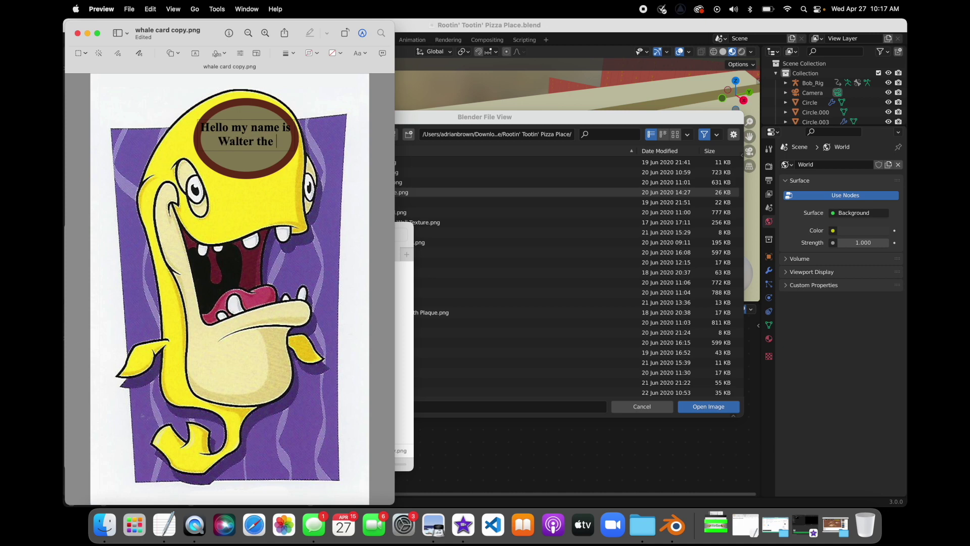
{"action": "left_click", "coordinate": [270, 168]}
{"action": "left_click", "coordinate": [269, 190]}
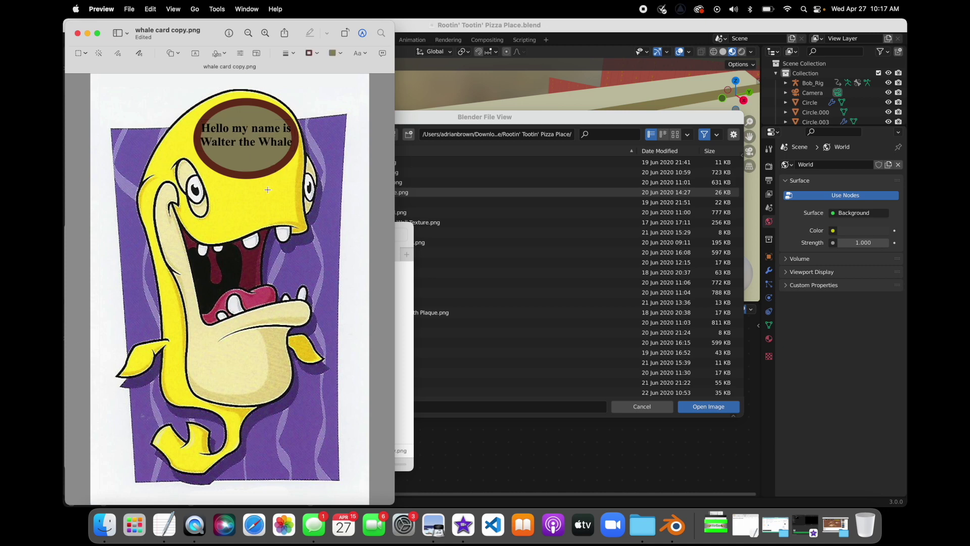
{"action": "left_click", "coordinate": [78, 33]}
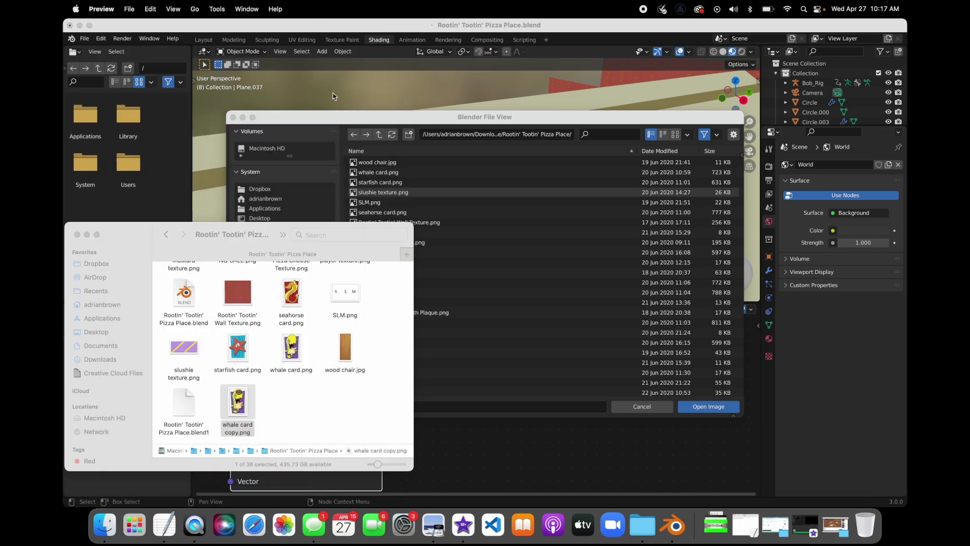
Switch to Blender and replace the whale card's image texture with whale card copy.png, checking the cards on the table through the camera.
{"action": "left_click", "coordinate": [331, 123]}
{"action": "left_click", "coordinate": [638, 407]}
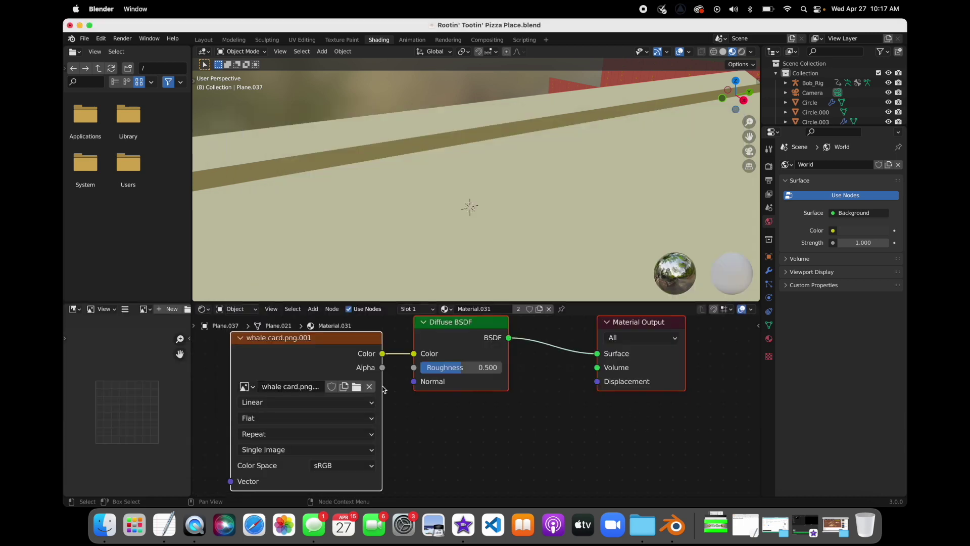
{"action": "left_click", "coordinate": [356, 387]}
{"action": "left_click", "coordinate": [395, 173]}
{"action": "left_click", "coordinate": [705, 406]}
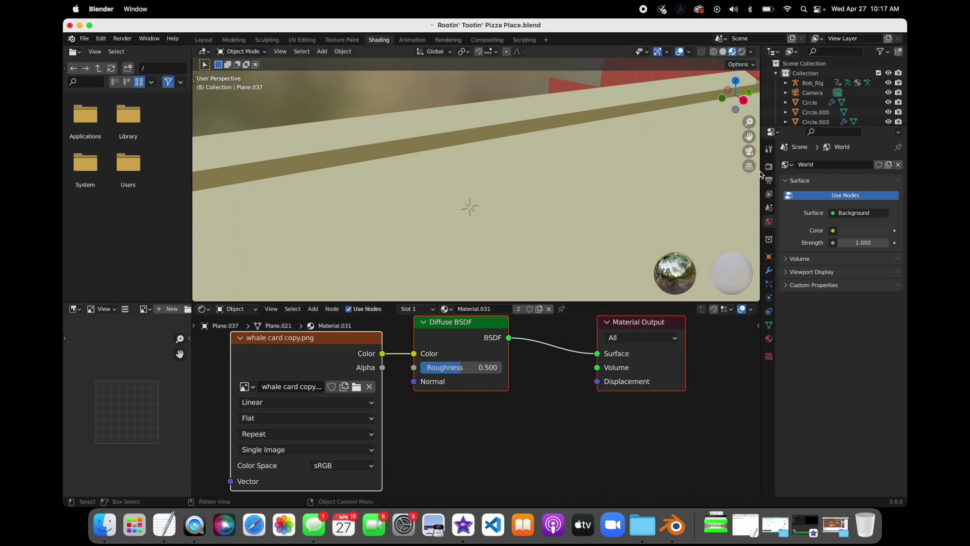
{"action": "left_click", "coordinate": [749, 151]}
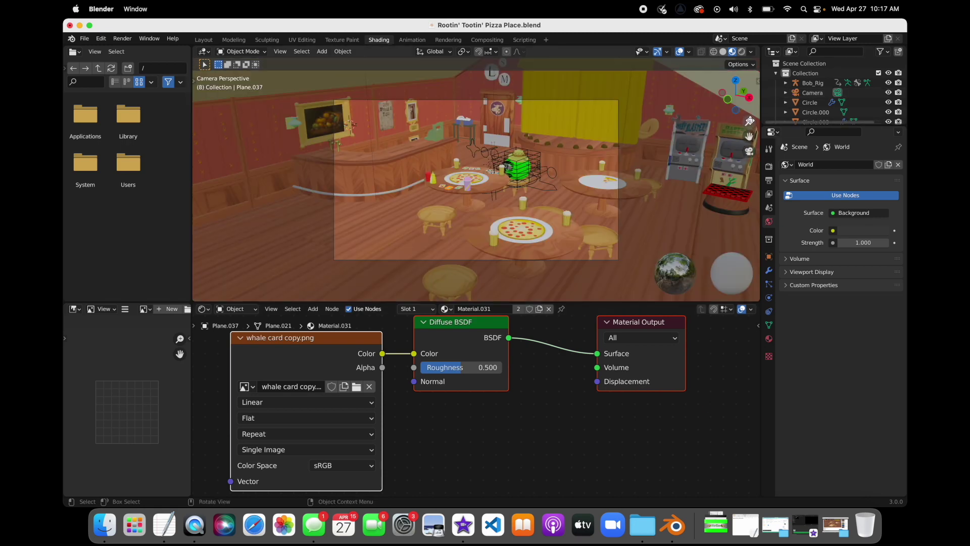
{"action": "scroll", "coordinate": [339, 220], "scroll_direction": "up", "scroll_amount": 5}
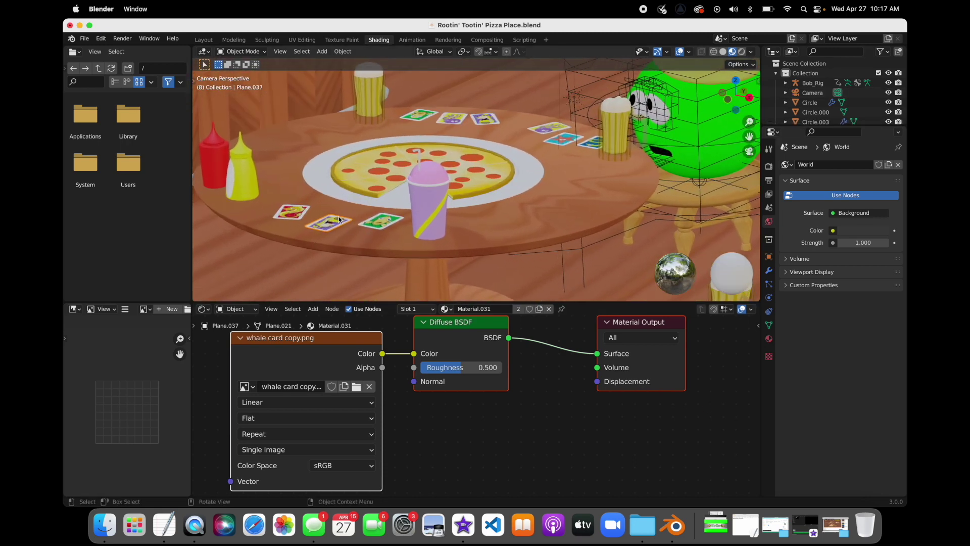